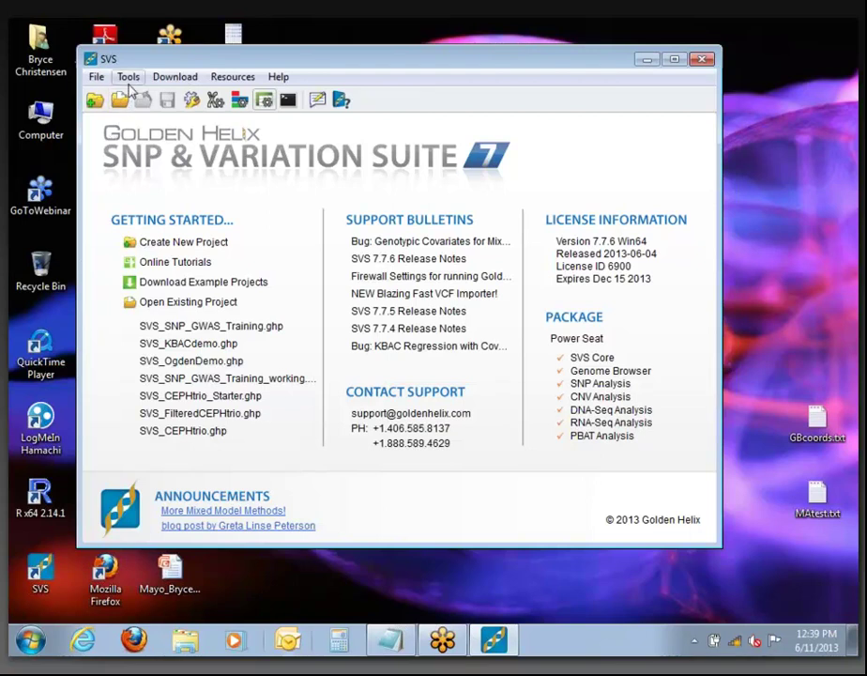
Open the global product options and view the genome maps available for the default genome map, leaving the selection unchanged
left_click(137, 79)
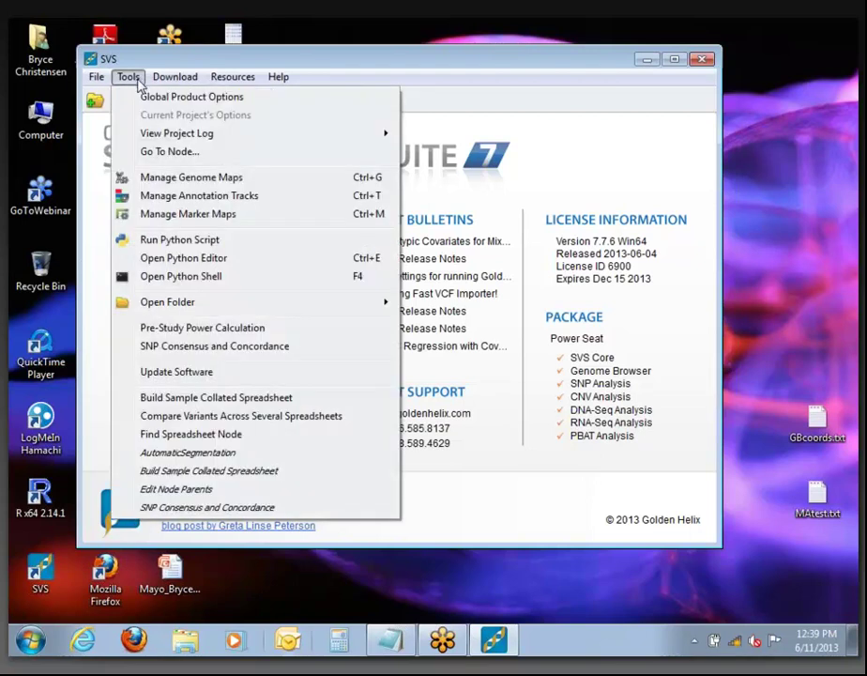
left_click(195, 105)
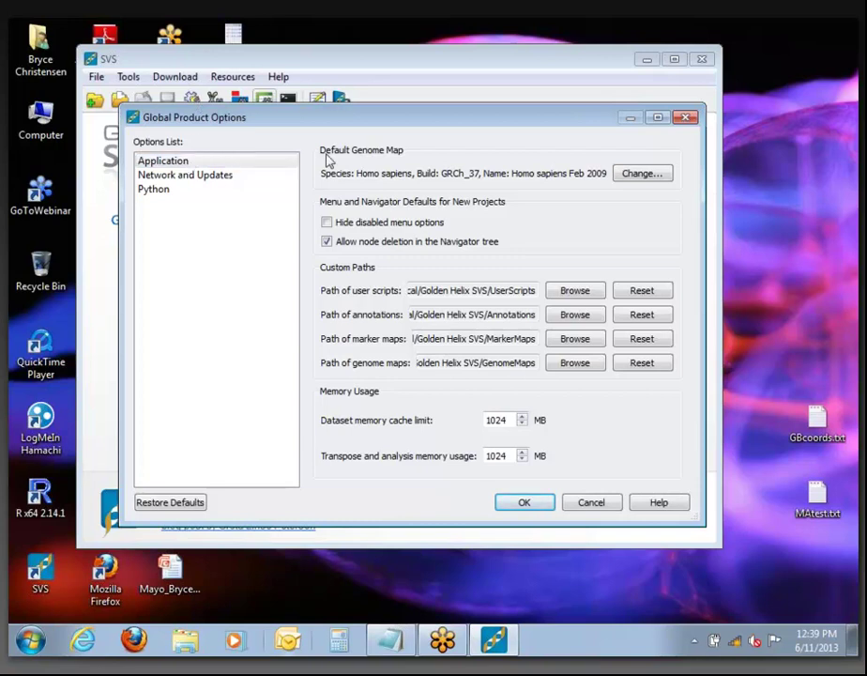
left_click_drag(447, 124, 465, 59)
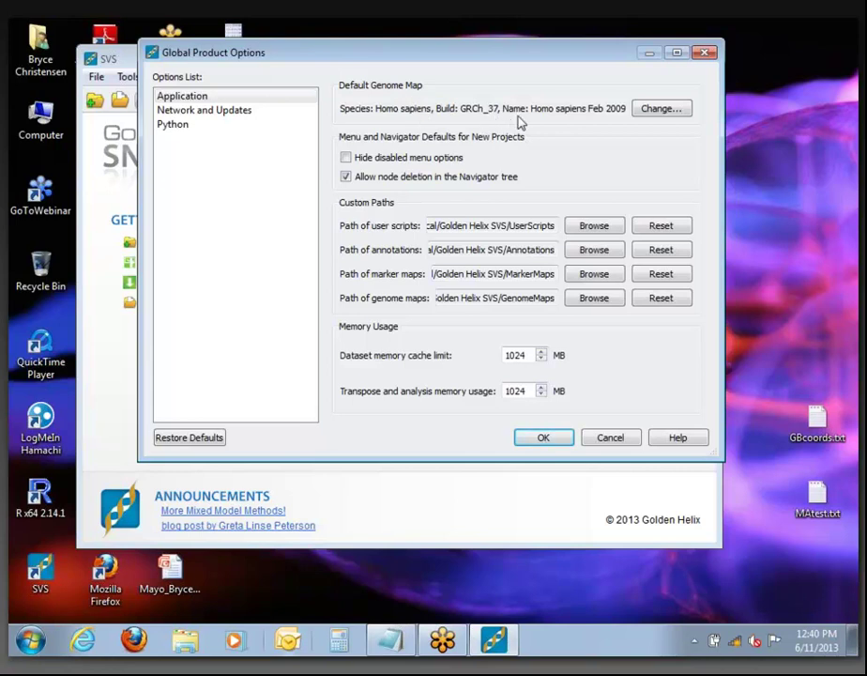
left_click(657, 110)
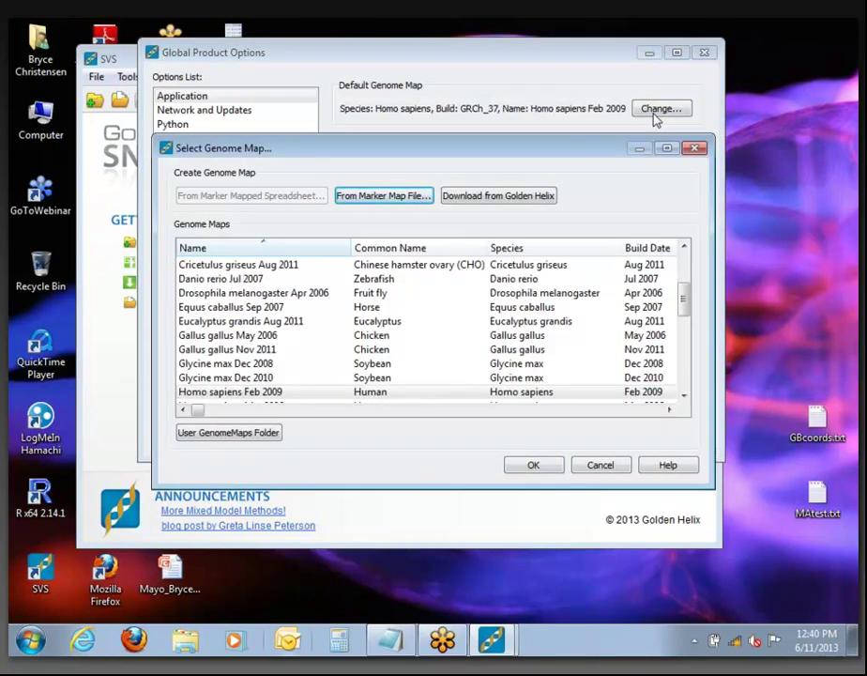
left_click(604, 467)
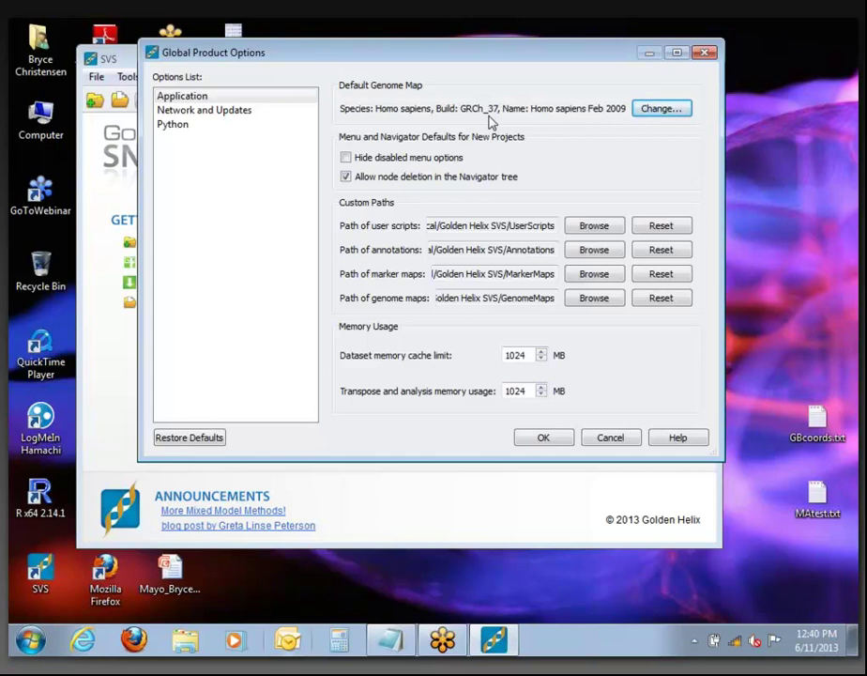
Reopen the default genome map selection and widen its window to show the Build, Location and Source columns
left_click(660, 110)
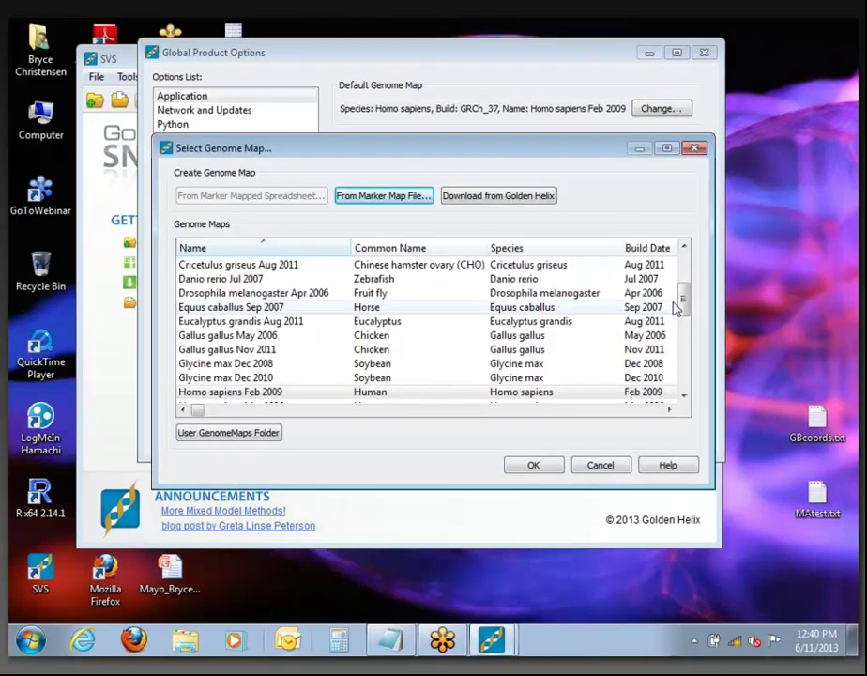
left_click_drag(684, 298, 670, 352)
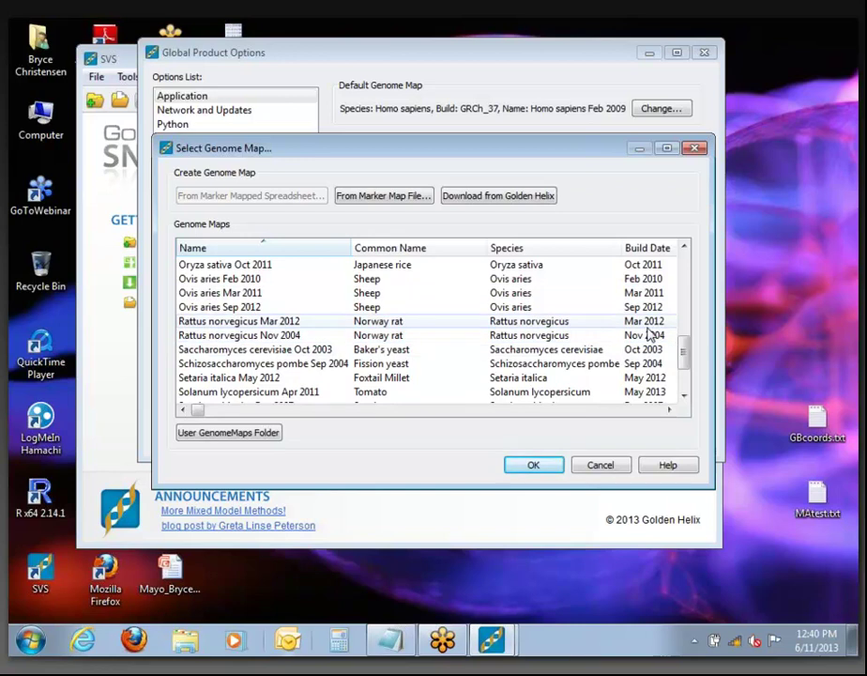
left_click_drag(715, 305, 853, 302)
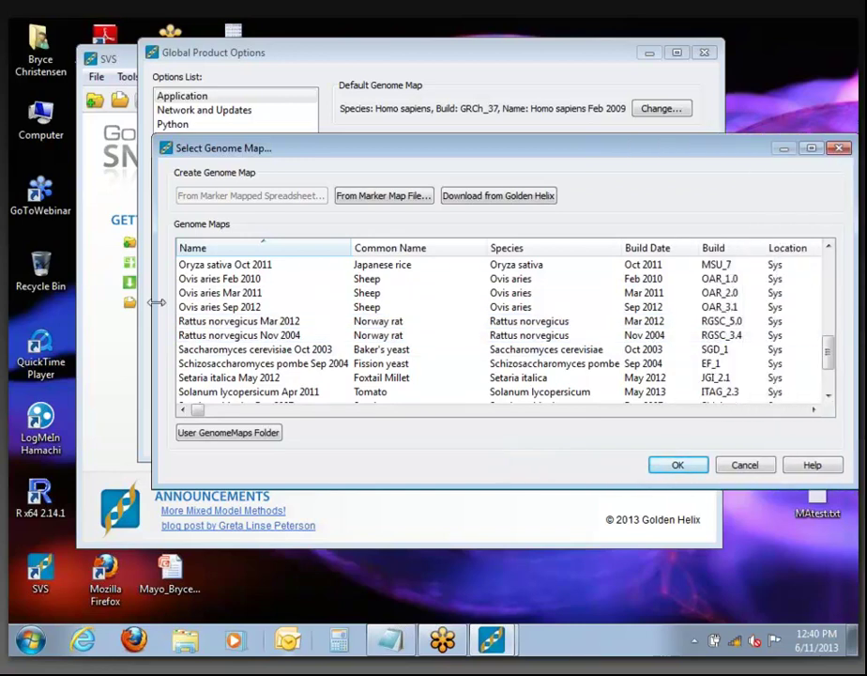
left_click_drag(156, 302, 14, 311)
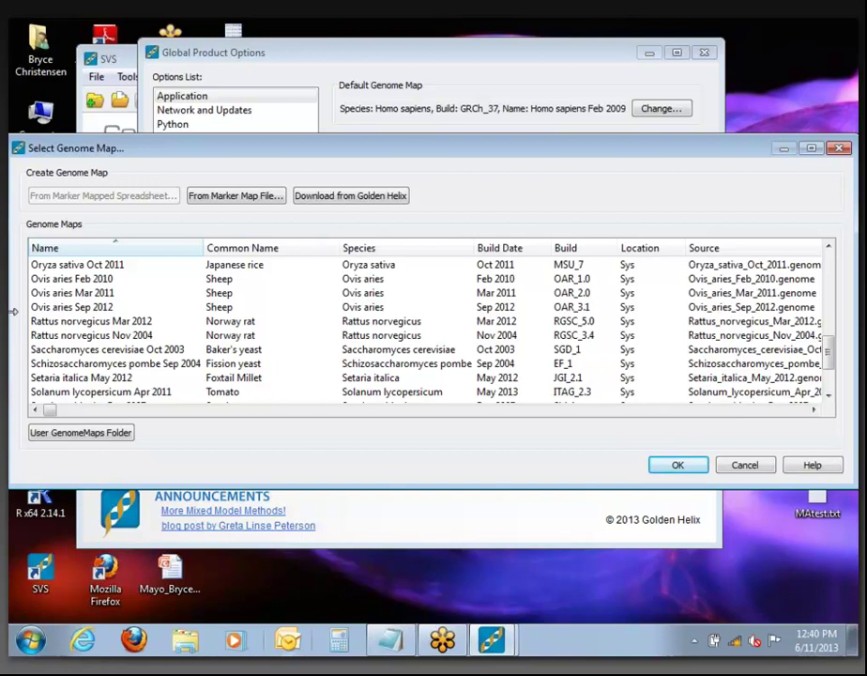
left_click_drag(277, 148, 273, 83)
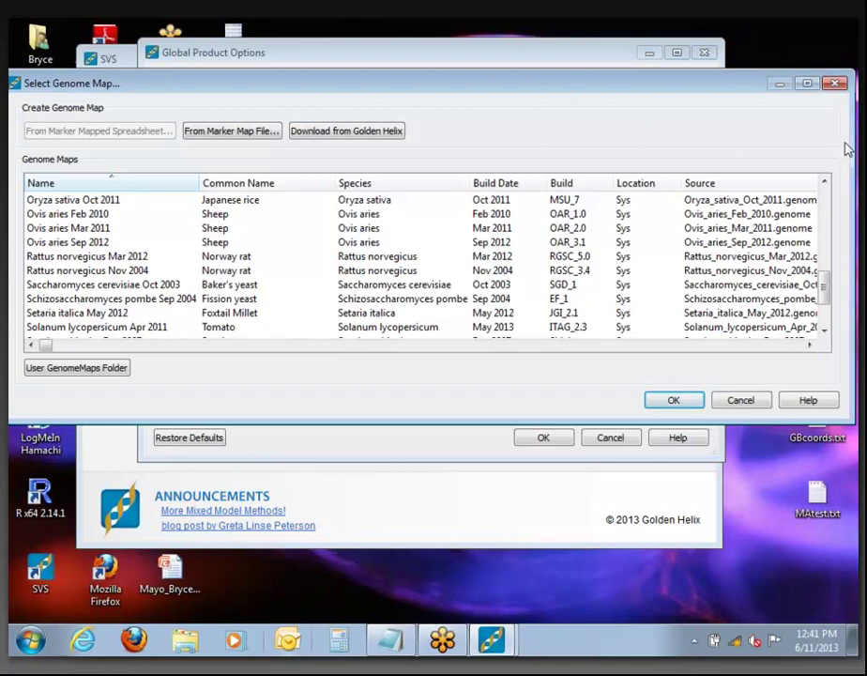
left_click_drag(850, 150, 778, 154)
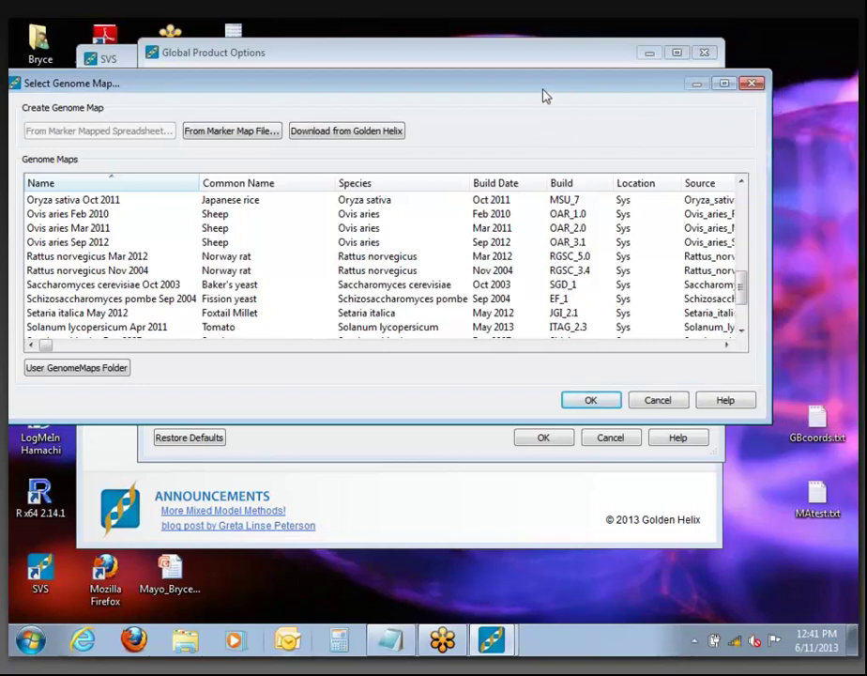
left_click_drag(536, 89, 592, 75)
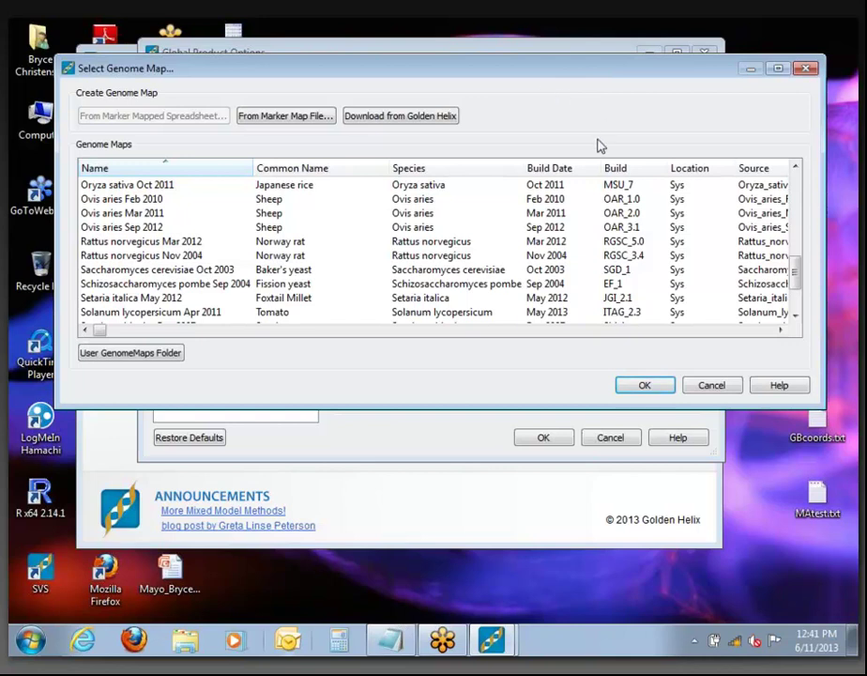
Browse the genome map list, compare the Homo sapiens Mar 2006 and Feb 2009 builds, and cancel the selection
scroll(257, 223, "down", 2)
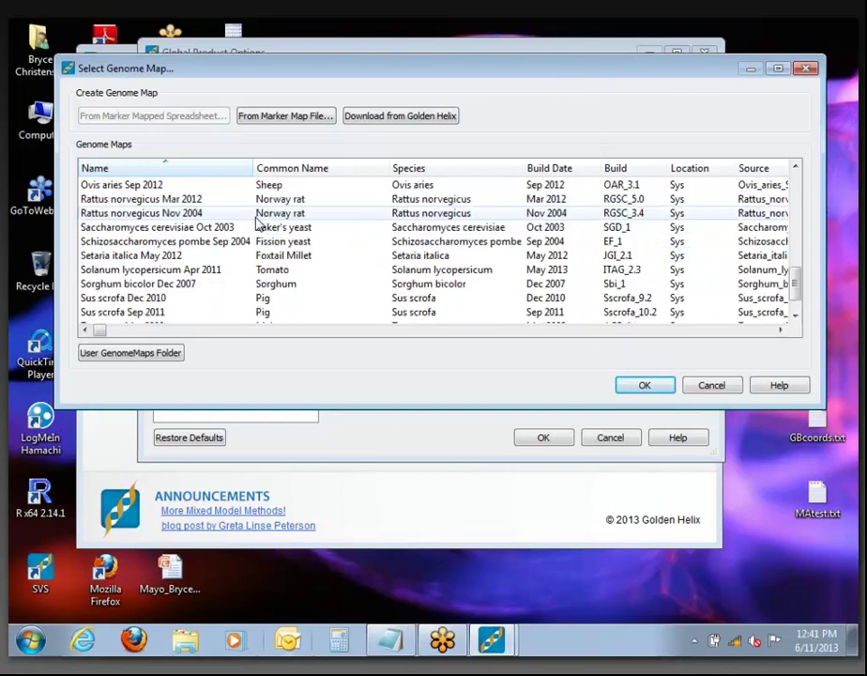
scroll(263, 225, "up", 6)
scroll(272, 240, "up", 3)
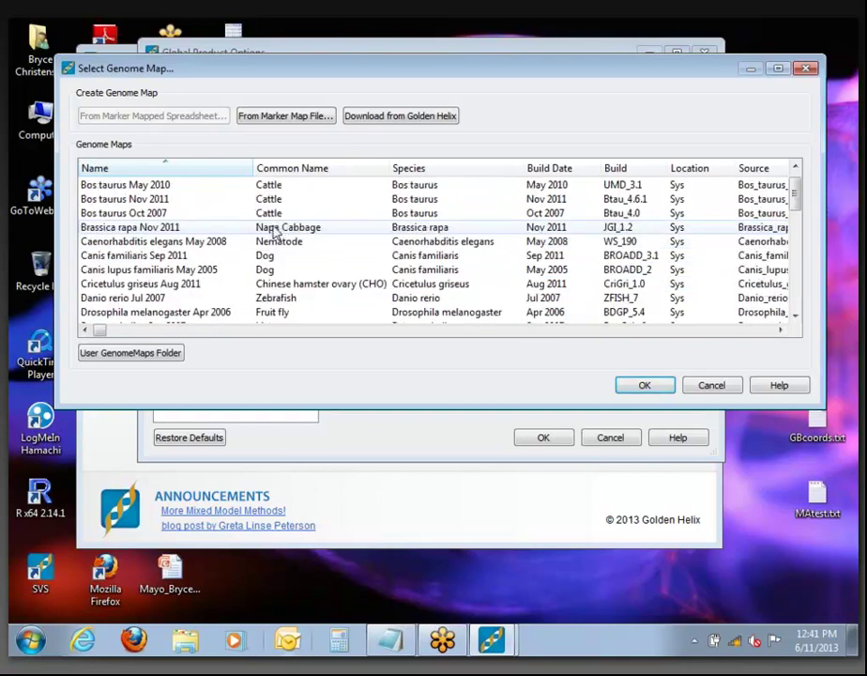
scroll(253, 266, "up", 1)
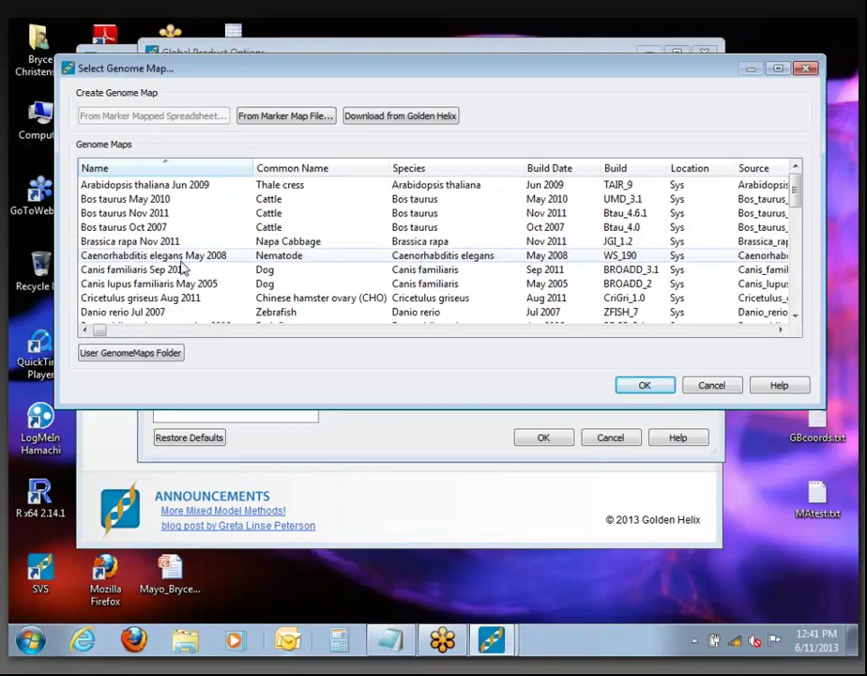
scroll(187, 267, "down", 2)
scroll(366, 266, "down", 3)
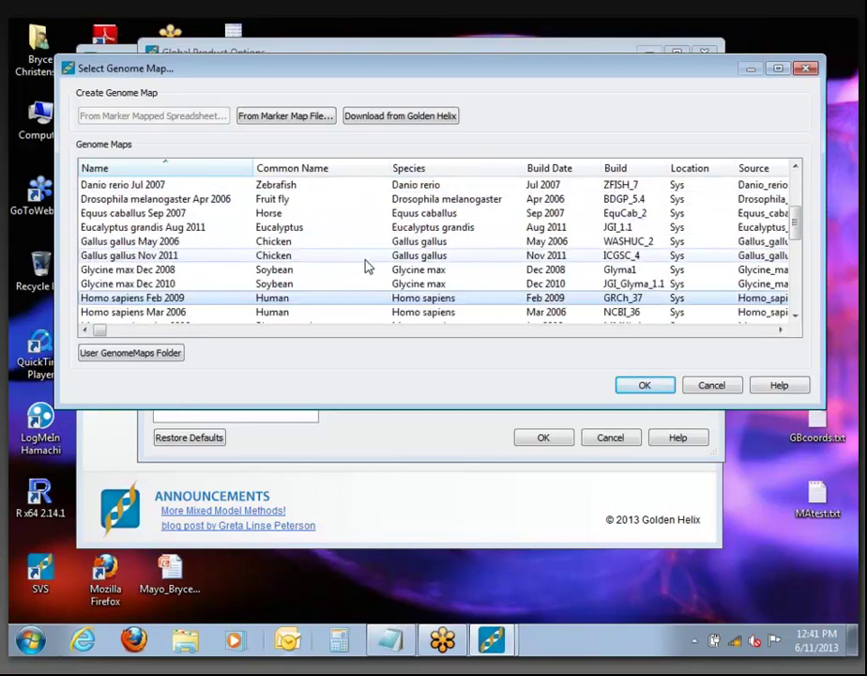
left_click(140, 230)
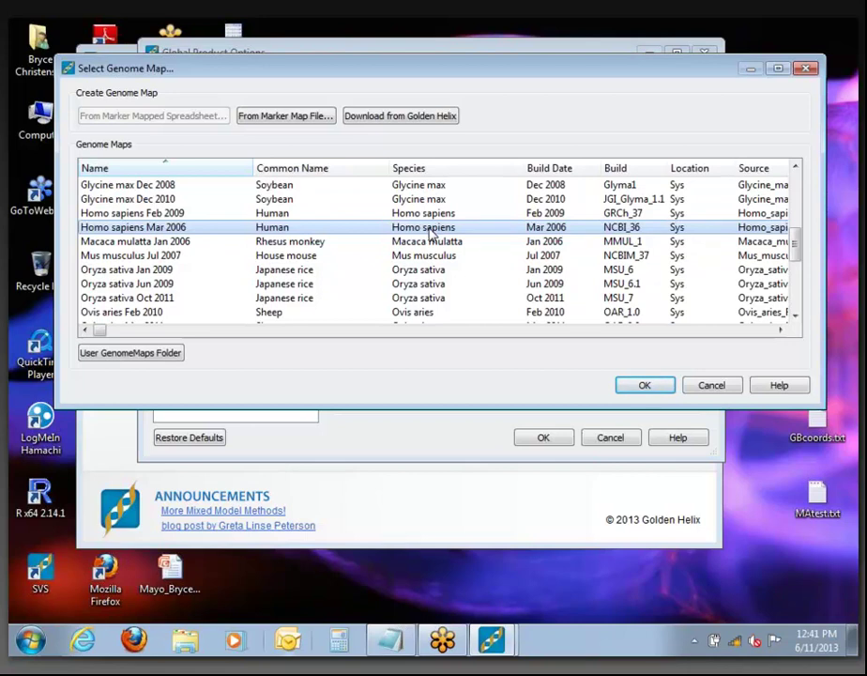
left_click(599, 215)
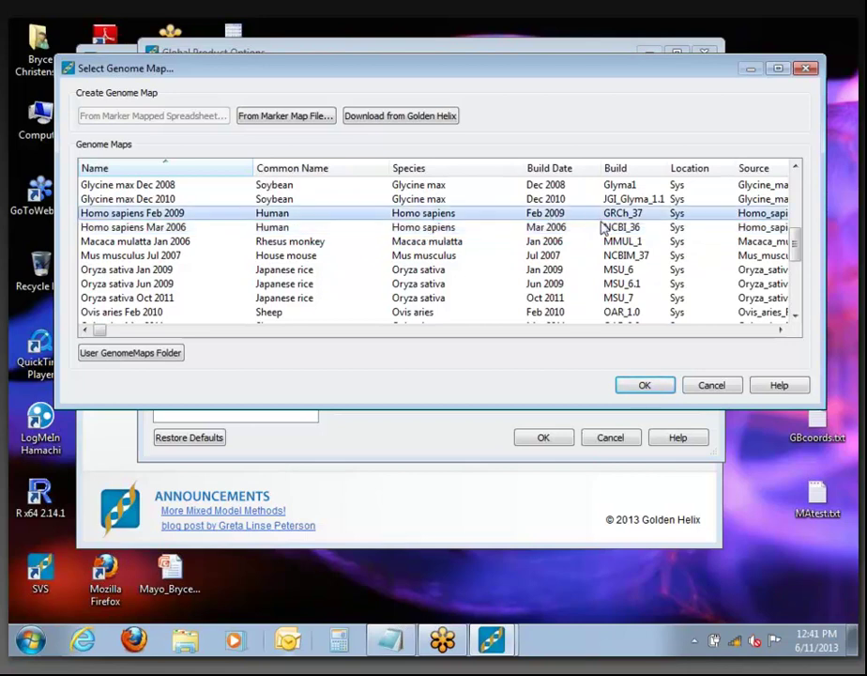
left_click(713, 385)
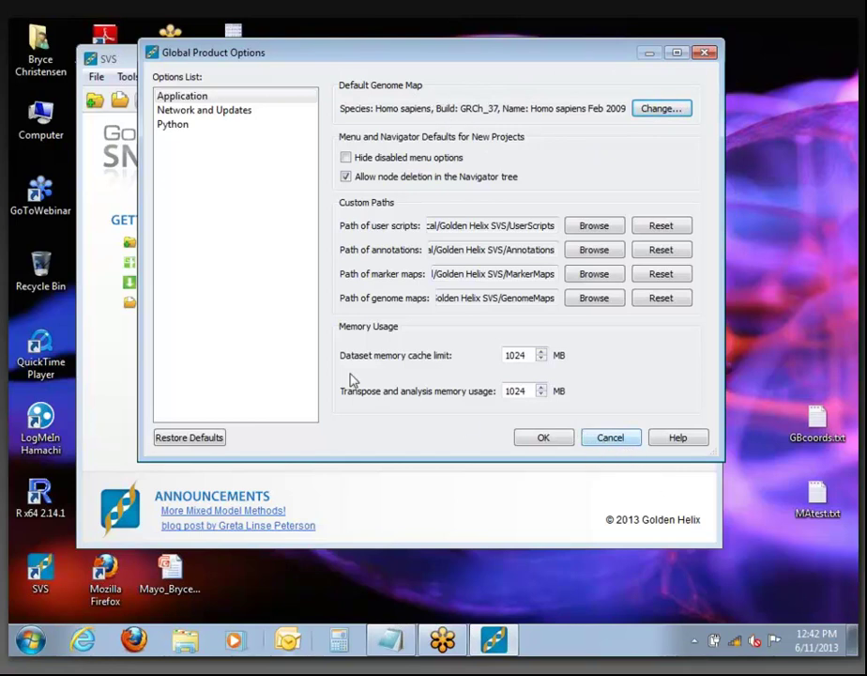
Review the Network and Updates, Python and Application option pages, and close the global options without saving changes
left_click(186, 112)
left_click(183, 128)
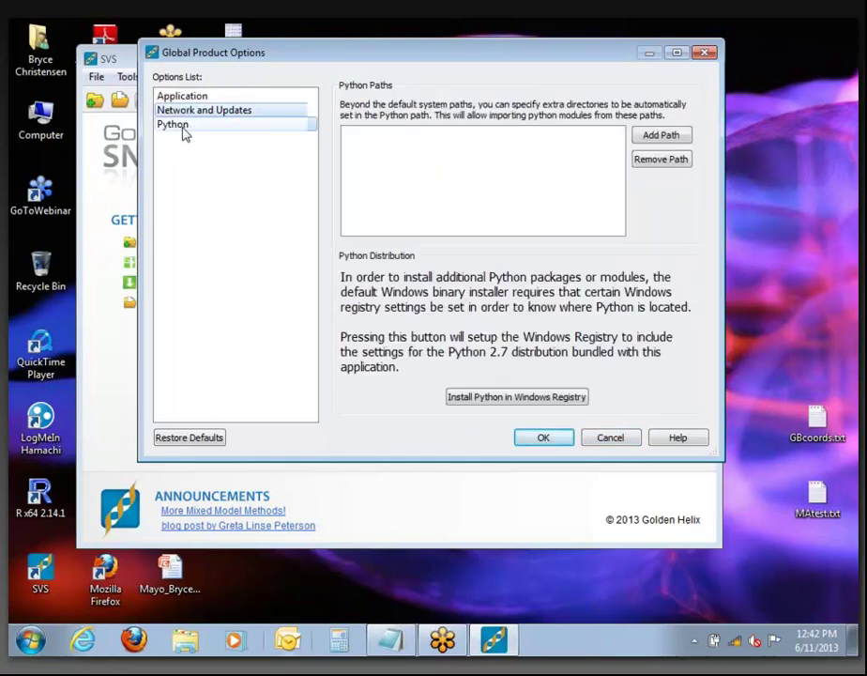
left_click(174, 96)
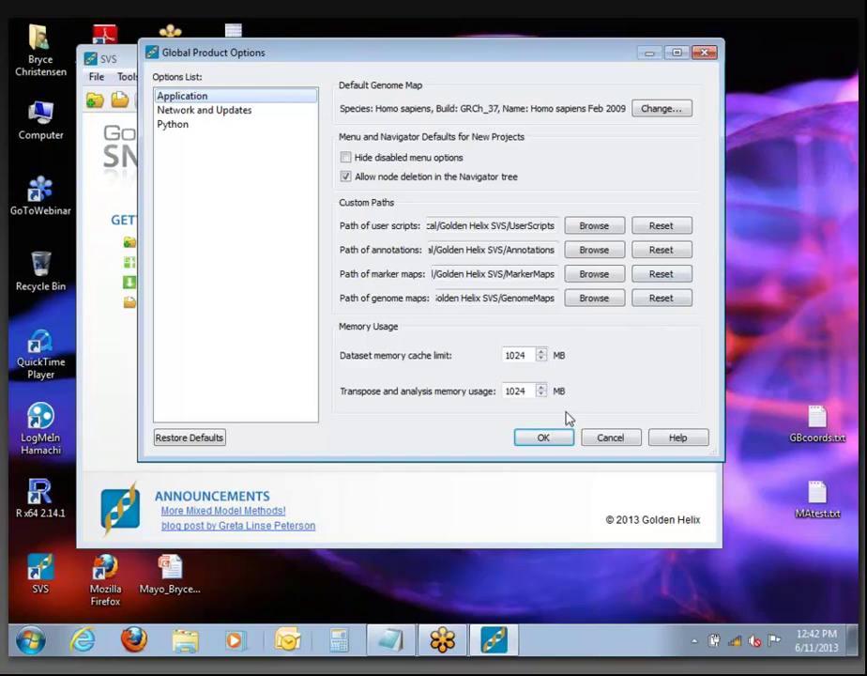
left_click(605, 438)
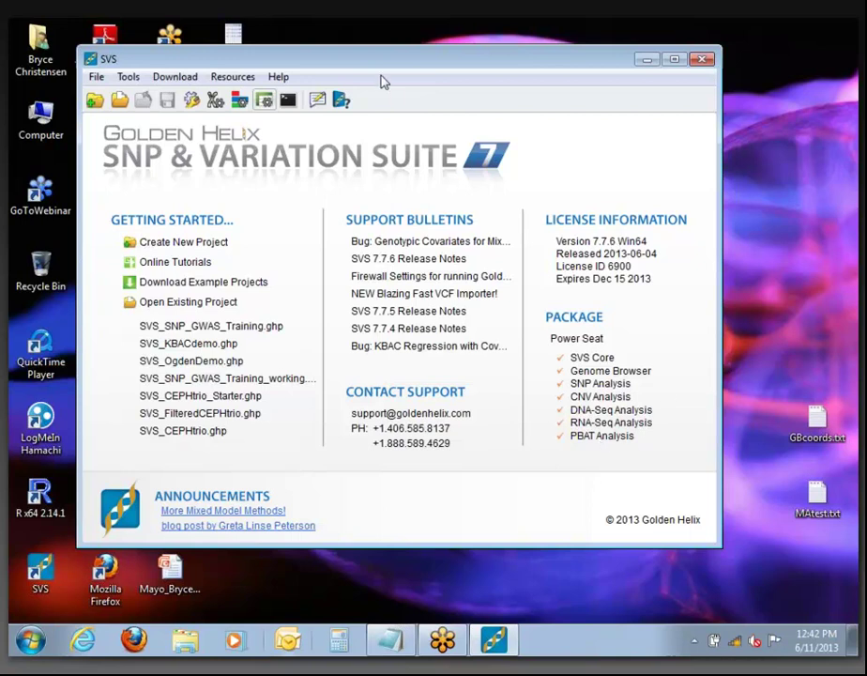
Open the recent project SVS_SNP_GWAS_Training.ghp and delete its 500K Geno Training Data Numeric Genotypes Additive node
left_click_drag(403, 63, 389, 59)
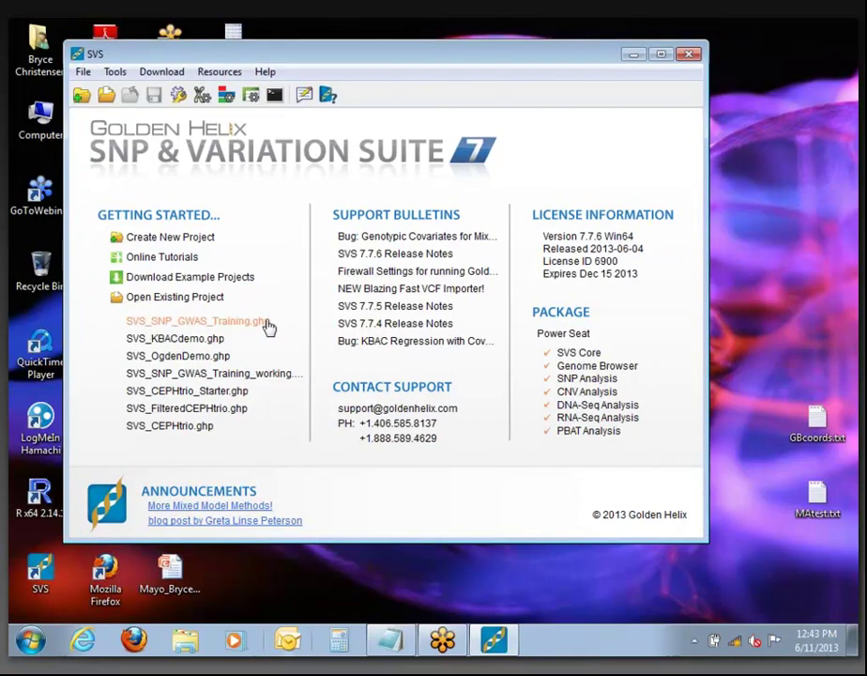
left_click(146, 322)
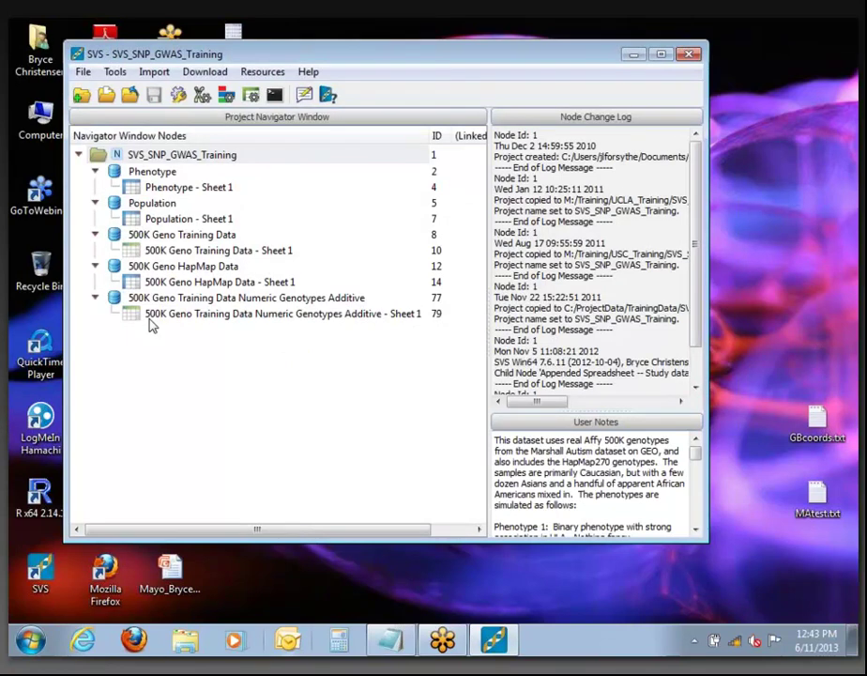
right_click(228, 300)
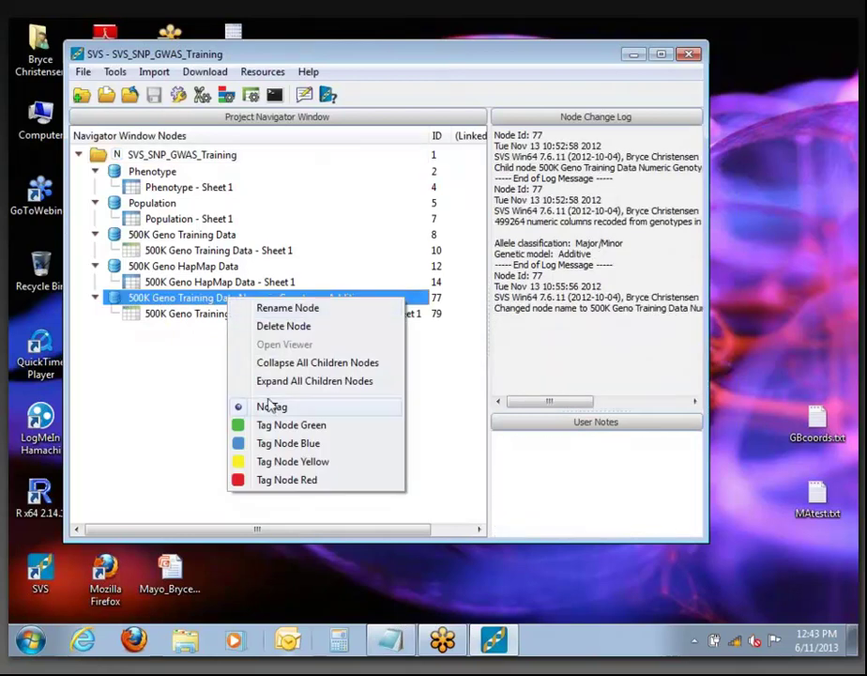
left_click(289, 326)
left_click(476, 319)
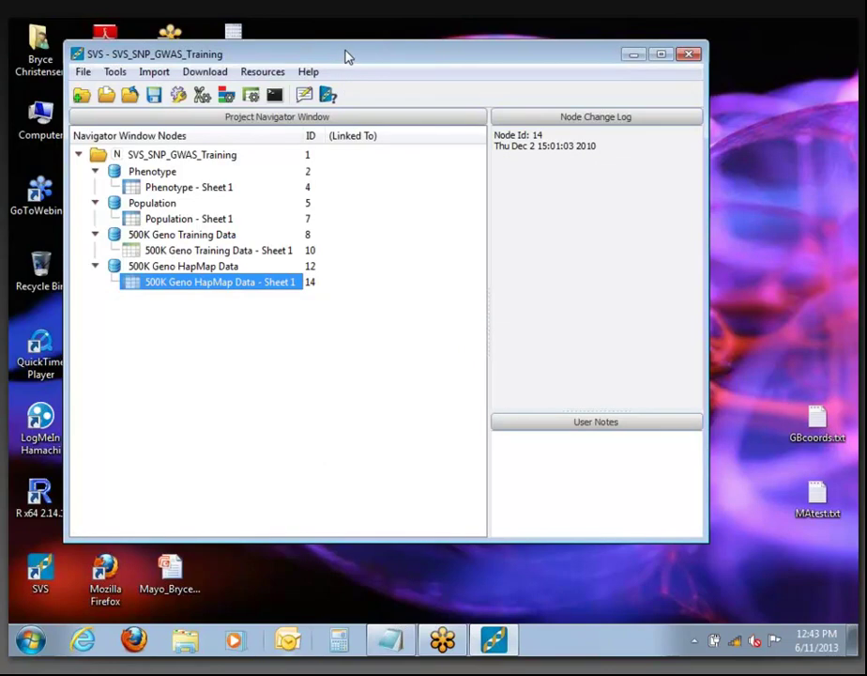
Check the change logs of the Phenotype nodes and open the Phenotype - Sheet 1 spreadsheet
left_click_drag(346, 57, 347, 55)
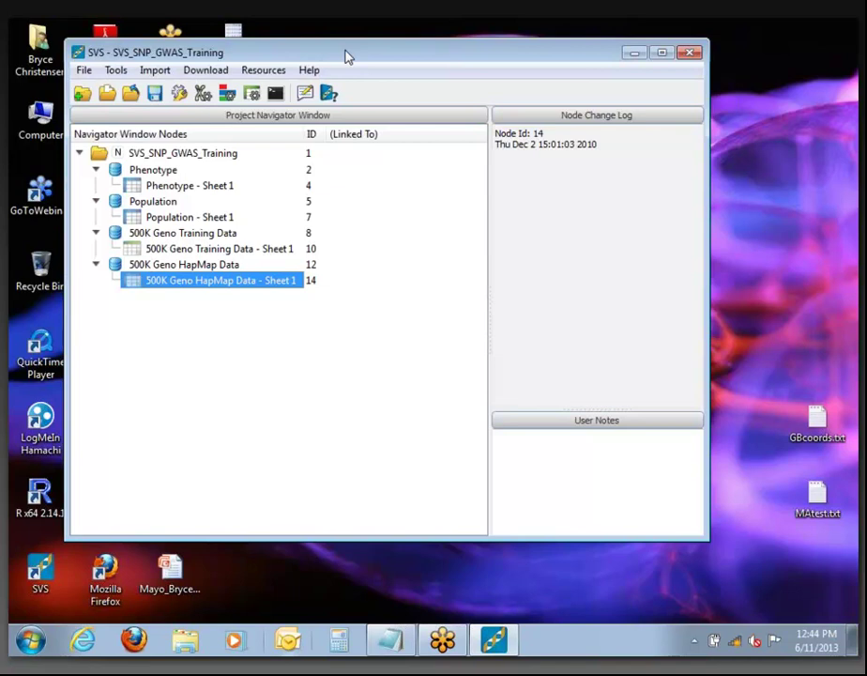
left_click(156, 187)
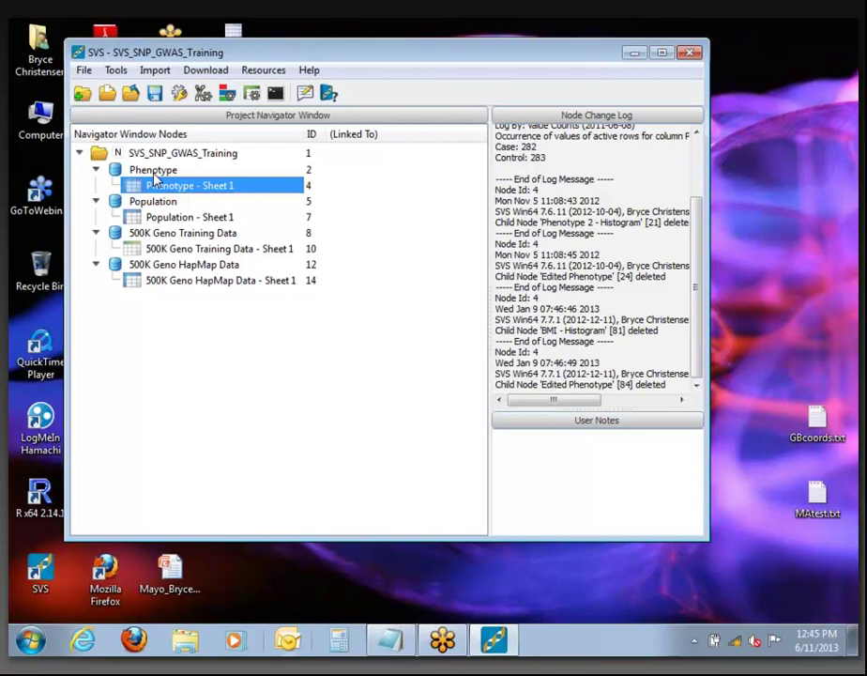
left_click(153, 171)
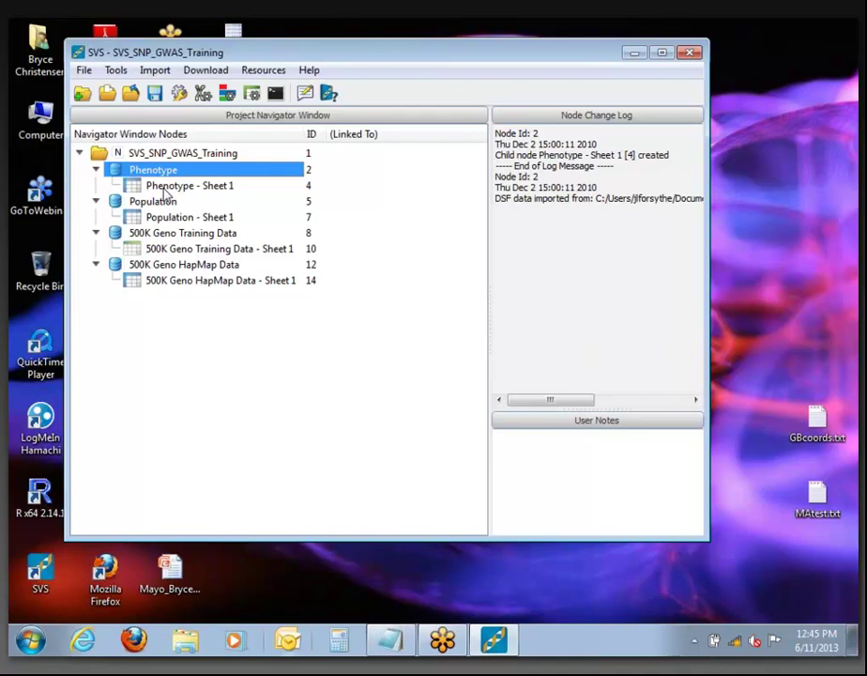
double_click(165, 188)
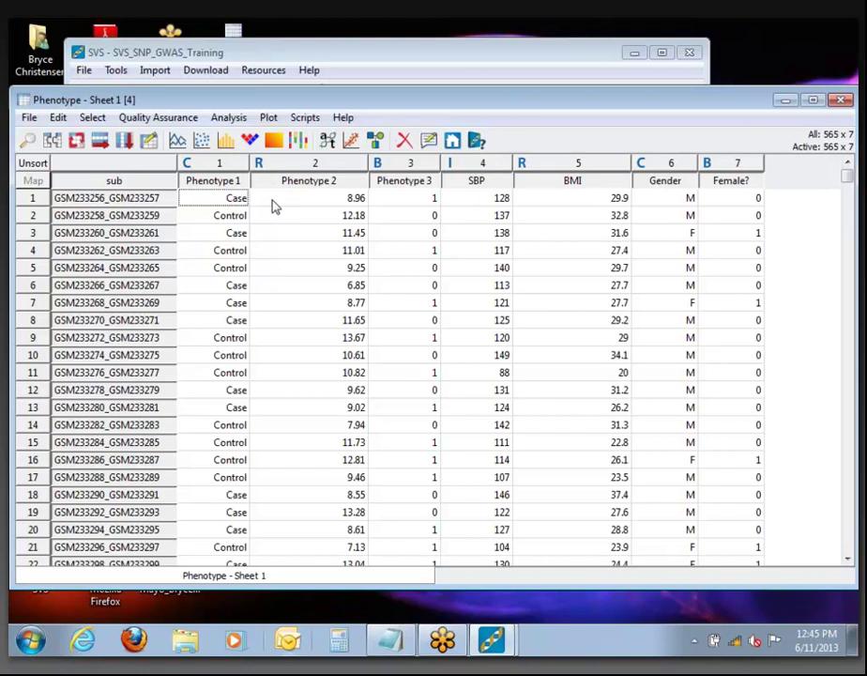
left_click(338, 222)
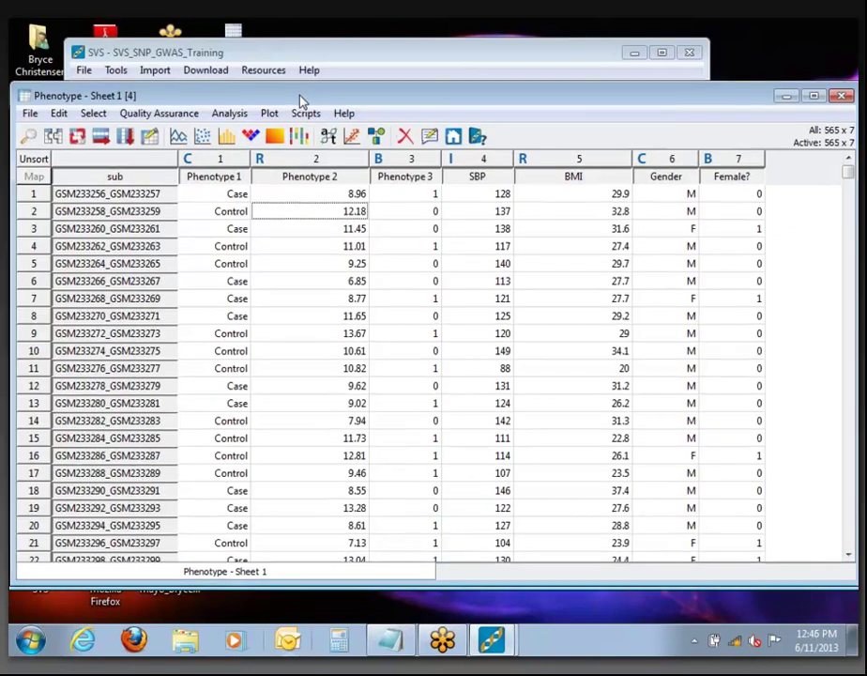
left_click_drag(300, 103, 295, 56)
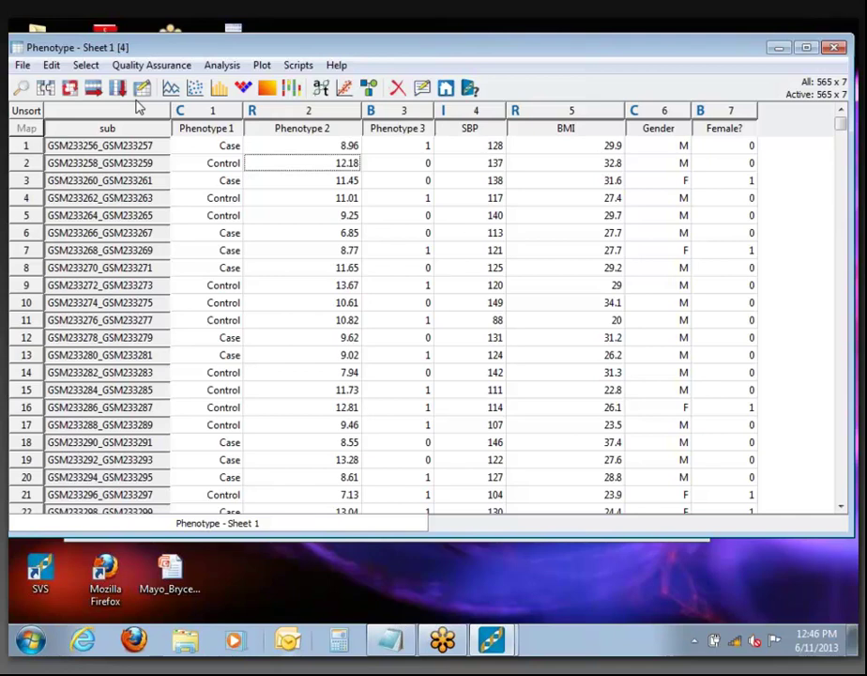
Open Phenotype - Sheet 1 in the spreadsheet editor and arrange the editing window over the original sheet
left_click(52, 69)
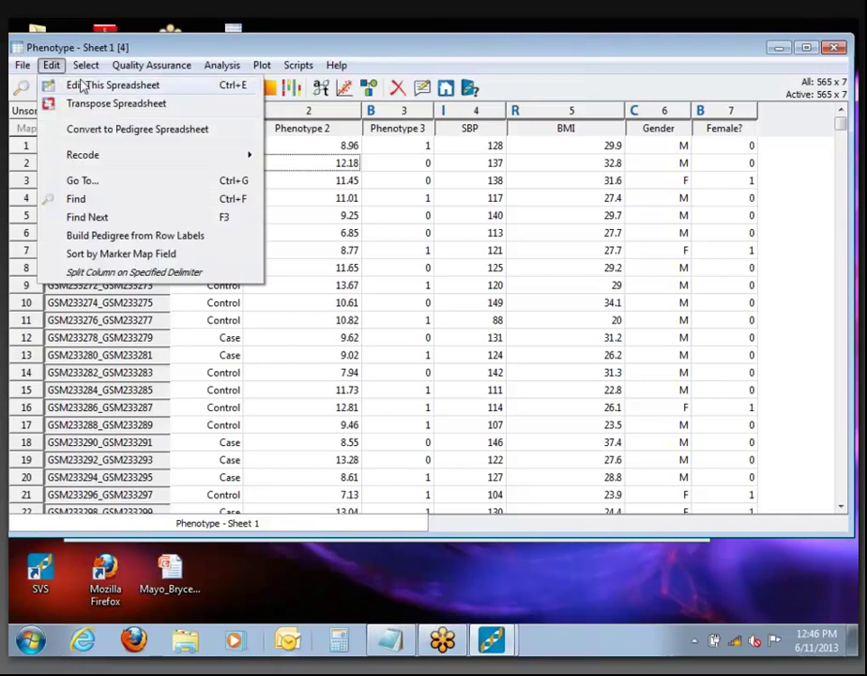
left_click(214, 89)
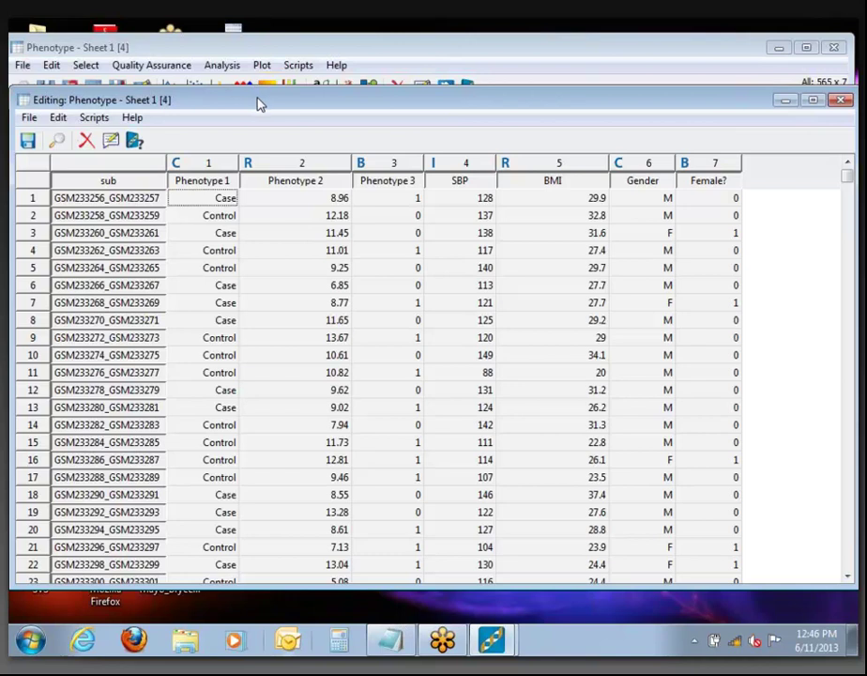
left_click_drag(261, 102, 265, 61)
left_click_drag(13, 552, 75, 566)
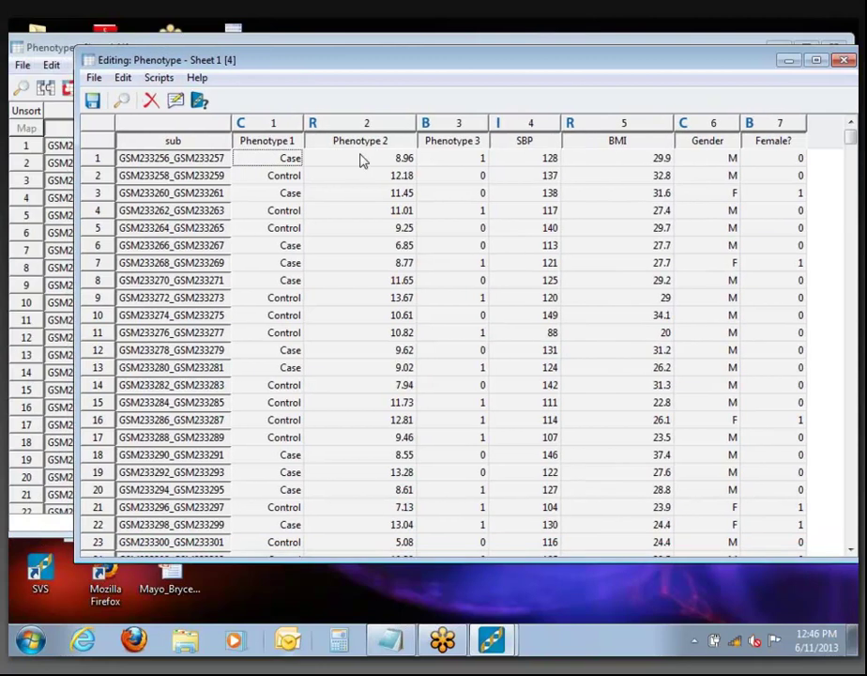
Change the Phenotype 3 value in row 8 to 1 and set it back to 0
left_click(475, 280)
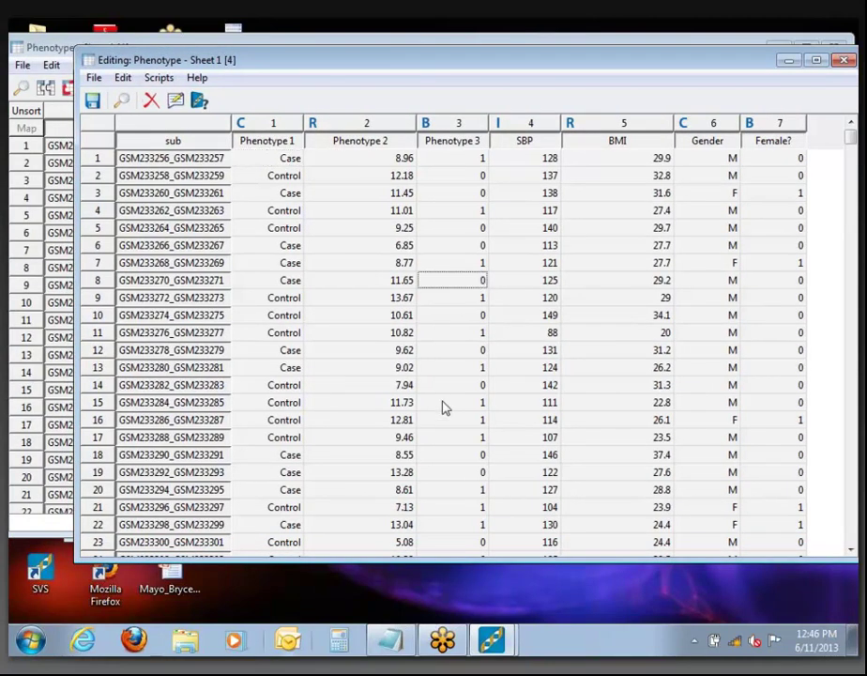
type("1")
key("Return")
type("0")
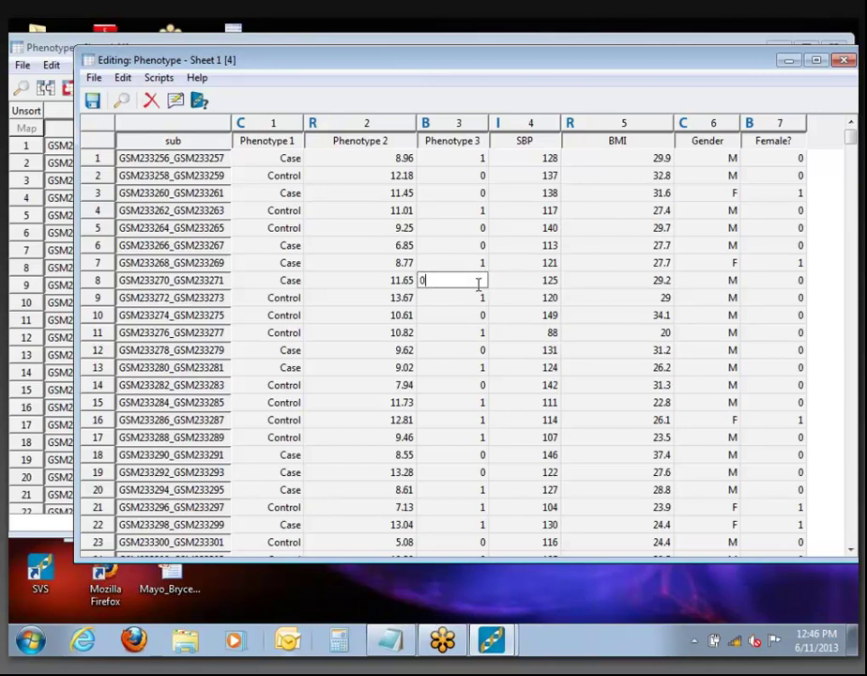
key("Return")
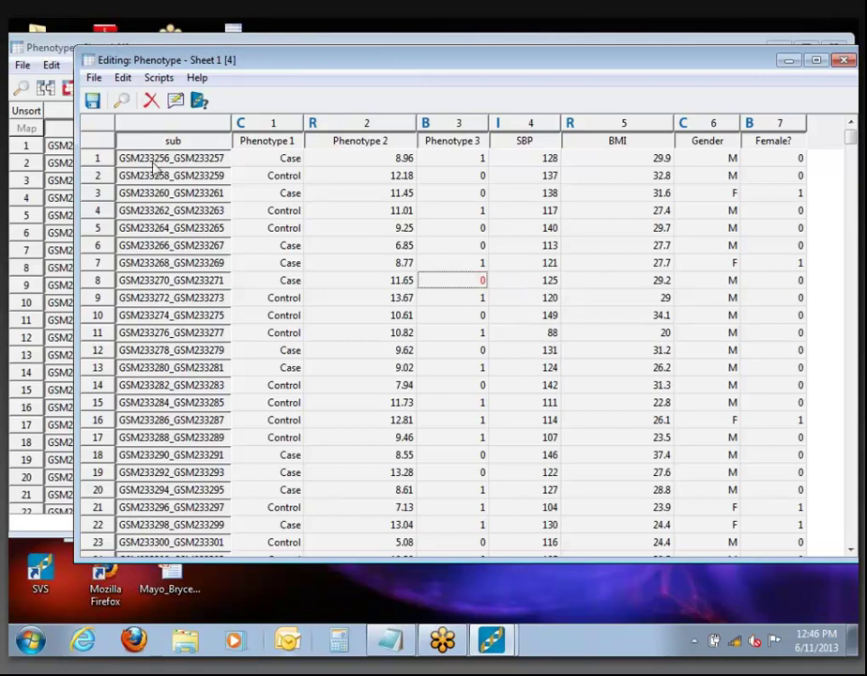
left_click(92, 101)
Examine the column operations and type conversion options offered for the Phenotype 1 and Phenotype 2 columns
right_click(272, 144)
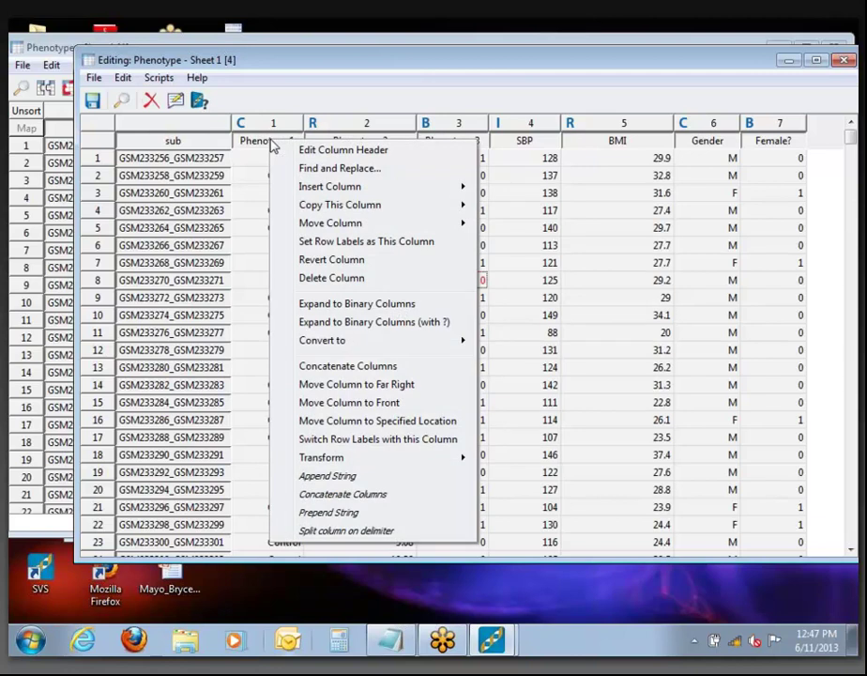
left_click(346, 103)
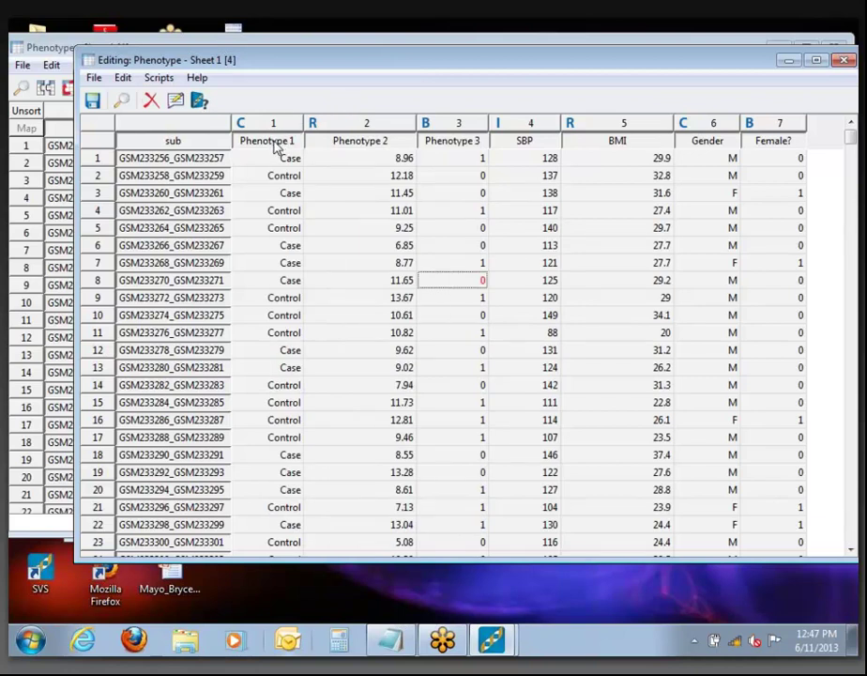
right_click(276, 125)
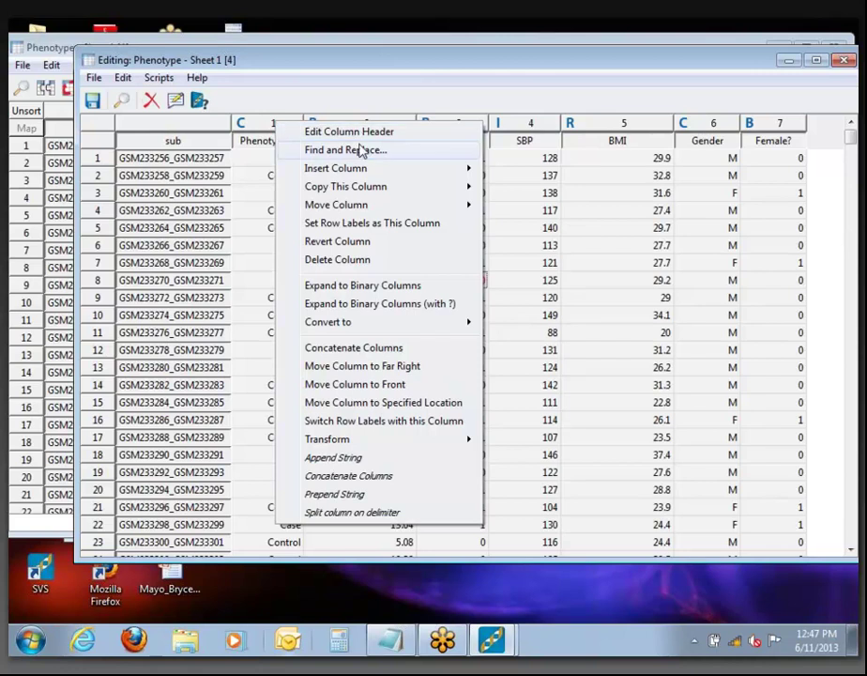
mouse_move(371, 329)
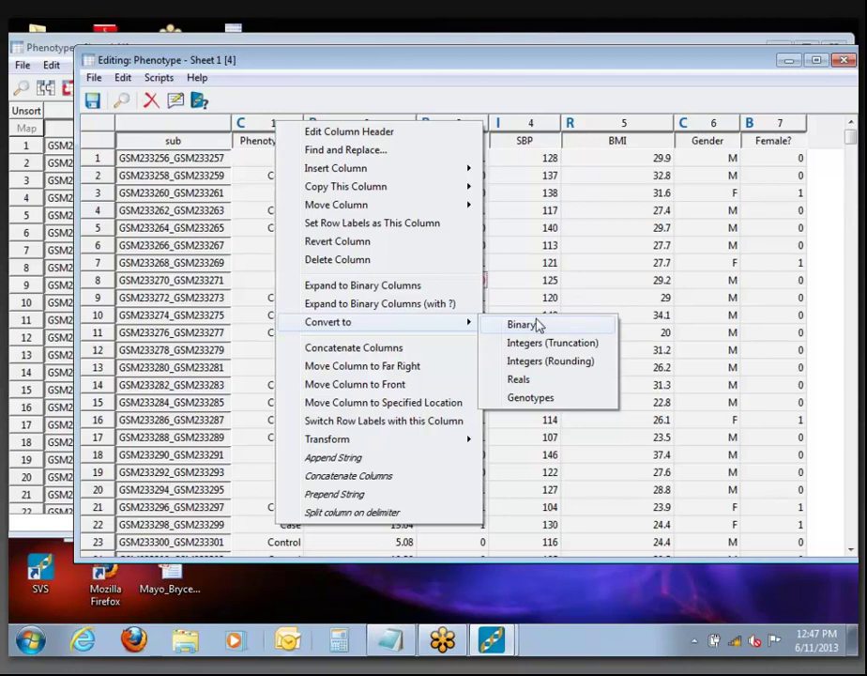
left_click(333, 79)
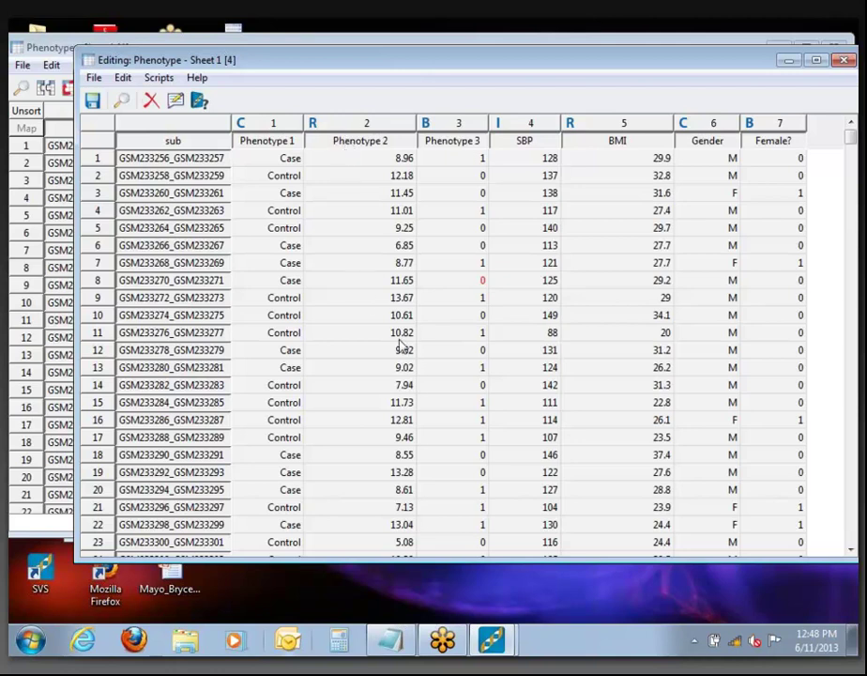
right_click(368, 130)
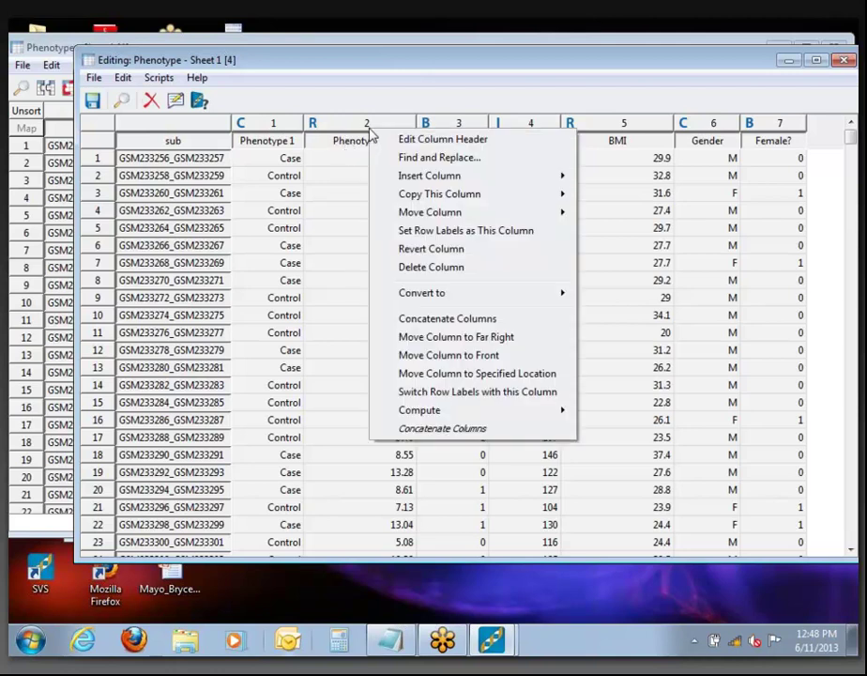
mouse_move(494, 294)
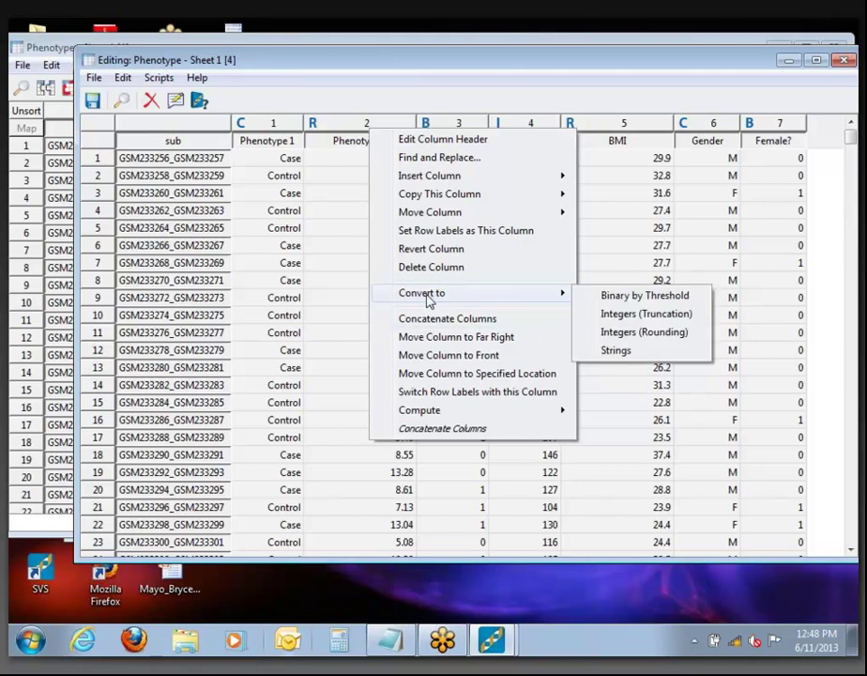
left_click(357, 174)
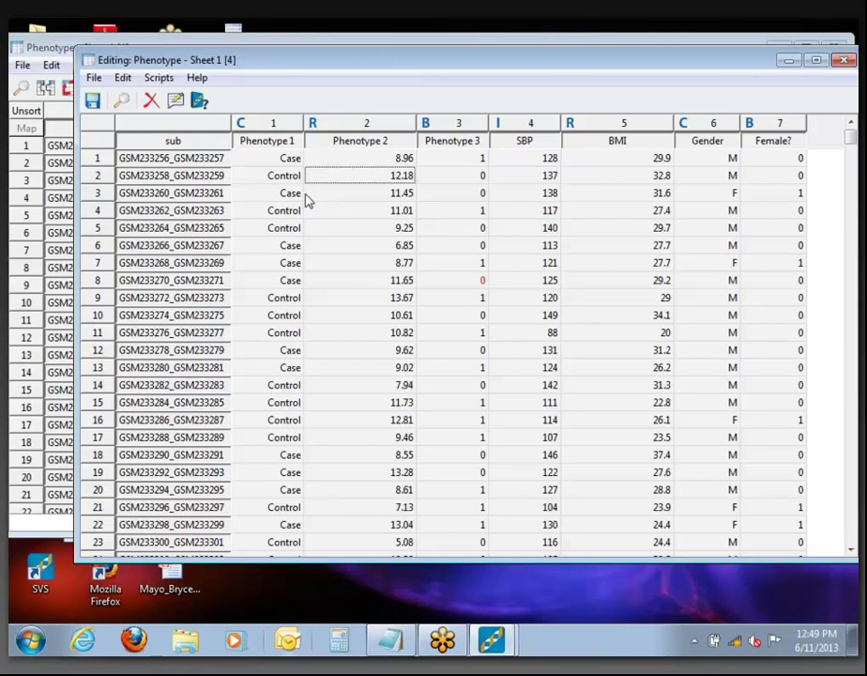
Convert the Phenotype 1 column to binary with Case as the 1 category, overwriting the column
right_click(288, 142)
mouse_move(429, 344)
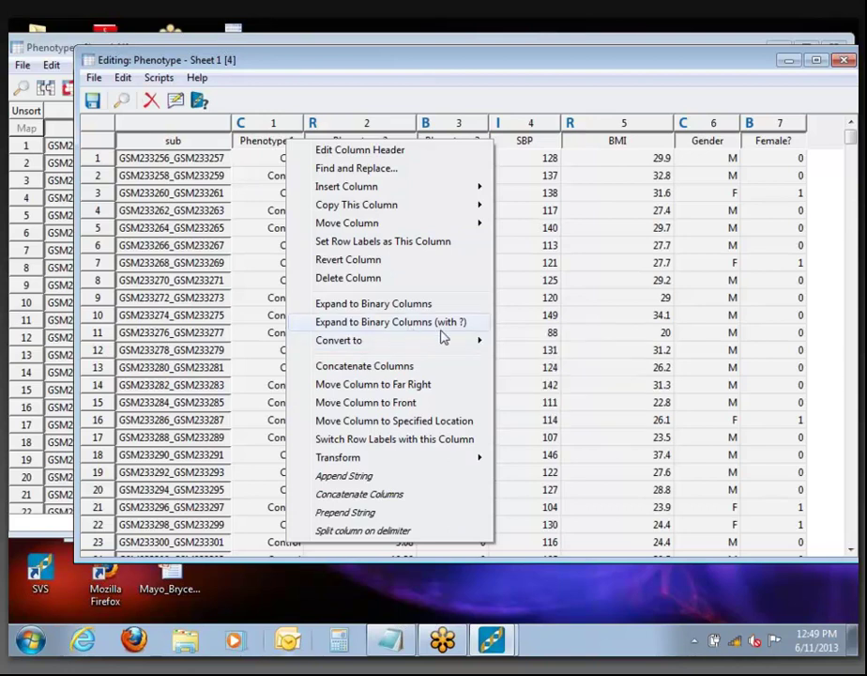
left_click(534, 345)
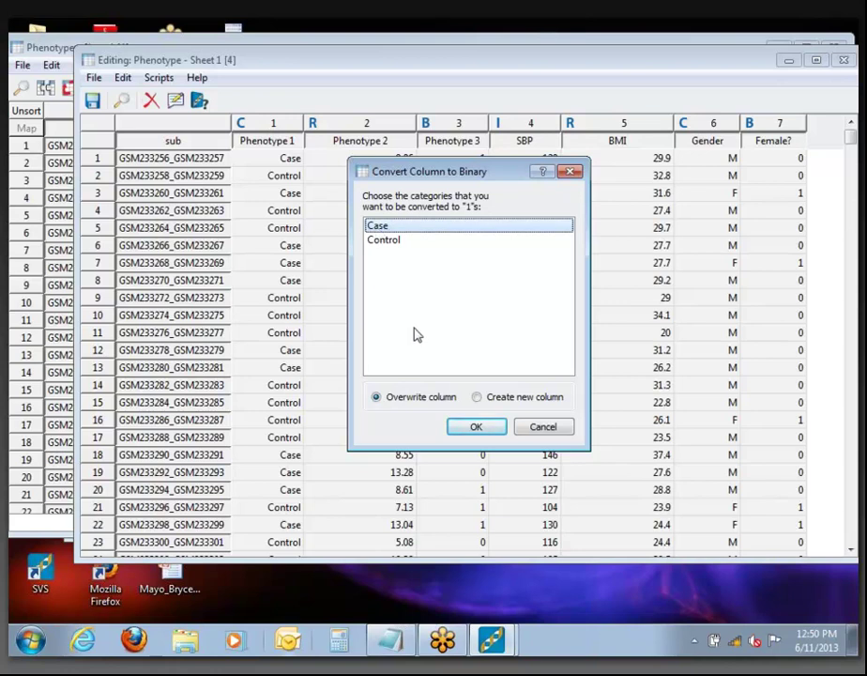
left_click(477, 428)
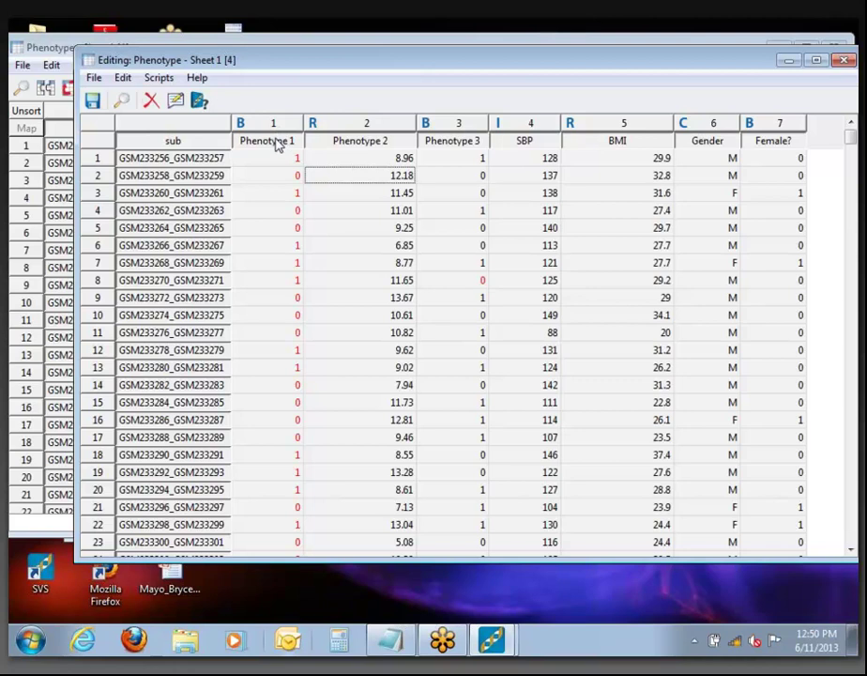
Save the edited spreadsheet as dataset Edited Phenotype, created as a child of the current spreadsheet
left_click(94, 77)
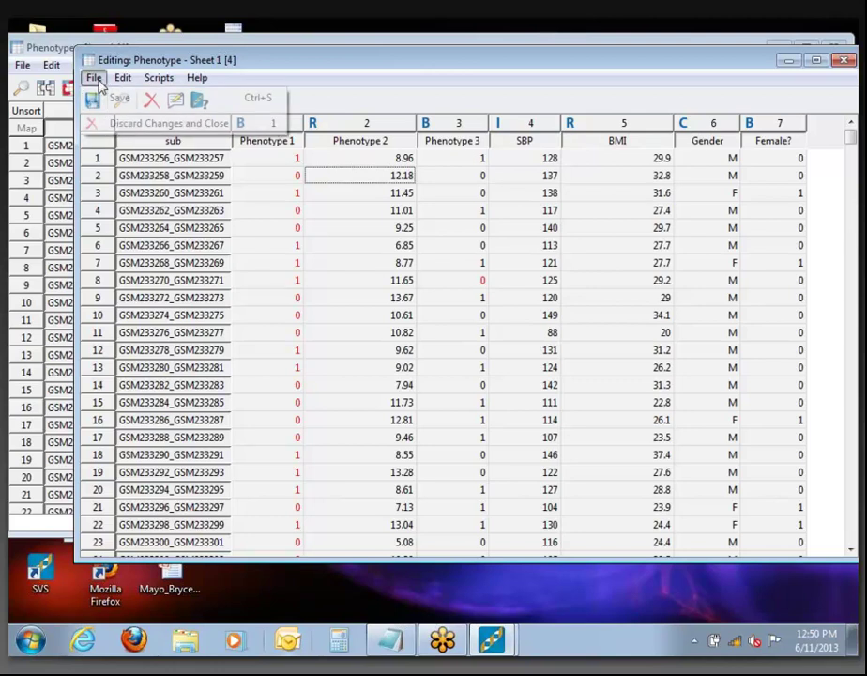
left_click(120, 99)
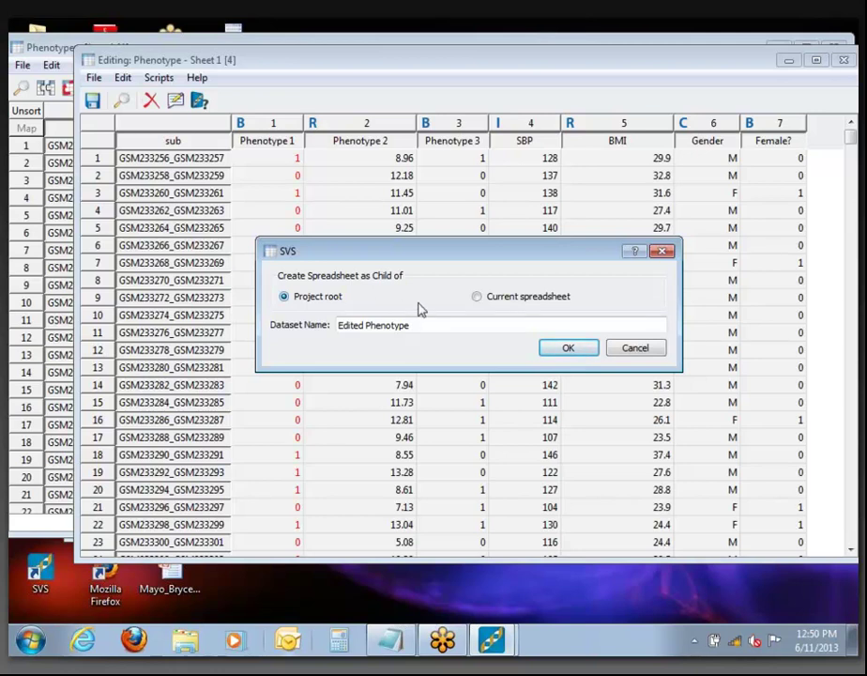
left_click(481, 300)
left_click(568, 351)
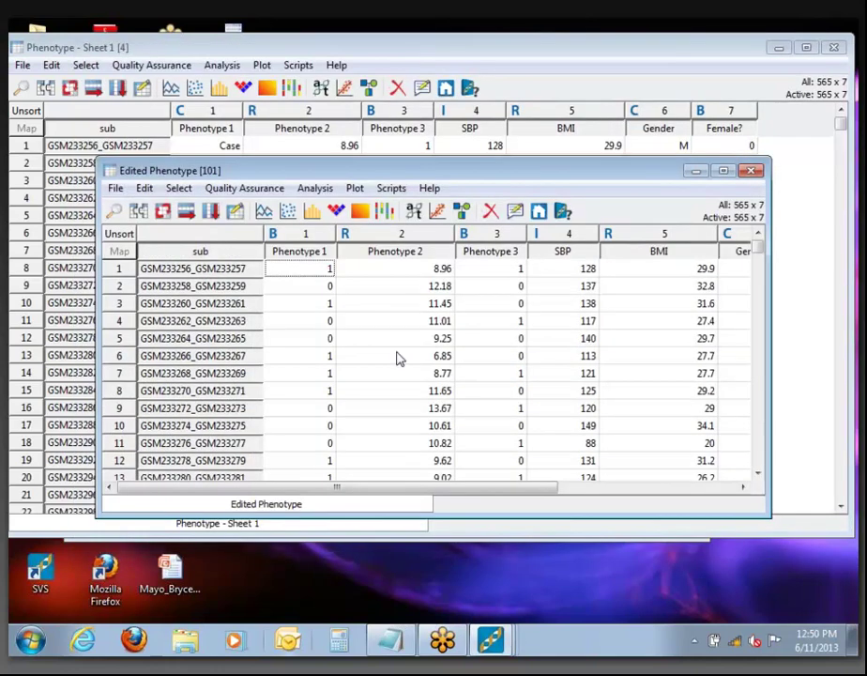
Close the original Phenotype - Sheet 1 window and check the Edited Phenotype node in the project navigator
left_click(833, 48)
left_click(521, 65)
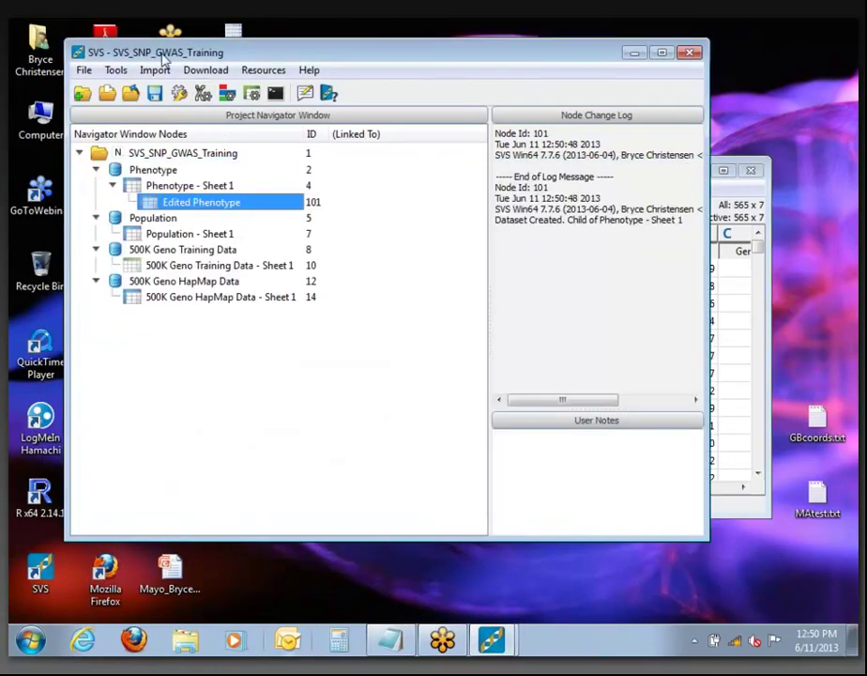
left_click(148, 185)
left_click(147, 206)
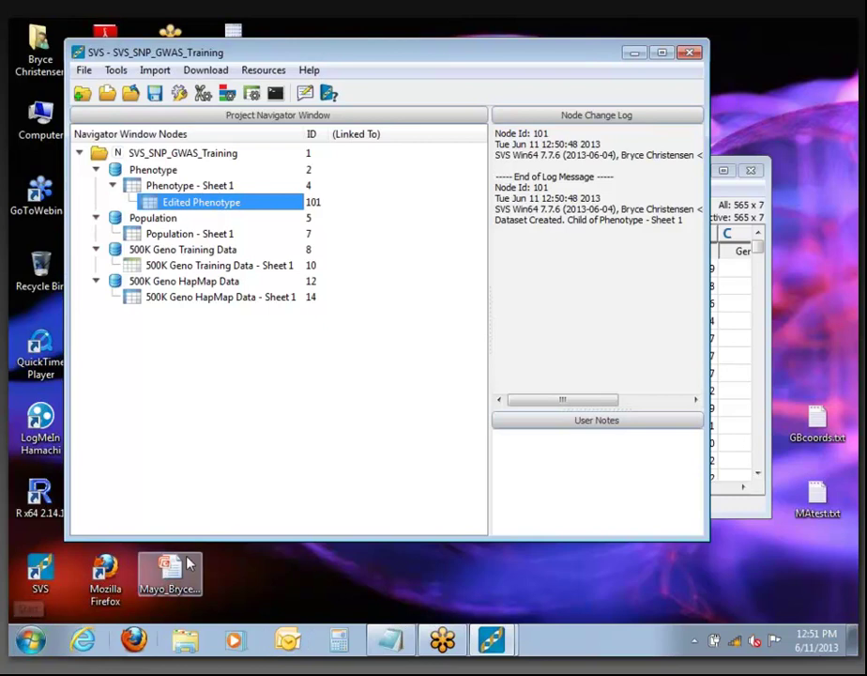
Open 500K Geno Training Data - Sheet 1 maximized and bring up the Genotype Statistics by Sample options
double_click(169, 268)
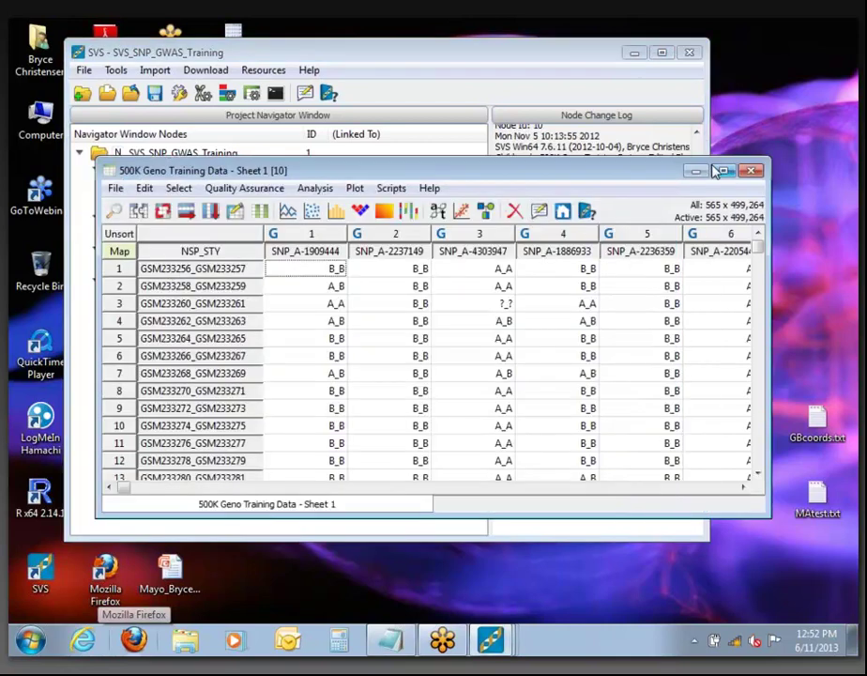
left_click(722, 171)
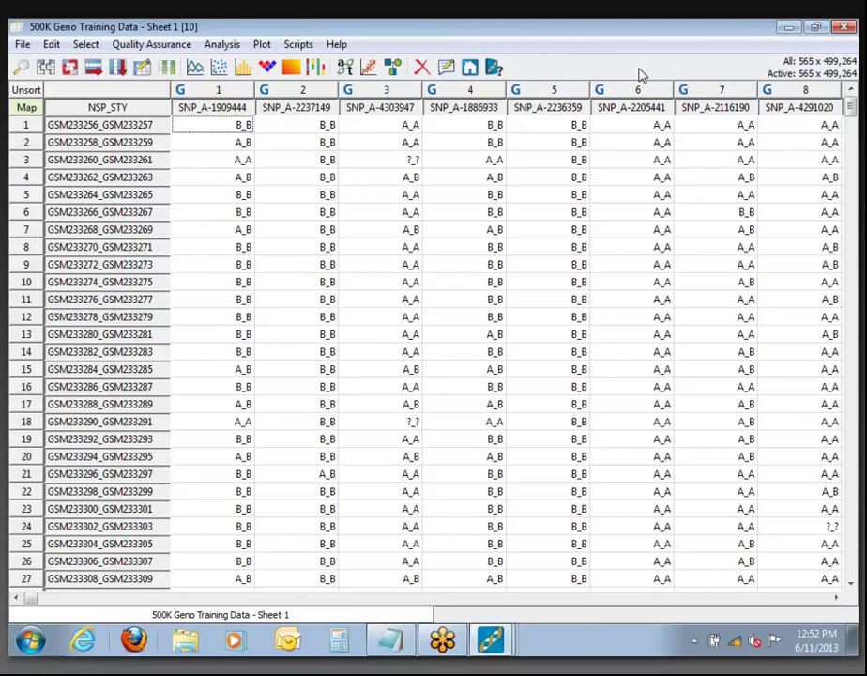
left_click(129, 47)
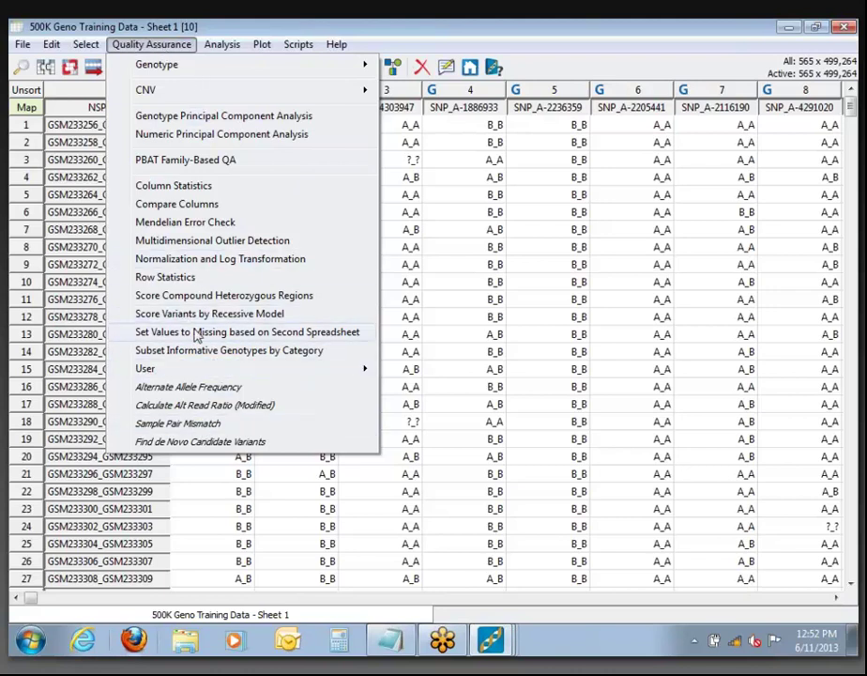
mouse_move(183, 70)
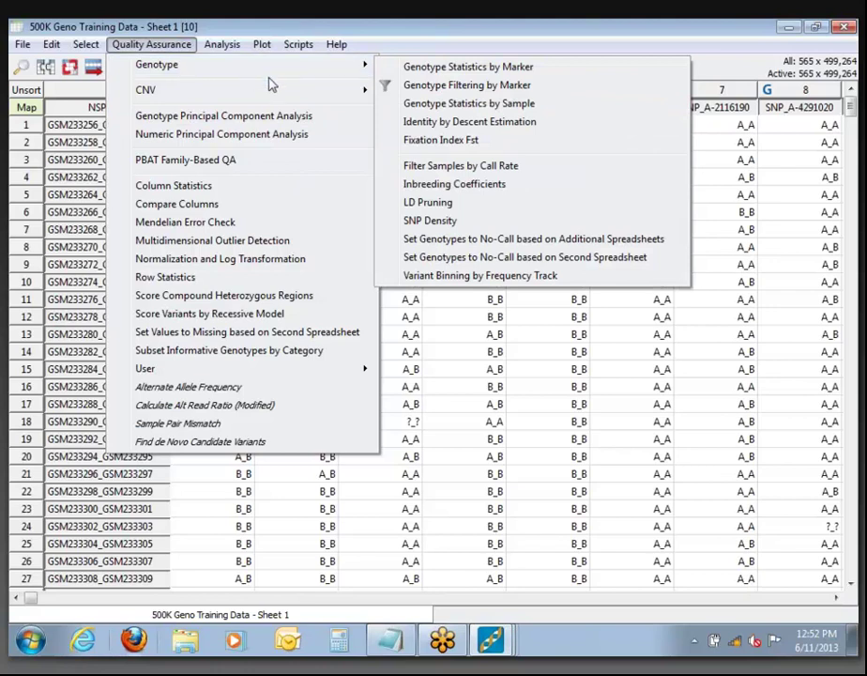
left_click(455, 110)
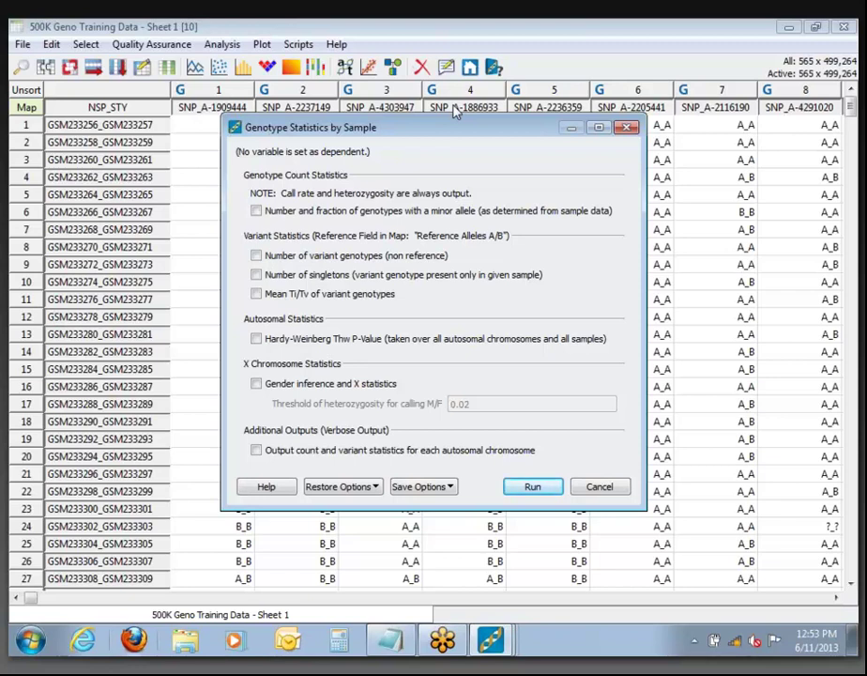
left_click_drag(393, 135, 339, 69)
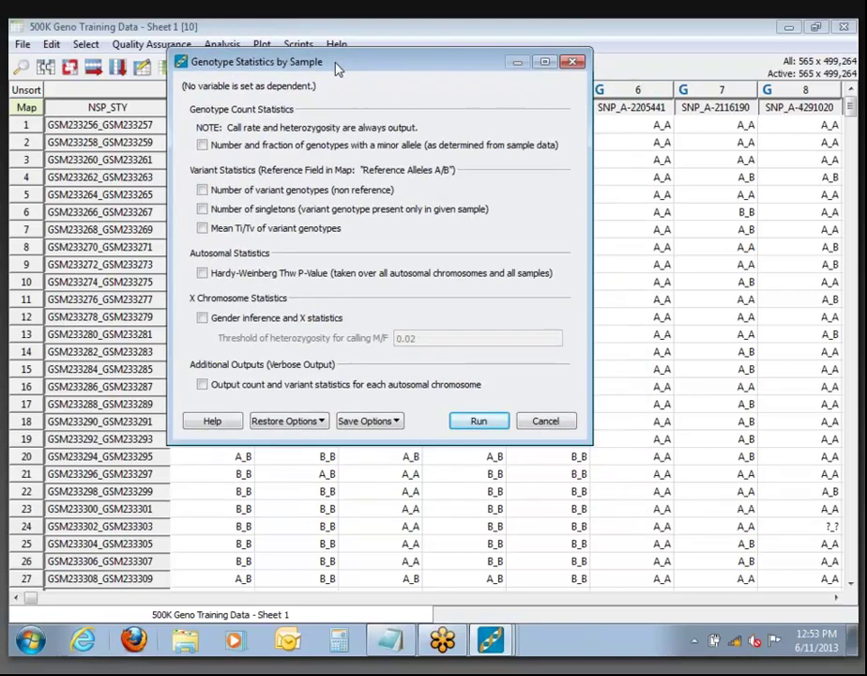
Open the help for Genotype Statistics by Sample, skim the Data Quality Assessment page and close the documentation
left_click(214, 423)
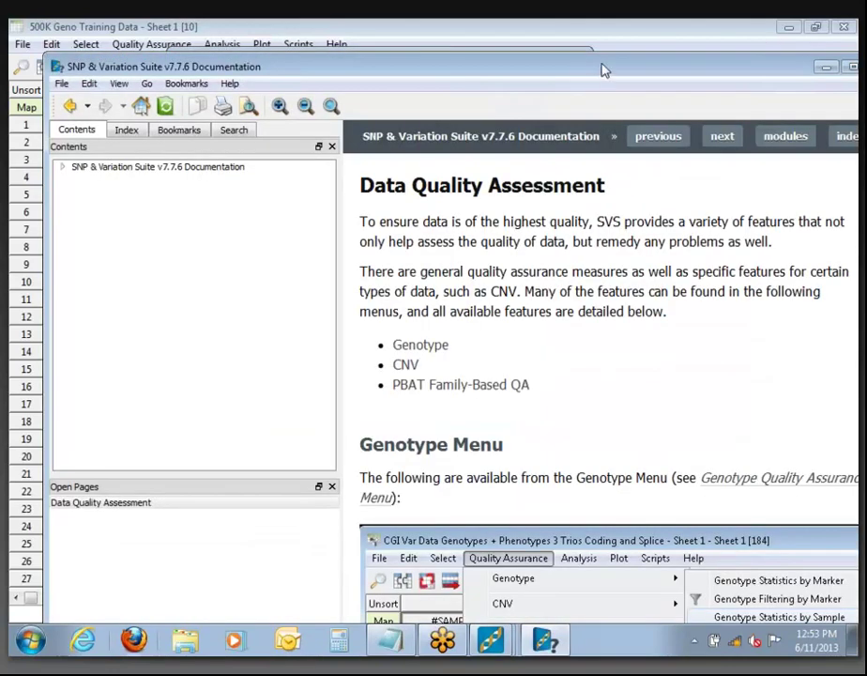
left_click_drag(601, 71, 540, 42)
scroll(485, 326, "down", 8)
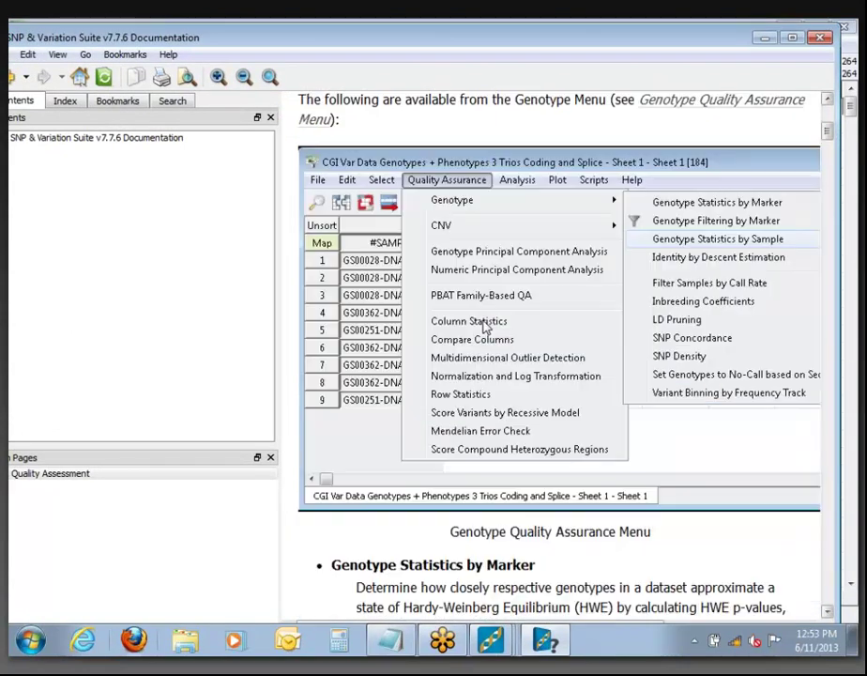
scroll(474, 315, "down", 6)
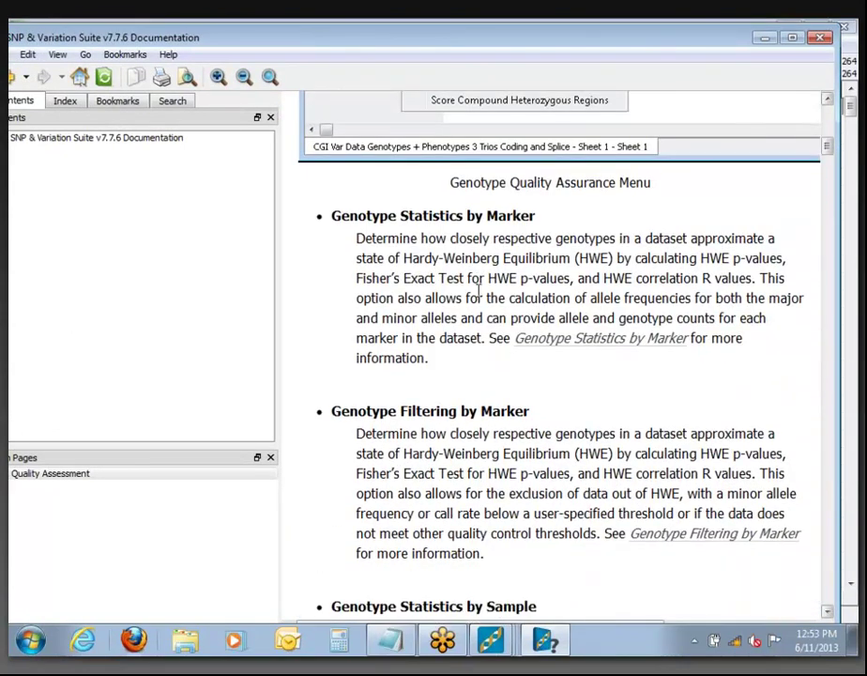
scroll(476, 296, "down", 12)
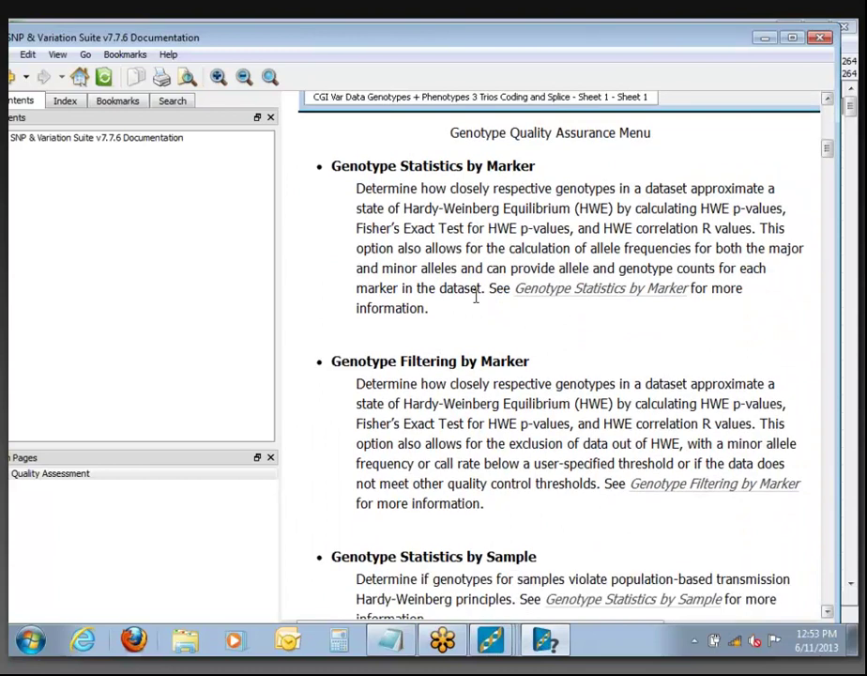
scroll(431, 381, "down", 20)
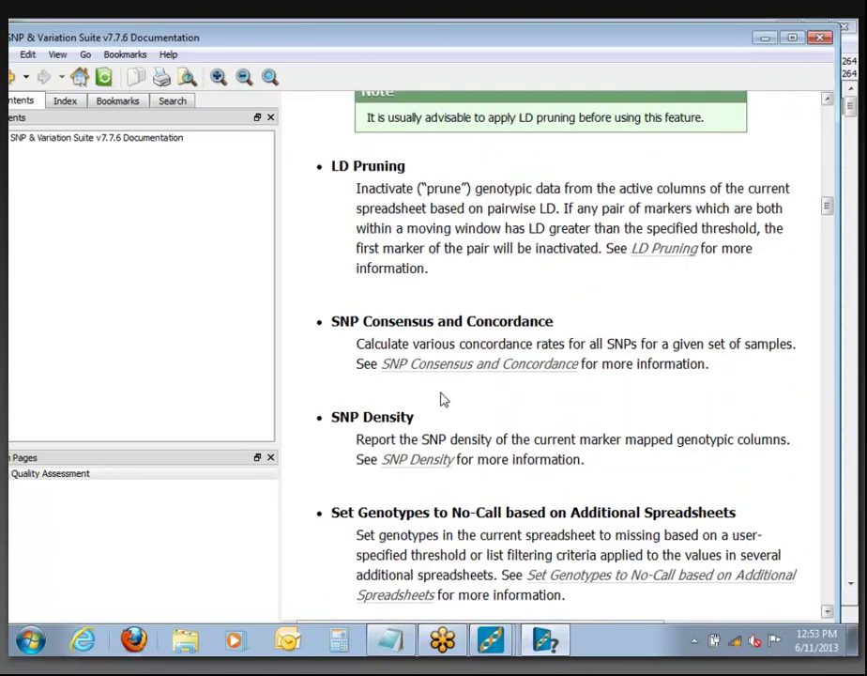
scroll(431, 381, "down", 10)
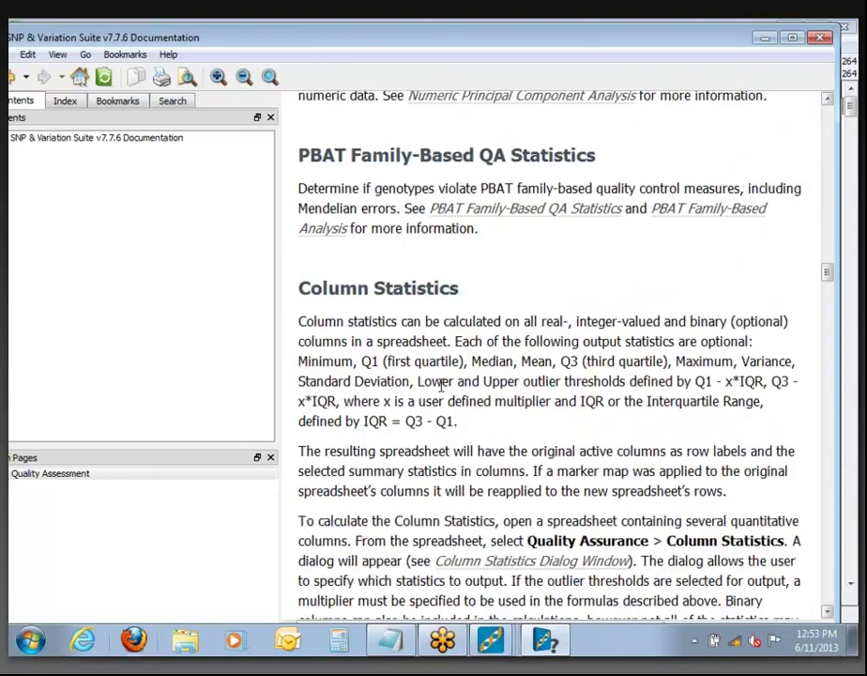
left_click(822, 38)
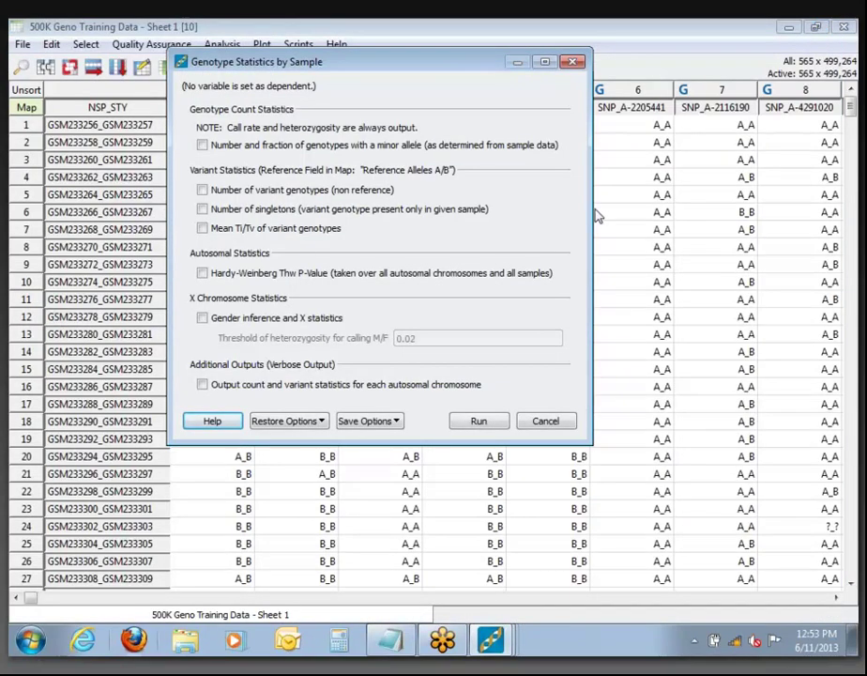
Run Genotype Statistics by Sample with gender inference and X statistics enabled and a heterozygosity threshold of 0.05
left_click(203, 320)
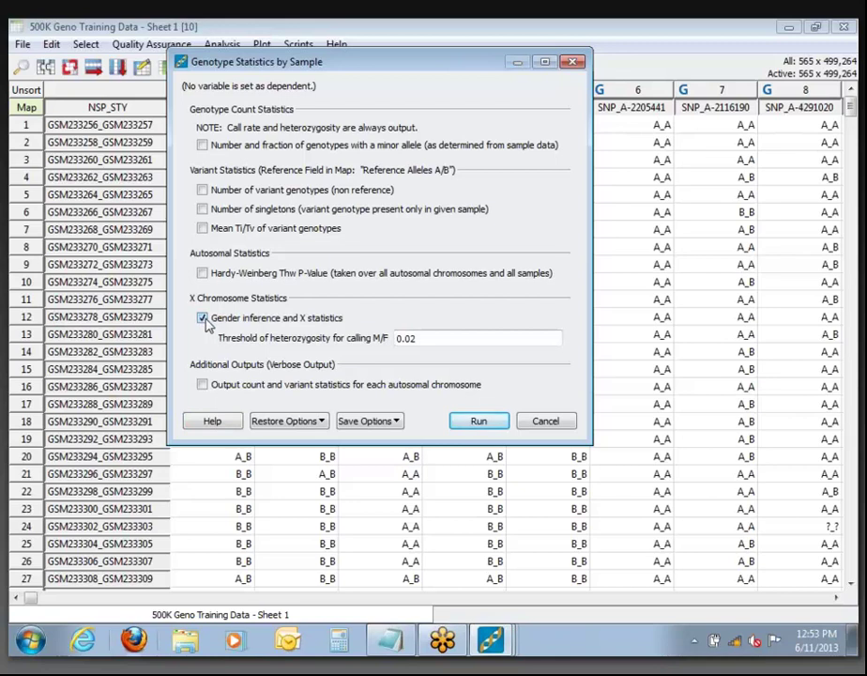
left_click(416, 338)
key("BackSpace")
type("5")
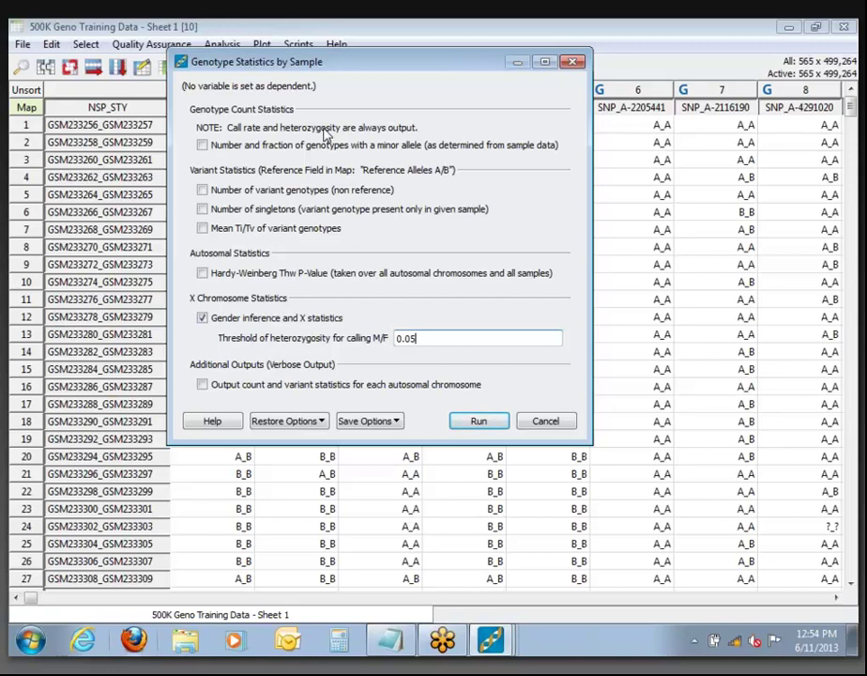
left_click(479, 421)
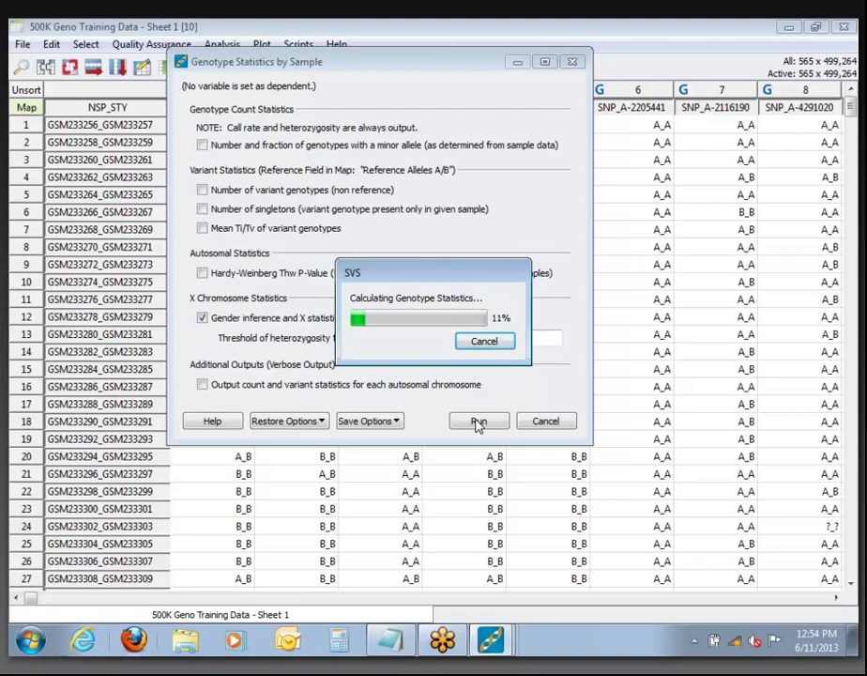
Move the calculation progress dialog clear of the options and maximize the resulting Statistics by Sample spreadsheet
left_click_drag(460, 277, 733, 171)
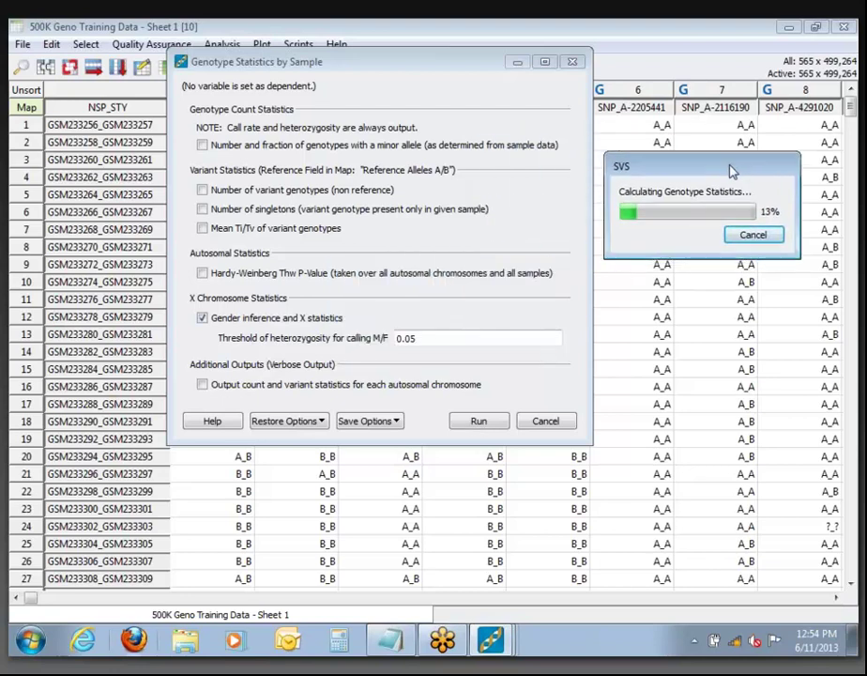
left_click(203, 319)
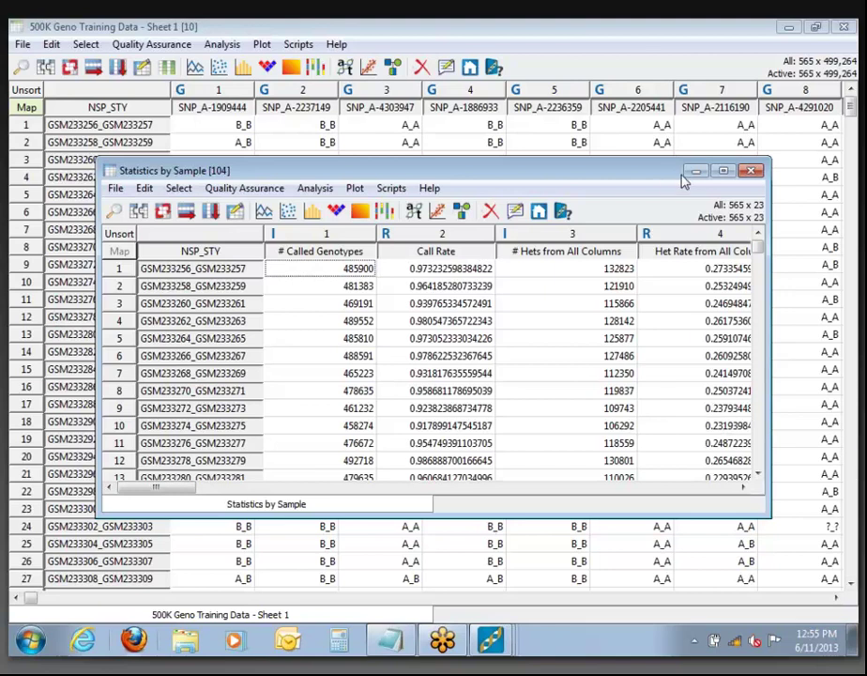
left_click(724, 171)
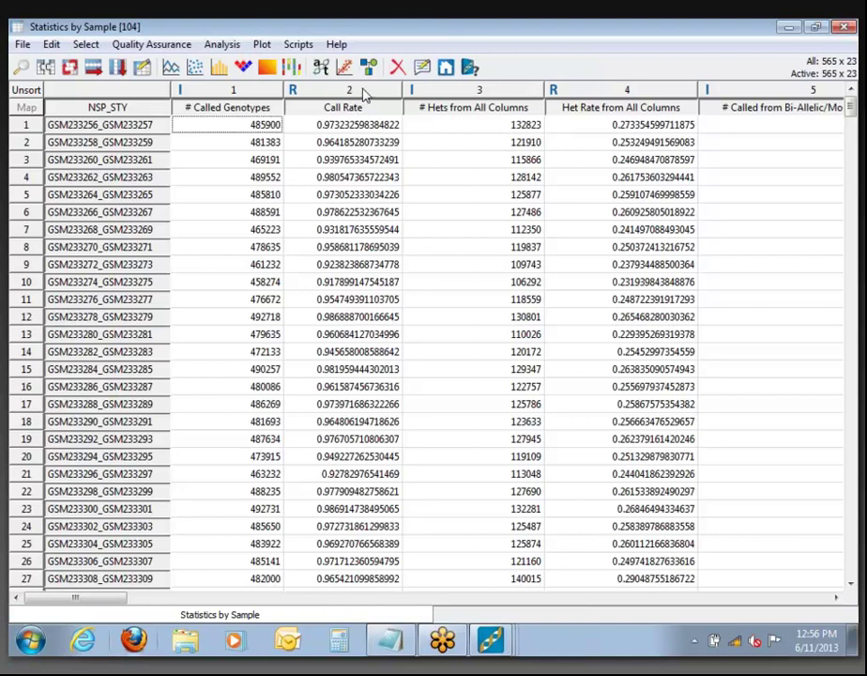
Sort the Statistics by Sample spreadsheet by Call Rate in ascending order and again in descending order
right_click(365, 95)
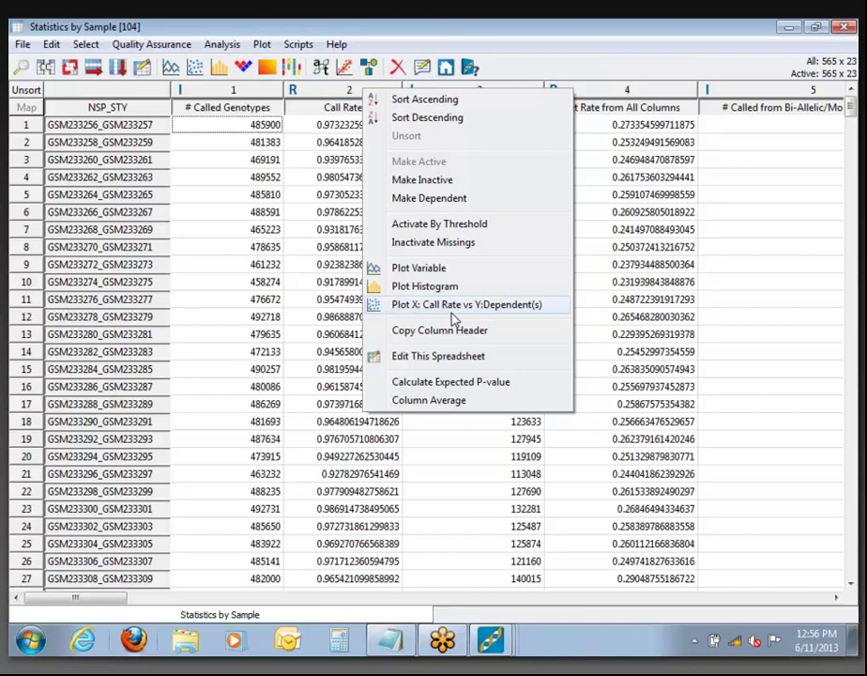
left_click(424, 100)
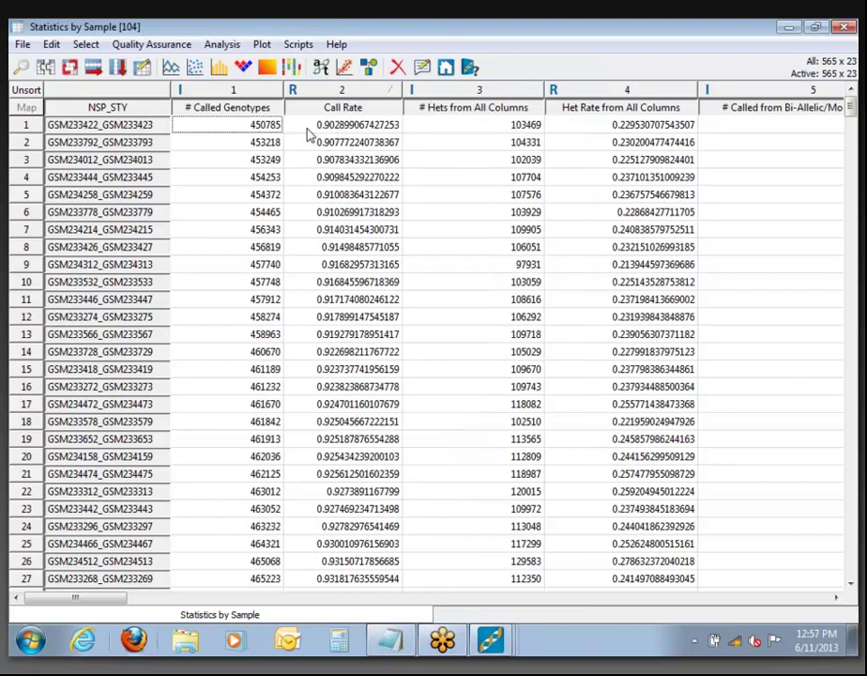
right_click(357, 98)
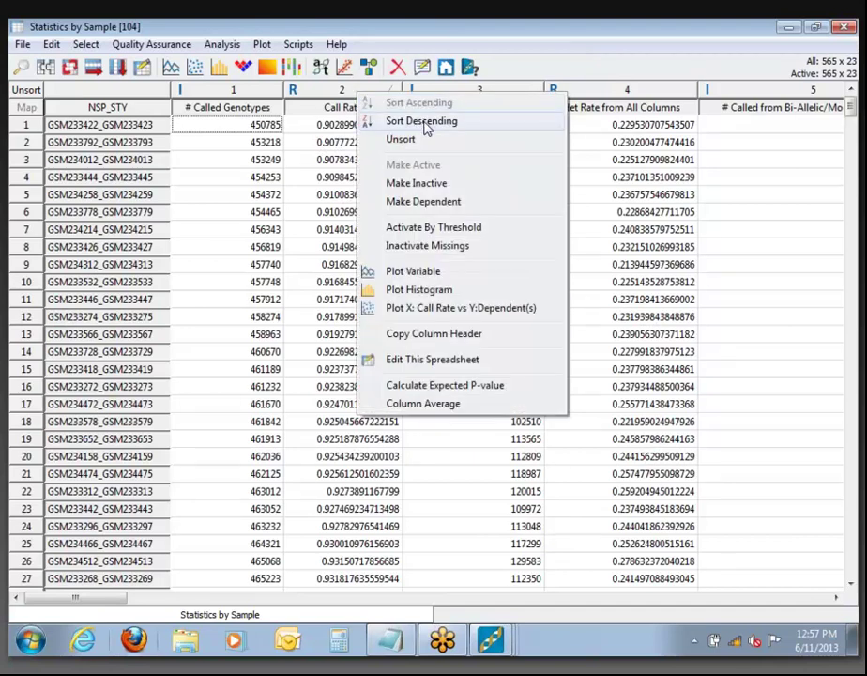
left_click(424, 122)
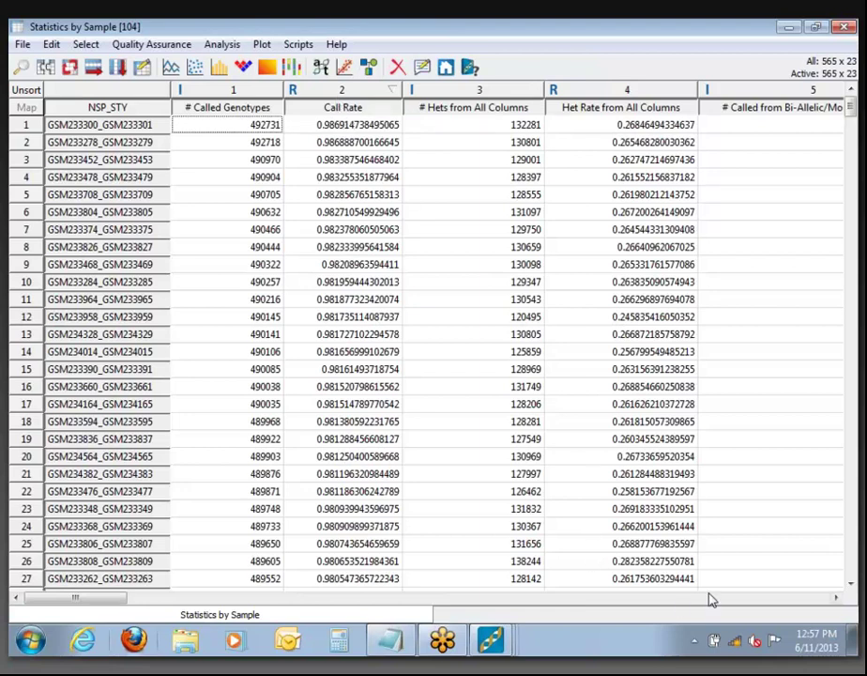
Look through the heterozygosity, bi-allelic and autosome statistics columns of the spreadsheet and return to the first columns
left_click(836, 598)
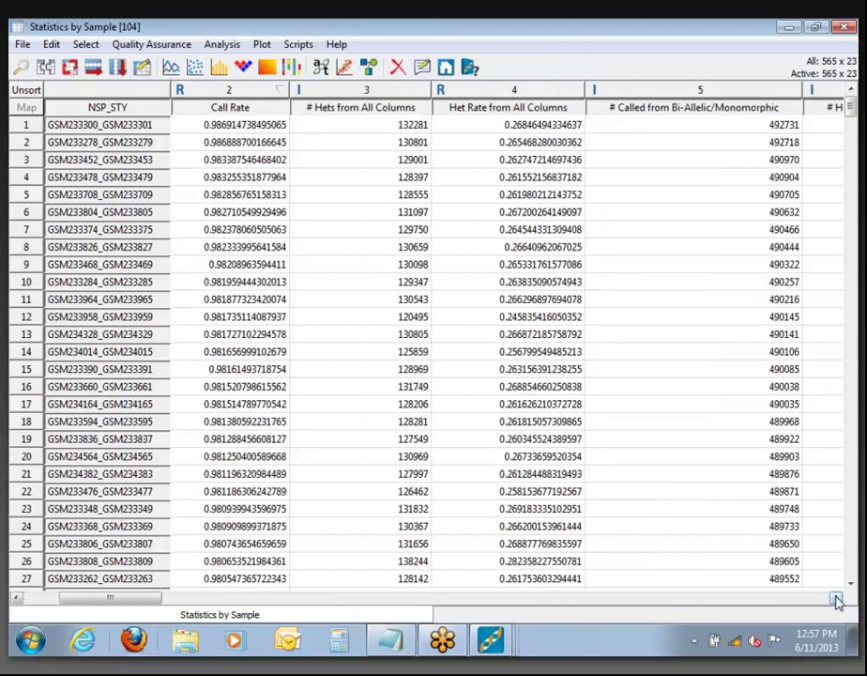
left_click(836, 598)
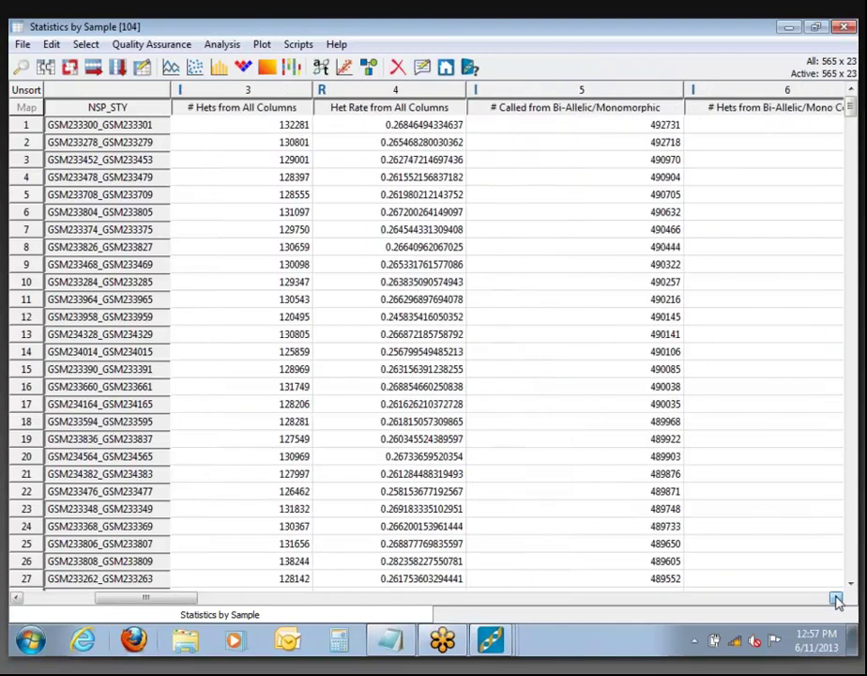
left_click(836, 598)
left_click(836, 598)
left_click(835, 598)
left_click(835, 598)
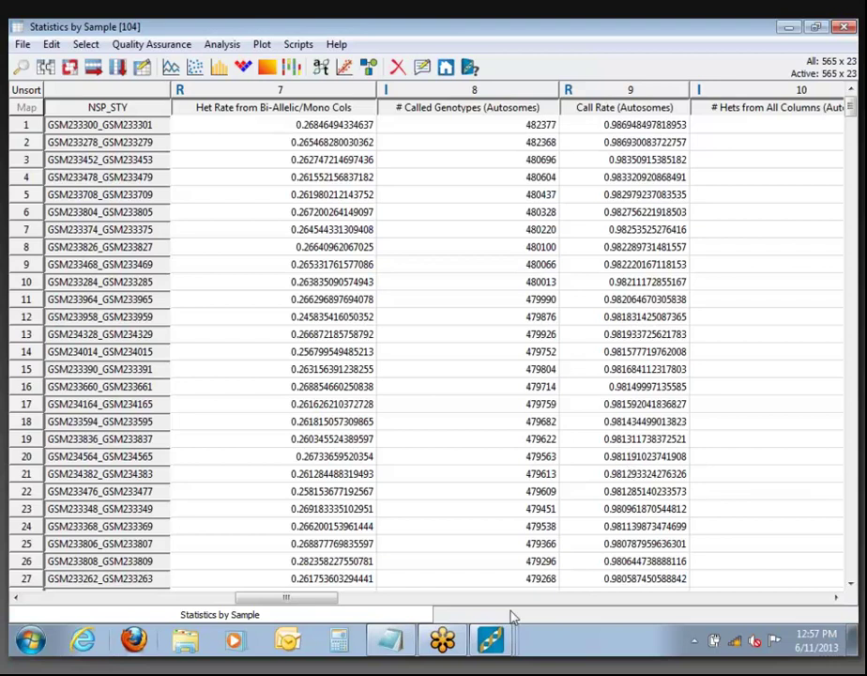
left_click(809, 600)
left_click_drag(407, 606, 56, 608)
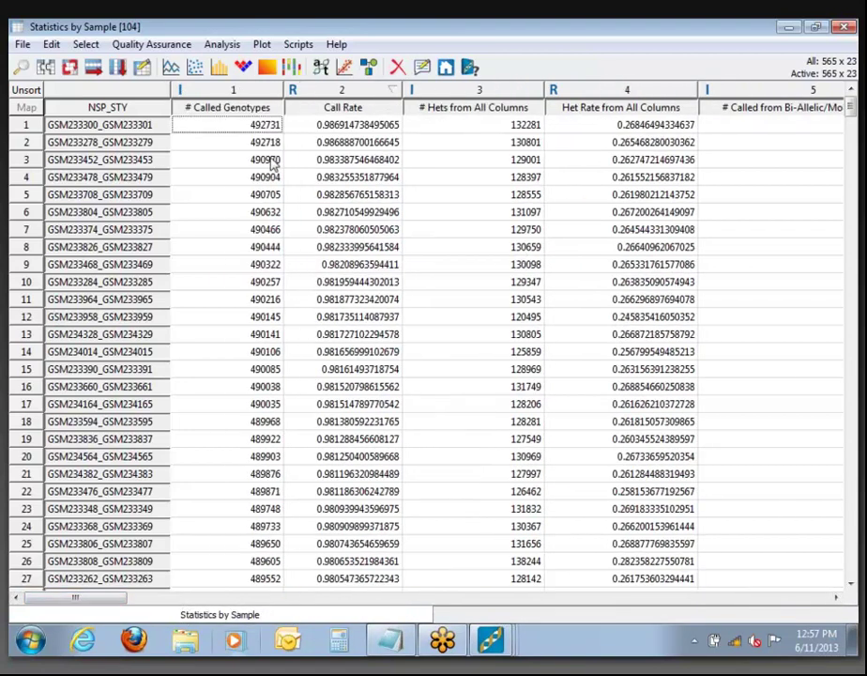
Restore the spreadsheet's unsorted row order and plot a Call Rate histogram in a maximized window
left_click(28, 92)
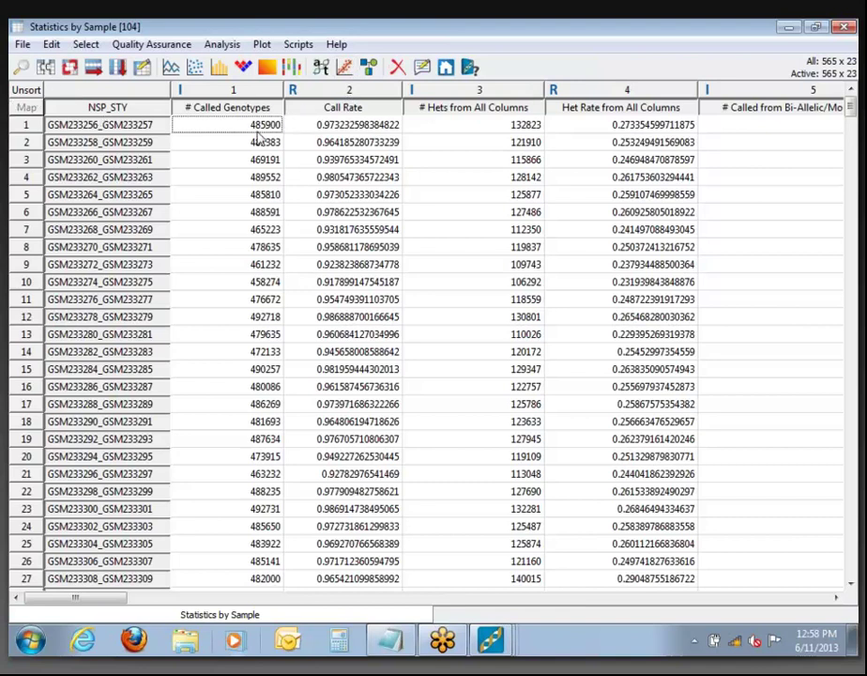
right_click(350, 101)
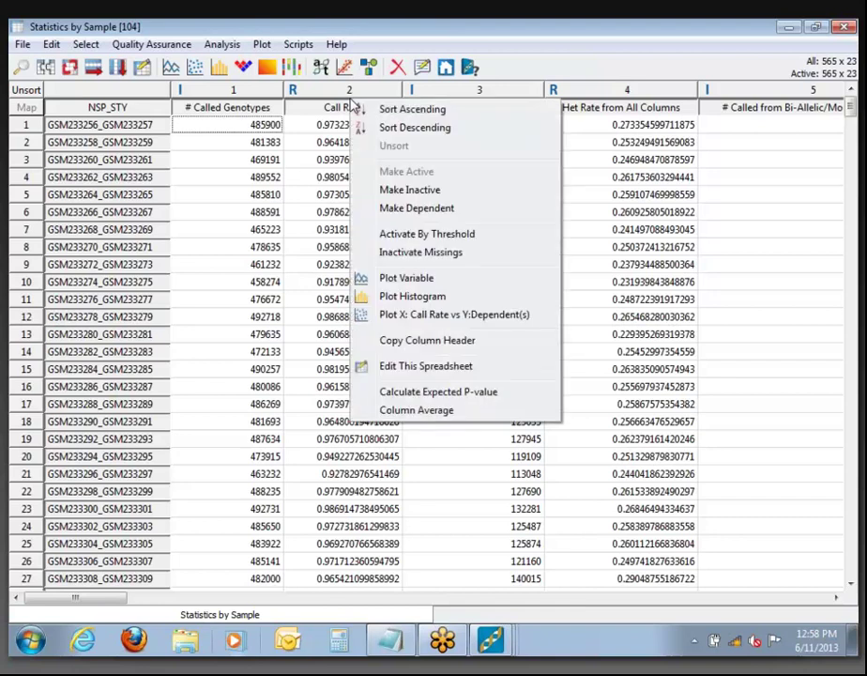
left_click(415, 297)
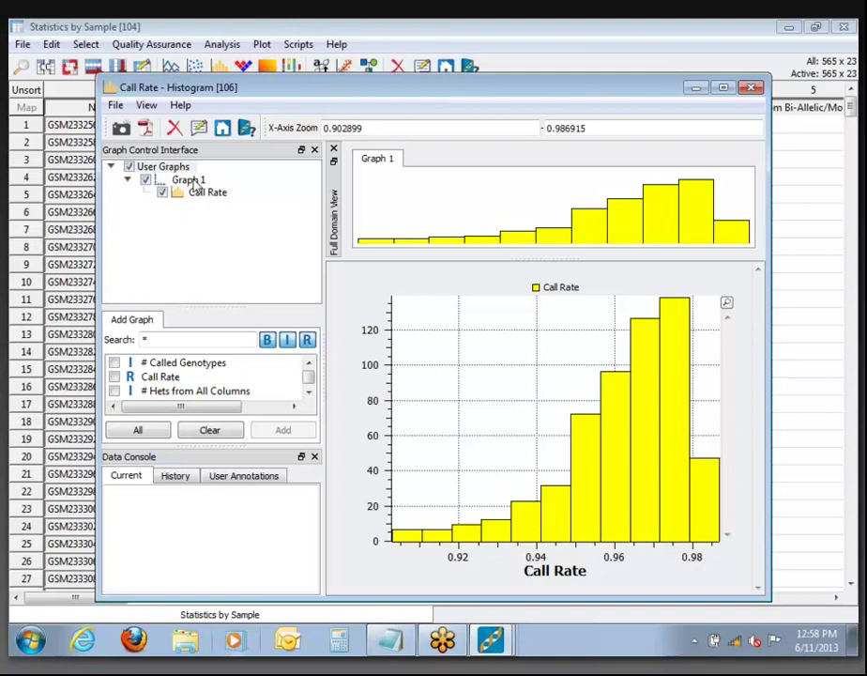
left_click(723, 88)
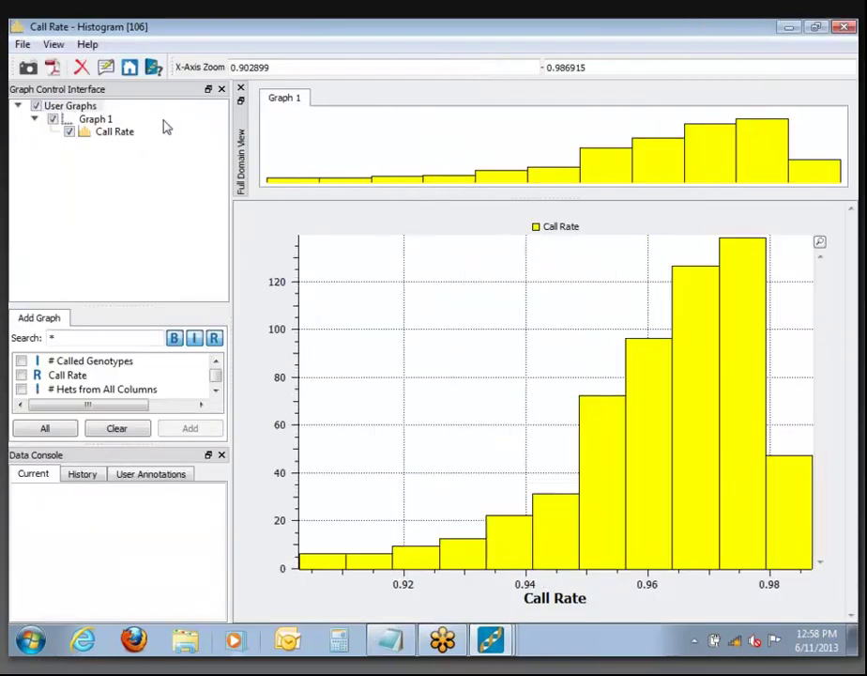
Enlarge the options area below the graph tree and set the bin count of Graph 1 to 32
left_click(73, 108)
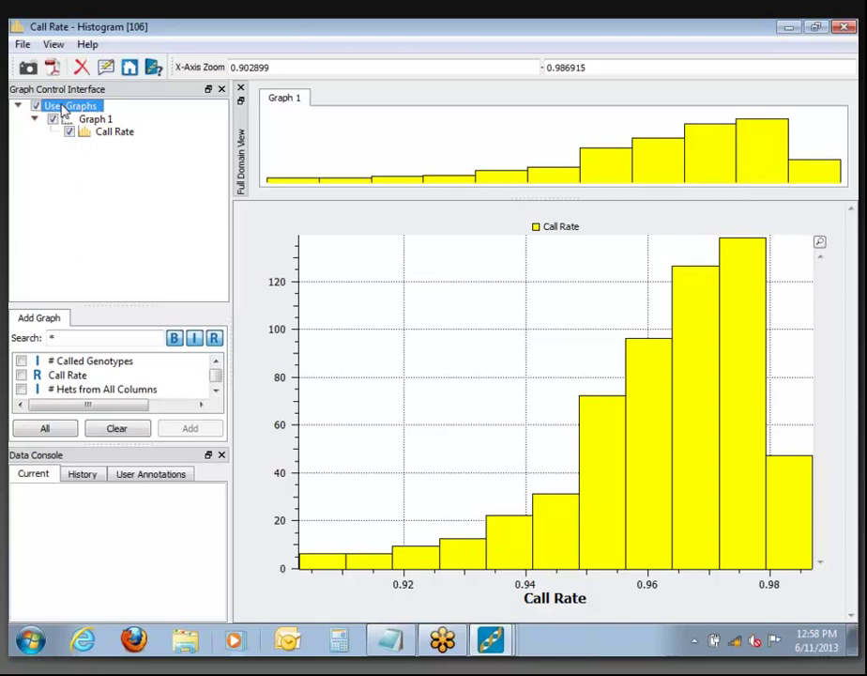
left_click_drag(111, 303, 110, 228)
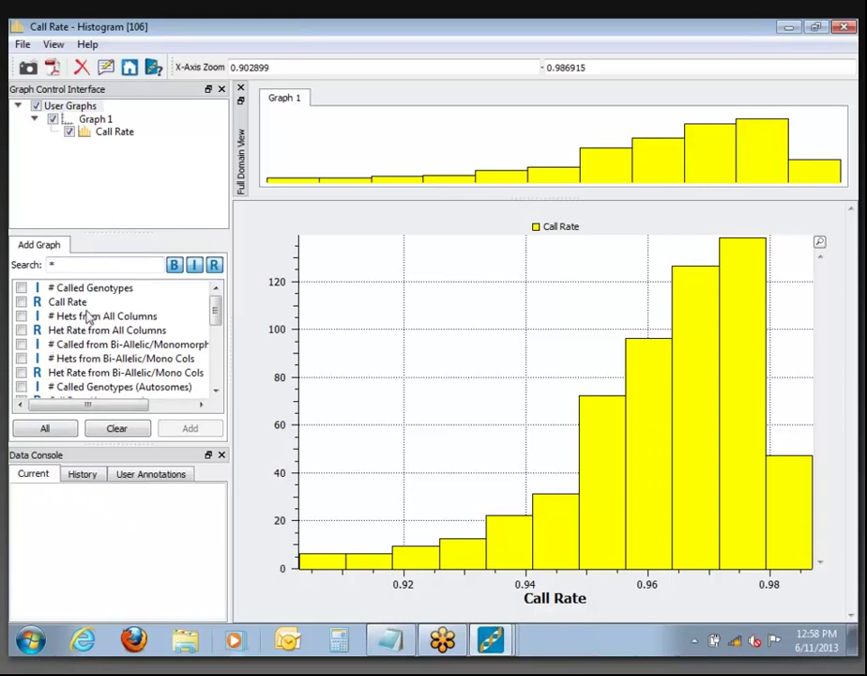
left_click(94, 119)
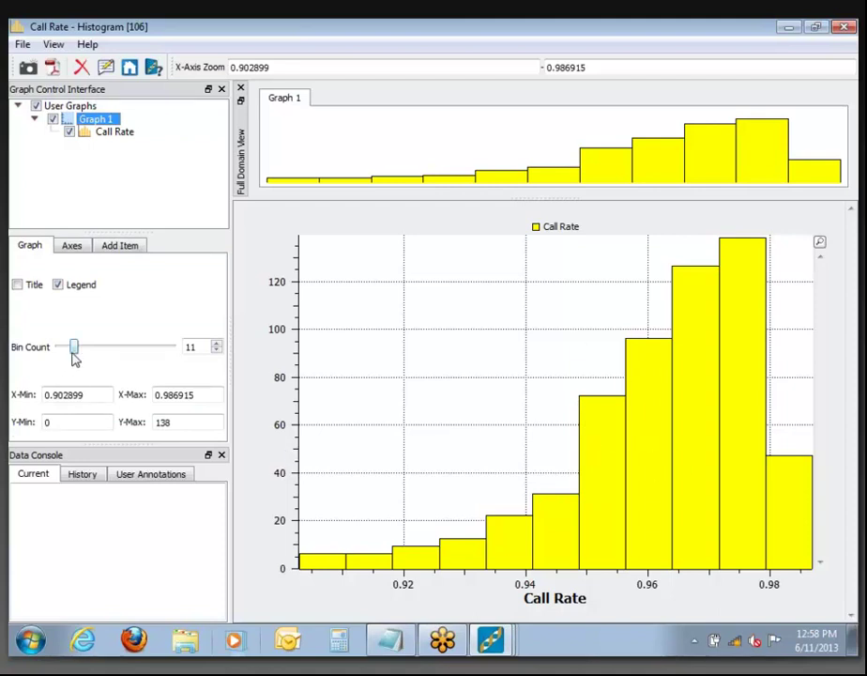
left_click_drag(104, 354, 109, 350)
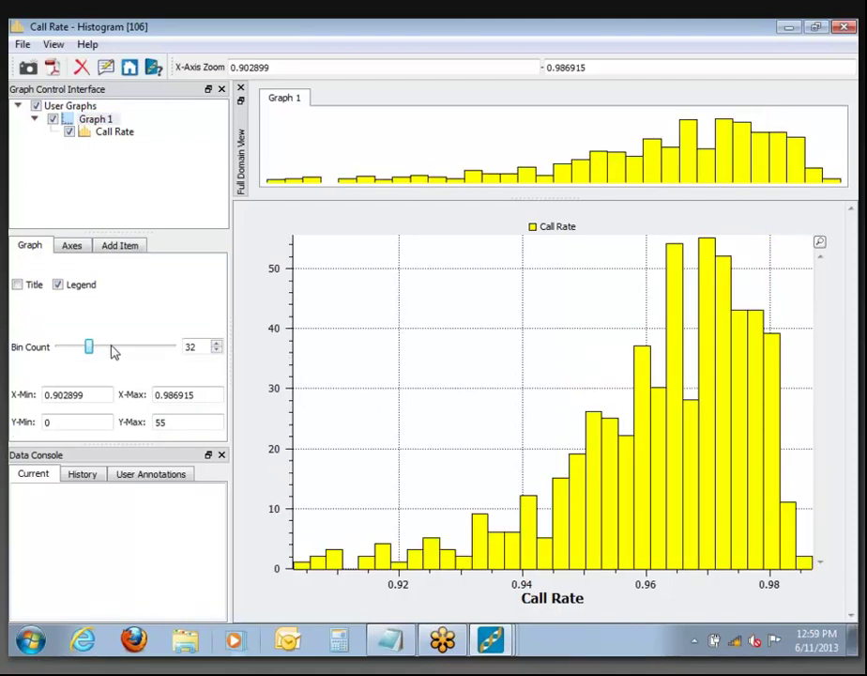
left_click(114, 353)
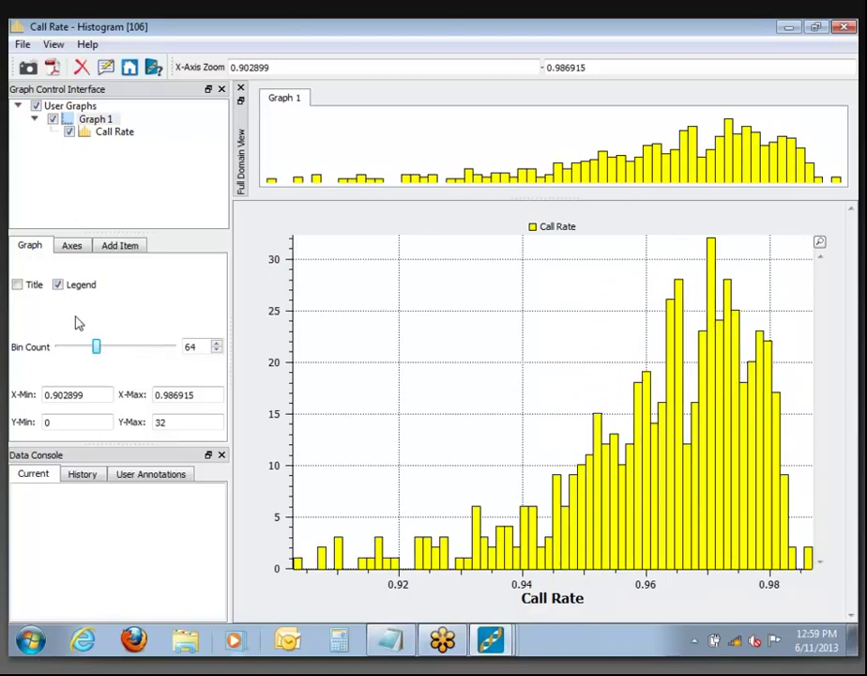
left_click_drag(100, 349, 93, 350)
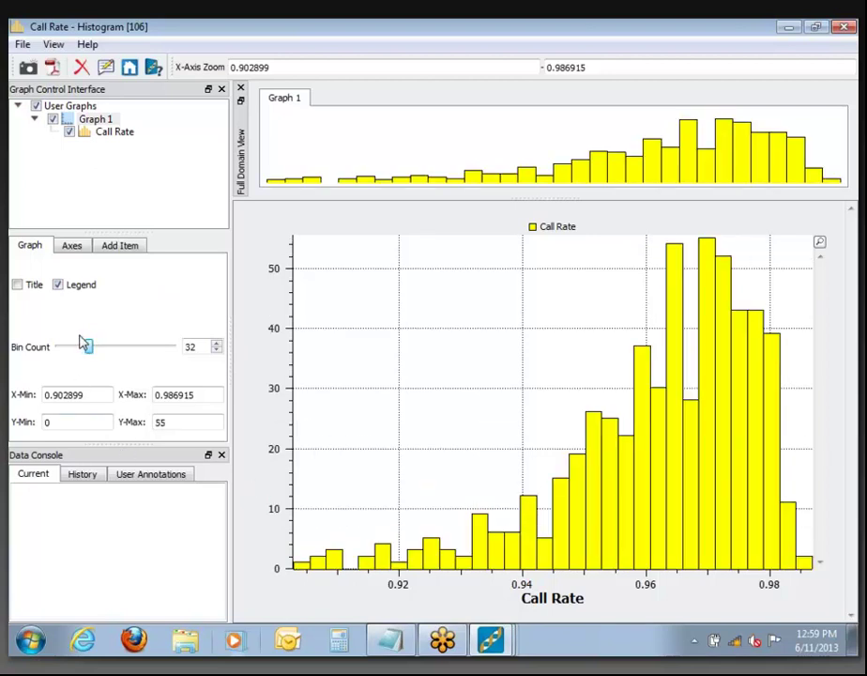
Show the graph's title above the histogram and rename Graph 1 to "Title"
left_click(17, 285)
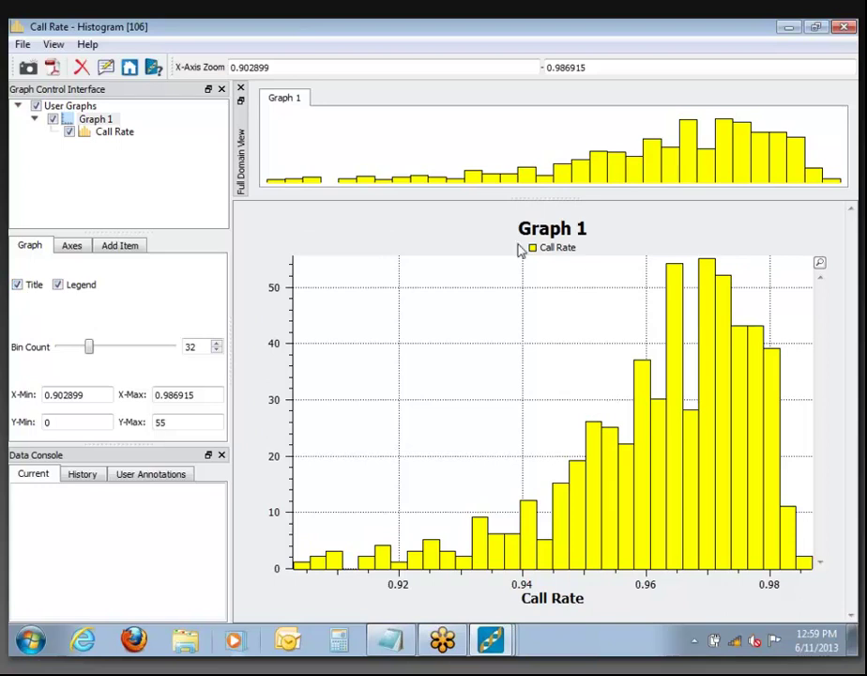
right_click(105, 119)
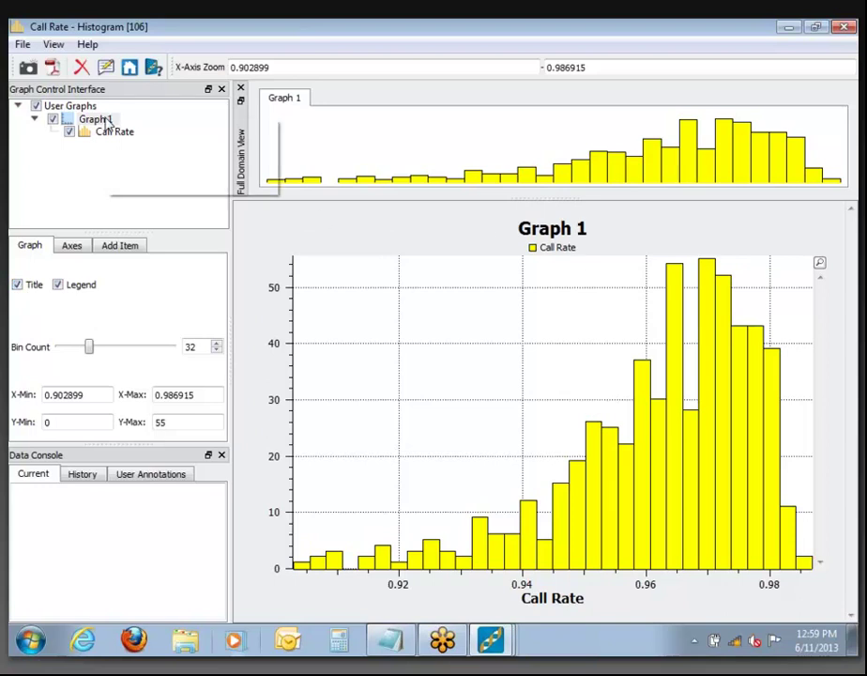
left_click(159, 150)
type("Title")
key("Return")
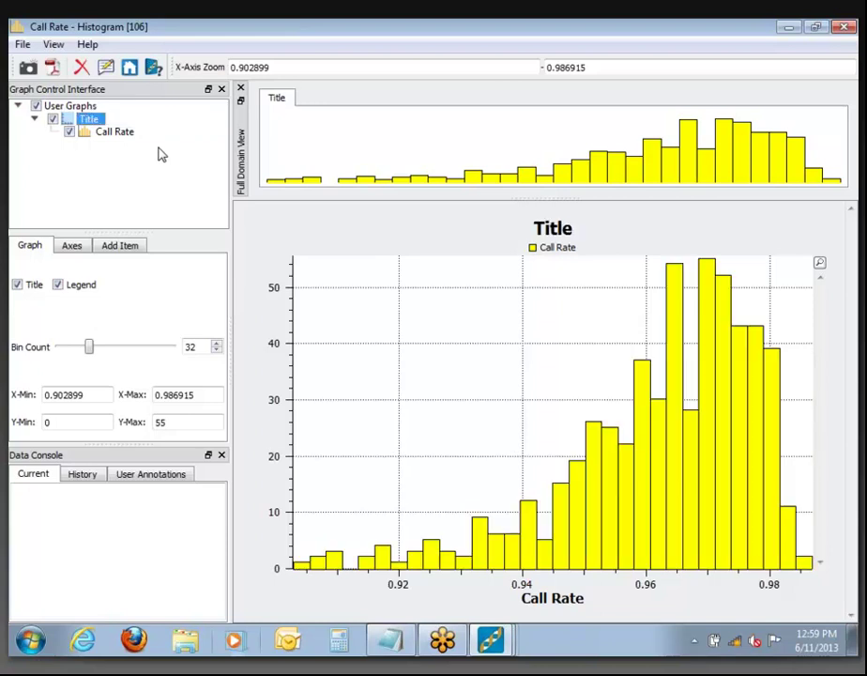
Rename the Call Rate item in the graph tree to "Call Rate 1"
right_click(136, 136)
left_click(185, 147)
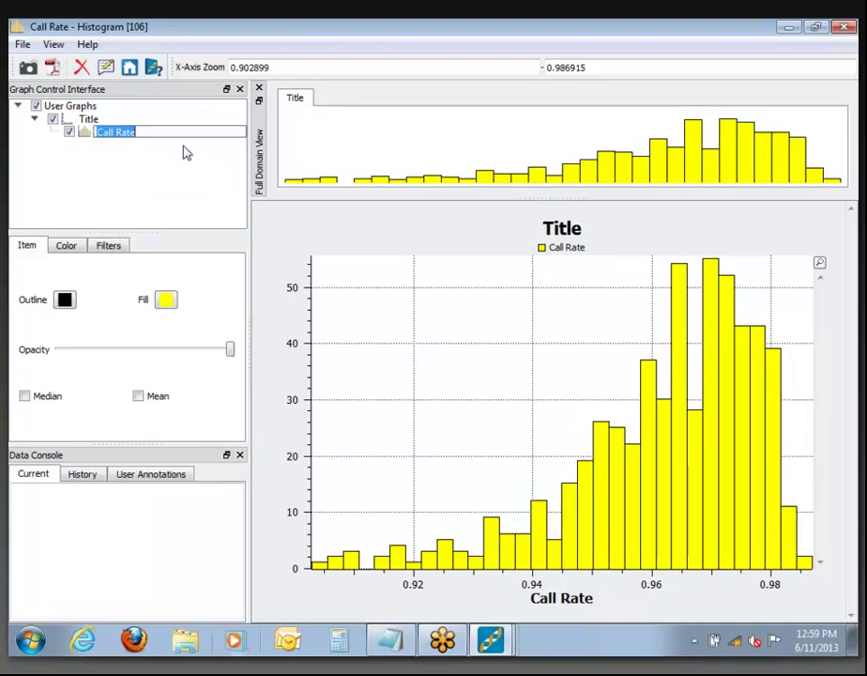
key("End")
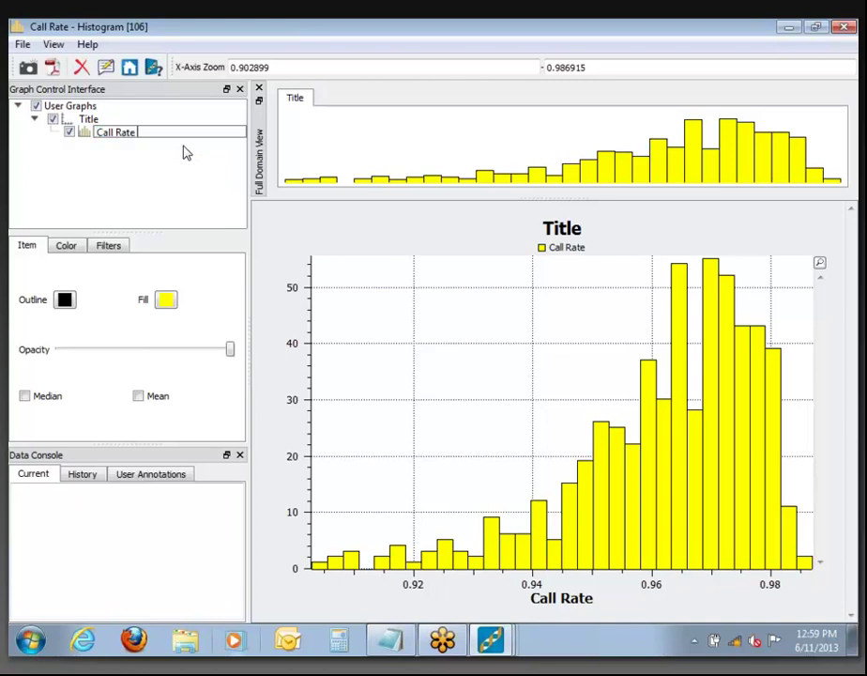
type("1")
key("Return")
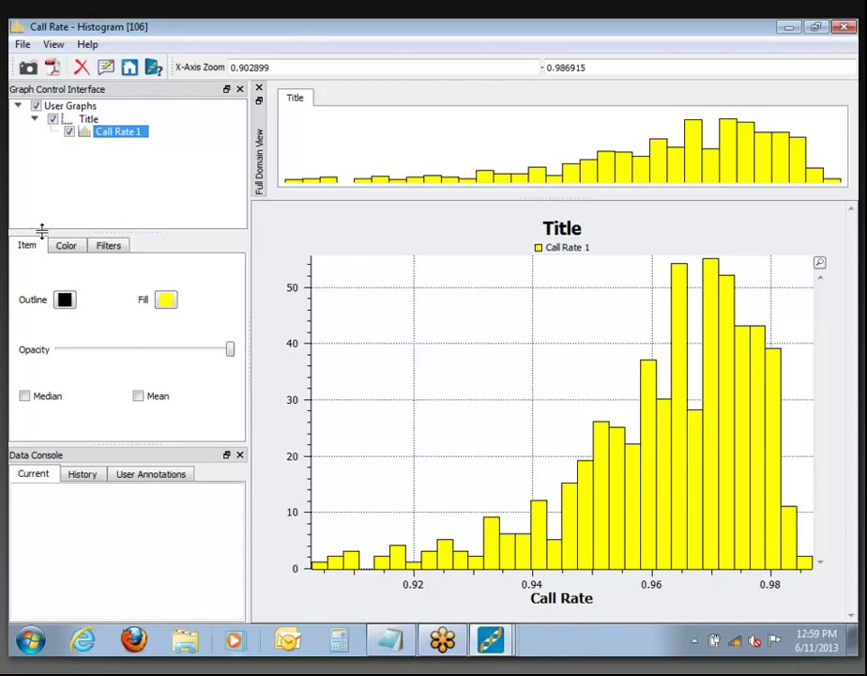
Check the graph's axis label options and add Het Rate from Bi-Allelic/Mono Cols to the histogram
left_click(86, 120)
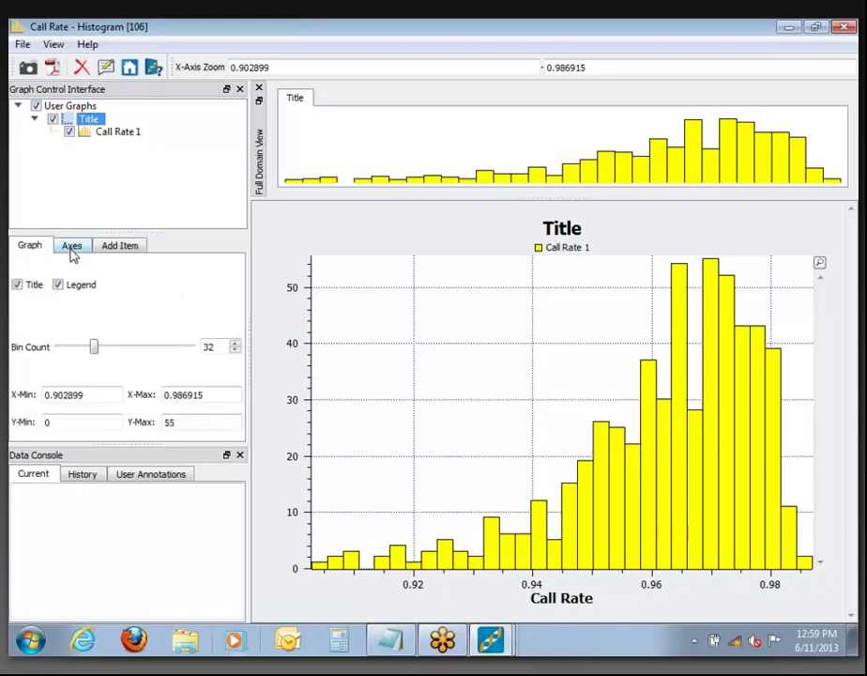
left_click(73, 247)
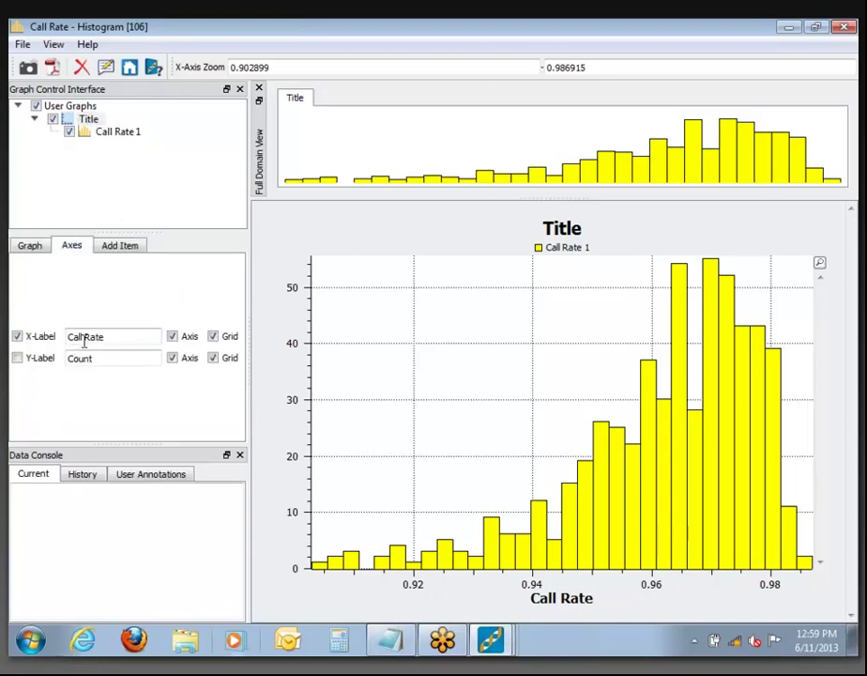
left_click(113, 247)
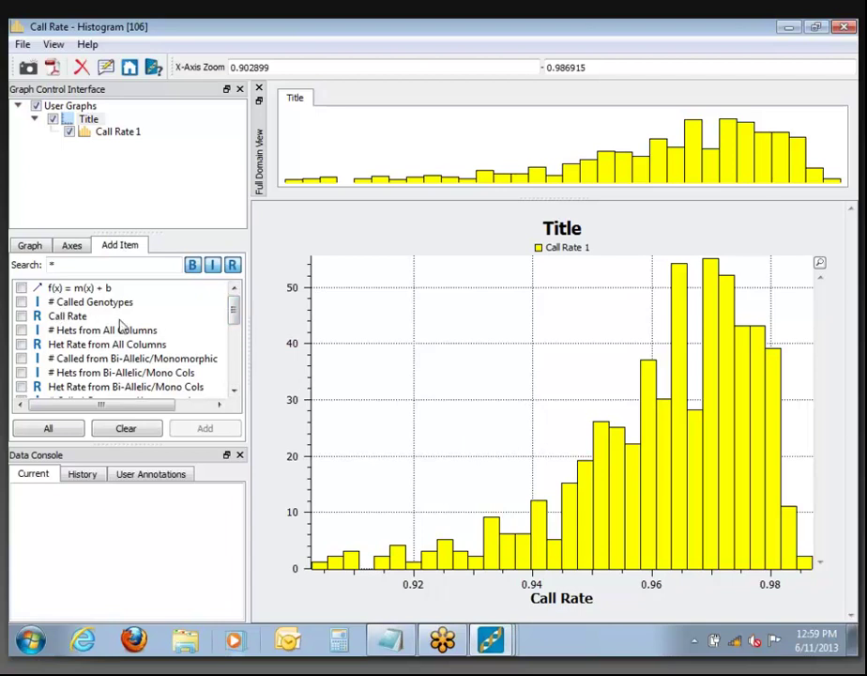
scroll(101, 354, "down", 1)
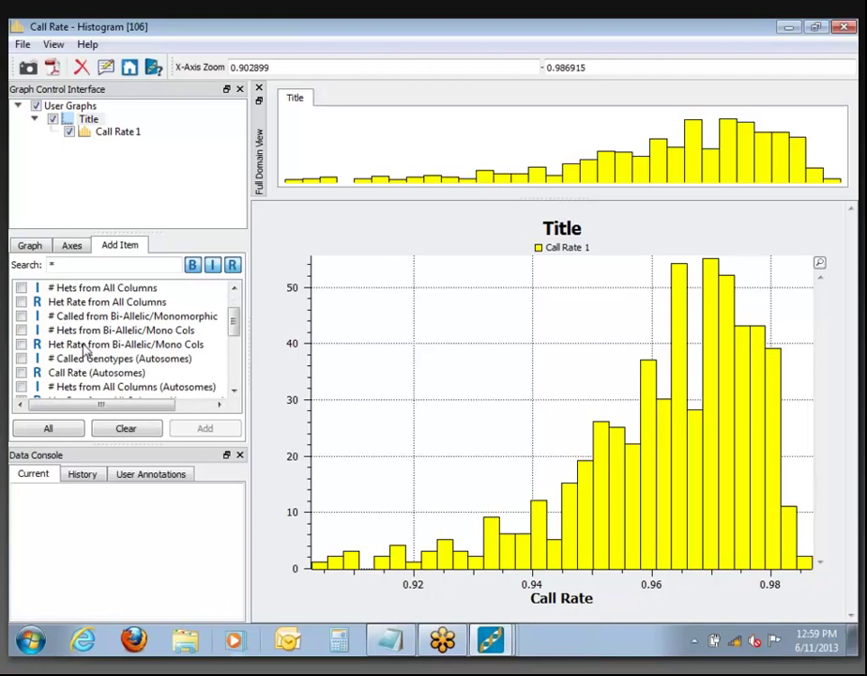
left_click(21, 344)
left_click(205, 429)
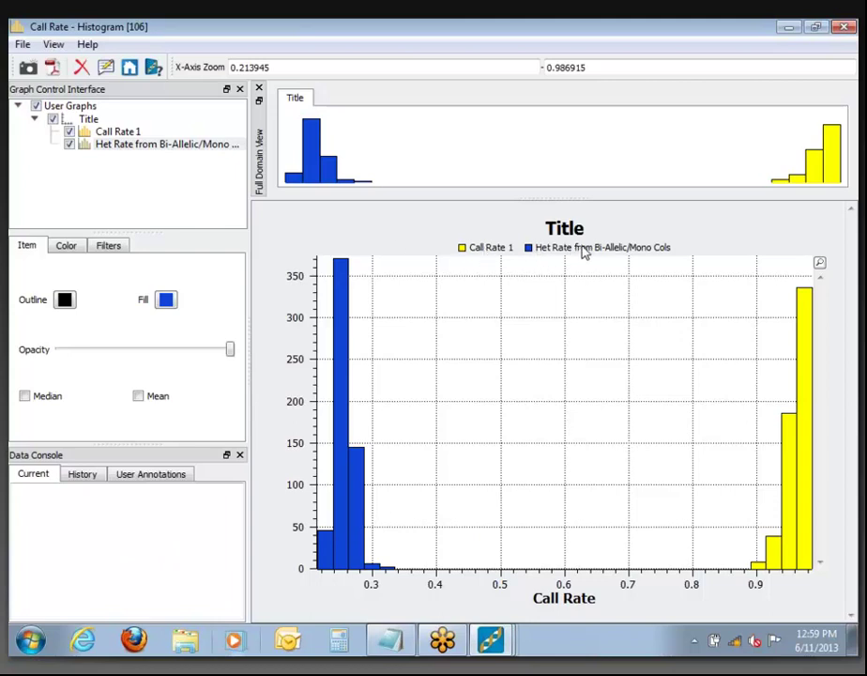
Duplicate the Het Rate from Bi-Allelic/Mono Cols item and try to move the copy higher in the graph tree
right_click(128, 148)
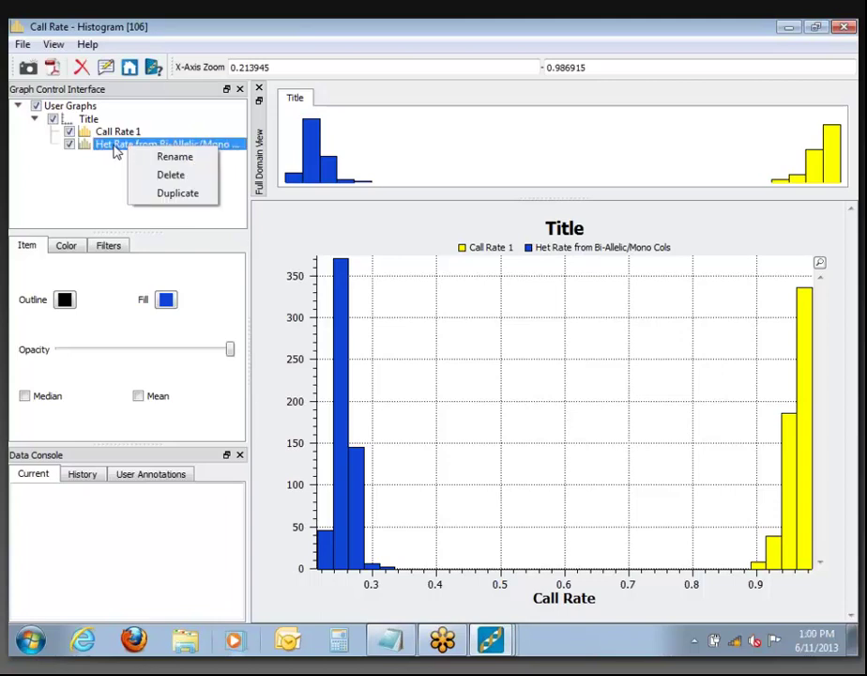
left_click(175, 194)
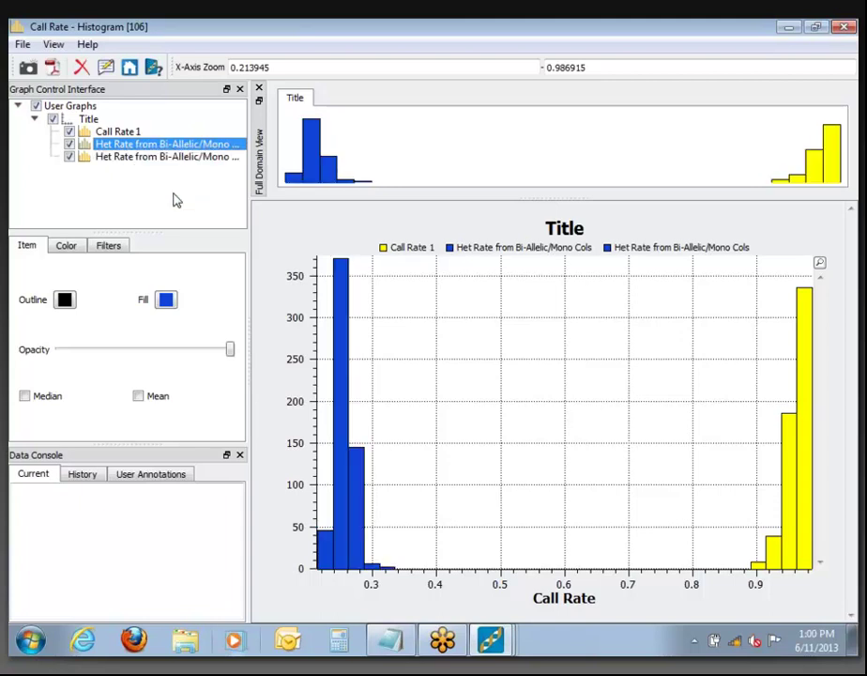
left_click_drag(119, 161, 114, 116)
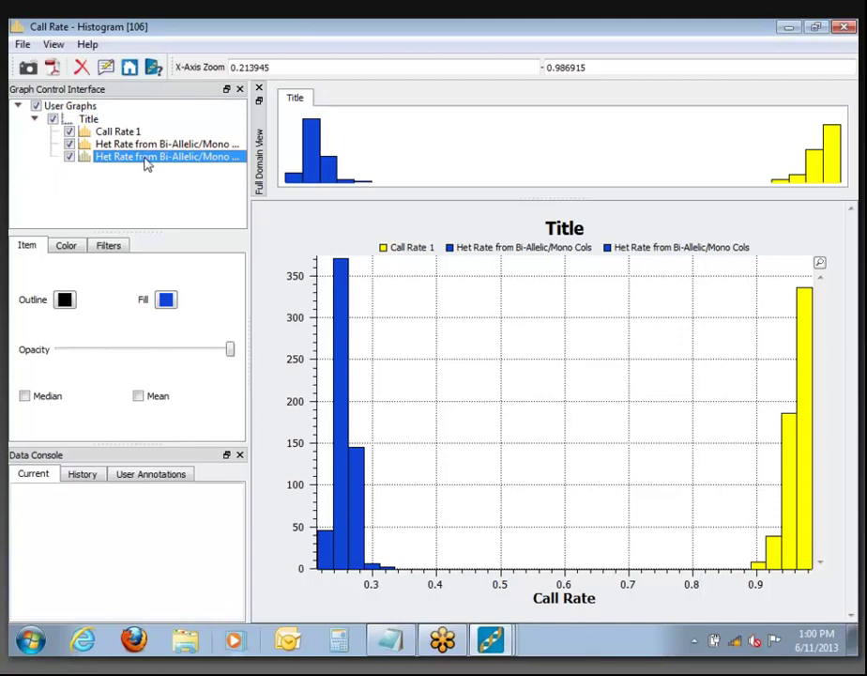
Move the Het Rate from Bi-Allelic/Mono Cols item above Call Rate 1 in the graph tree and delete its duplicate
left_click_drag(145, 162, 98, 131)
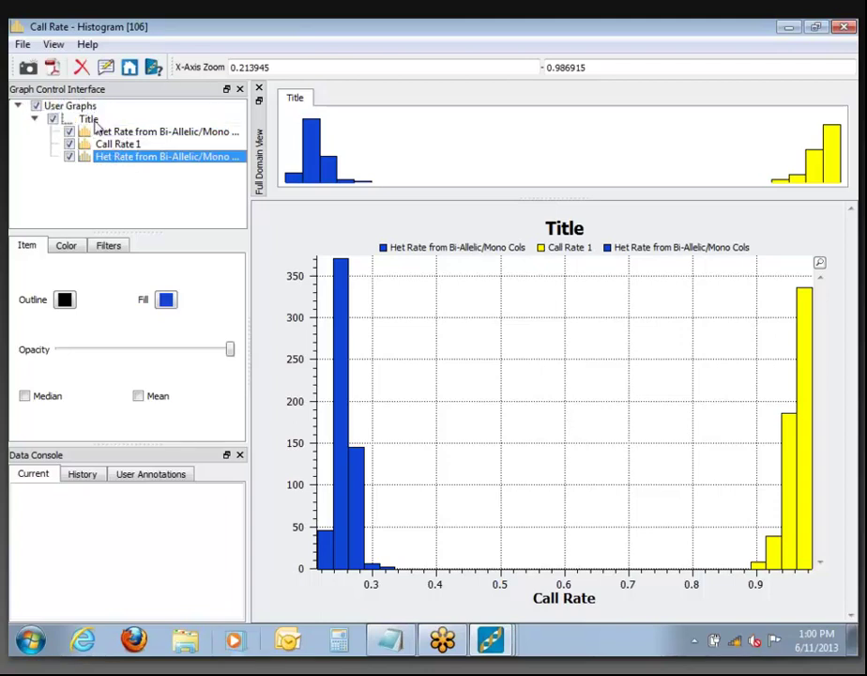
right_click(121, 160)
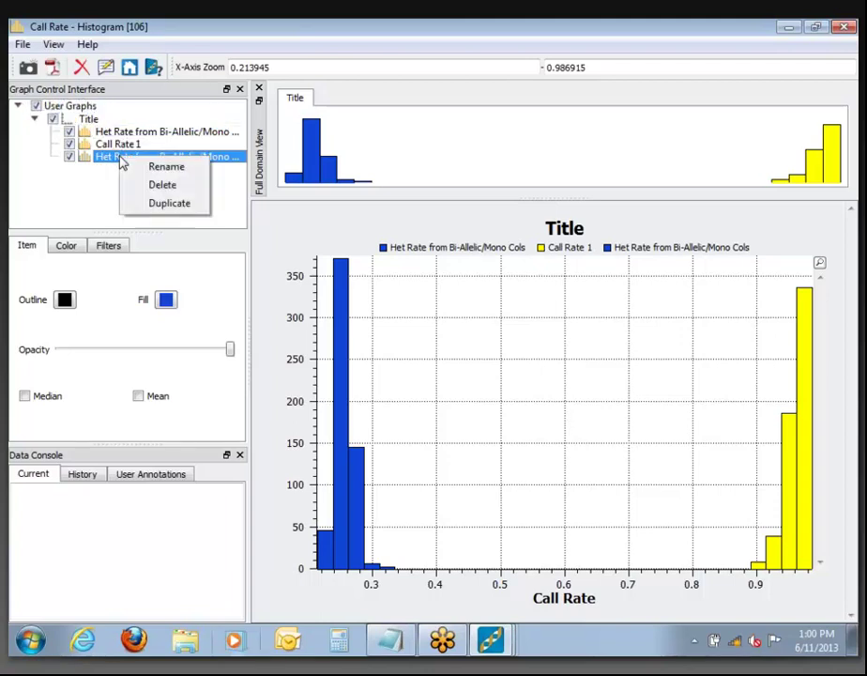
left_click(163, 186)
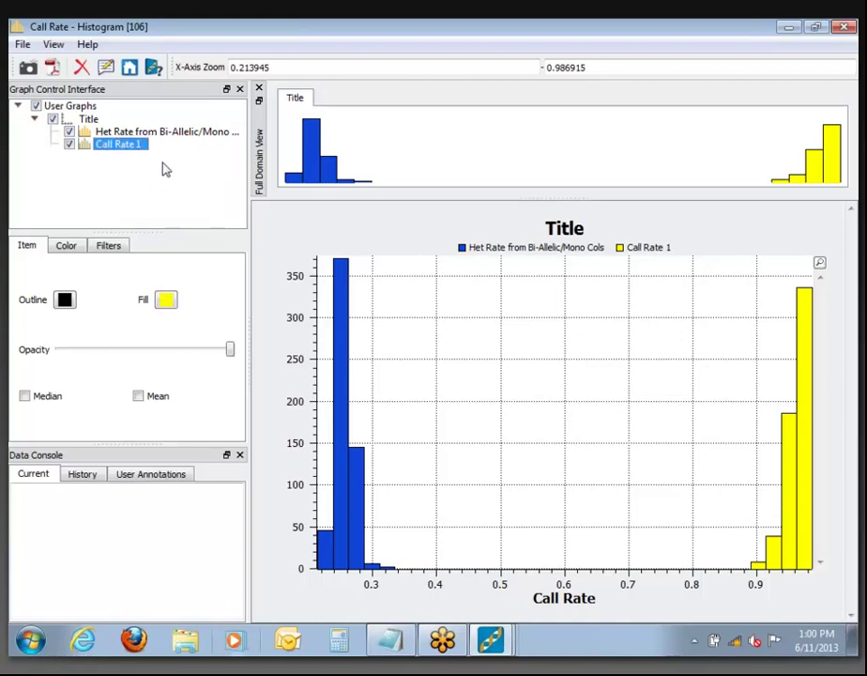
Duplicate the Het Rate from Bi-Allelic/Mono Cols item in the graph tree and delete the extra copy
left_click_drag(199, 137, 64, 111)
right_click(132, 138)
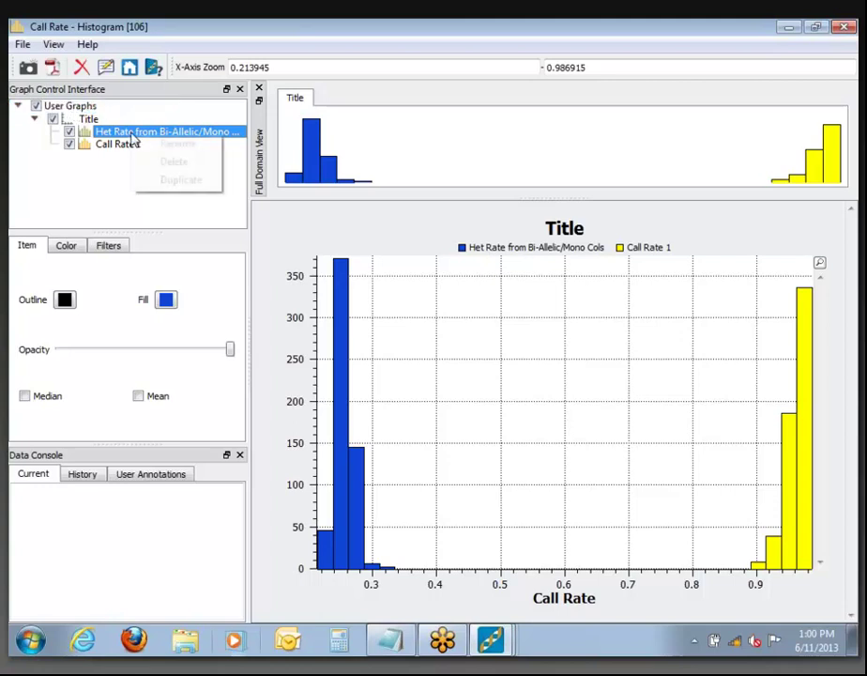
left_click(173, 183)
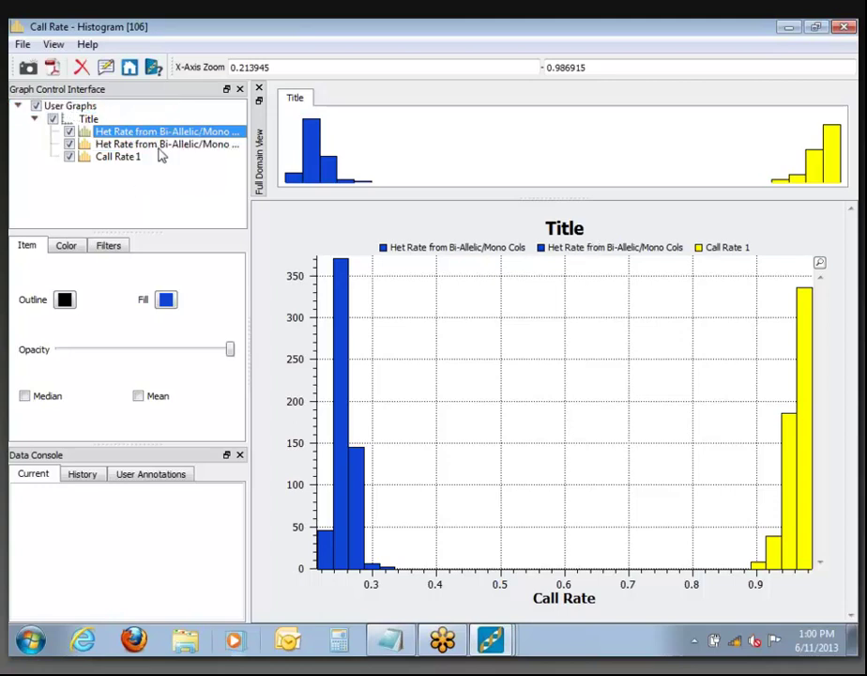
right_click(142, 149)
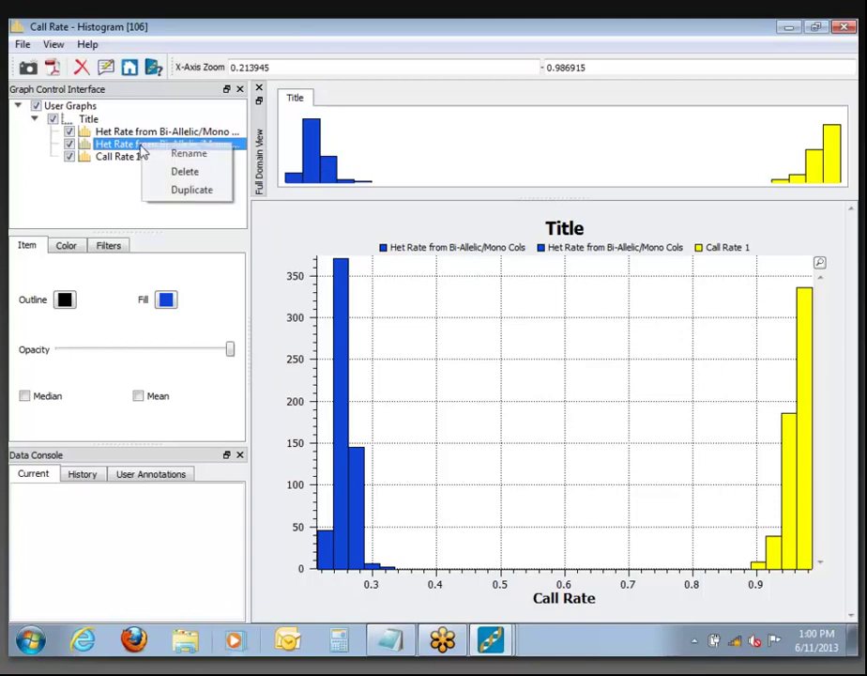
left_click(188, 174)
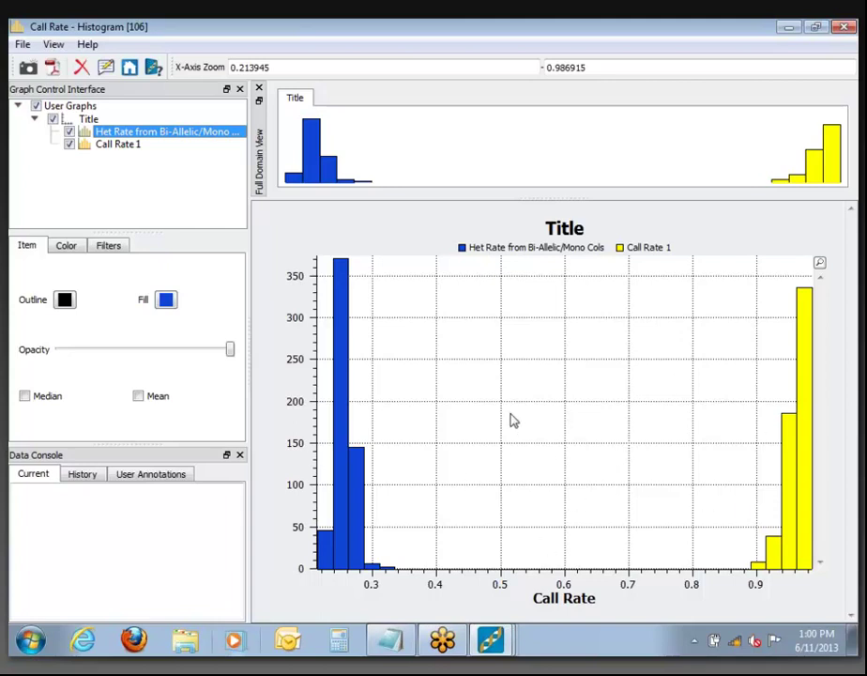
Color the Call Rate 1 histogram by the variable Het Rate from All Columns
left_click(117, 146)
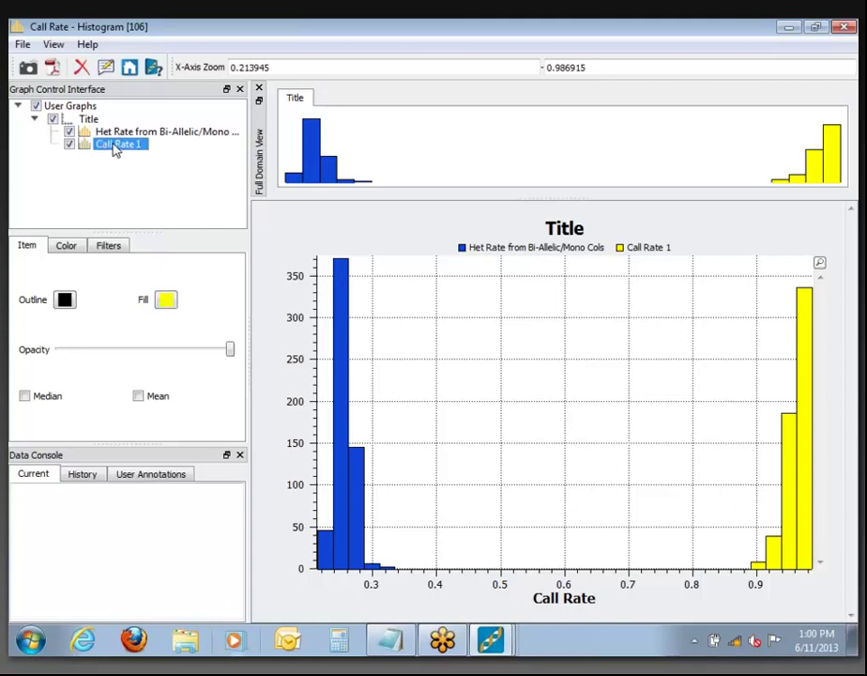
left_click(66, 247)
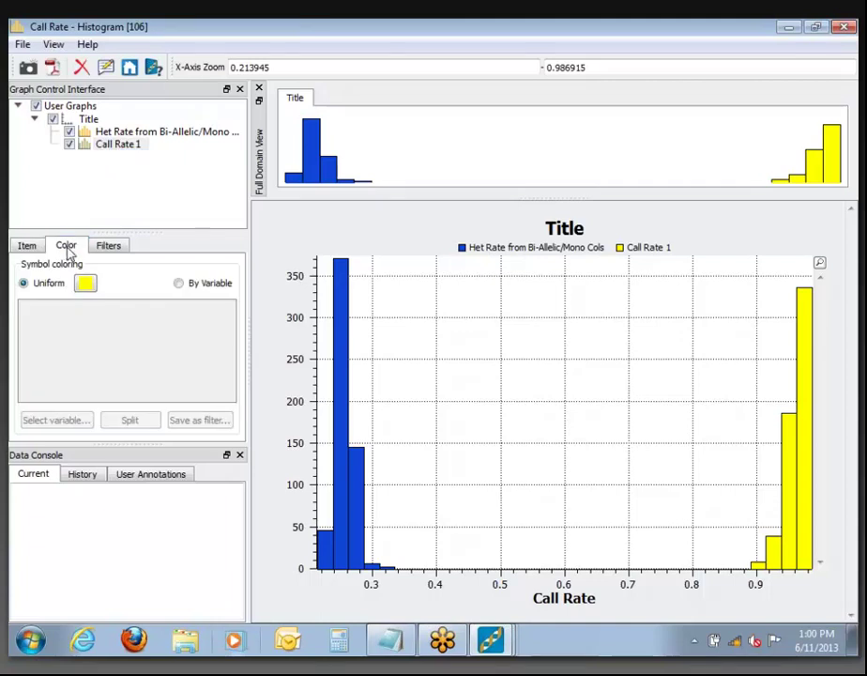
left_click(181, 283)
left_click(85, 421)
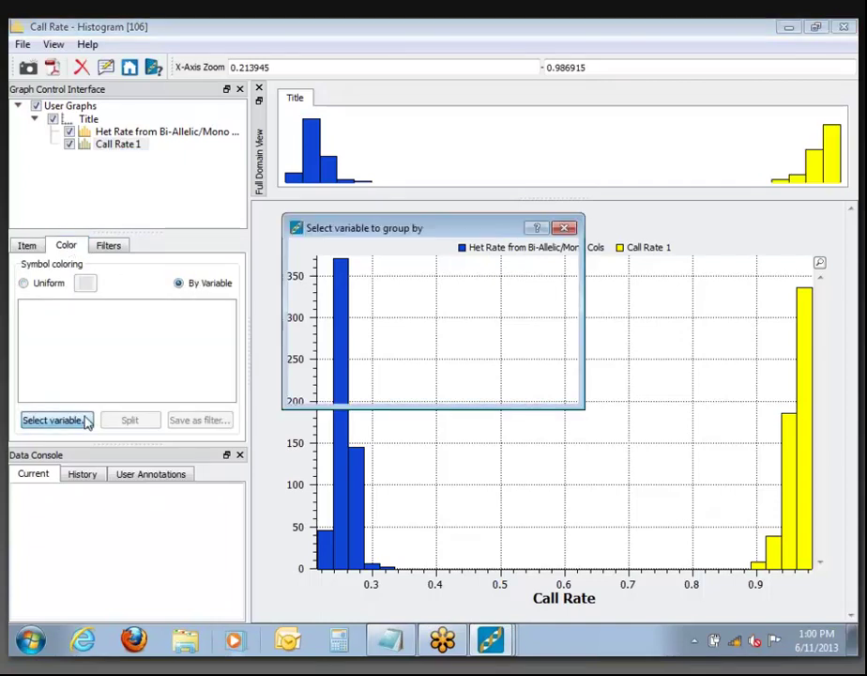
left_click_drag(392, 406, 393, 502)
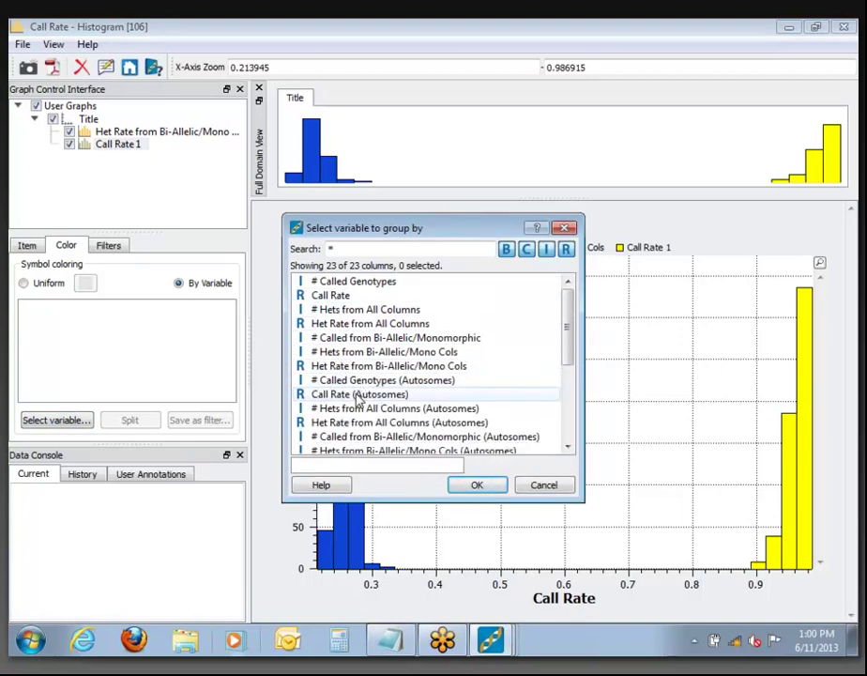
scroll(367, 404, "down", 2)
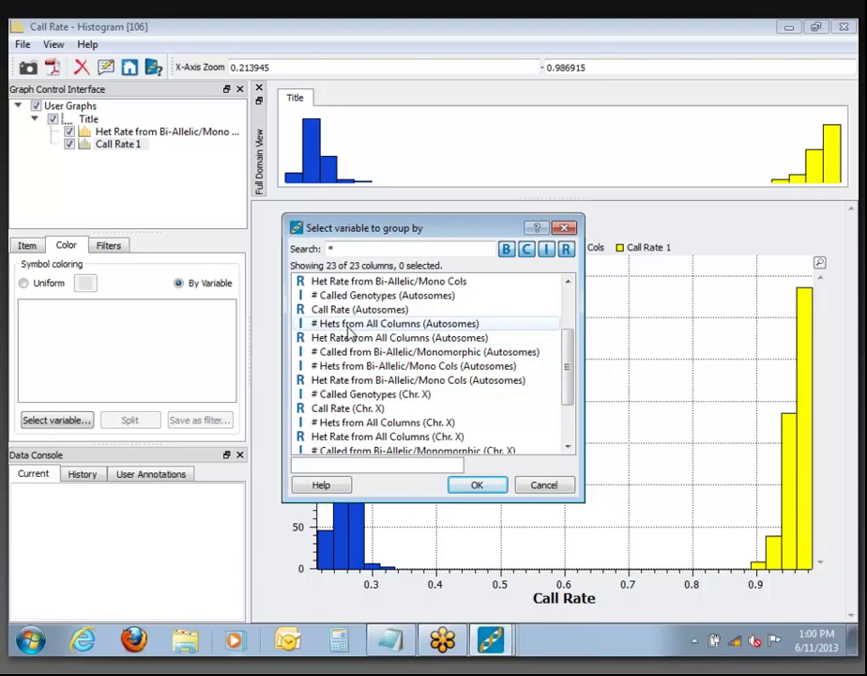
scroll(349, 334, "up", 2)
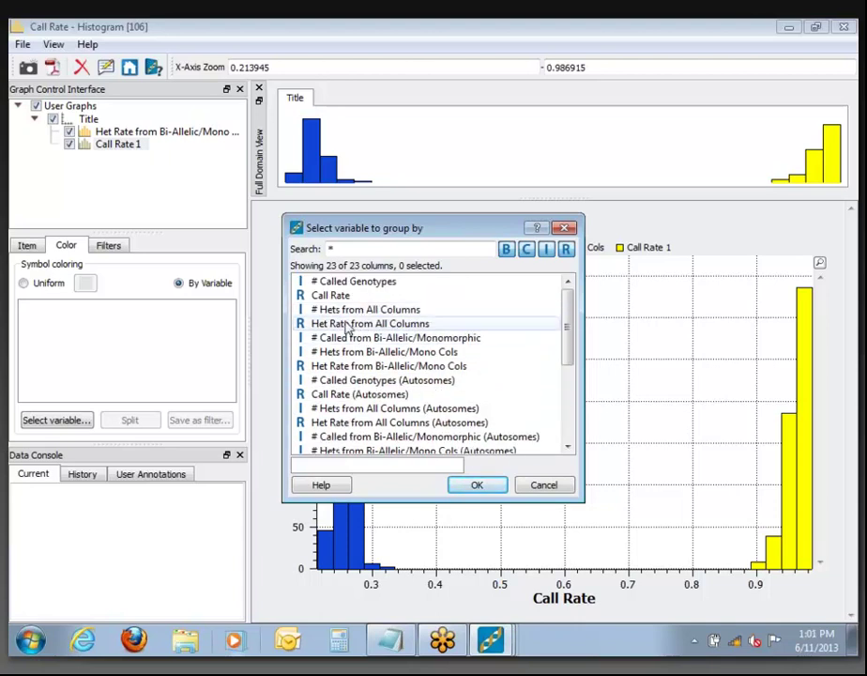
left_click(348, 324)
left_click(476, 486)
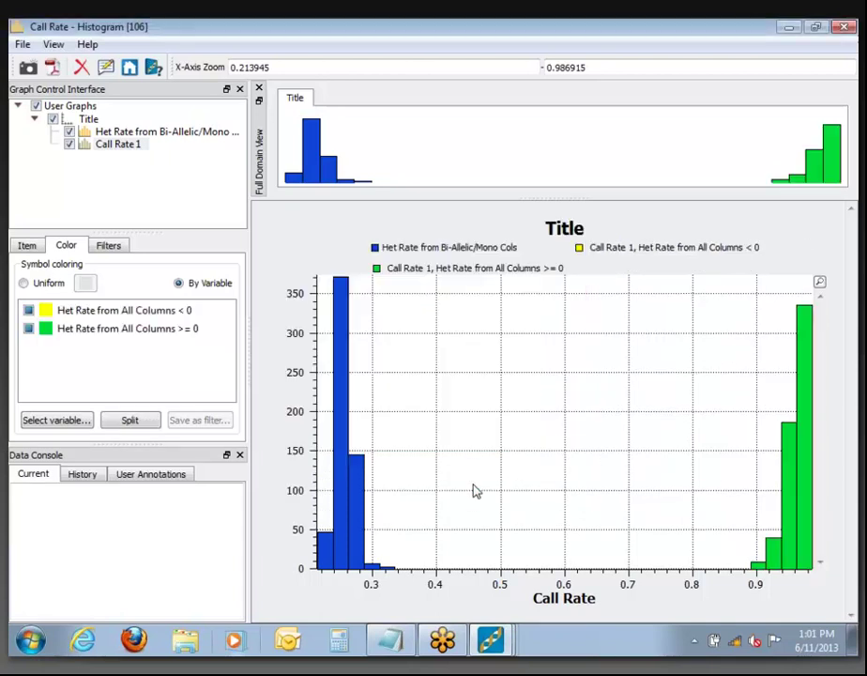
Set the threshold of the Het Rate from All Columns color grouping to < 0.5
left_click(101, 329)
left_click(58, 420)
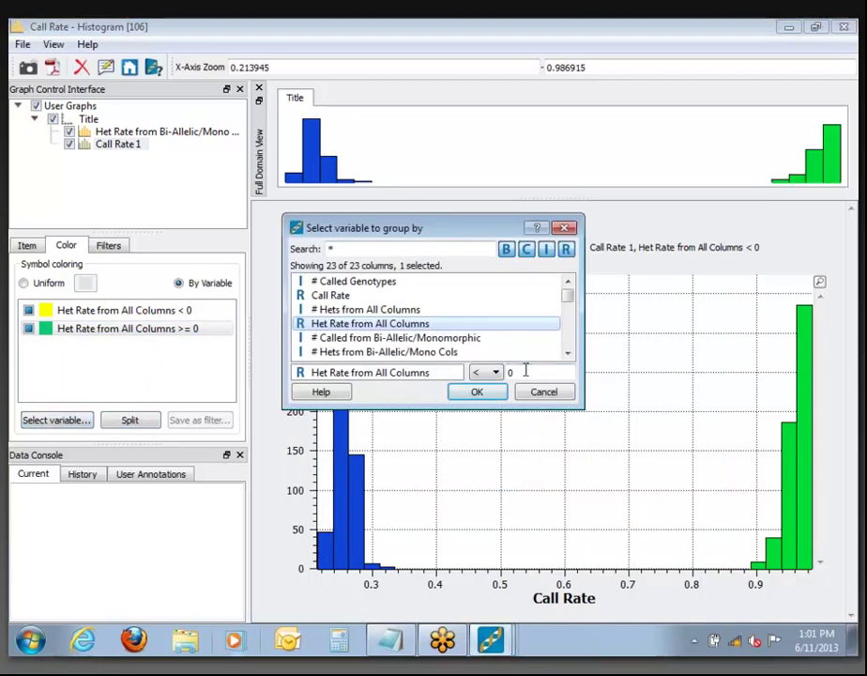
type(".8")
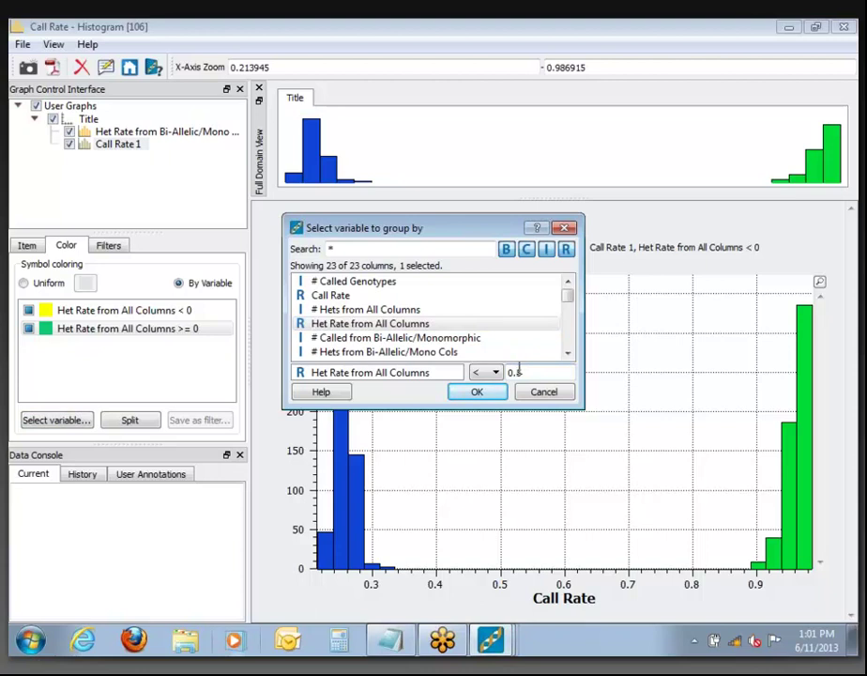
key("Return")
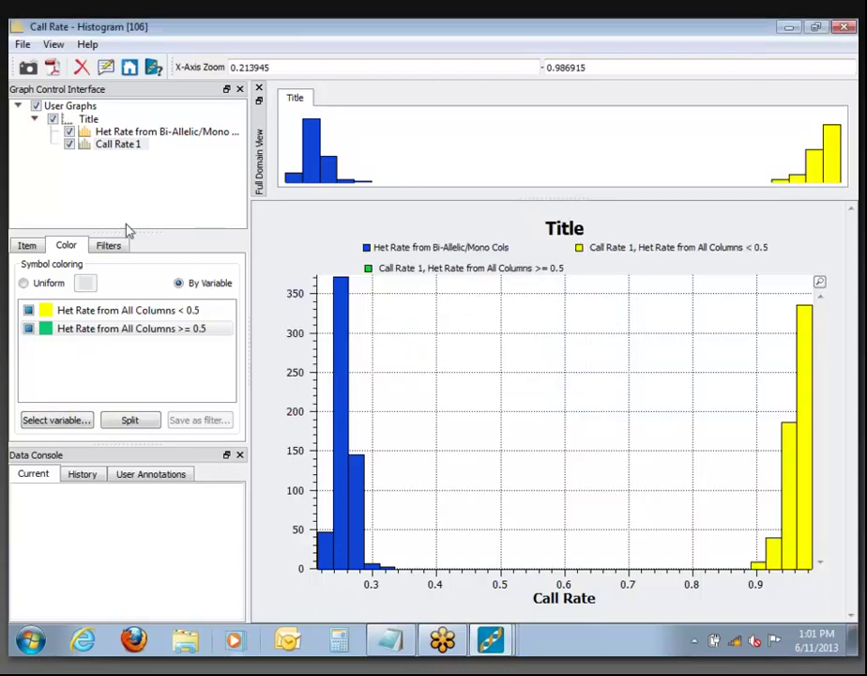
Split Call Rate 1 into separate graph items by color group and hide the Het Rate from Bi-Allelic/Mono Cols item
left_click(127, 422)
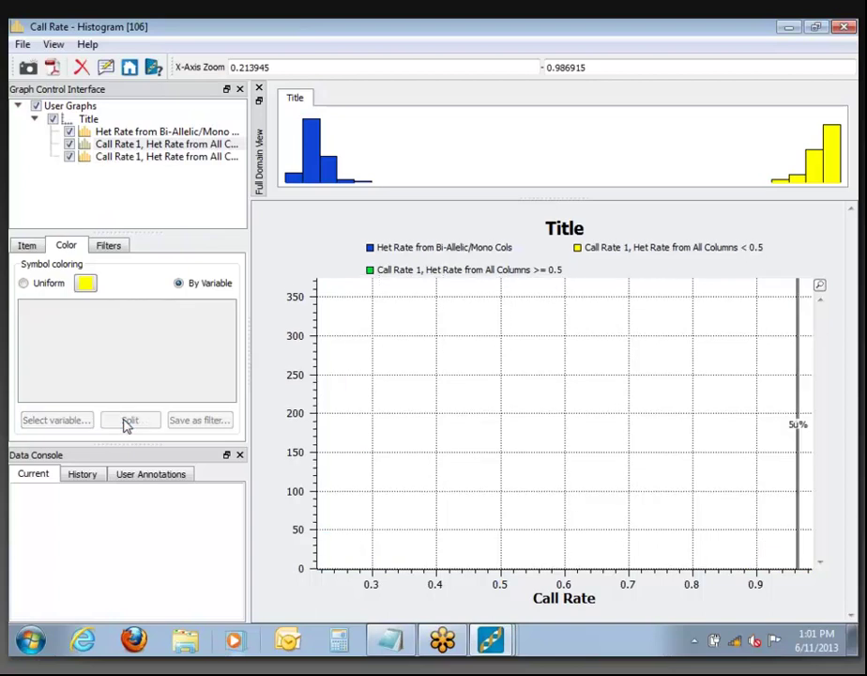
left_click(69, 133)
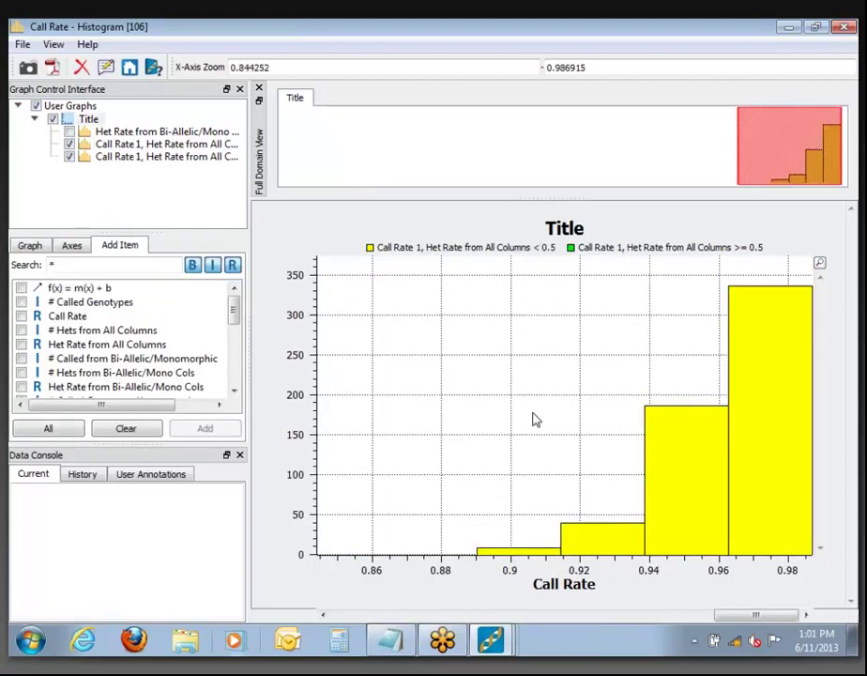
Try changing the opacity of the Call Rate 1 item for Het Rate from All Columns >= 0.5
left_click(139, 158)
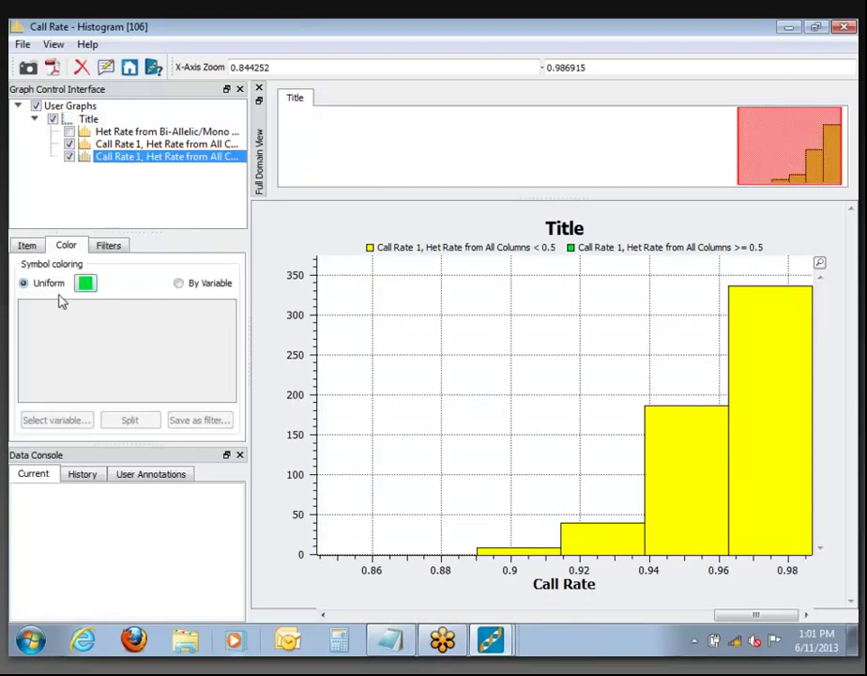
left_click(26, 245)
left_click_drag(93, 352, 233, 354)
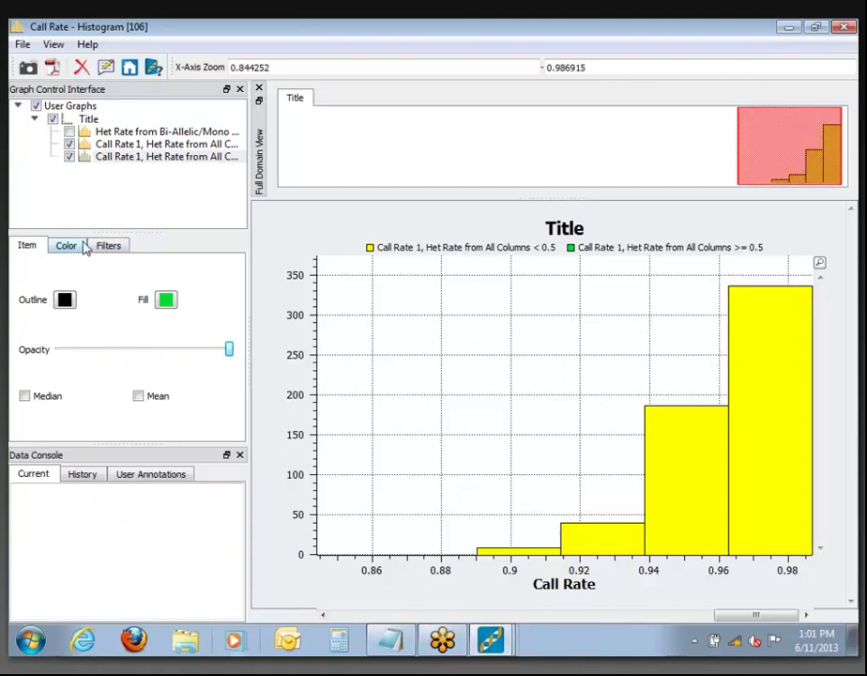
Reset the histogram's zoom and delete the hidden Het Rate from Bi-Allelic/Mono Cols item
right_click(556, 378)
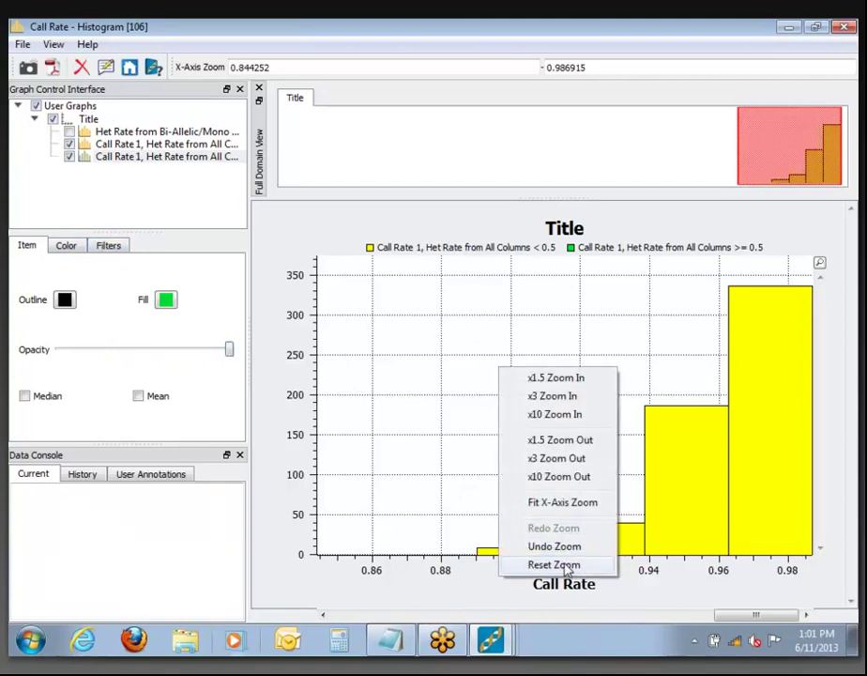
left_click(564, 566)
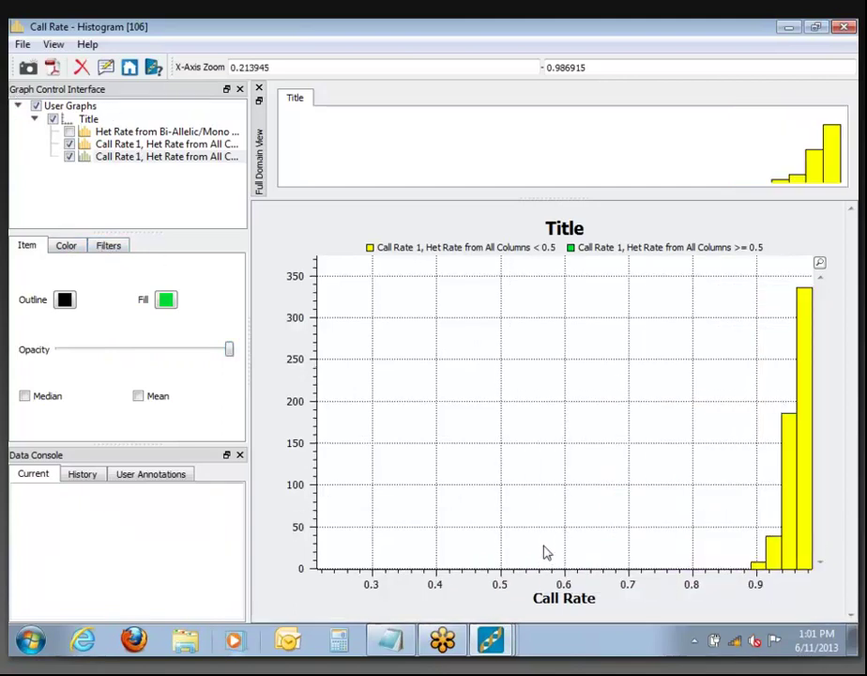
right_click(144, 134)
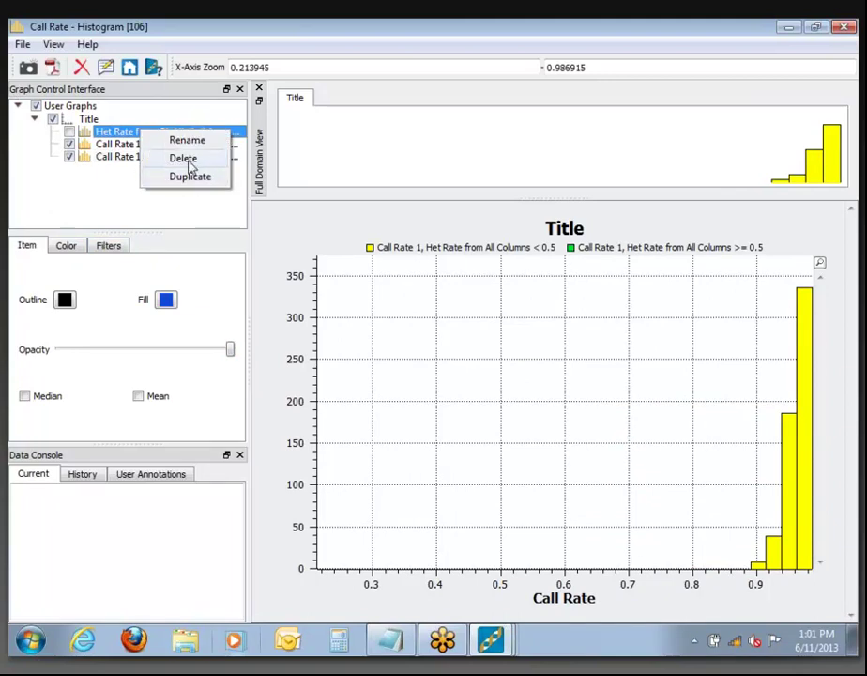
left_click(186, 161)
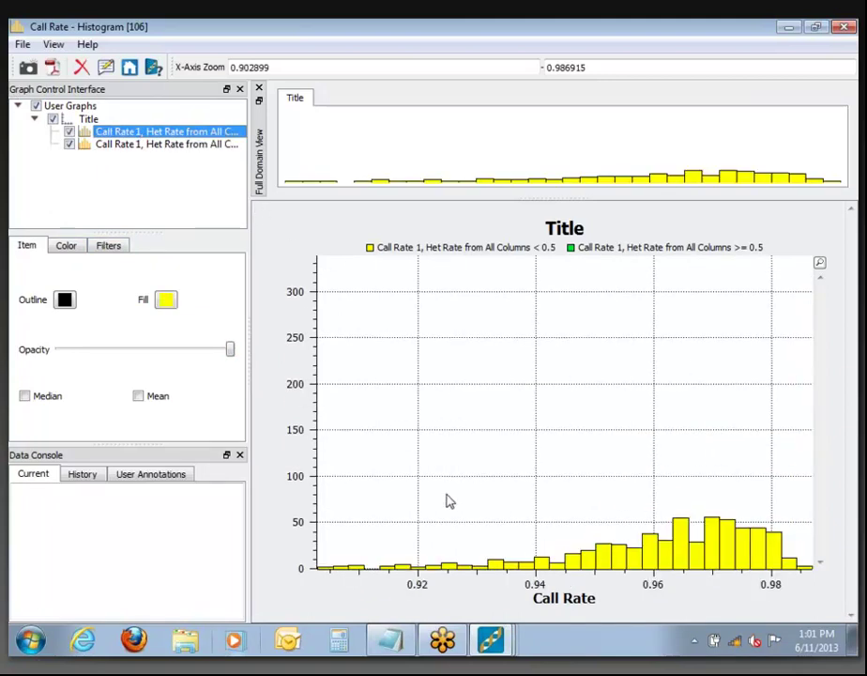
Check the coloring options of the Call Rate 1 item for Het Rate >= 0.5 and close the histogram
left_click(145, 146)
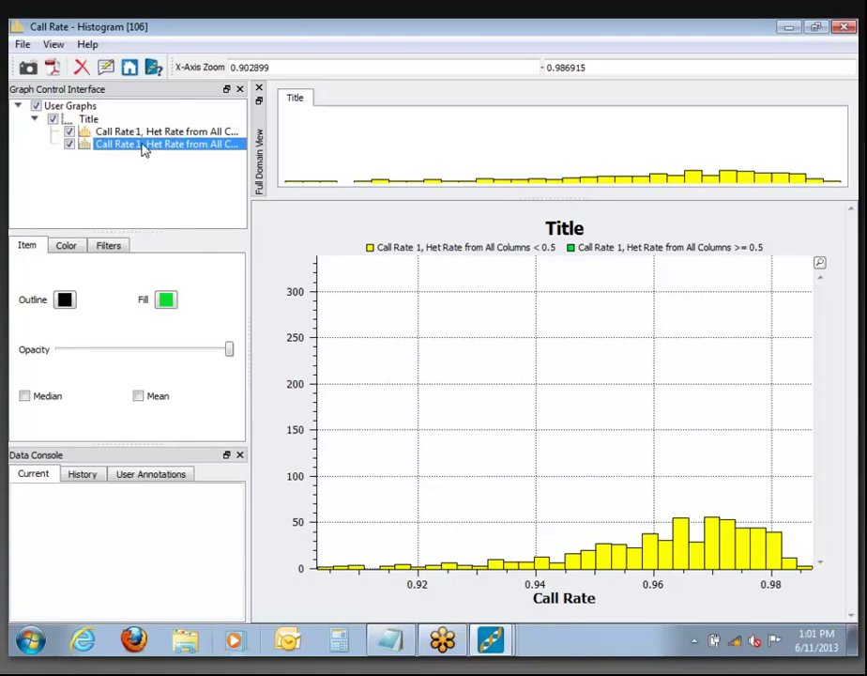
left_click(68, 246)
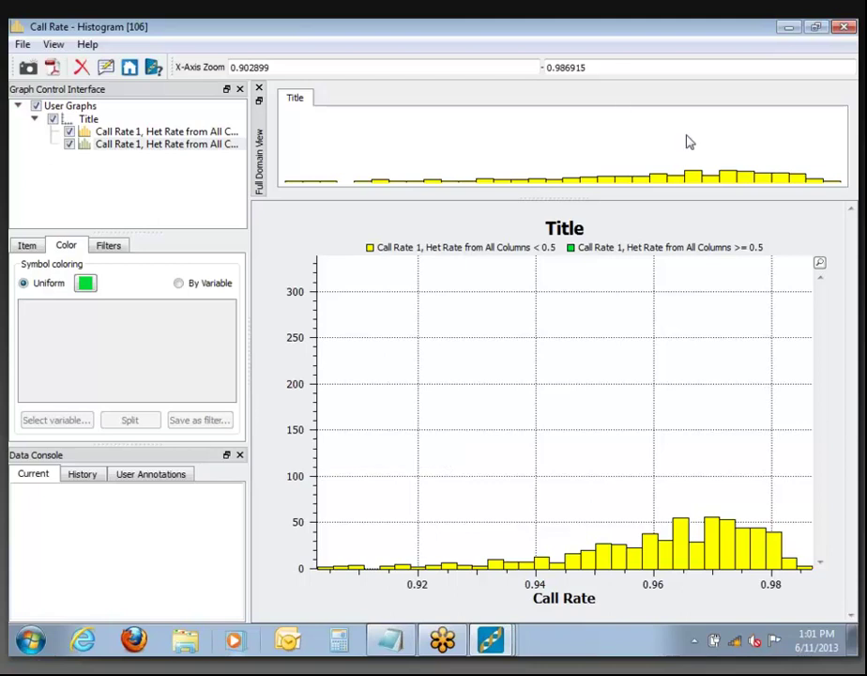
left_click(844, 29)
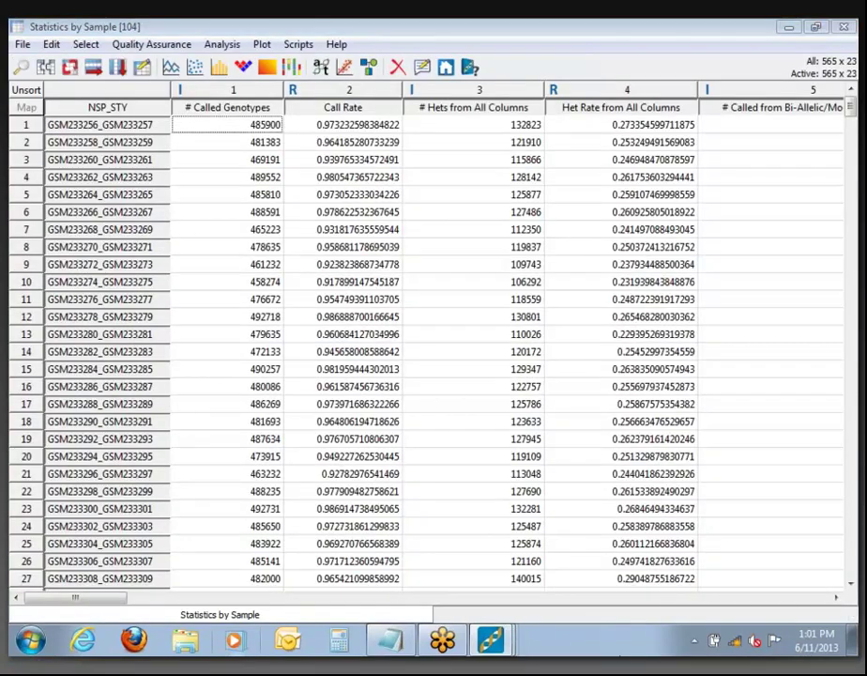
Close the Statistics by Sample and 500K Geno Training Data spreadsheets to return to the project navigator
right_click(490, 640)
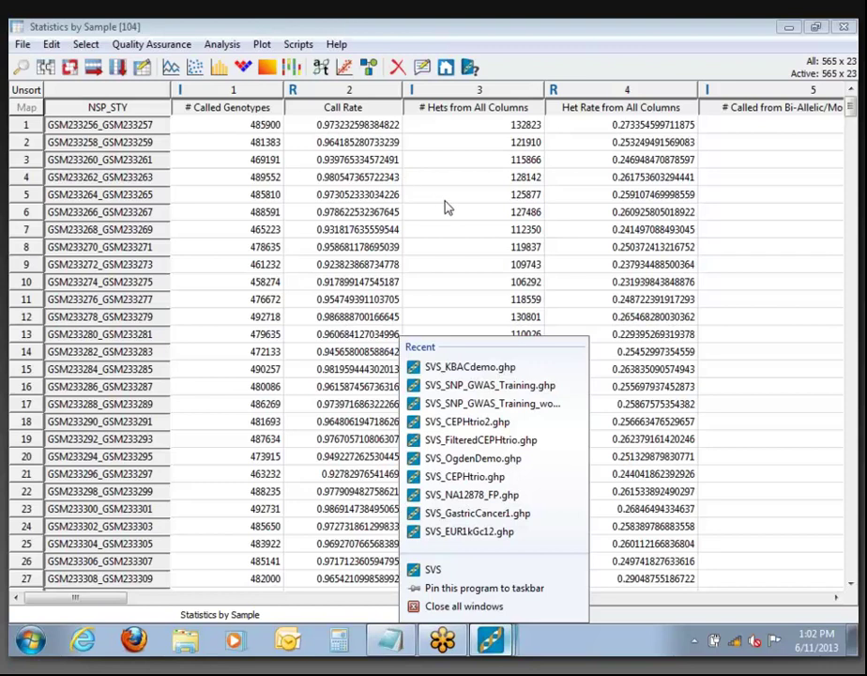
left_click(435, 200)
left_click(844, 29)
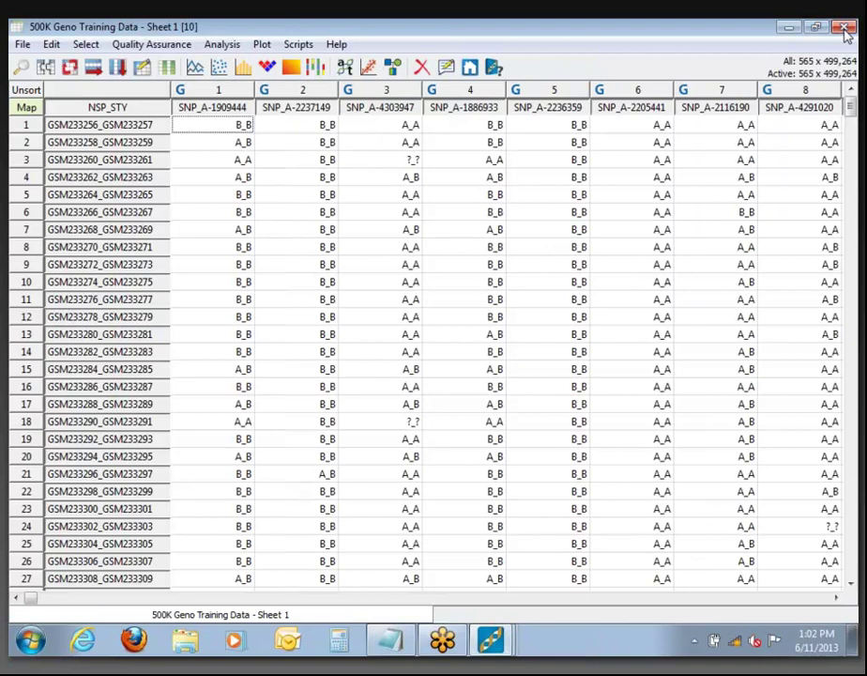
left_click(845, 28)
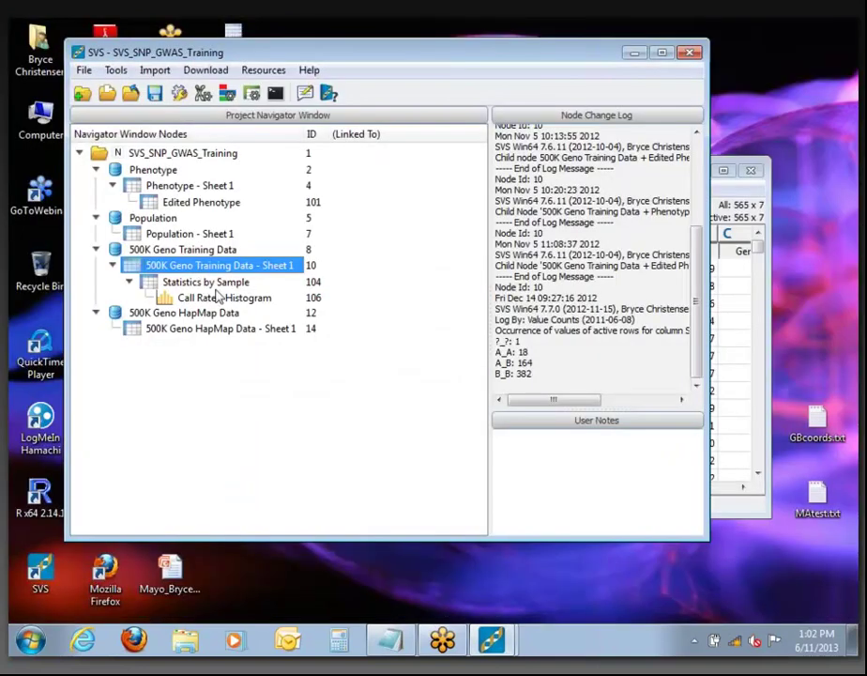
Reopen the Statistics by Sample spreadsheet, maximized, and examine its Chr. X heterozygosity and Inferred Gender columns
double_click(197, 284)
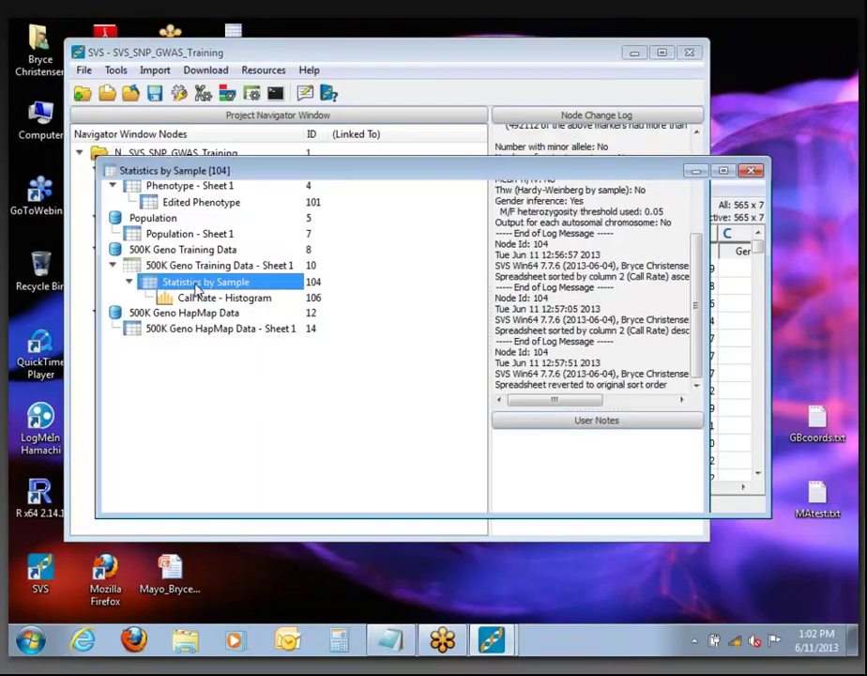
left_click(723, 171)
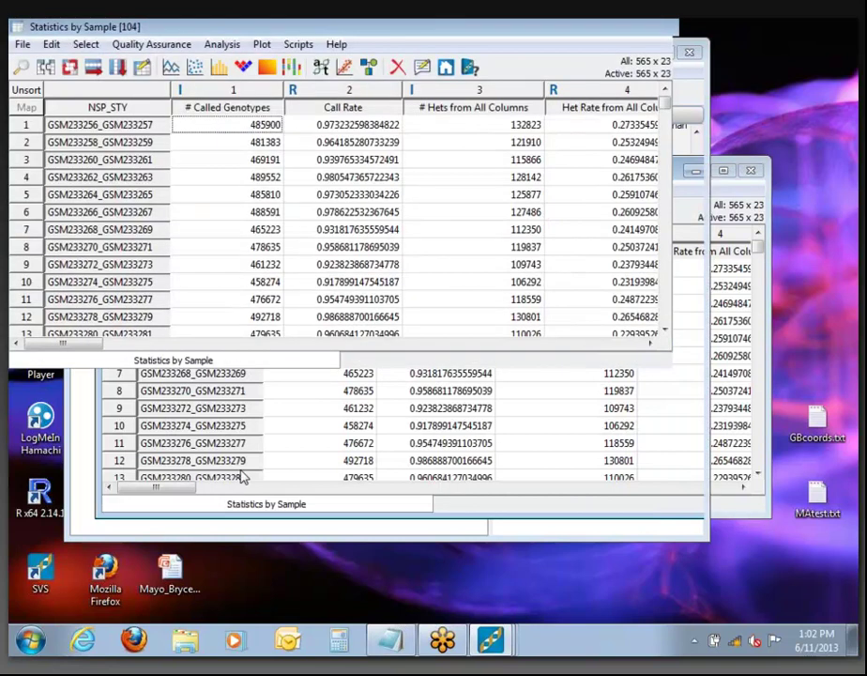
left_click_drag(87, 604, 817, 590)
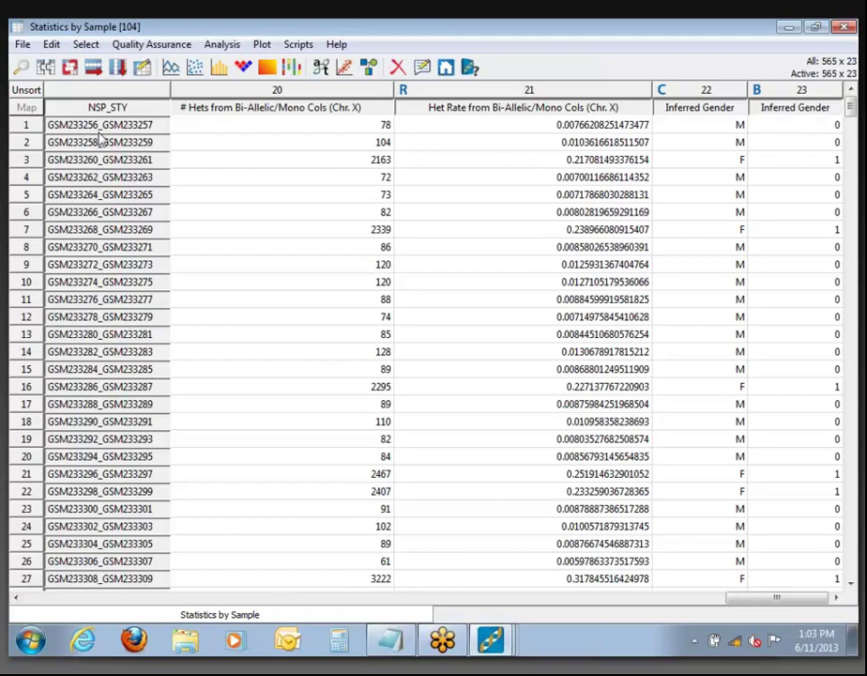
Join Statistics by Sample with Edited Phenotype by row labels, dropping unmatched rows and keeping same-named columns separate, as a child of the current spreadsheet
left_click(22, 47)
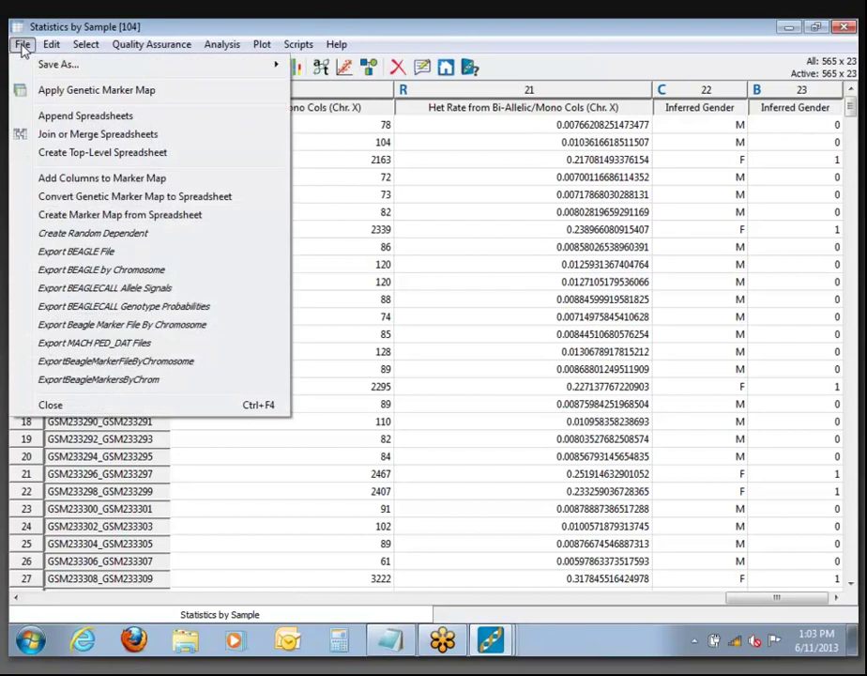
left_click(84, 138)
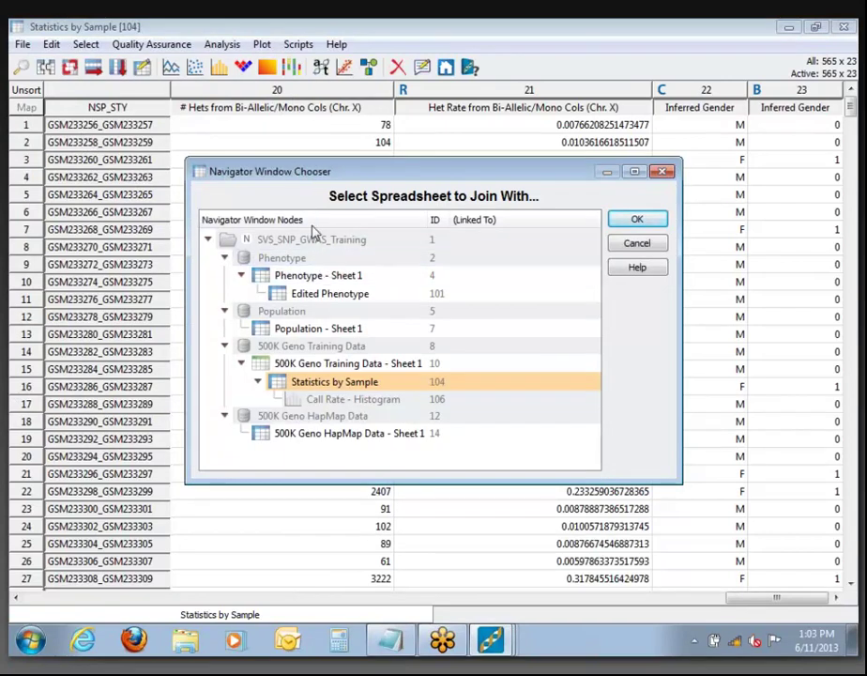
left_click_drag(682, 482, 741, 532)
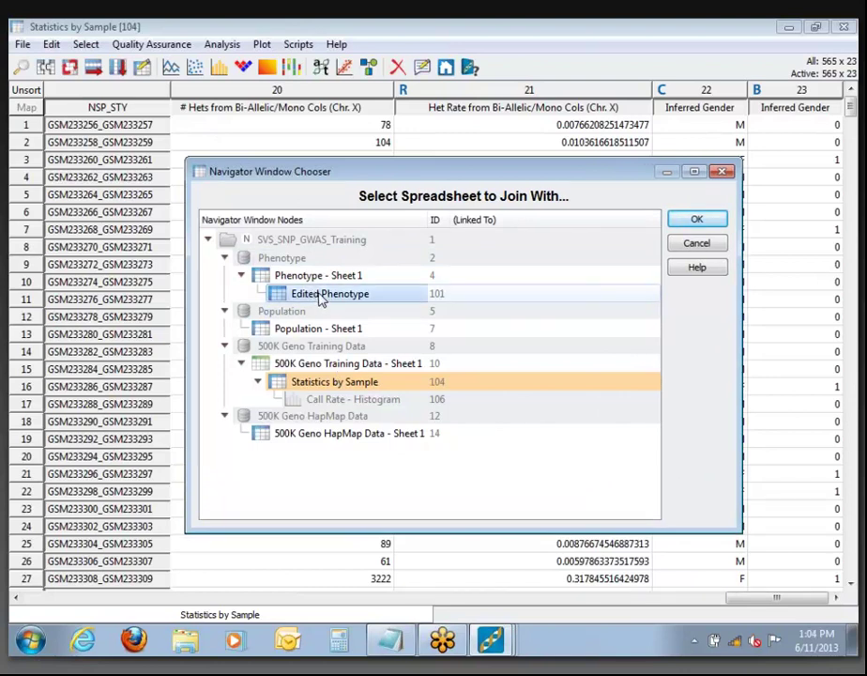
left_click(694, 220)
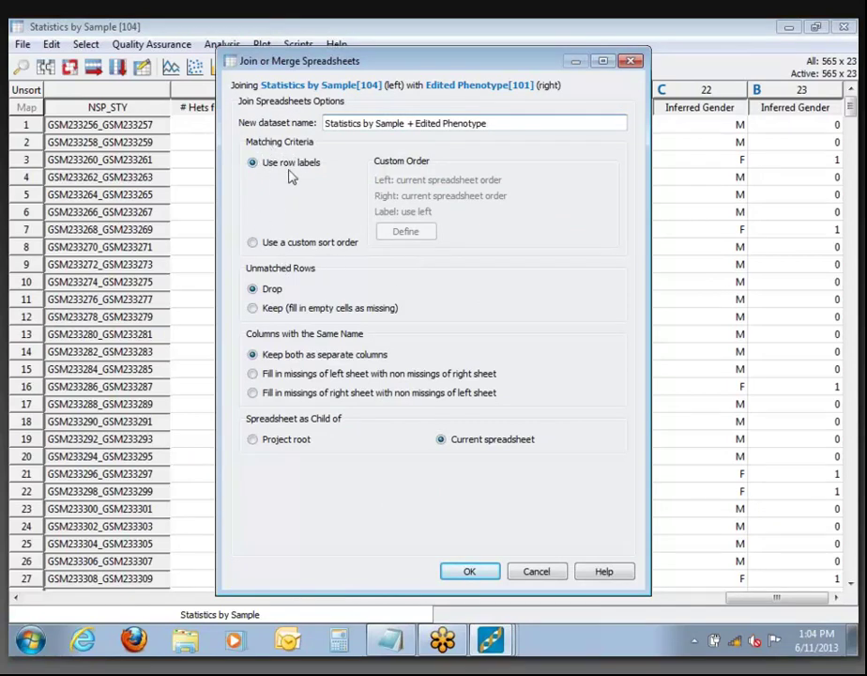
left_click(252, 244)
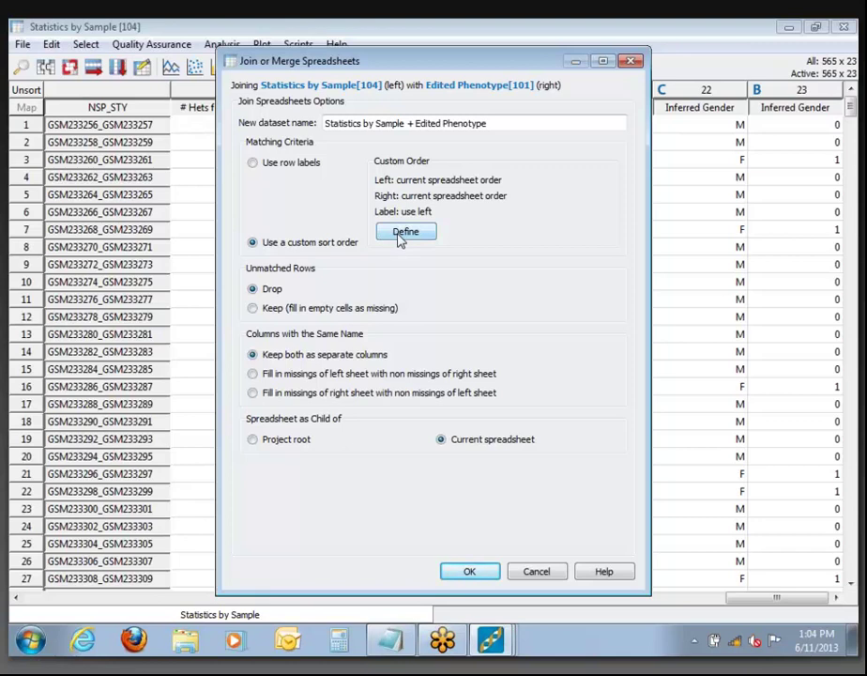
left_click(257, 165)
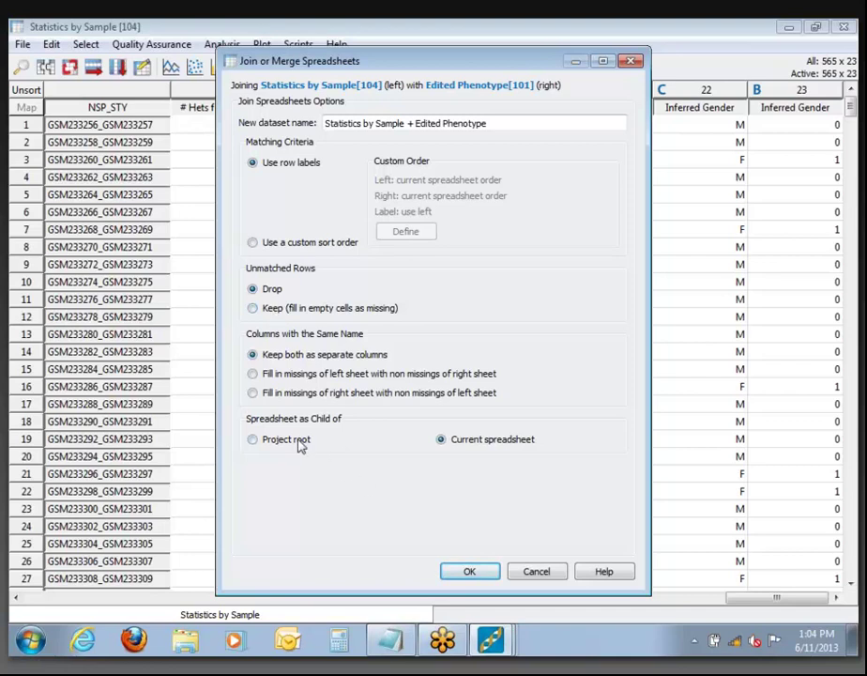
left_click(469, 572)
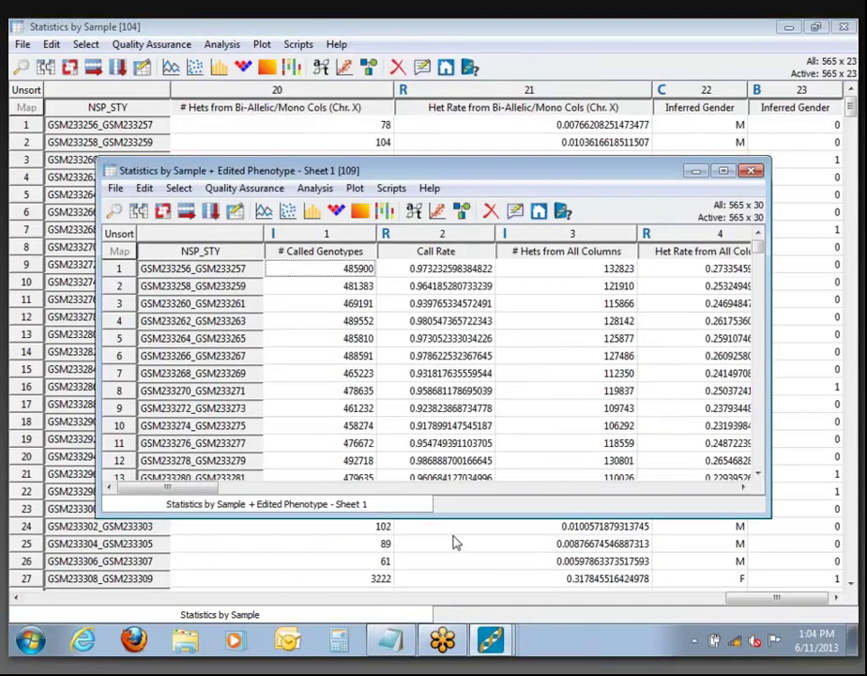
Plot a histogram of Het Rate from All Columns (Chr. X) from the maximized joined spreadsheet and maximize the plot window
left_click(723, 170)
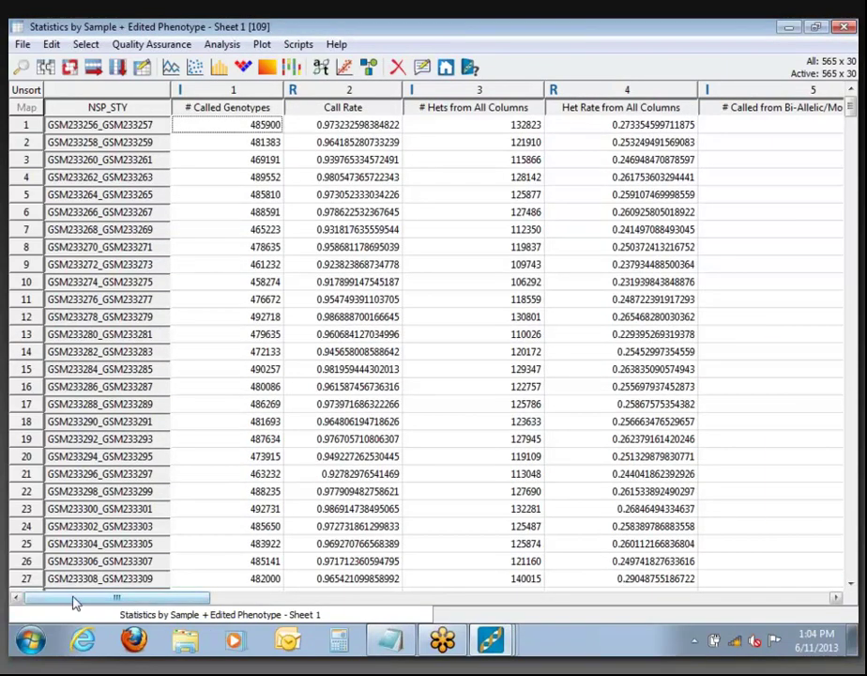
left_click_drag(77, 602, 742, 569)
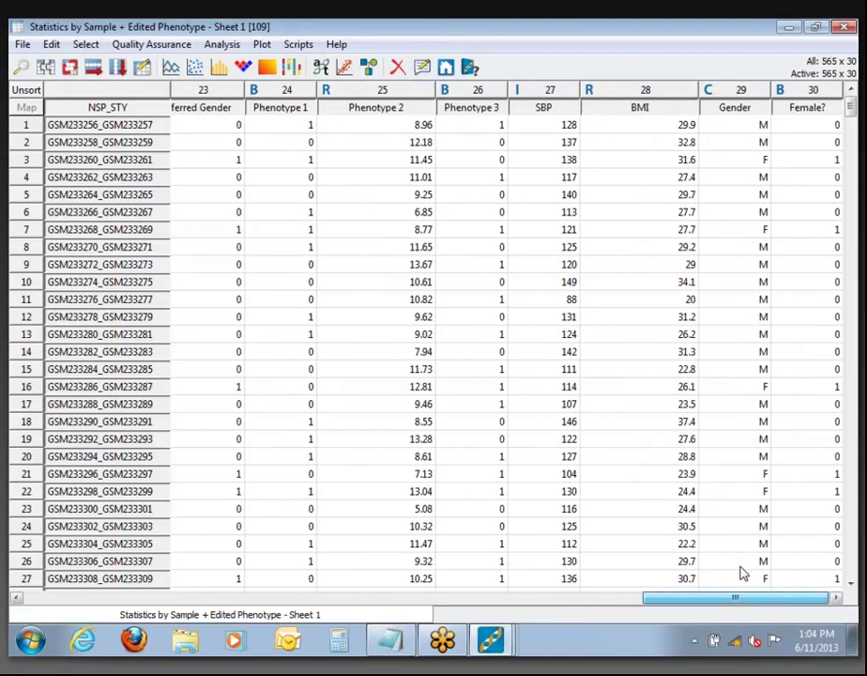
left_click_drag(702, 605, 601, 605)
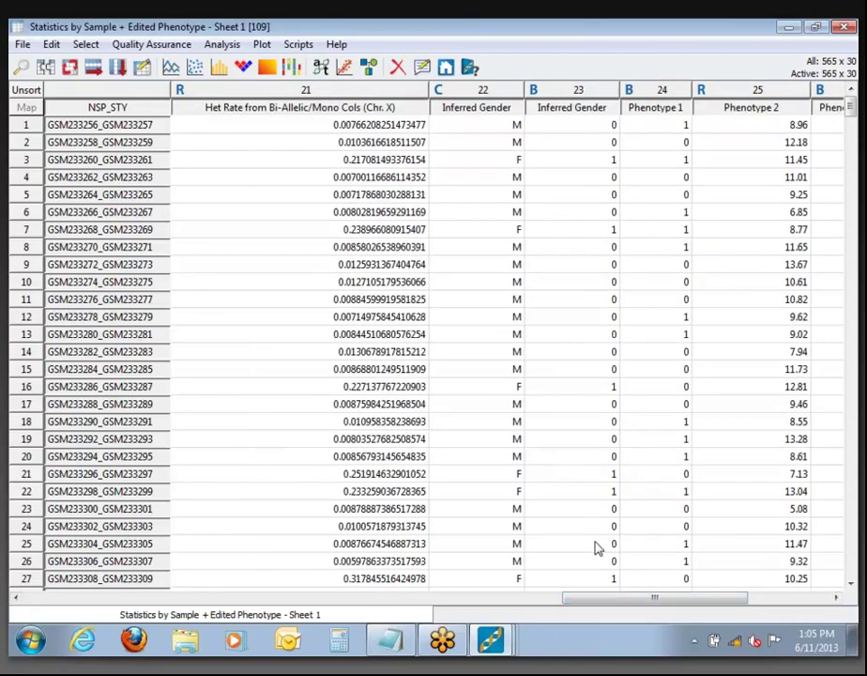
left_click_drag(602, 602, 519, 606)
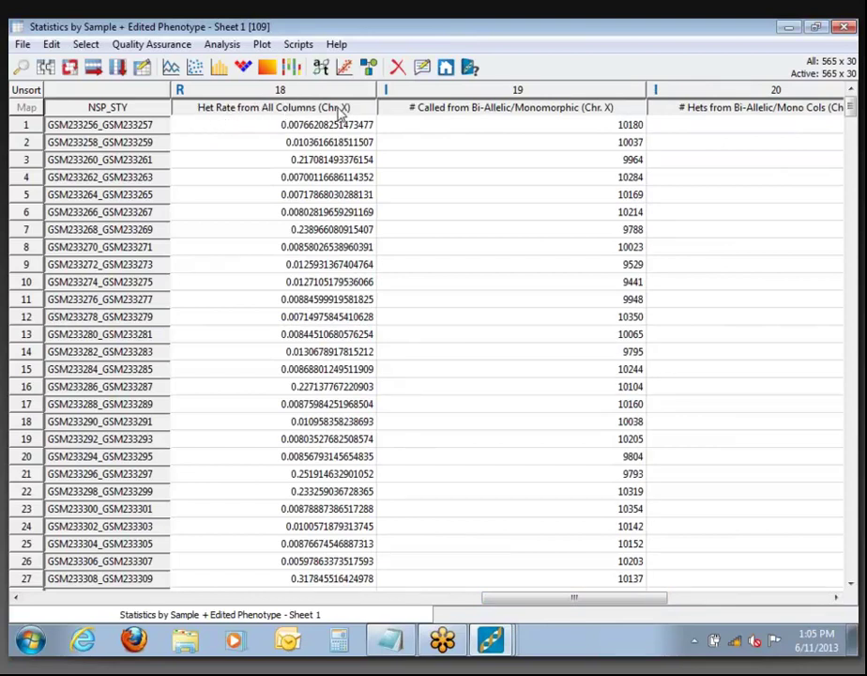
right_click(266, 97)
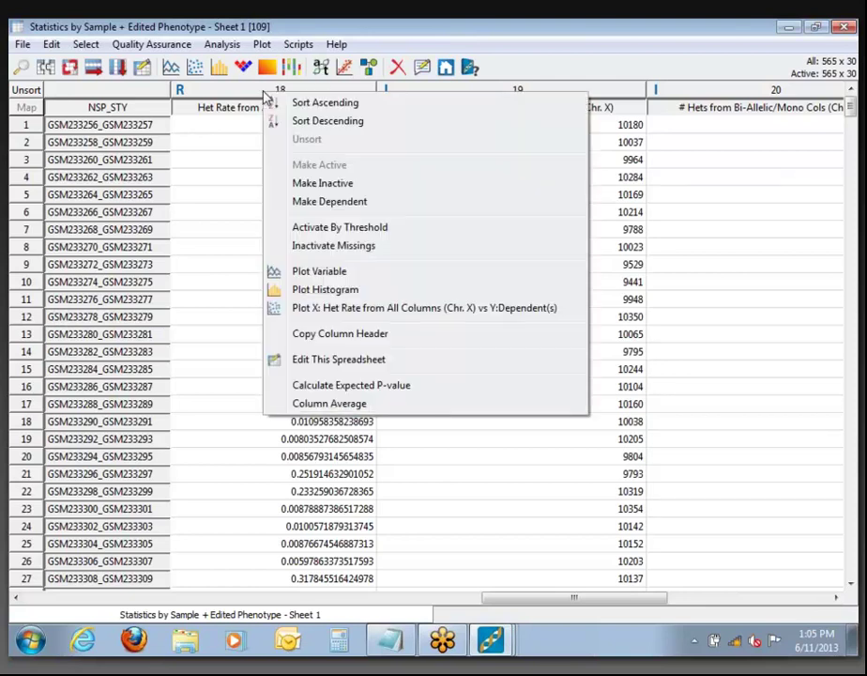
left_click(317, 294)
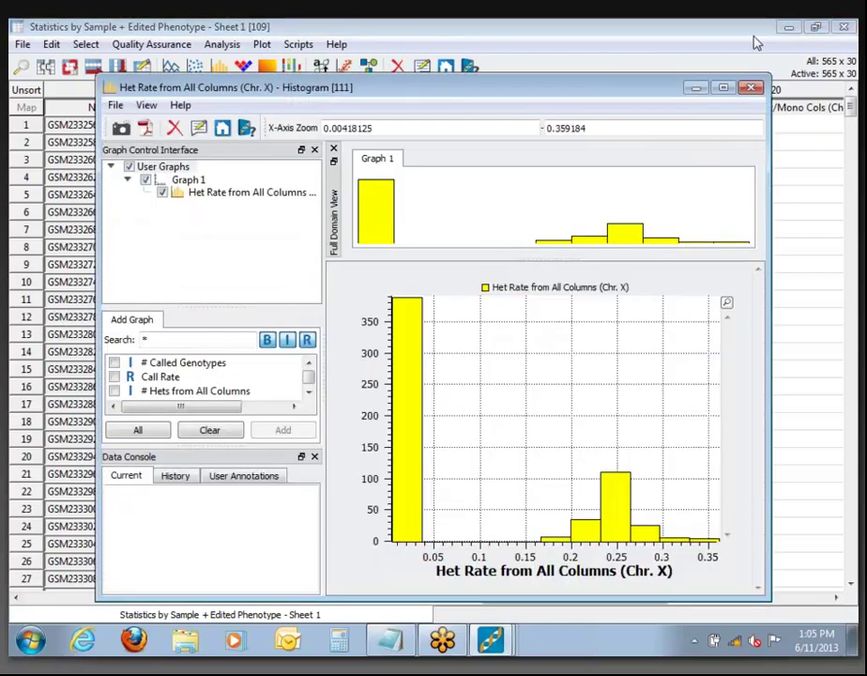
left_click(725, 89)
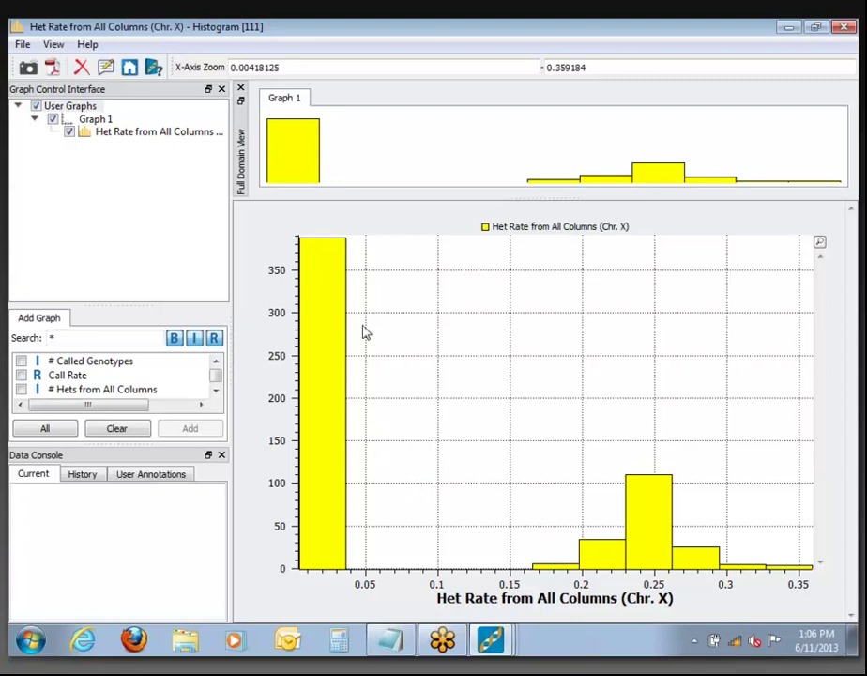
Color the Het Rate from All Columns (Chr. X) histogram item by the Gender variable
left_click(108, 133)
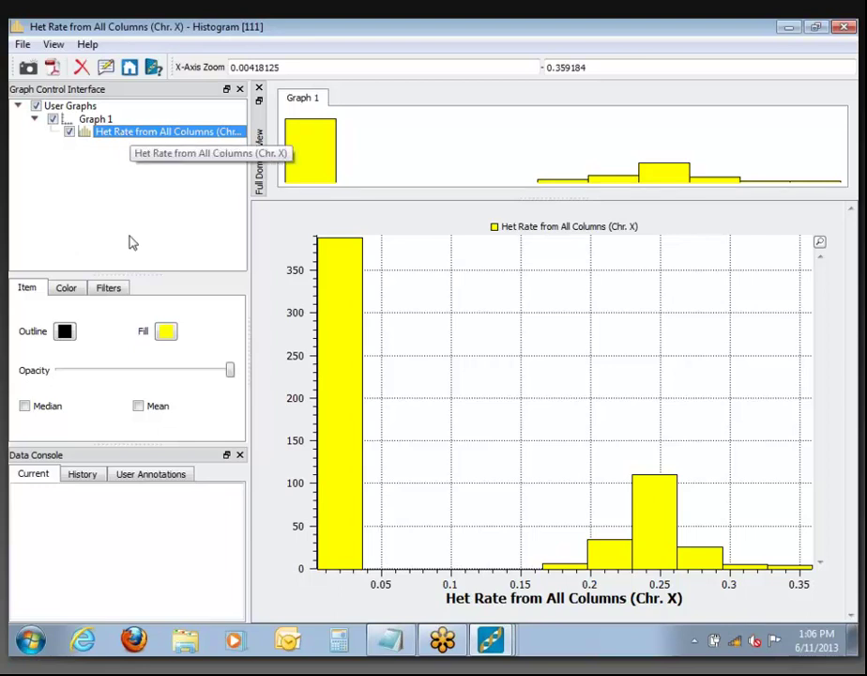
left_click(75, 292)
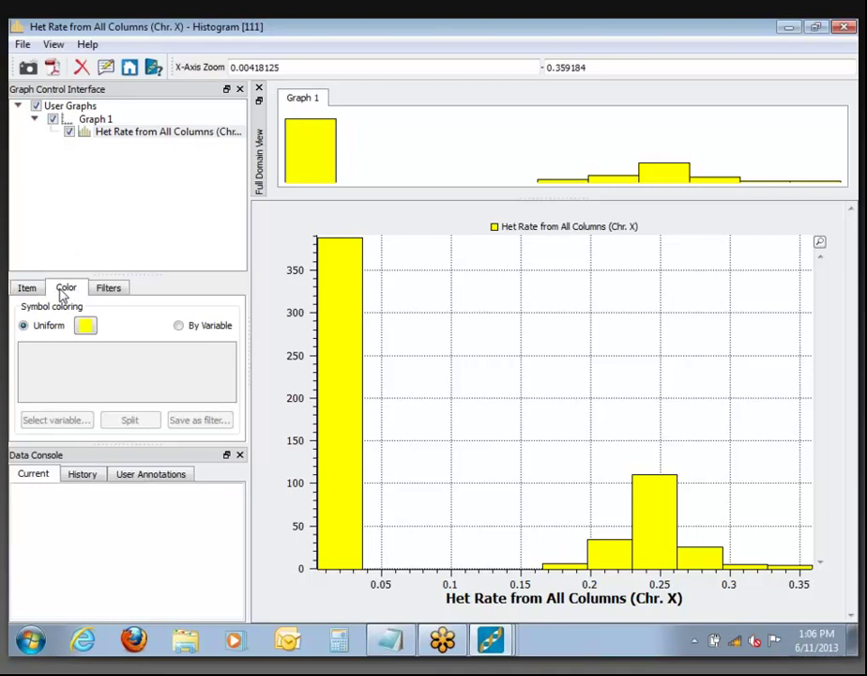
left_click(179, 325)
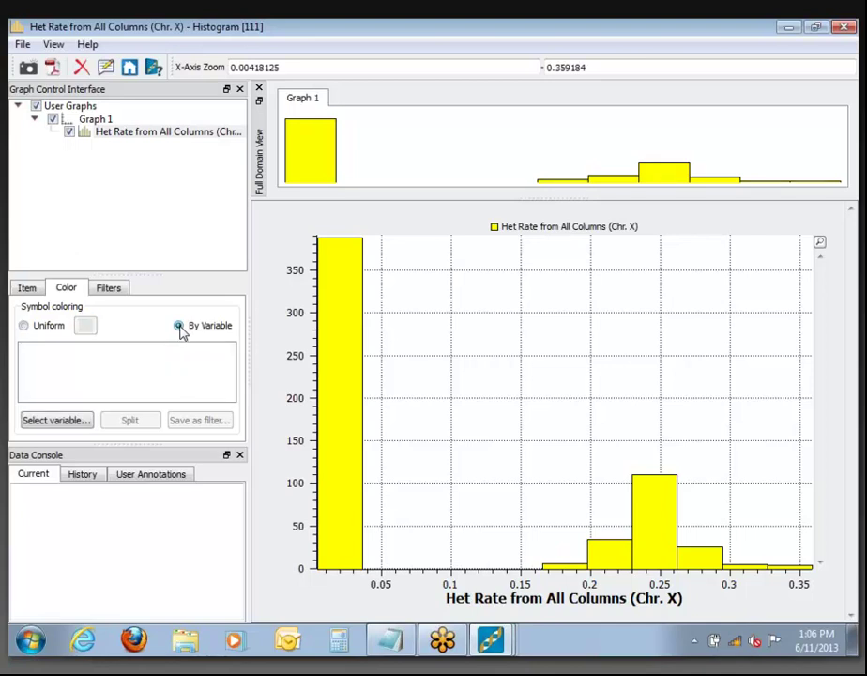
left_click(59, 423)
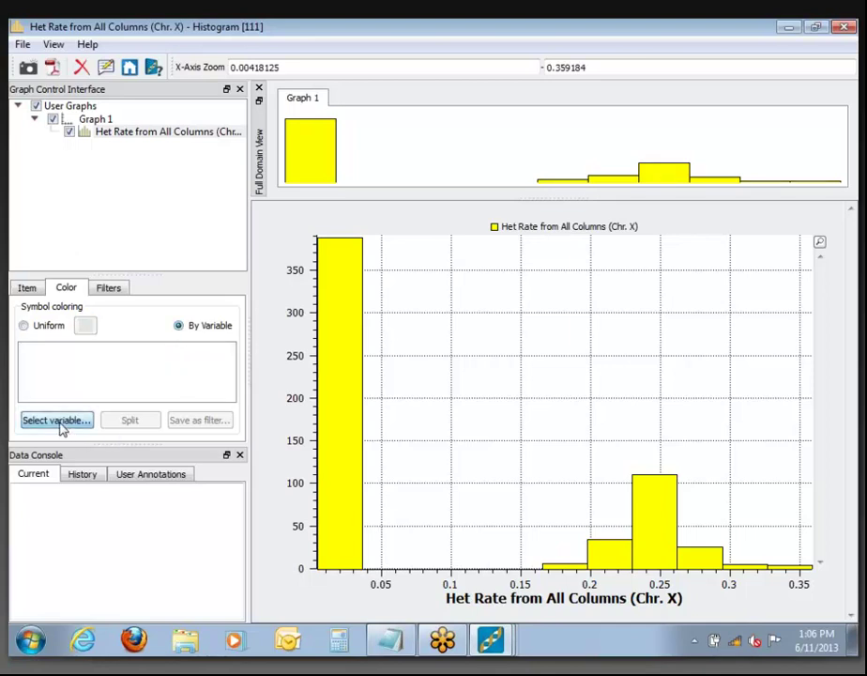
left_click(568, 310)
left_click_drag(569, 310, 575, 352)
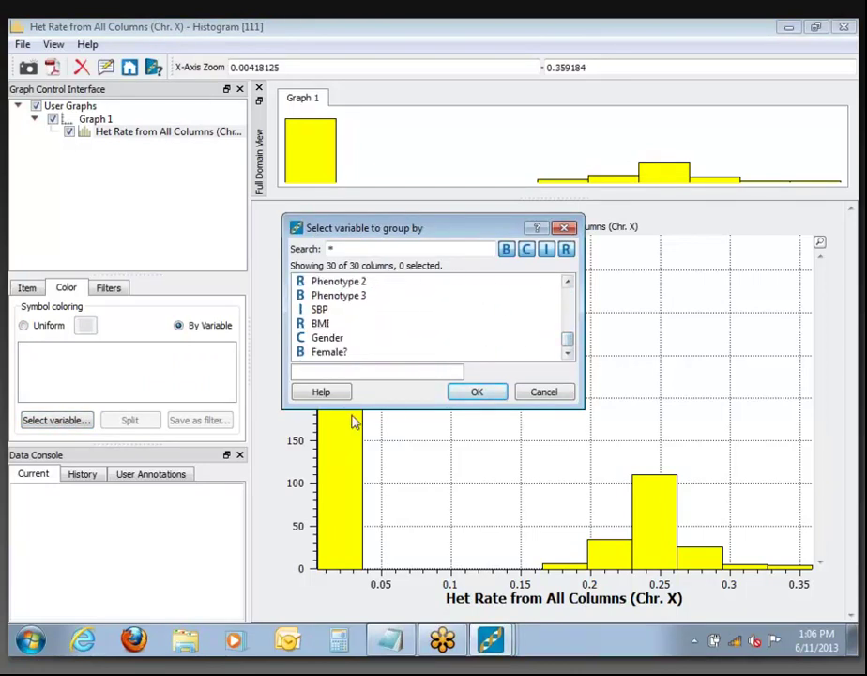
left_click(323, 340)
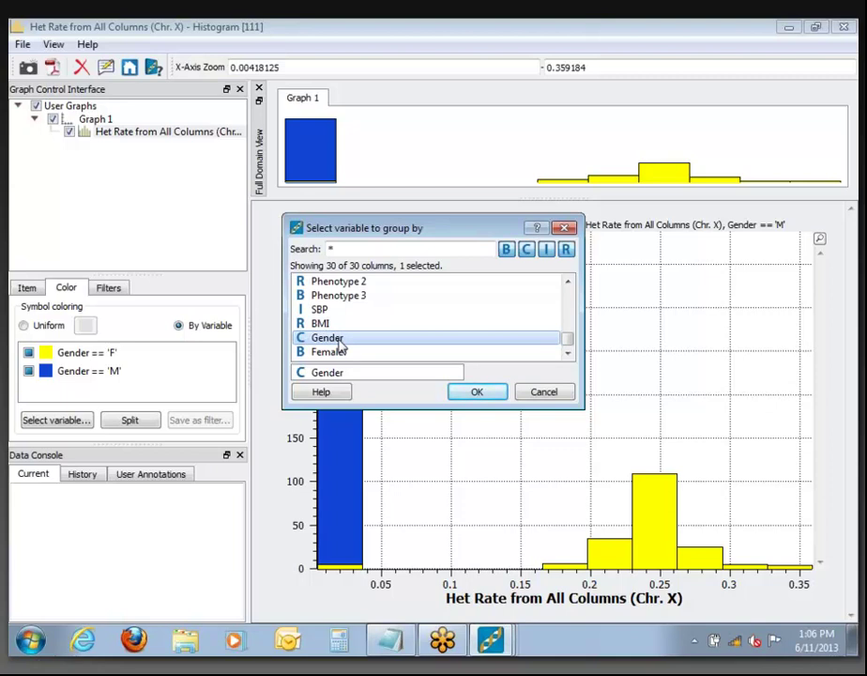
left_click(479, 394)
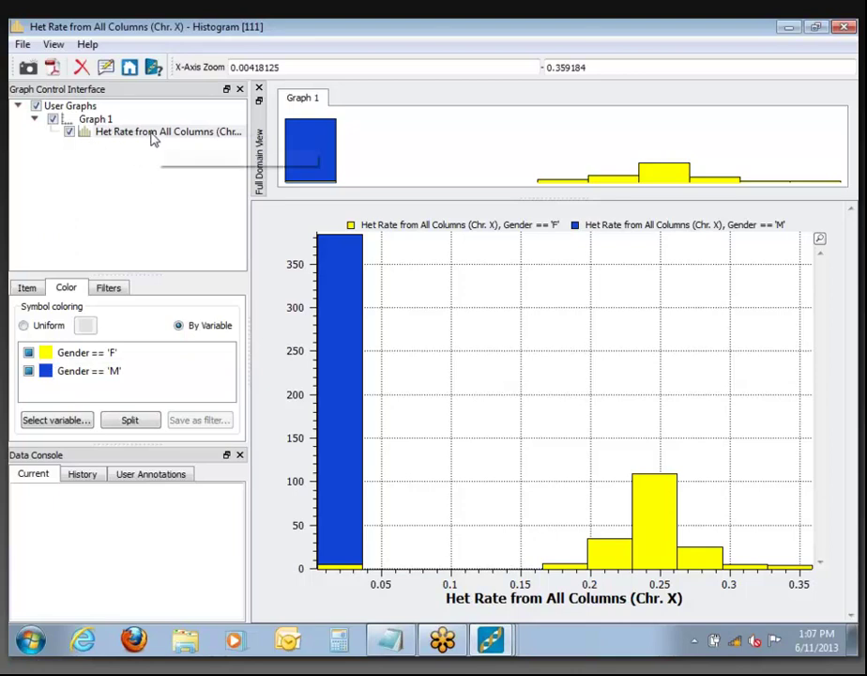
Split the gender-colored histogram into separate F and M items and widen the graph controls to show their full names
left_click(129, 422)
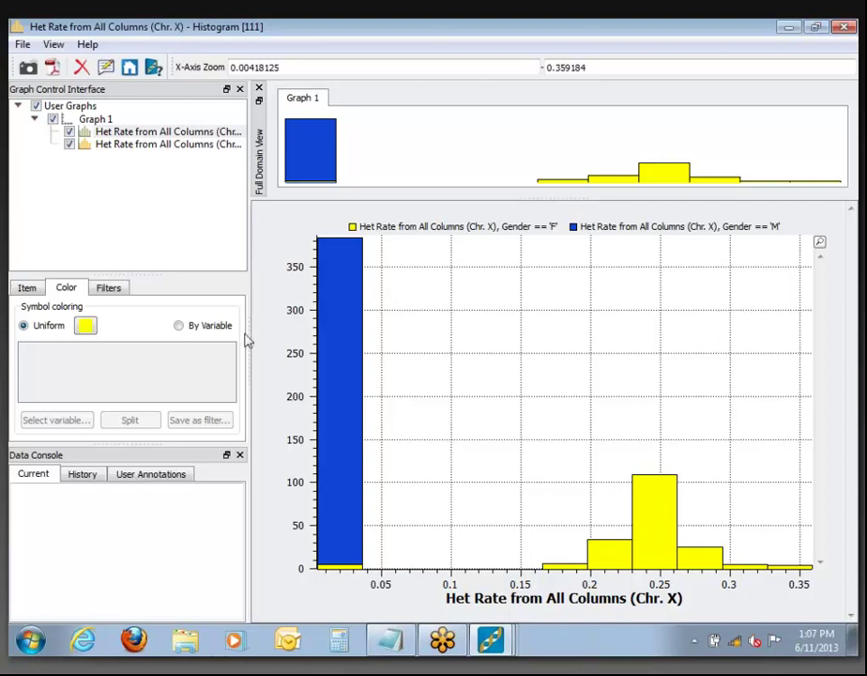
left_click_drag(255, 332, 355, 325)
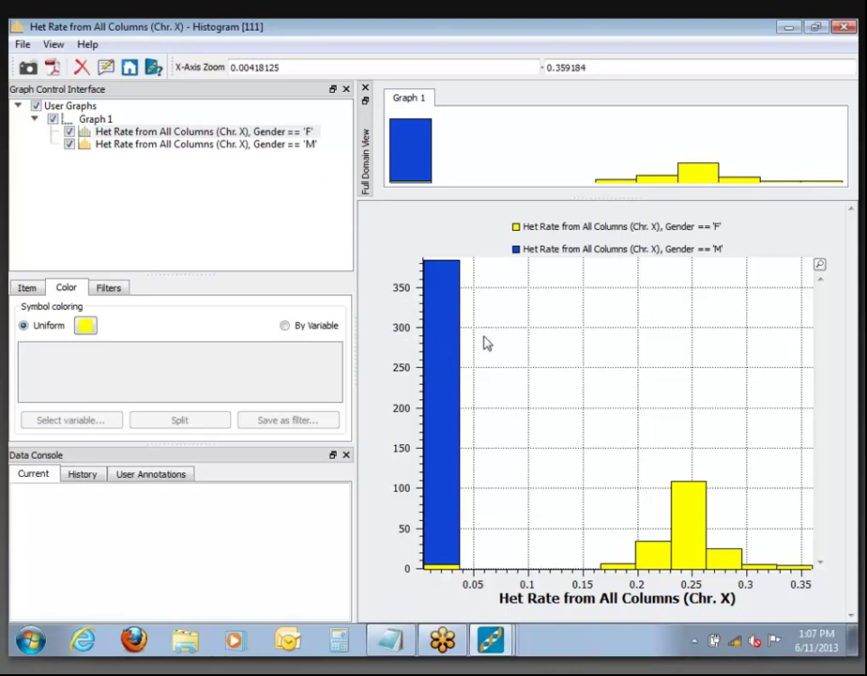
left_click(225, 134)
left_click(192, 145)
Lower the opacity of the Gender == 'F' histogram item to about half
left_click(186, 133)
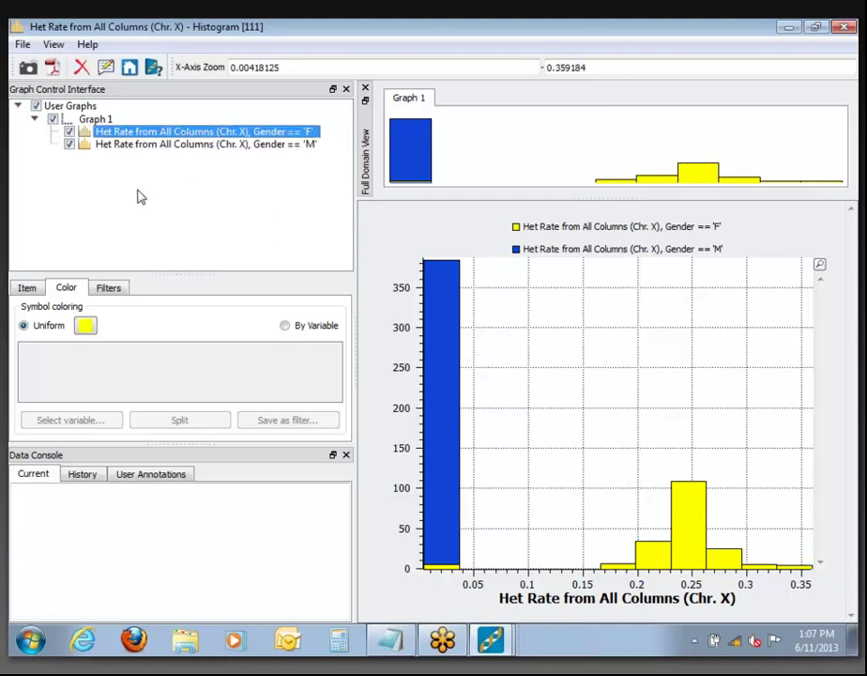
left_click(28, 289)
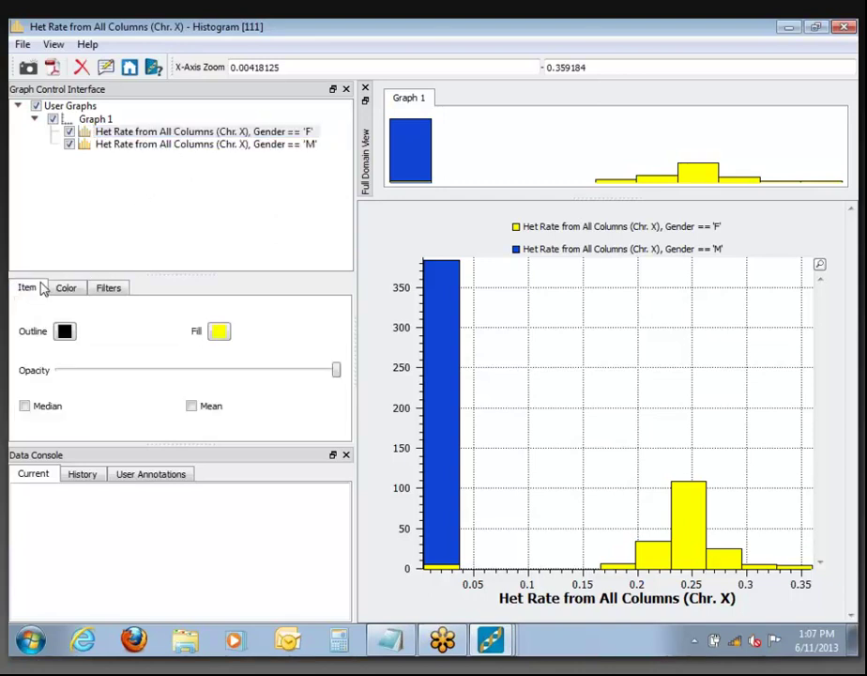
left_click(89, 373)
left_click(92, 375)
left_click(91, 375)
left_click(91, 375)
left_click(91, 374)
left_click(91, 374)
left_click(90, 374)
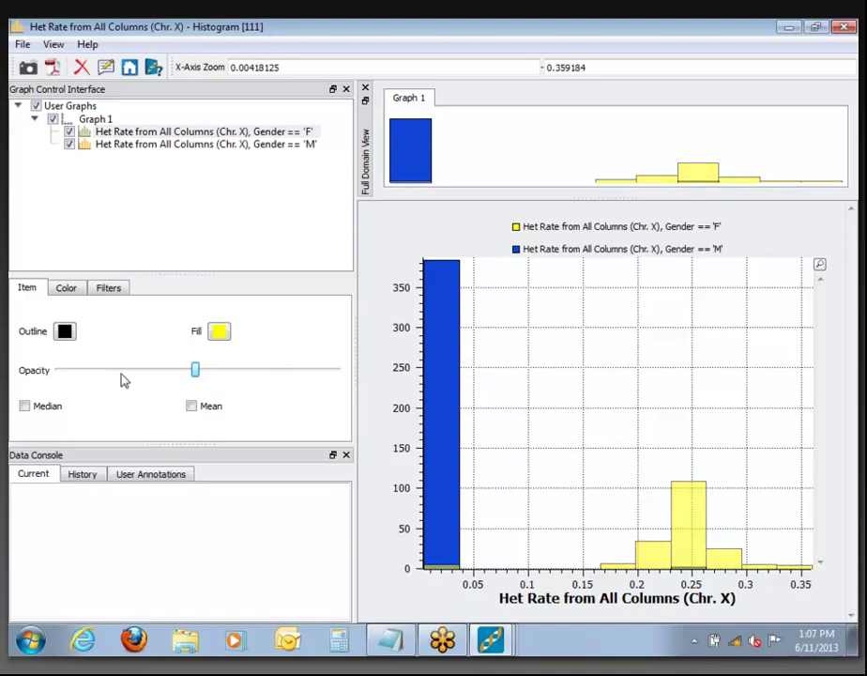
left_click(235, 373)
Zoom the histogram's Y axis to about 0–6 to examine the overlapping gender bars, and close the histogram
left_click(418, 559)
mouse_move(417, 558)
left_mouse_down()
mouse_move(426, 584)
mouse_move(401, 479)
mouse_move(427, 586)
mouse_move(424, 562)
mouse_move(425, 578)
left_mouse_up()
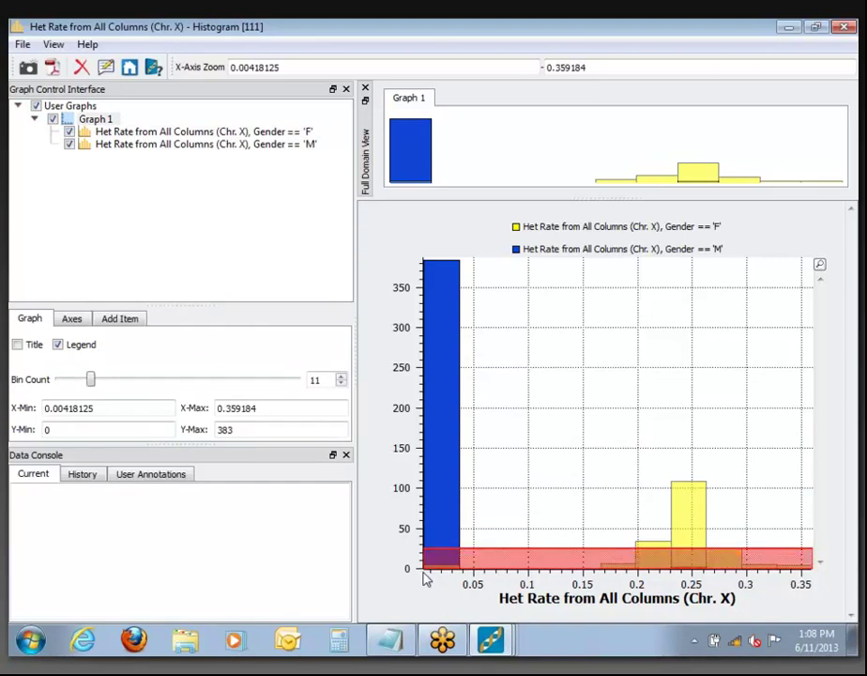
left_click_drag(424, 578, 429, 577)
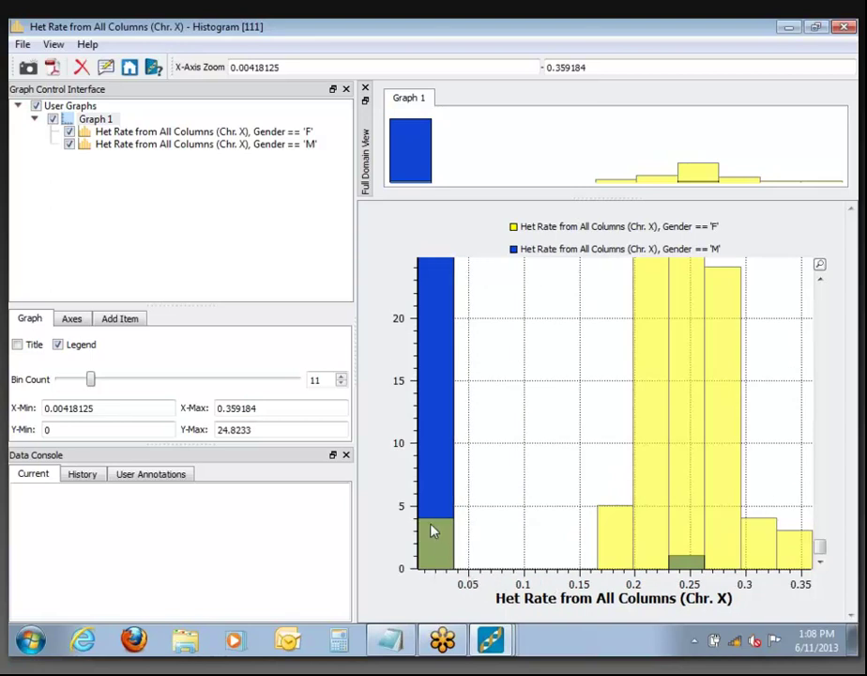
left_click_drag(390, 494, 395, 575)
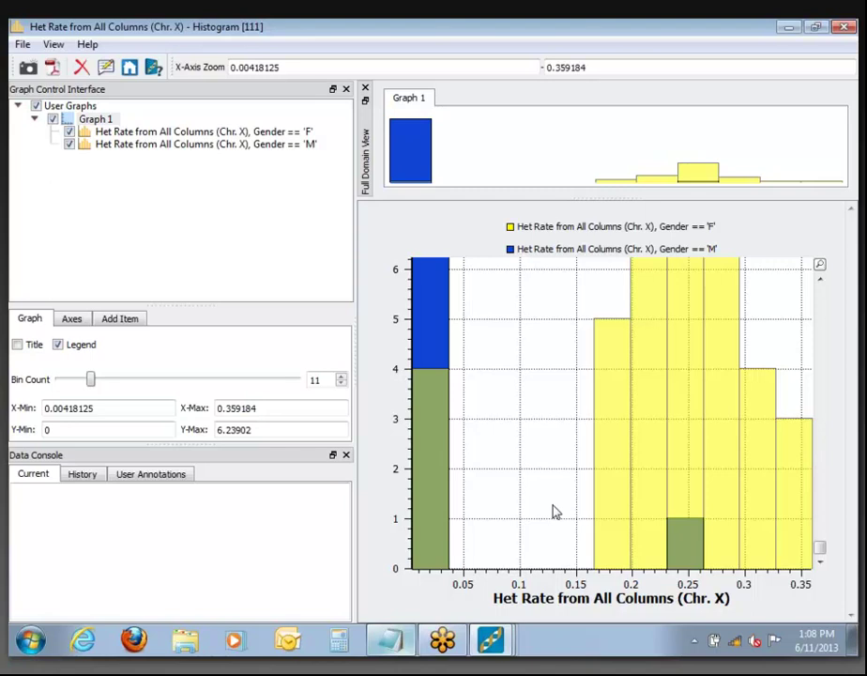
left_click(844, 27)
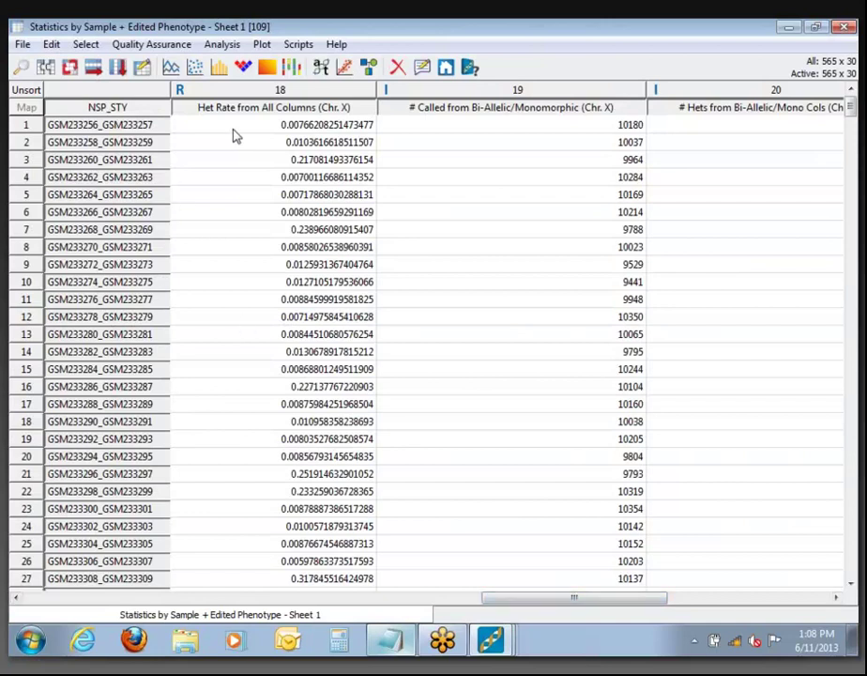
Sort the joined spreadsheet ascending by Het Rate from All Columns (Chr. X) and by the phenotype Gender column
right_click(276, 109)
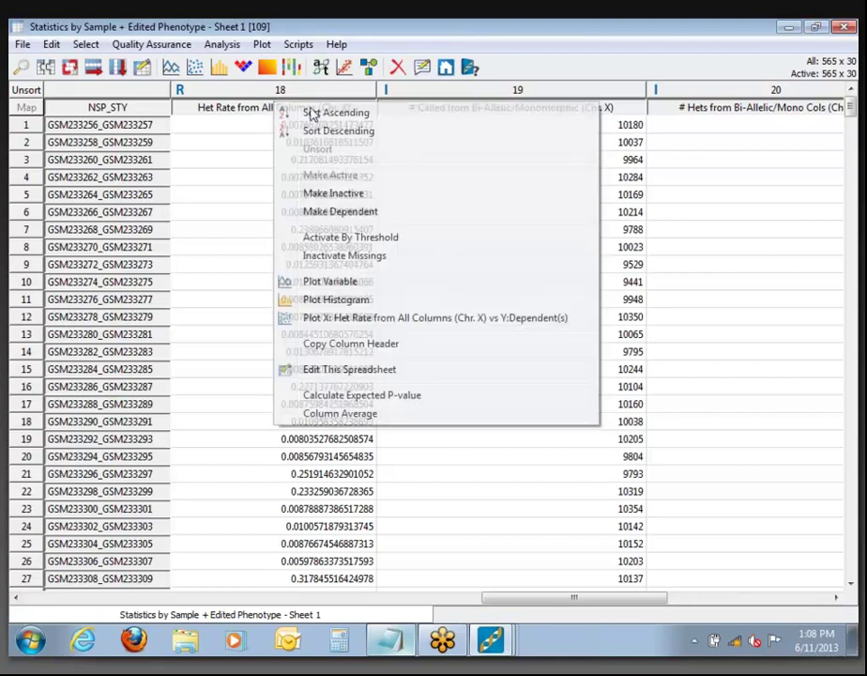
left_click(335, 115)
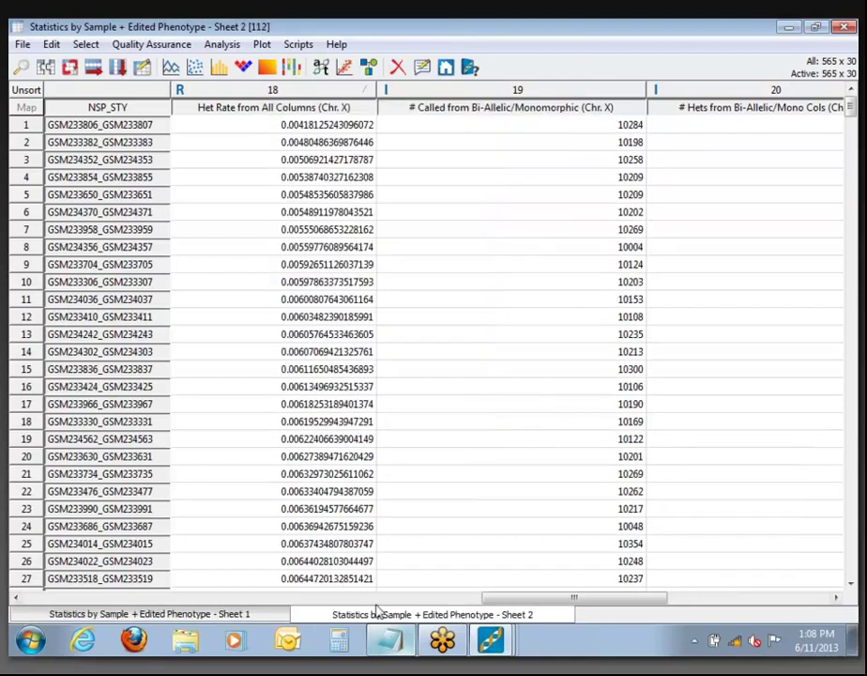
left_click_drag(499, 600, 757, 653)
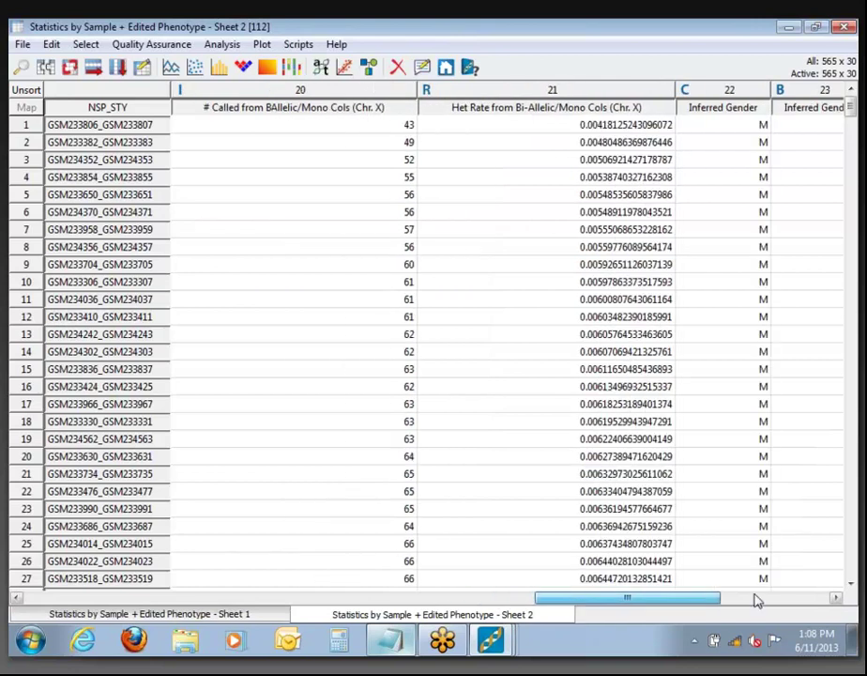
right_click(739, 111)
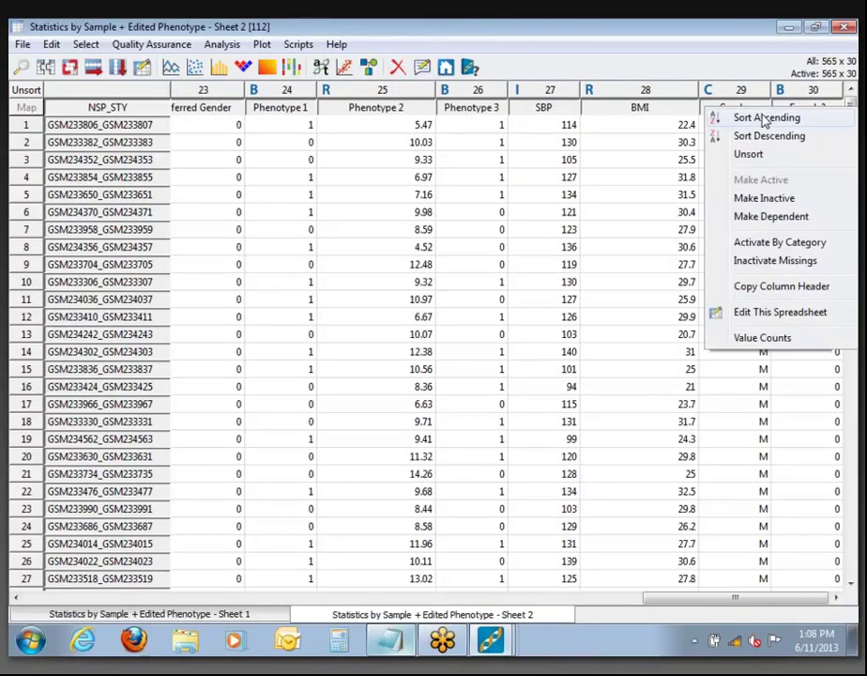
left_click(721, 118)
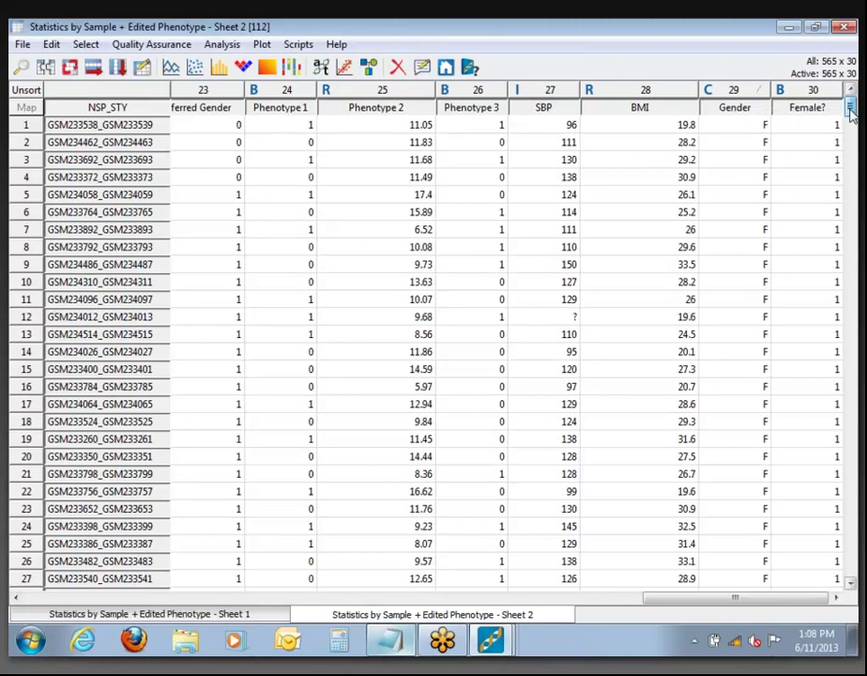
Find where the sorted spreadsheet's Gender column switches from F to M and select the first M cell
left_click_drag(851, 111, 853, 248)
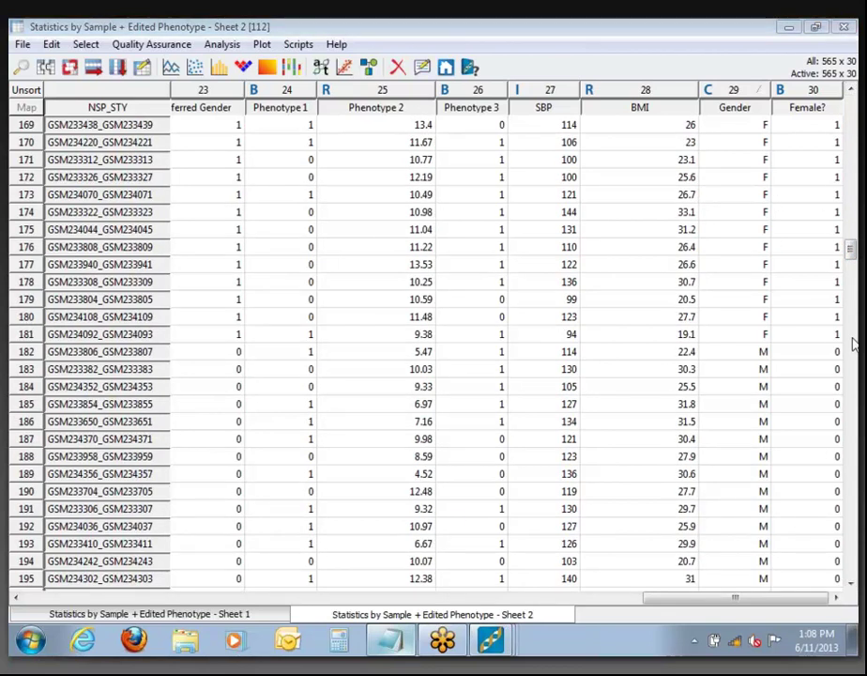
mouse_move(850, 250)
left_mouse_down()
mouse_move(850, 553)
mouse_move(841, 351)
mouse_move(849, 242)
left_mouse_up()
scroll(742, 203, "down", 7)
left_click(761, 179)
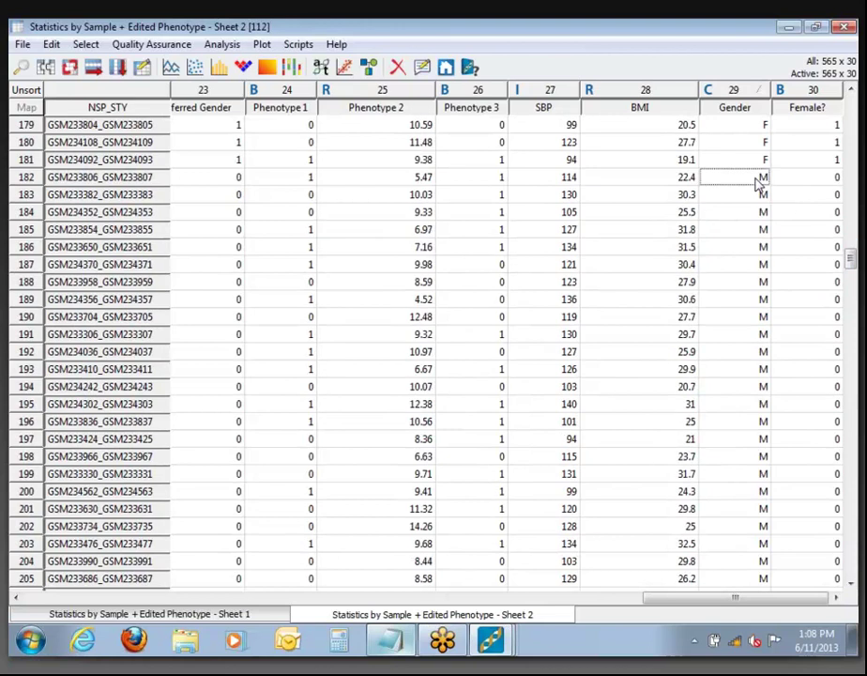
Examine the Inferred Gender and Chr. X heterozygosity rate columns around the first male row, ending at Het Rate from All Columns (Chr. X)
key("Left")
key("Left")
key("Left")
key("Left")
key("Left")
key("Left")
key("Left")
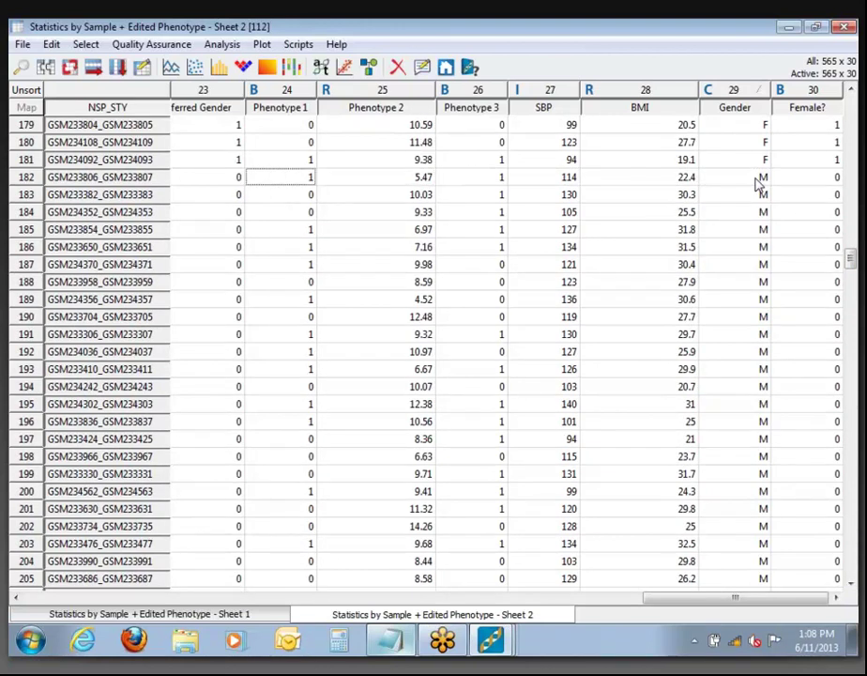
key("Left")
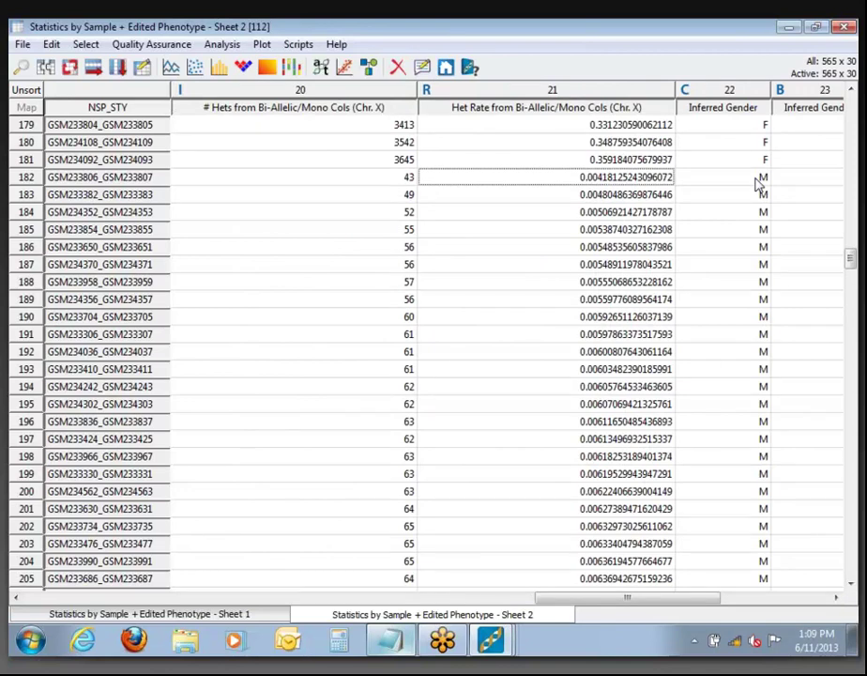
key("Left")
key("Left")
key("Left")
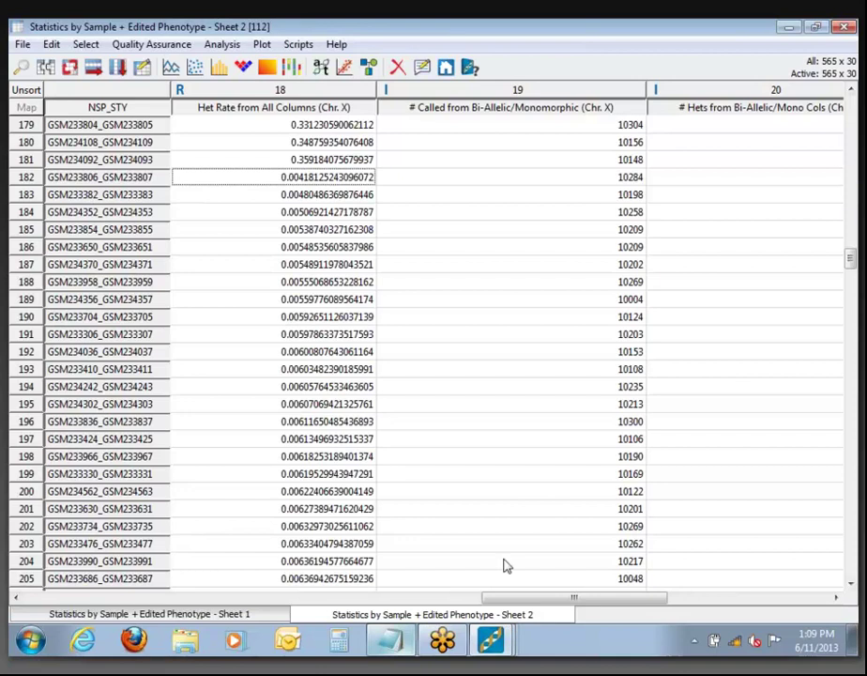
Reopen the Het Rate from All Columns (Chr. X) histogram from the project navigator, maximize it, and reset its zoom
mouse_move(488, 640)
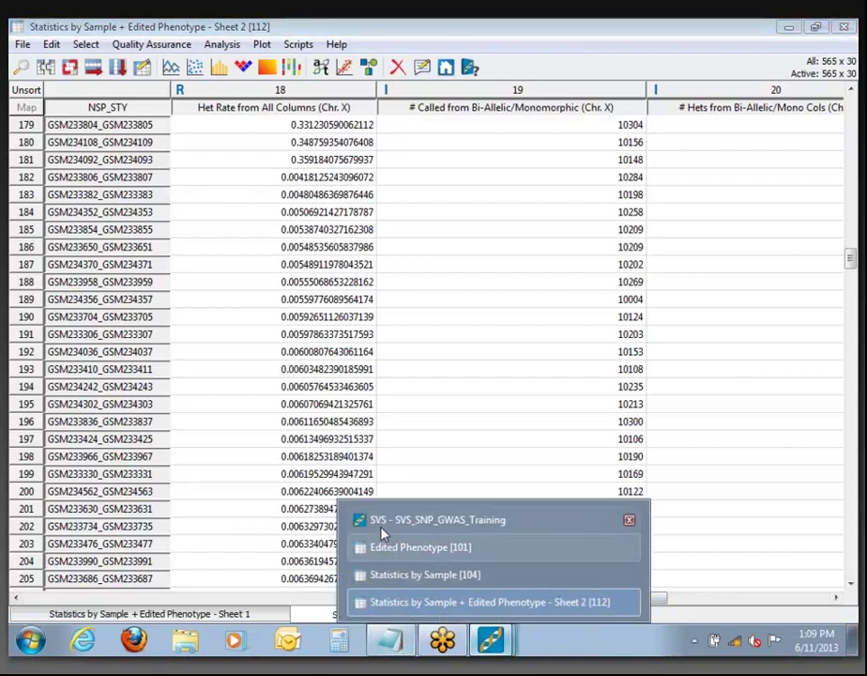
left_click(385, 521)
double_click(203, 332)
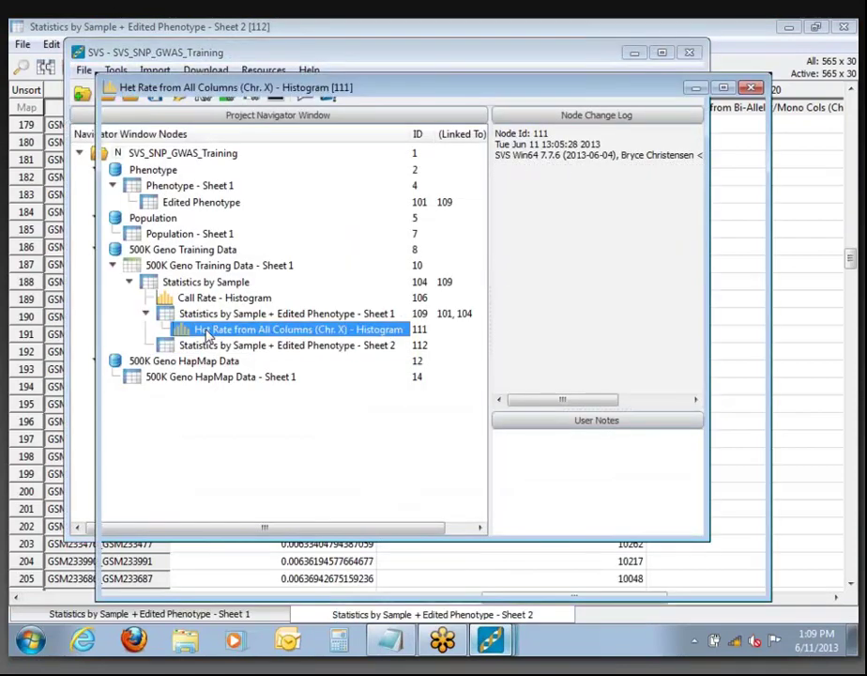
left_click(722, 87)
right_click(544, 344)
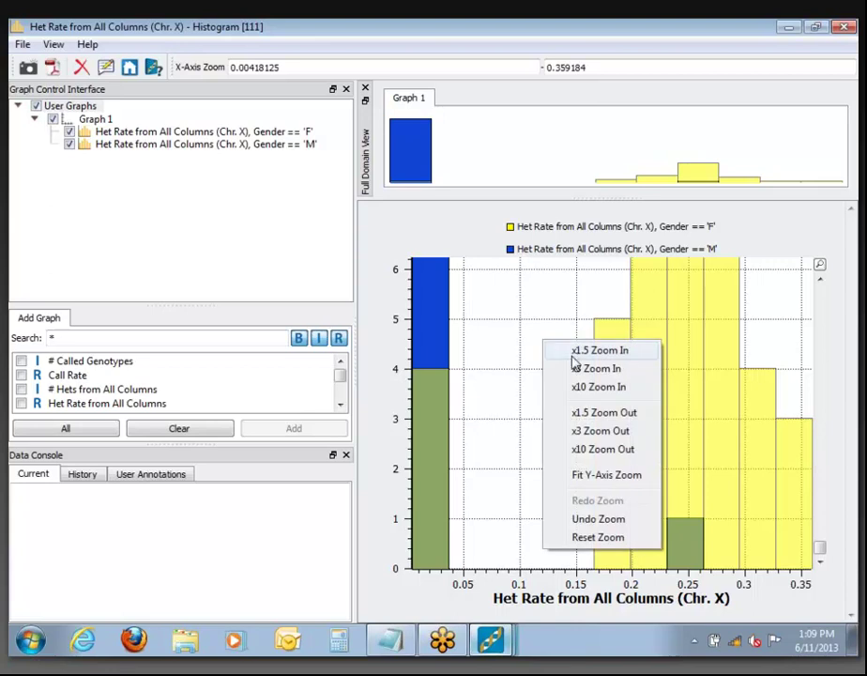
left_click(591, 538)
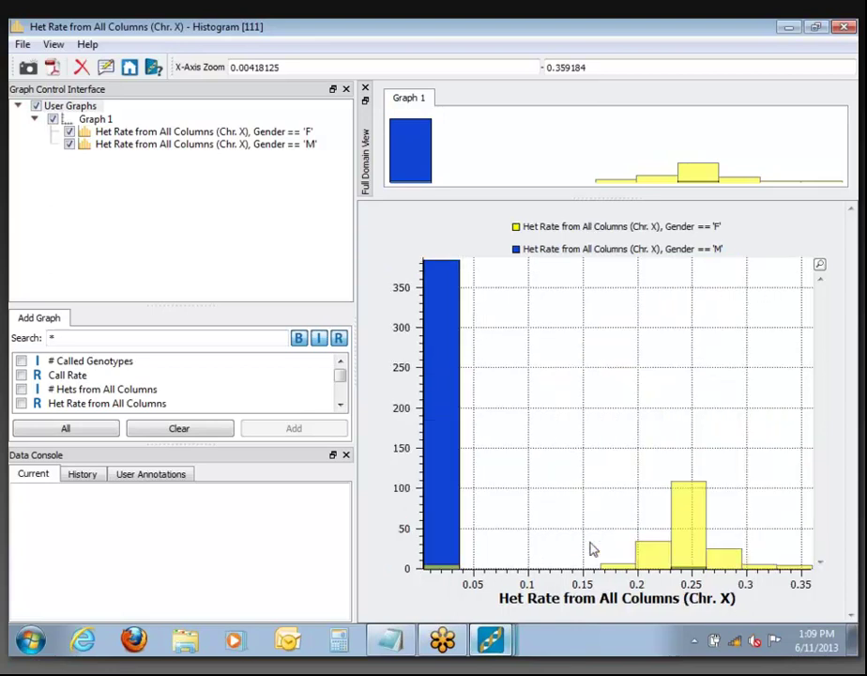
Zoom the histogram's X axis in to about 0.16–0.32 to examine the female bars
right_click(735, 333)
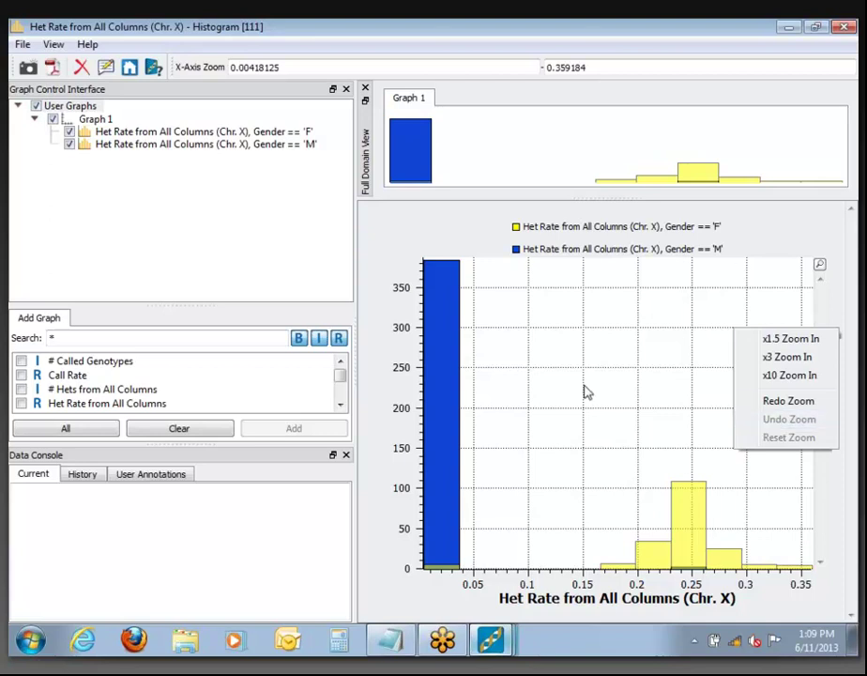
left_click(577, 513)
left_click_drag(562, 469, 781, 455)
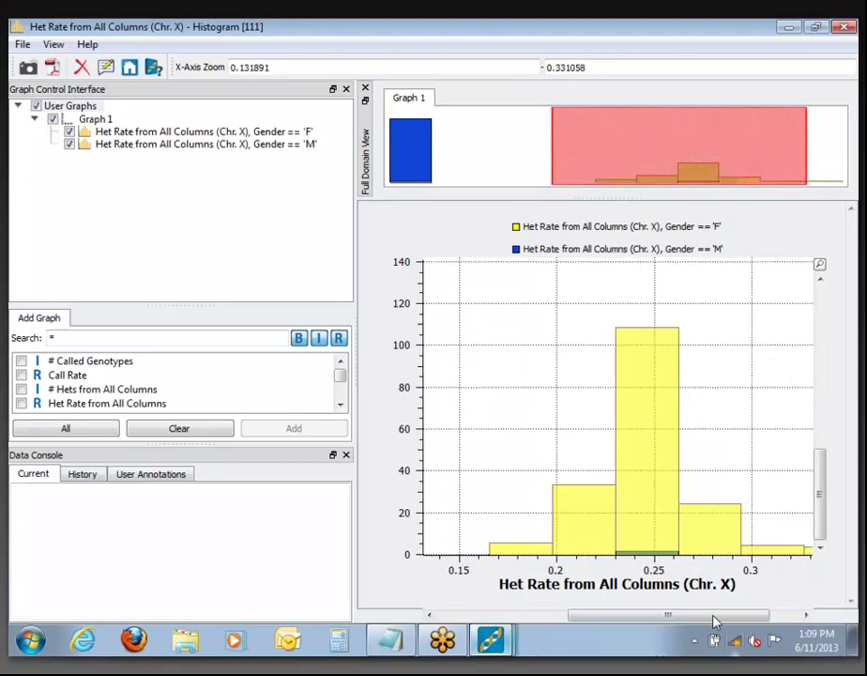
right_click(531, 428)
left_click(569, 375)
left_click_drag(483, 316, 791, 638)
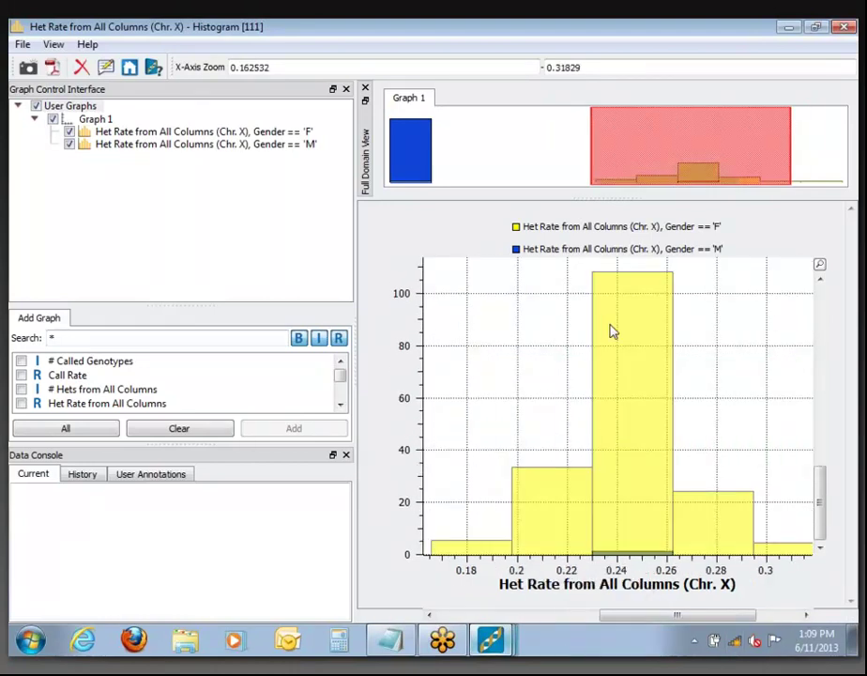
Zoom the histogram out, undo that zoom-out, and reset the zoom to the full range
right_click(529, 357)
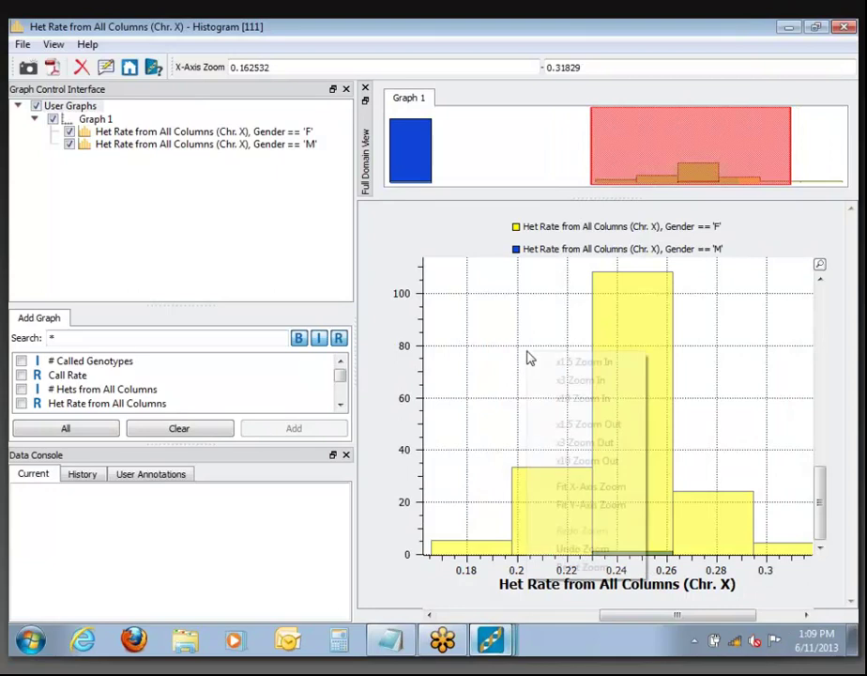
left_click(579, 458)
right_click(561, 413)
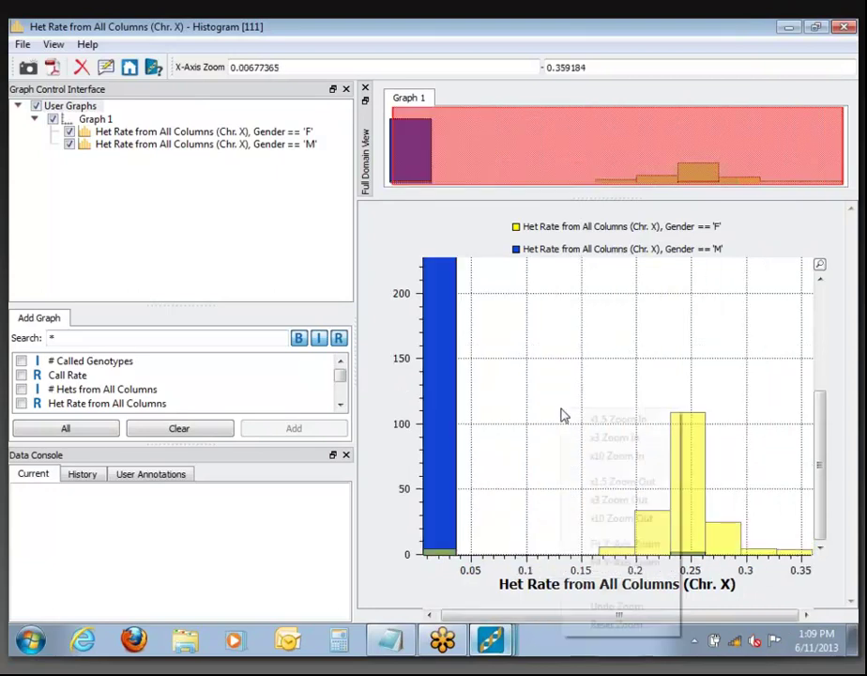
left_click(616, 608)
right_click(581, 395)
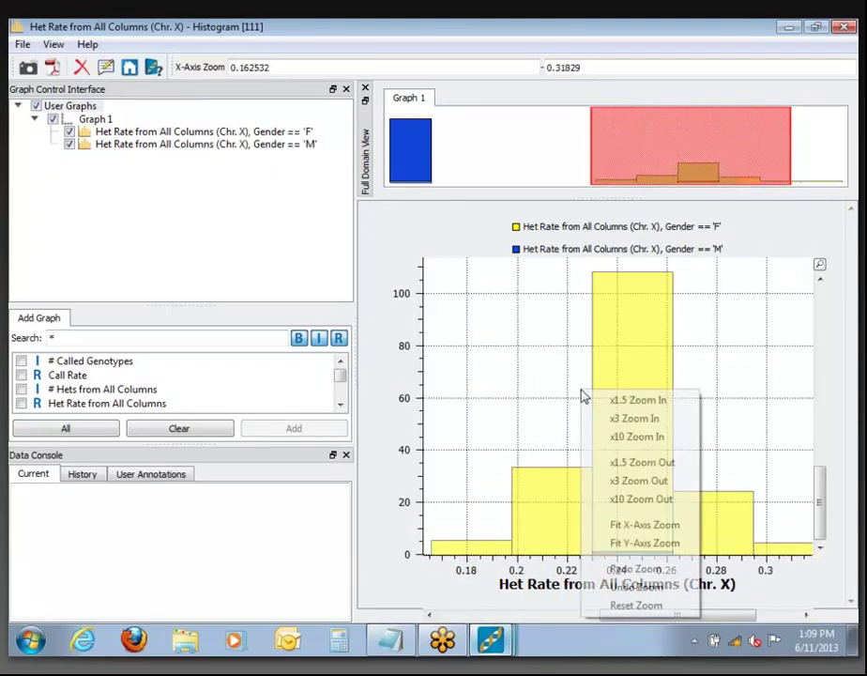
left_click(616, 605)
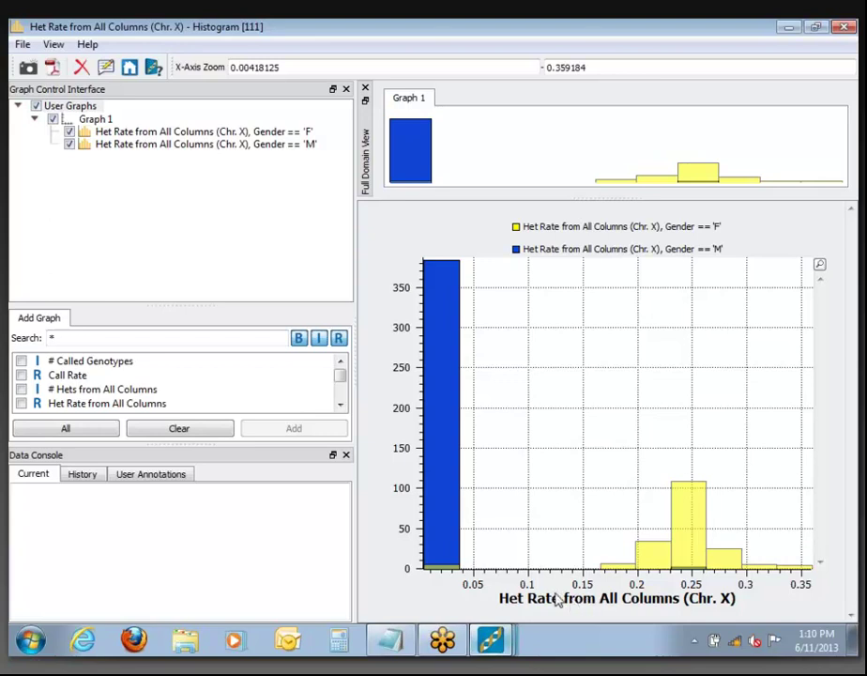
Close the Chr. X histogram and the open spreadsheet windows, leaving only the project navigator open
mouse_move(558, 602)
left_click(844, 27)
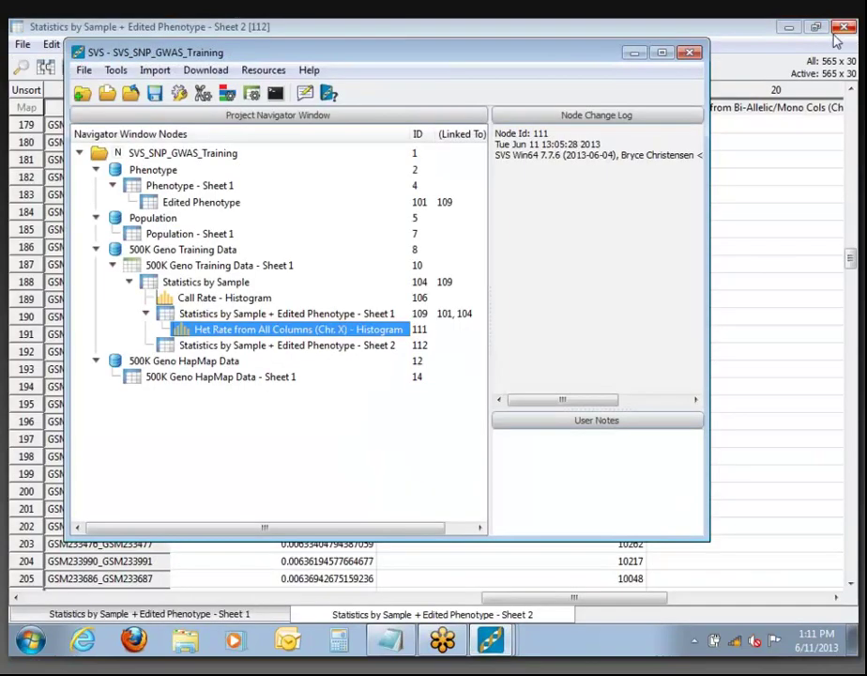
left_click(844, 28)
left_click(846, 29)
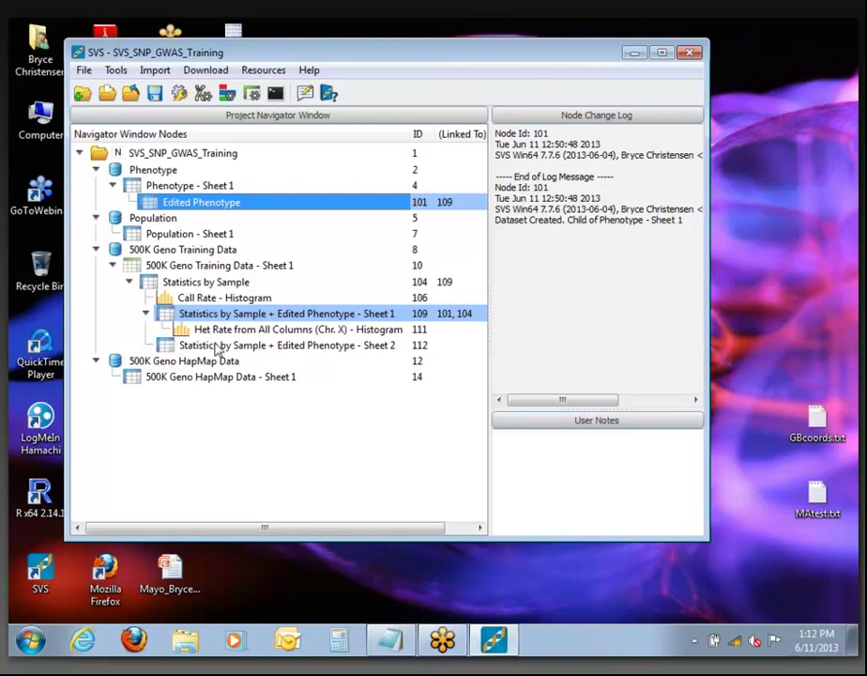
Examine how the joined Statistics by Sample + Edited Phenotype - Sheet 1 links to its source spreadsheets and child histogram in the project navigator
left_click(208, 318)
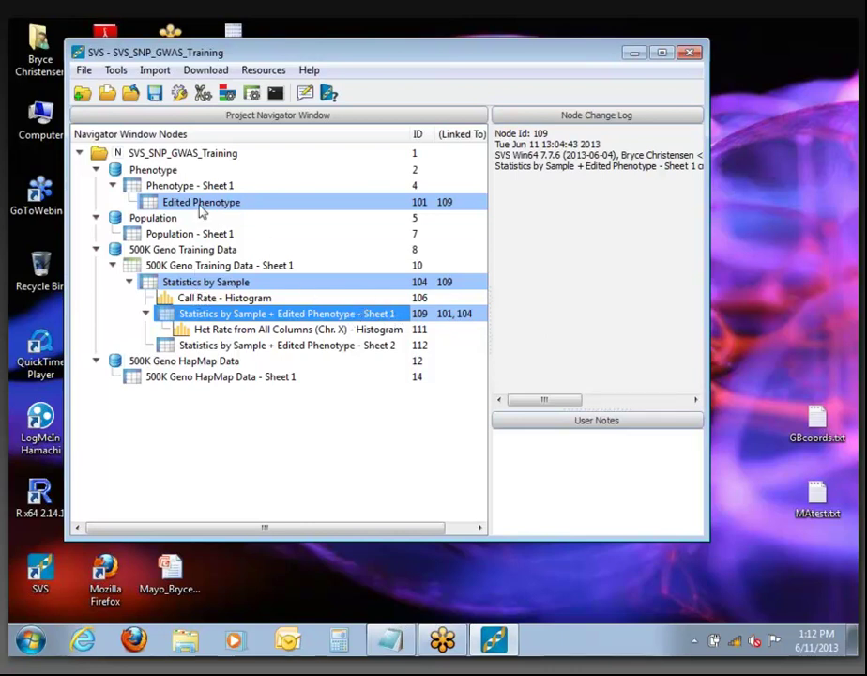
left_click(261, 315)
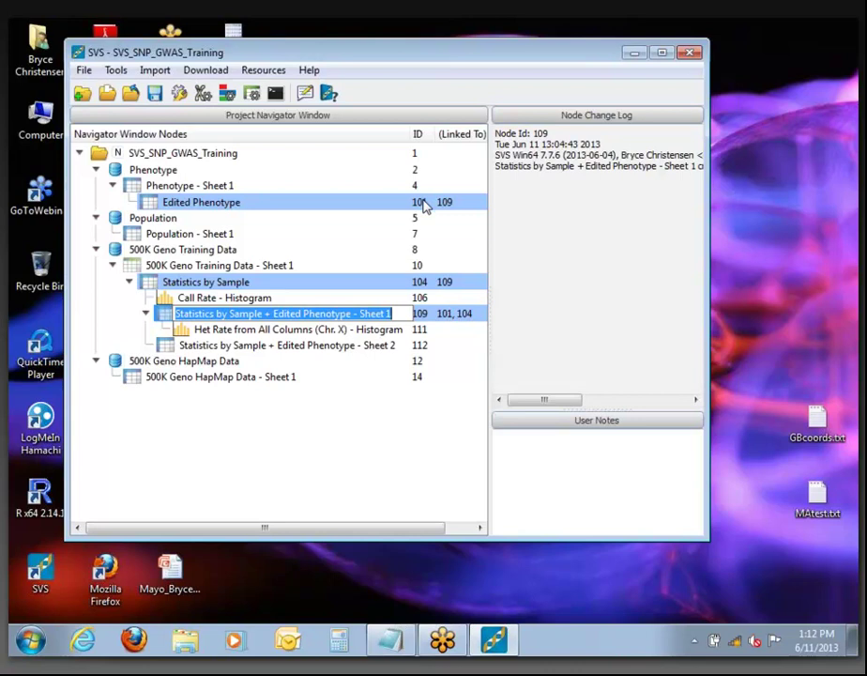
key("Return")
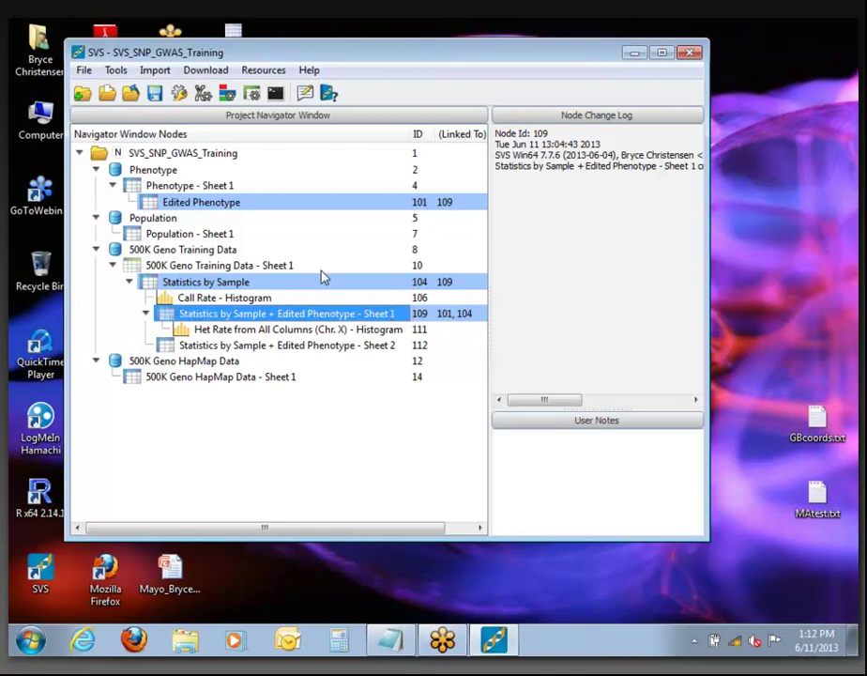
left_click(233, 331)
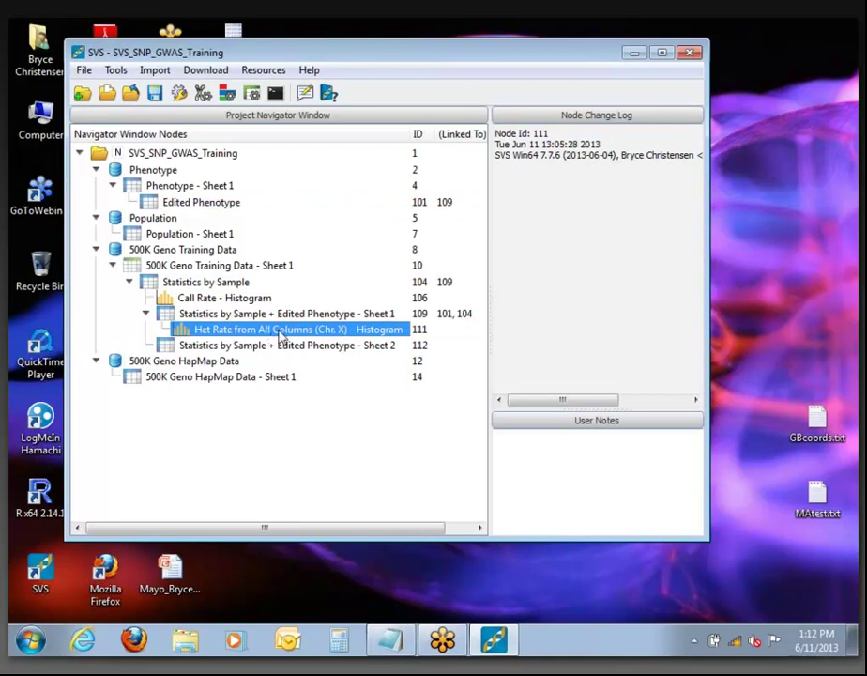
left_click(185, 317)
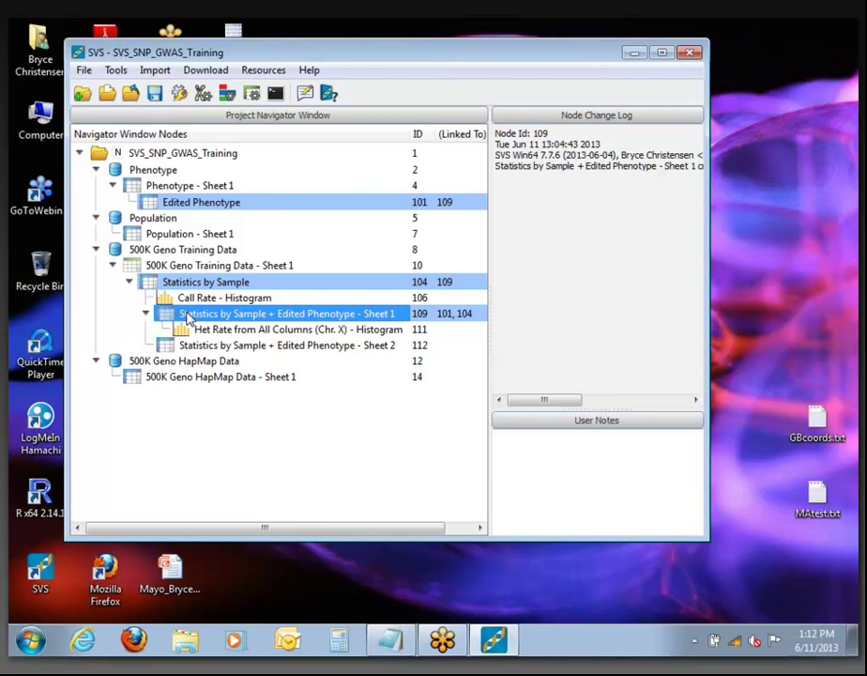
View Sheet 1 and the sorted Sheet 2 of the joined spreadsheet, leave Sheet 1 open, and return to the project navigator
double_click(186, 317)
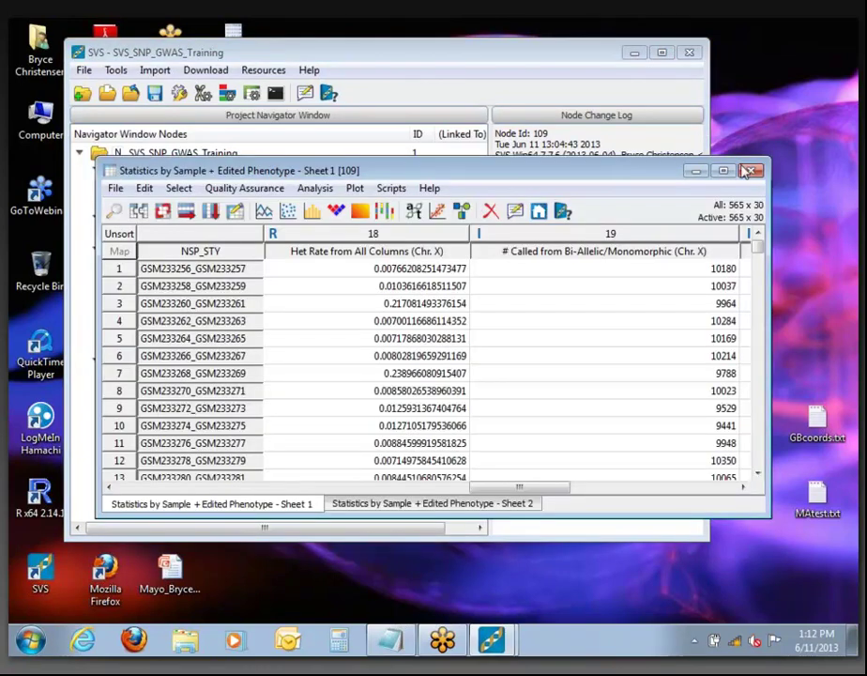
left_click(750, 170)
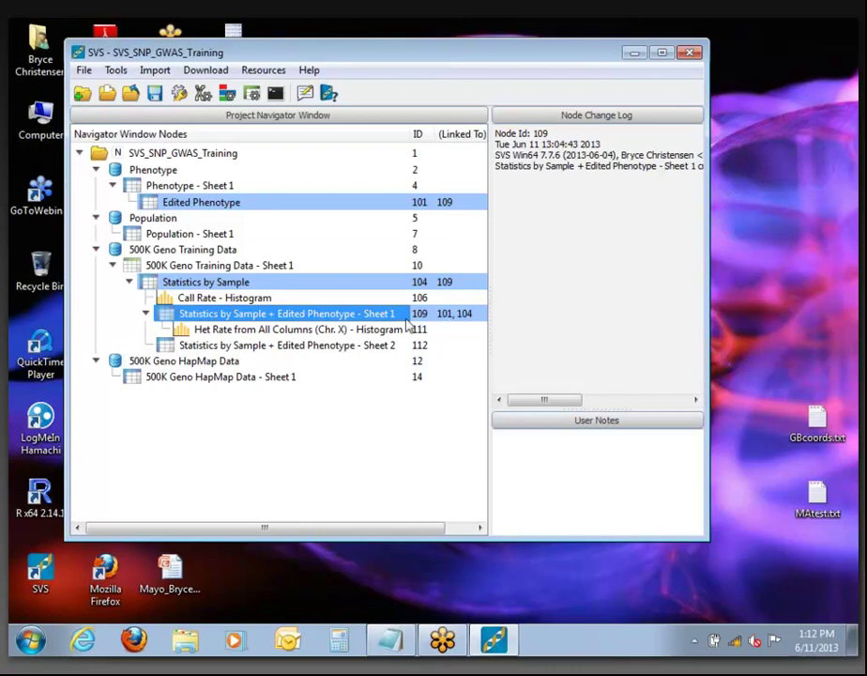
double_click(225, 321)
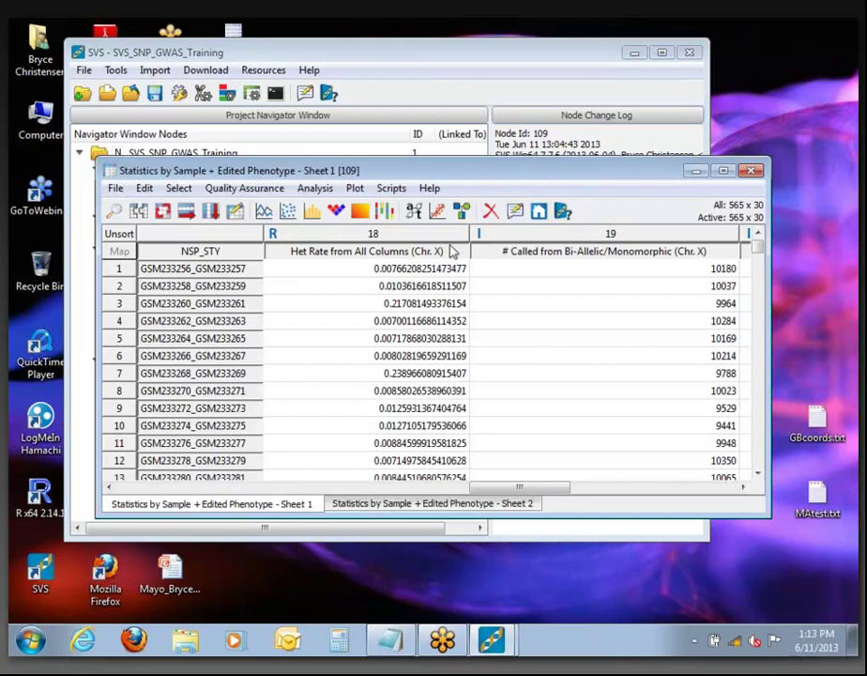
left_click_drag(488, 175, 524, 107)
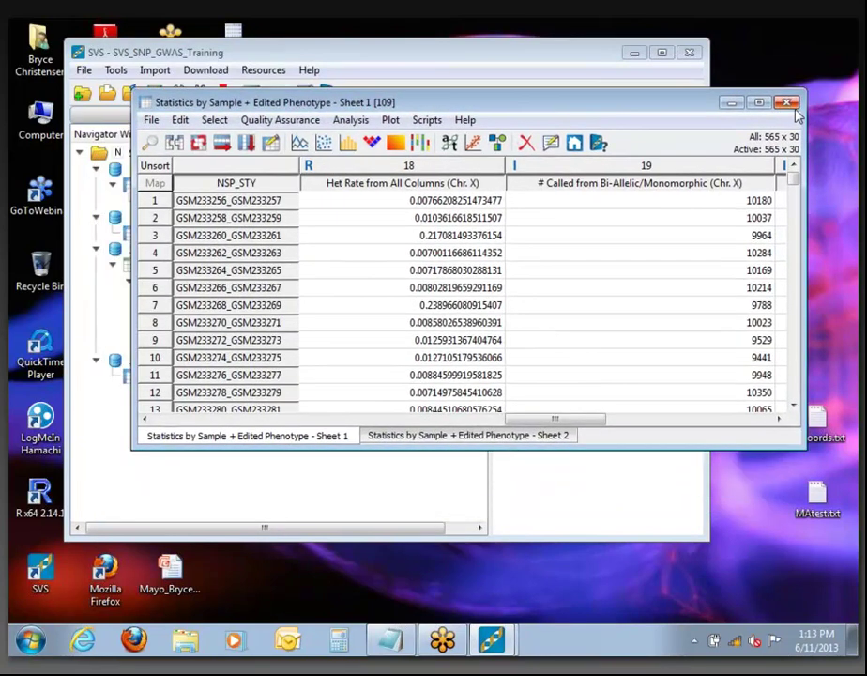
left_click(510, 436)
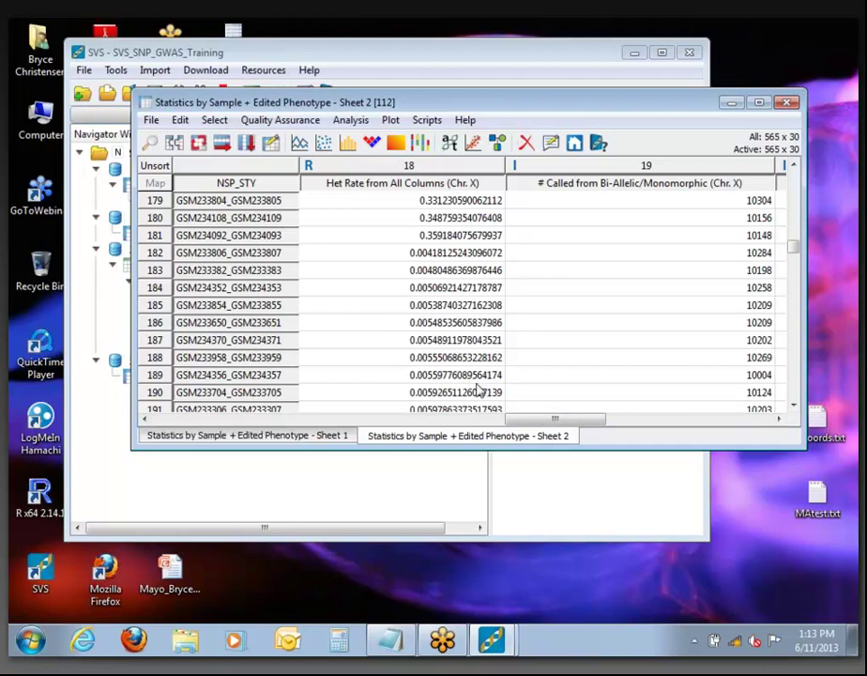
left_click(787, 104)
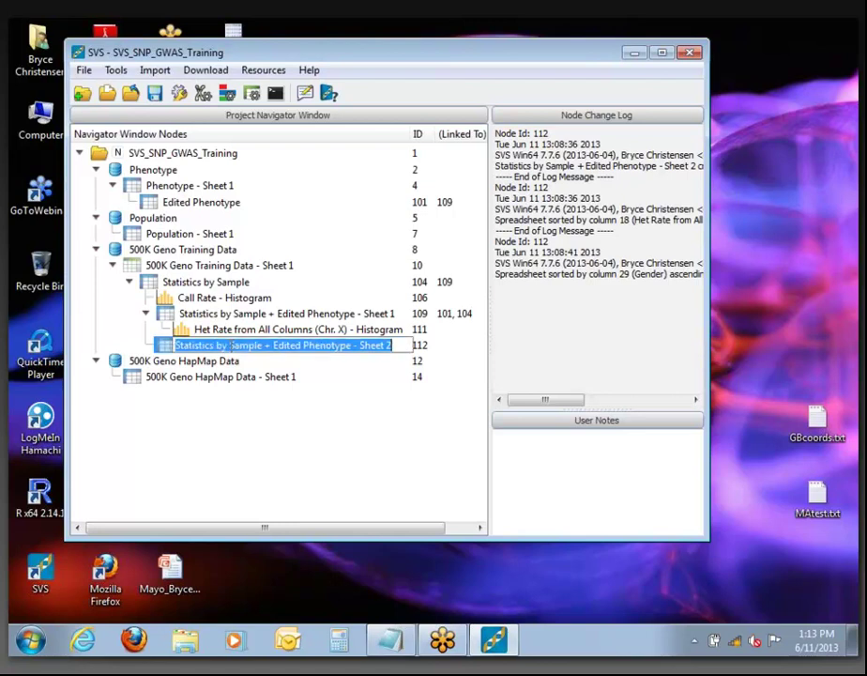
double_click(230, 315)
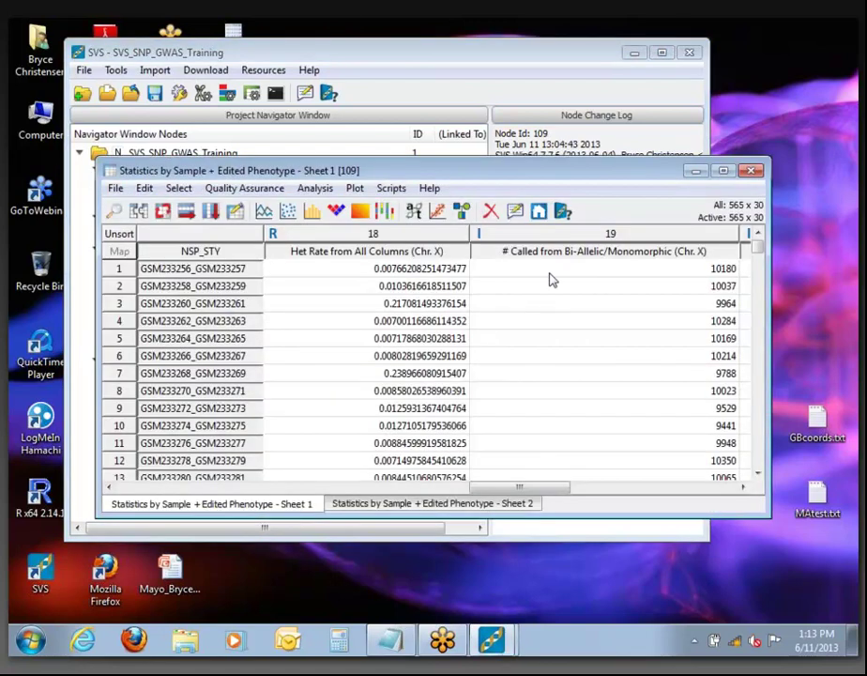
left_click(380, 62)
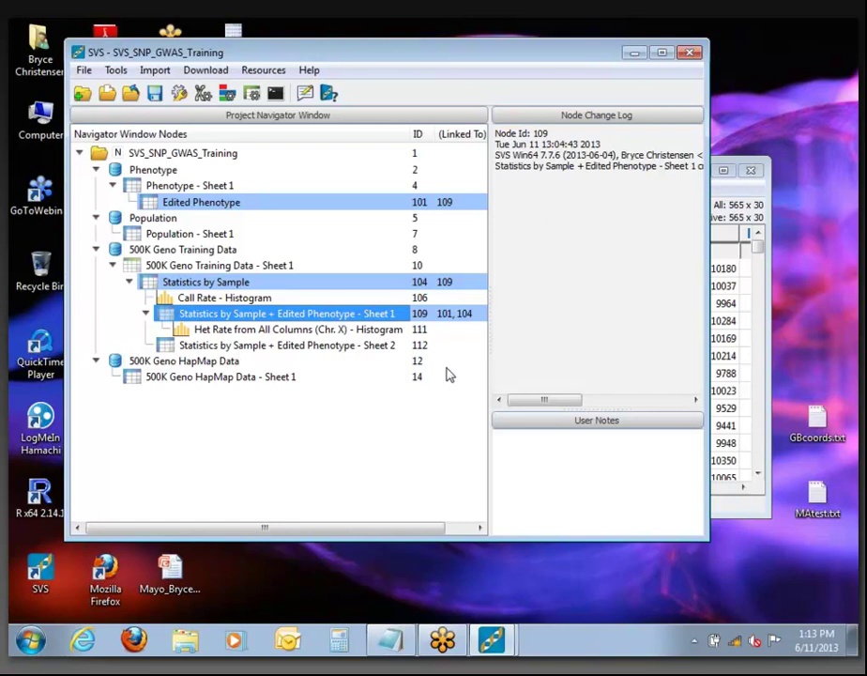
Open 500K Geno Training Data - Sheet 1, expand its marker map, examine the last chromosome X columns, and widen the spreadsheet window
double_click(181, 266)
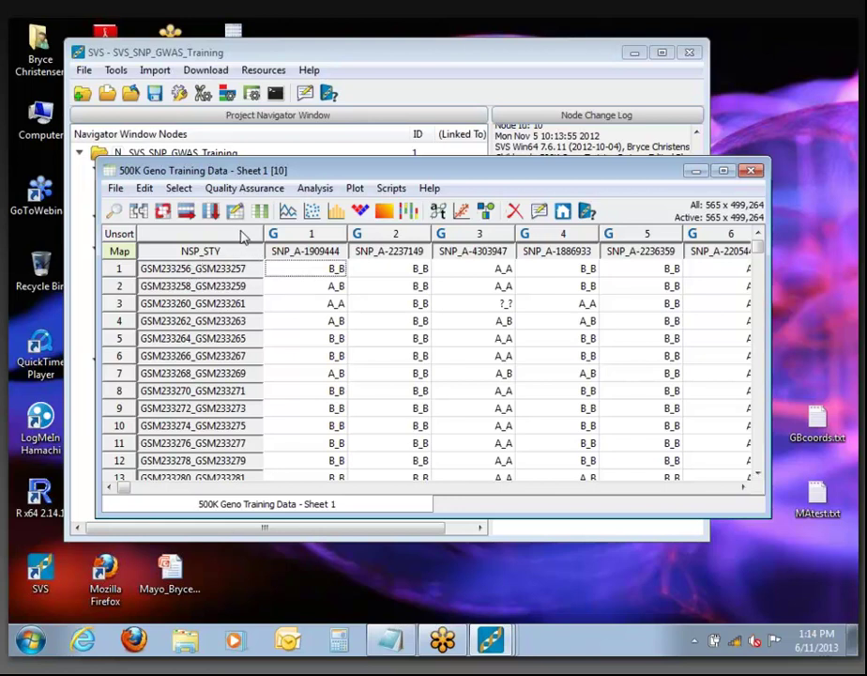
left_click(119, 252)
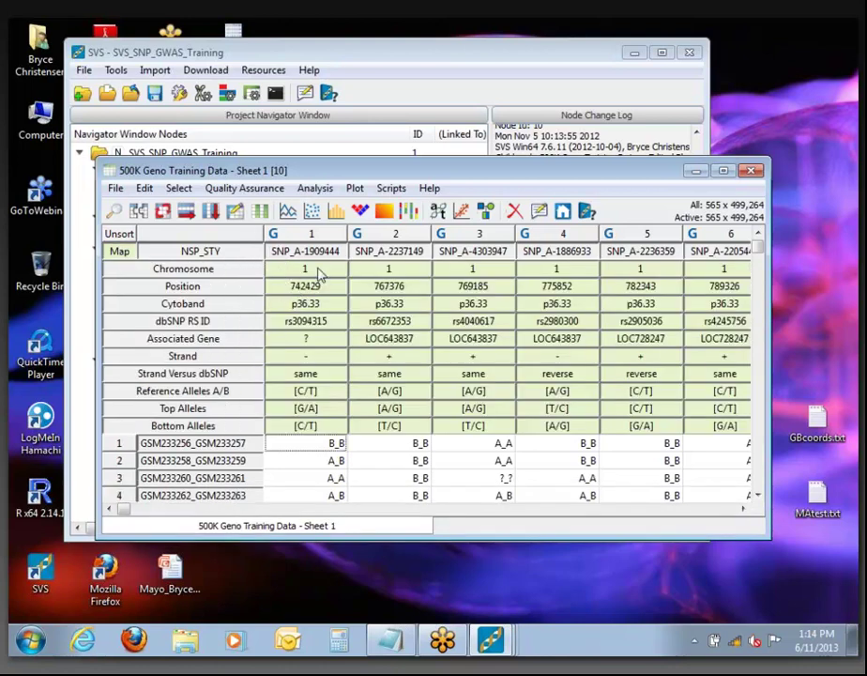
left_click_drag(128, 509, 740, 472)
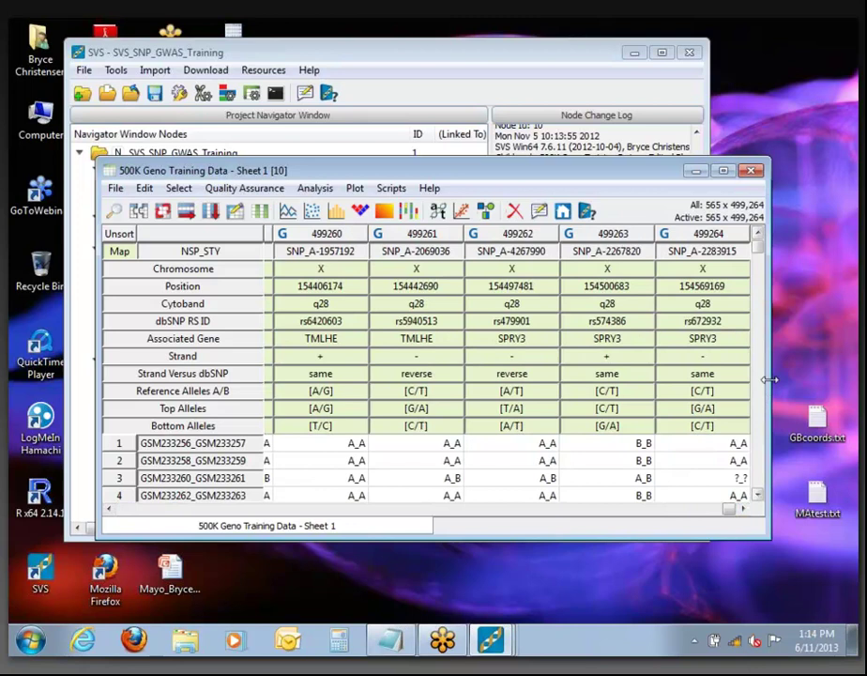
left_click_drag(769, 379, 814, 374)
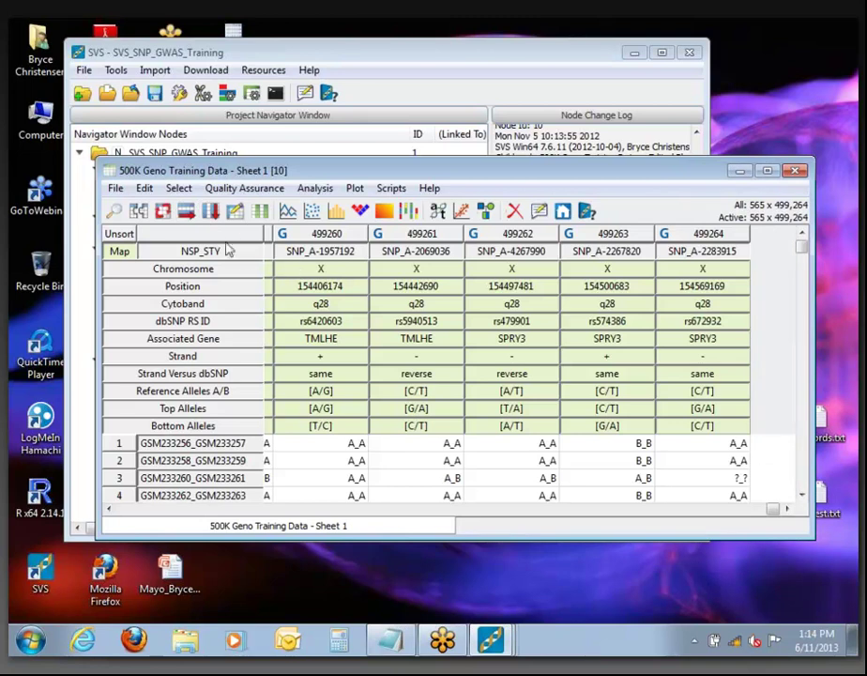
Activate only chromosomes 1 to 22 in the 500K Geno Training Data, excluding X, and make the resulting Sheet 2 window taller
left_click(179, 188)
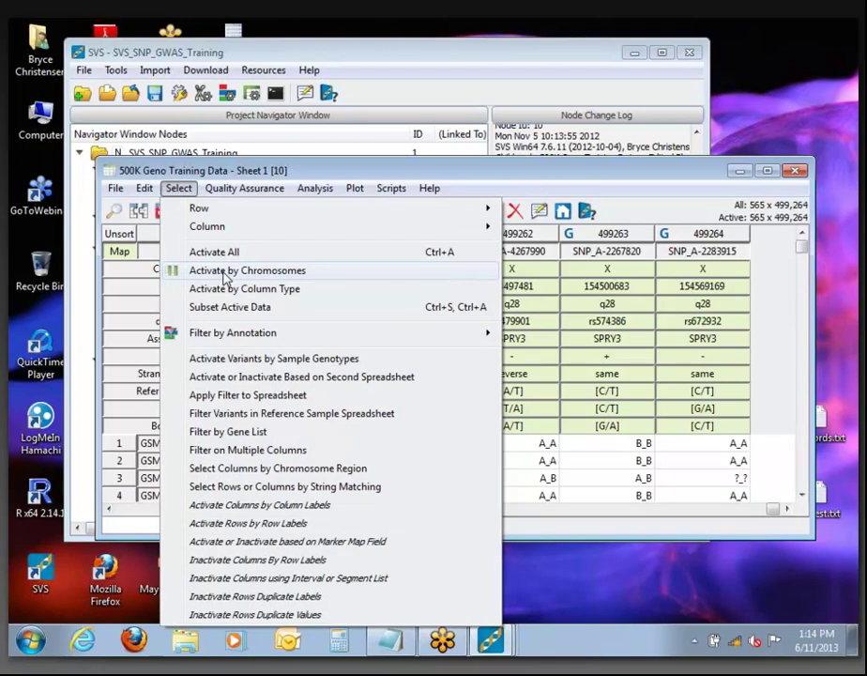
left_click(225, 272)
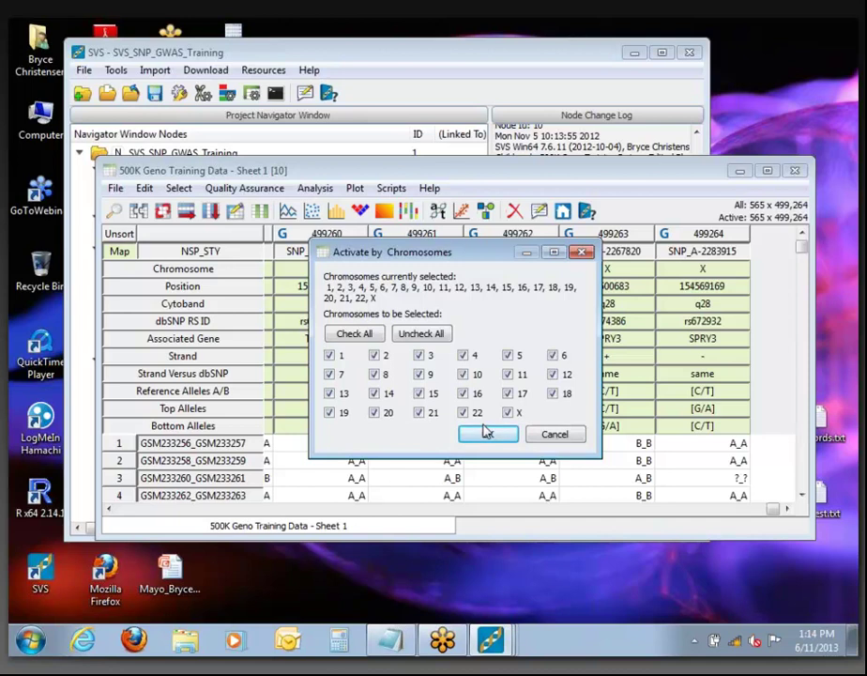
left_click_drag(485, 252, 218, 75)
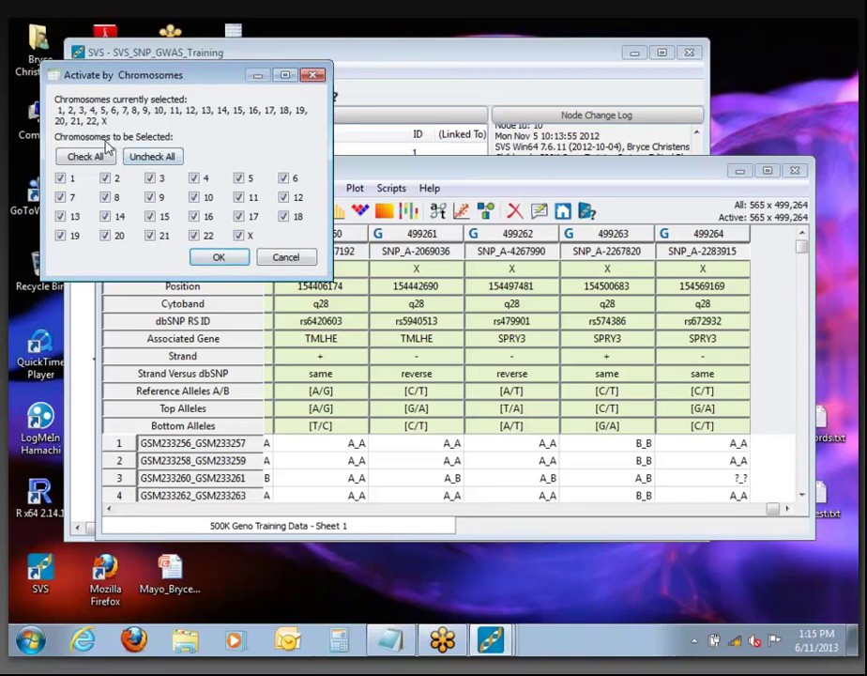
left_click(242, 237)
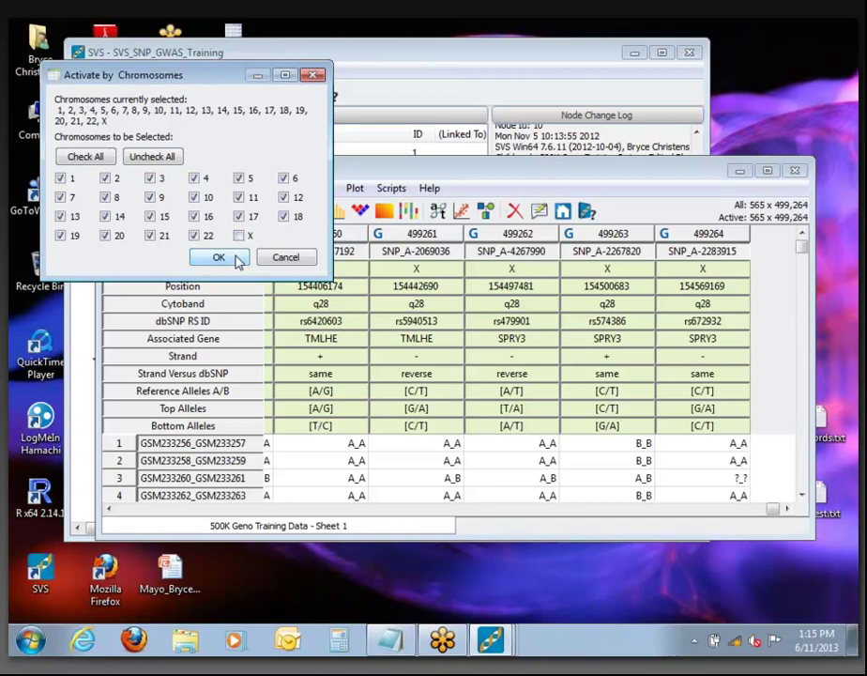
left_click(238, 259)
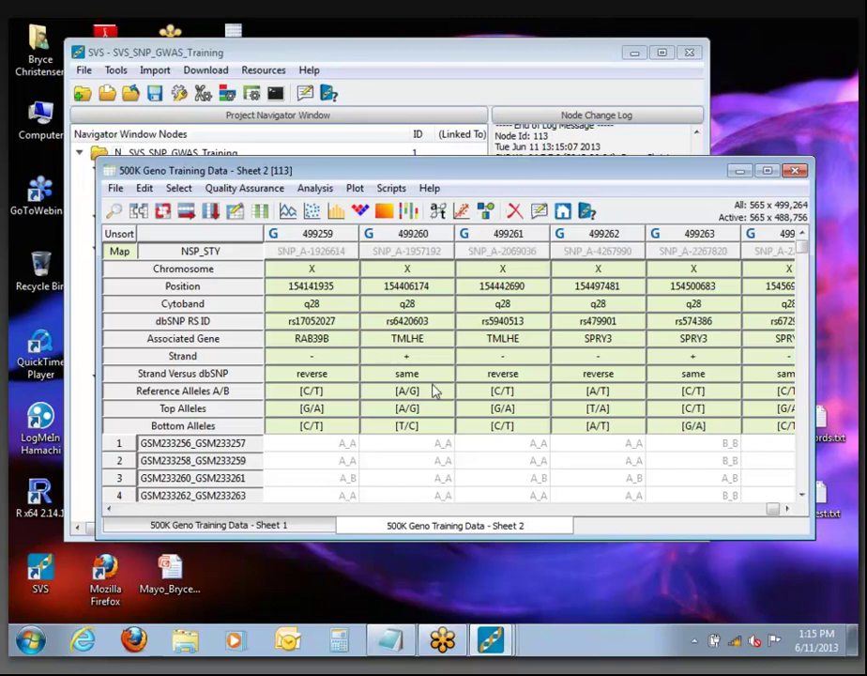
left_click_drag(775, 510, 562, 515)
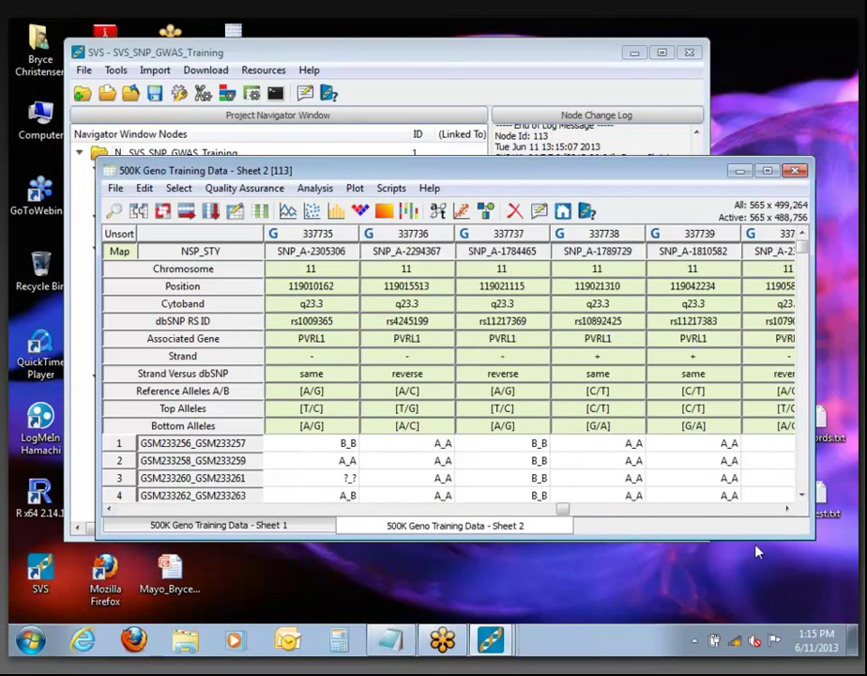
left_click_drag(754, 554, 751, 593)
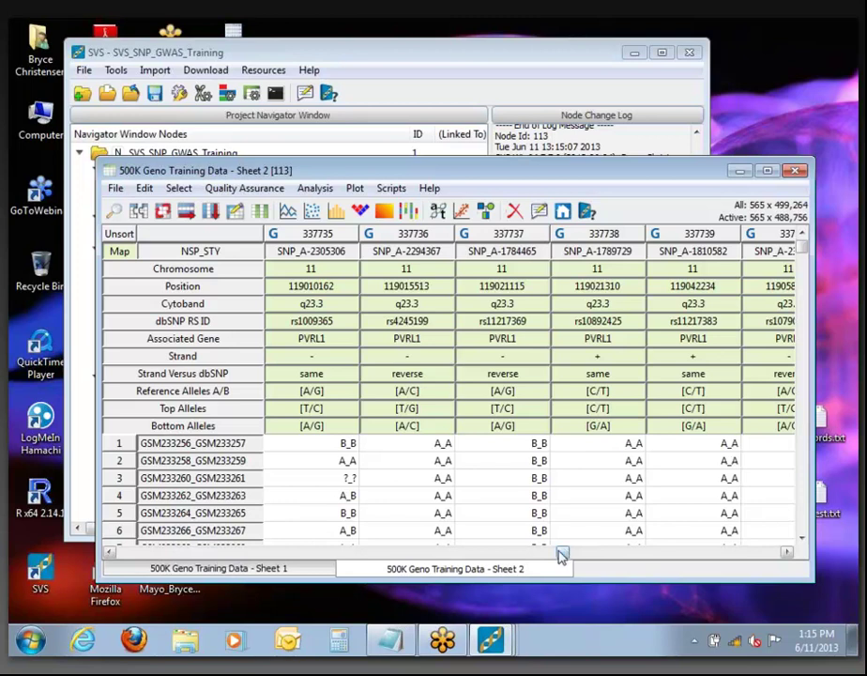
Start Genotype Filtering by Marker on Sheet 2 and replace the Hardy Weinberg P-value criterion with Fisher's exact test for HWE
left_click(251, 188)
mouse_move(410, 215)
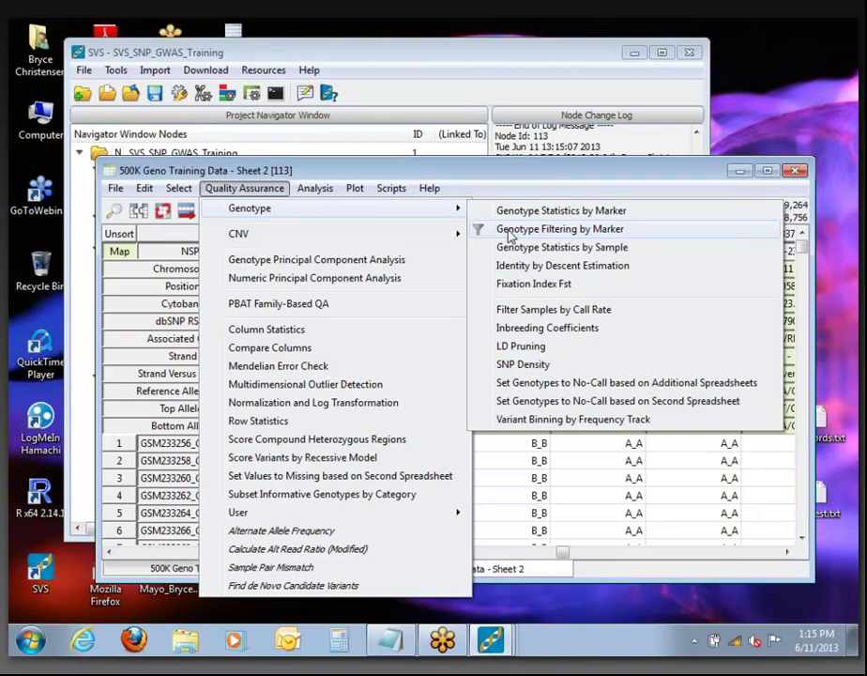
left_click(509, 235)
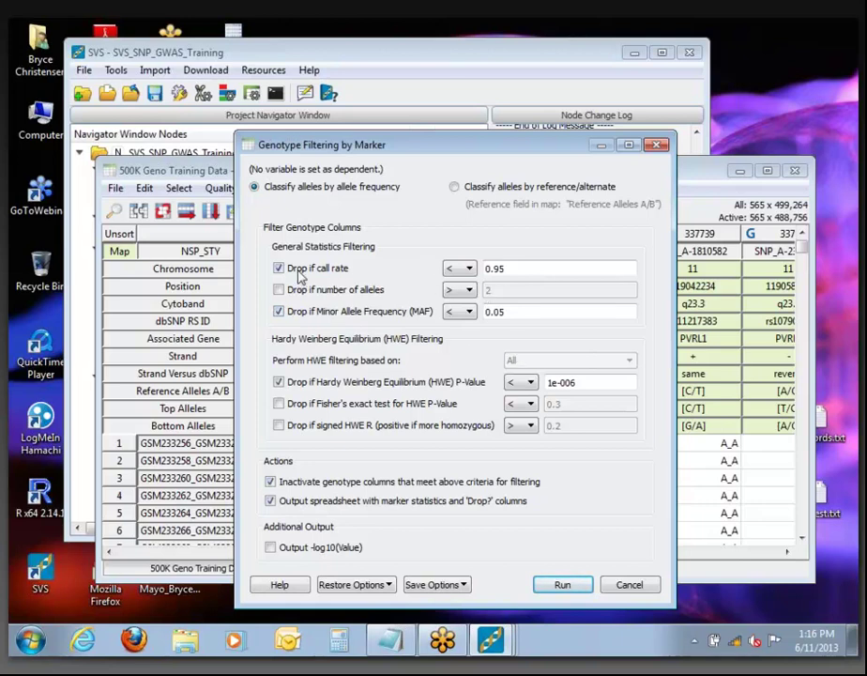
left_click(528, 269)
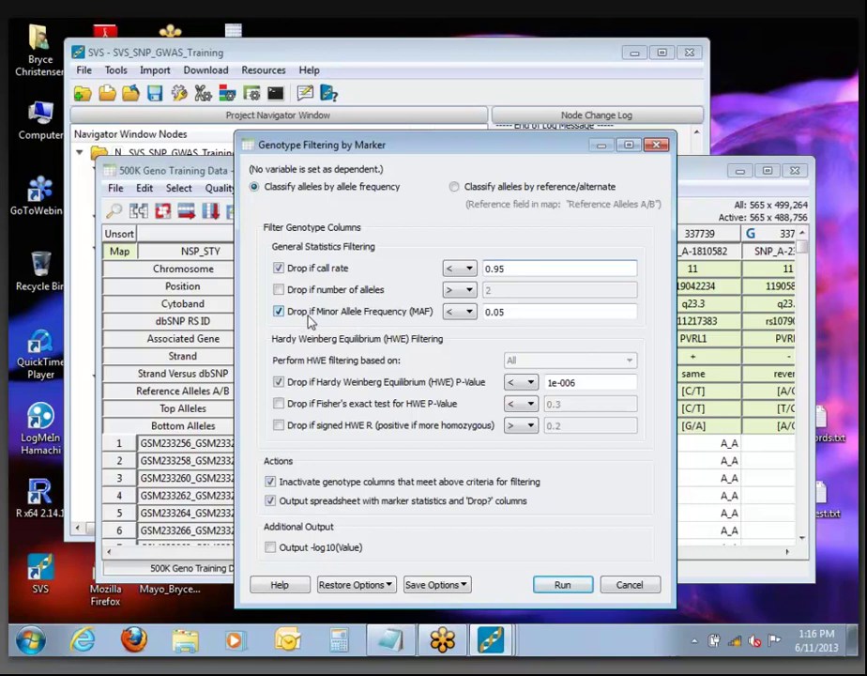
left_click(279, 404)
left_click(279, 382)
left_click(278, 382)
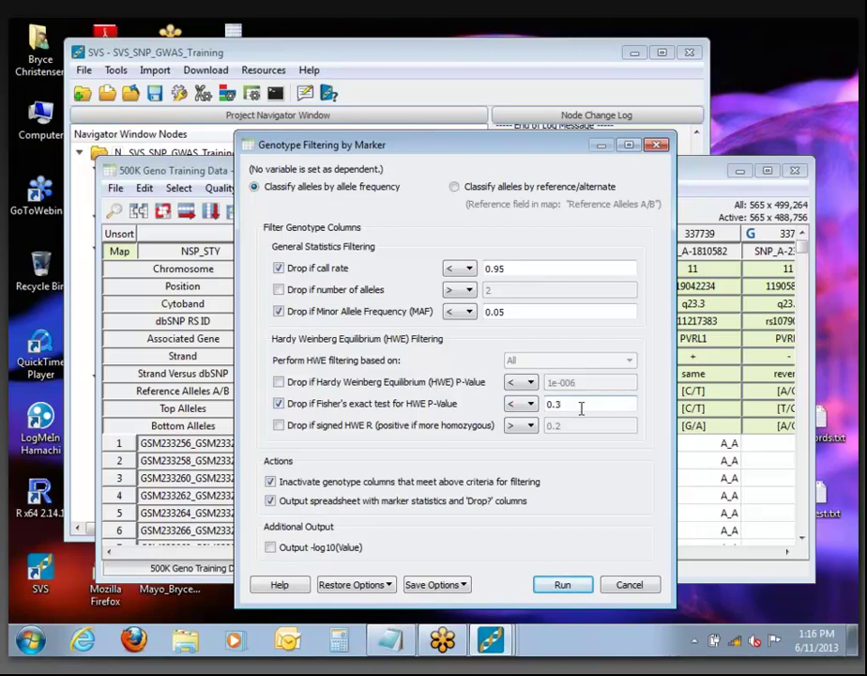
Set the Fisher's exact test HWE P-value threshold to drop markers below 1e-5 and run the marker filtering
key("BackSpace")
key("BackSpace")
key("BackSpace")
type("1e-5")
left_click(561, 586)
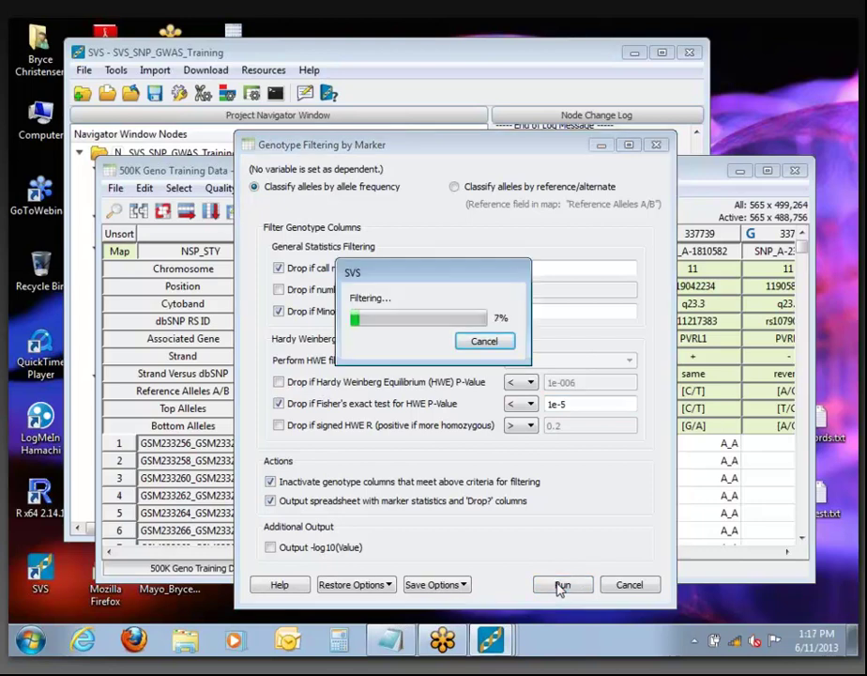
left_click_drag(407, 280, 193, 135)
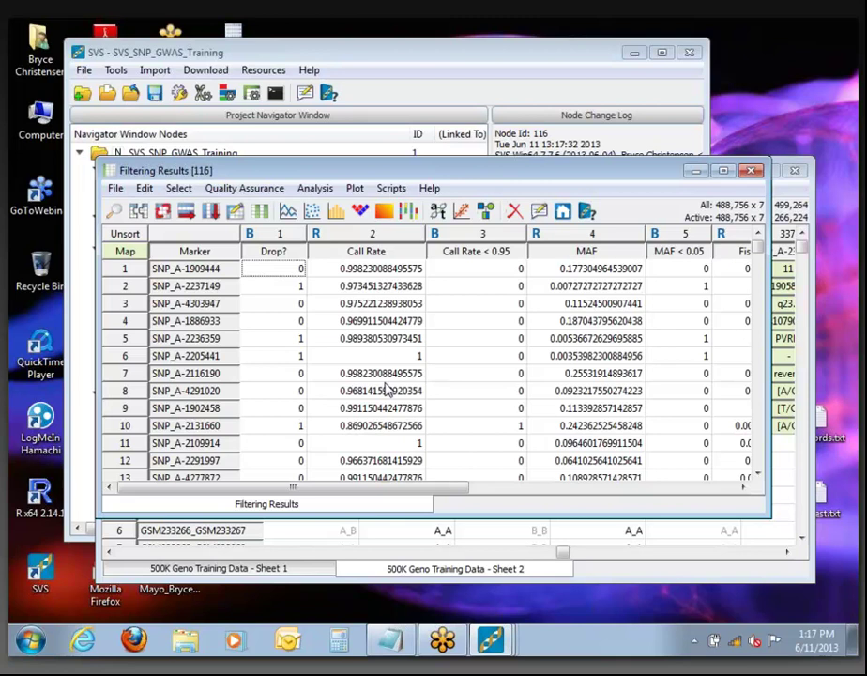
Count the true and false values in the Drop? column of the maximized Filtering Results spreadsheet
left_click(724, 171)
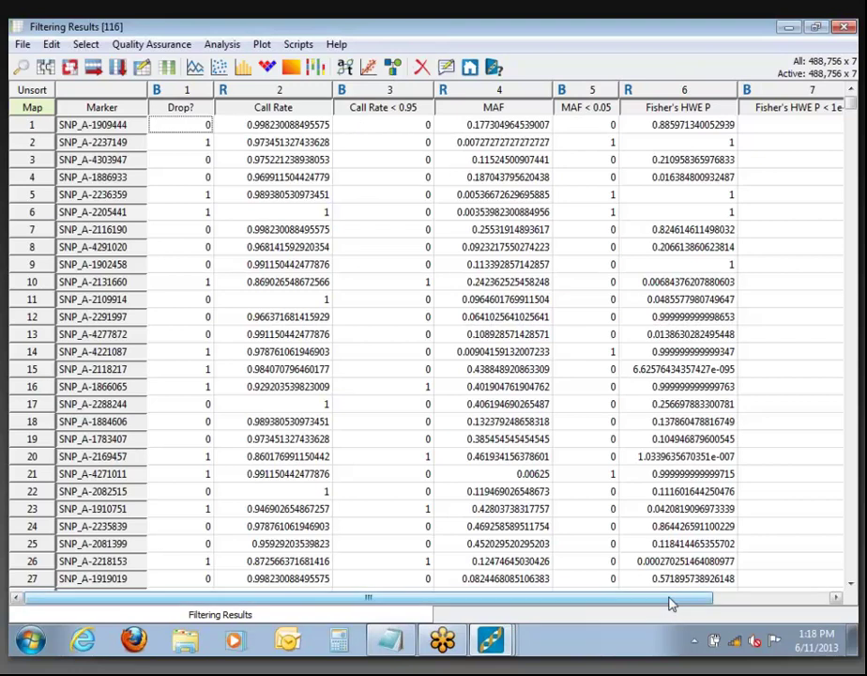
left_click(157, 90)
left_click(156, 90)
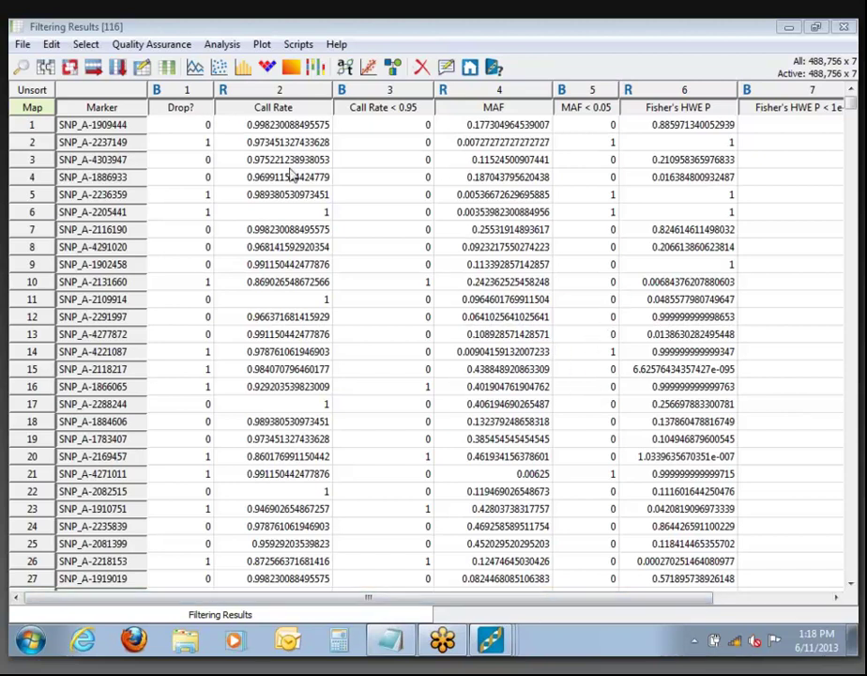
right_click(168, 92)
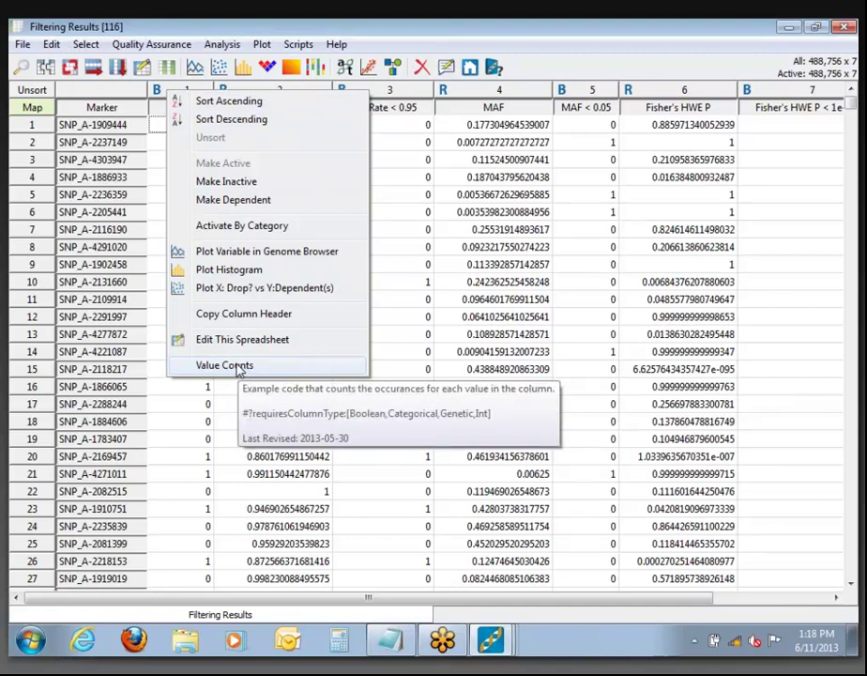
left_click(226, 366)
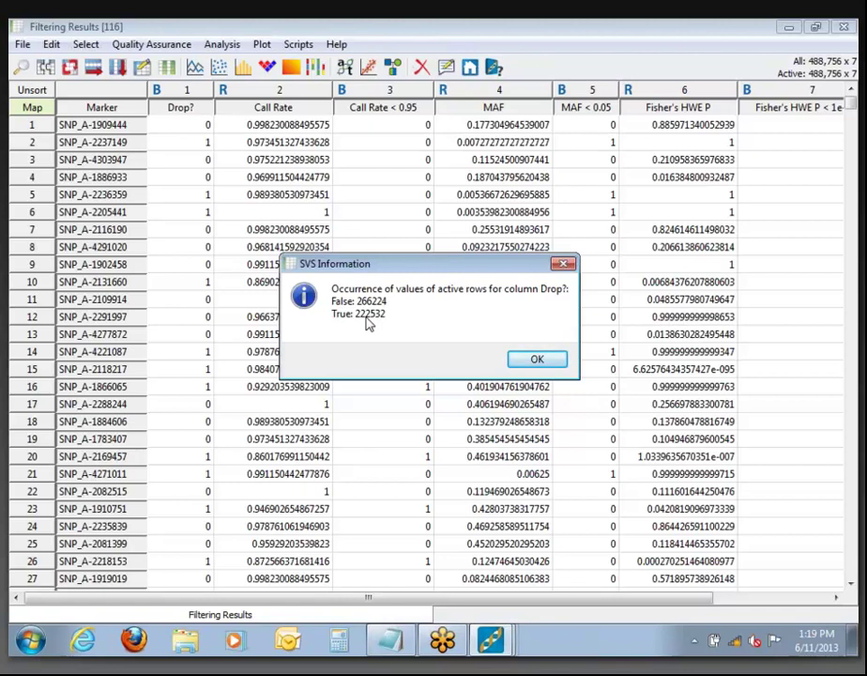
left_click(544, 360)
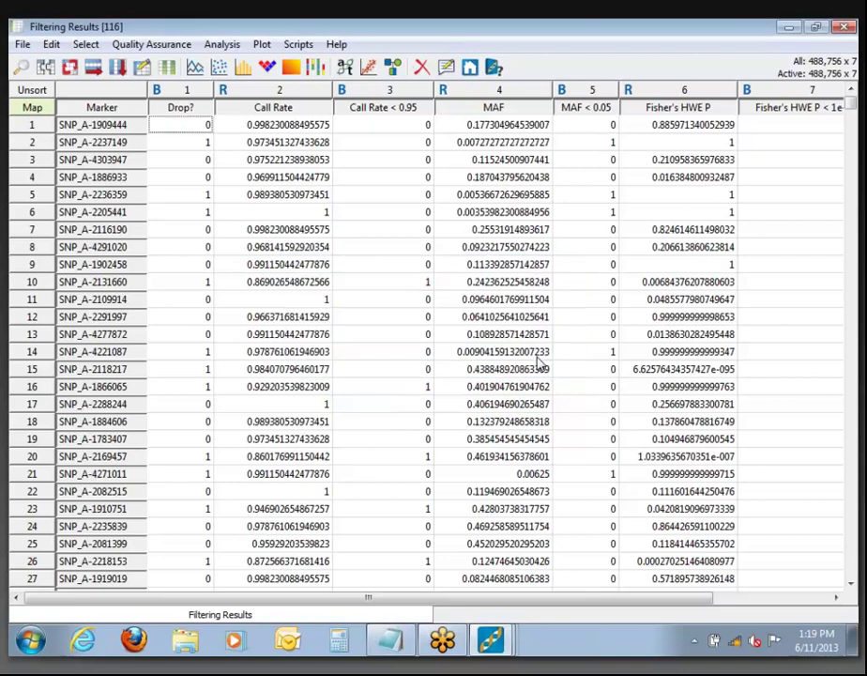
Plot a histogram of the Call Rate column, inspect its low-count bins, reset the zoom and close the graph
right_click(293, 106)
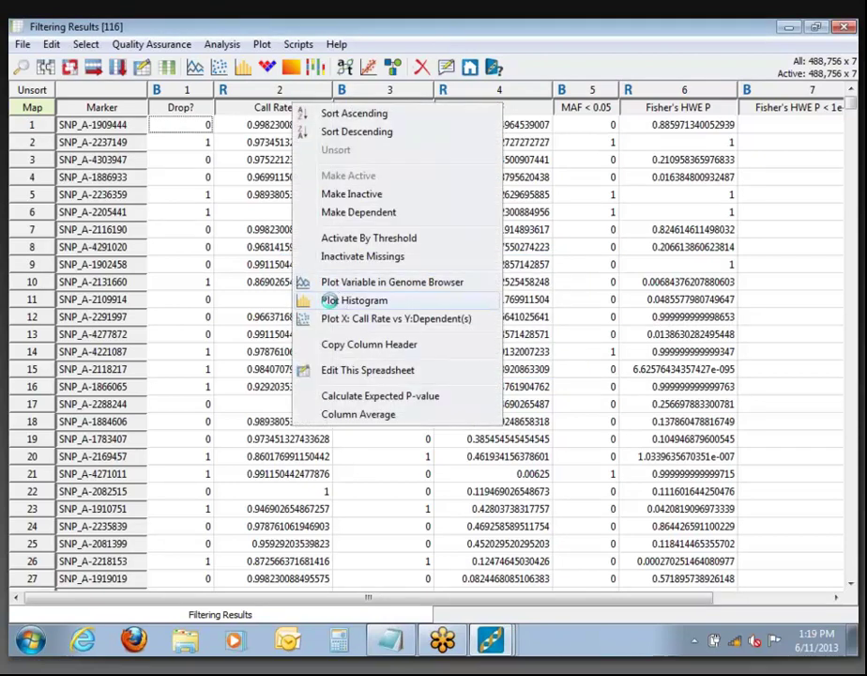
left_click(330, 301)
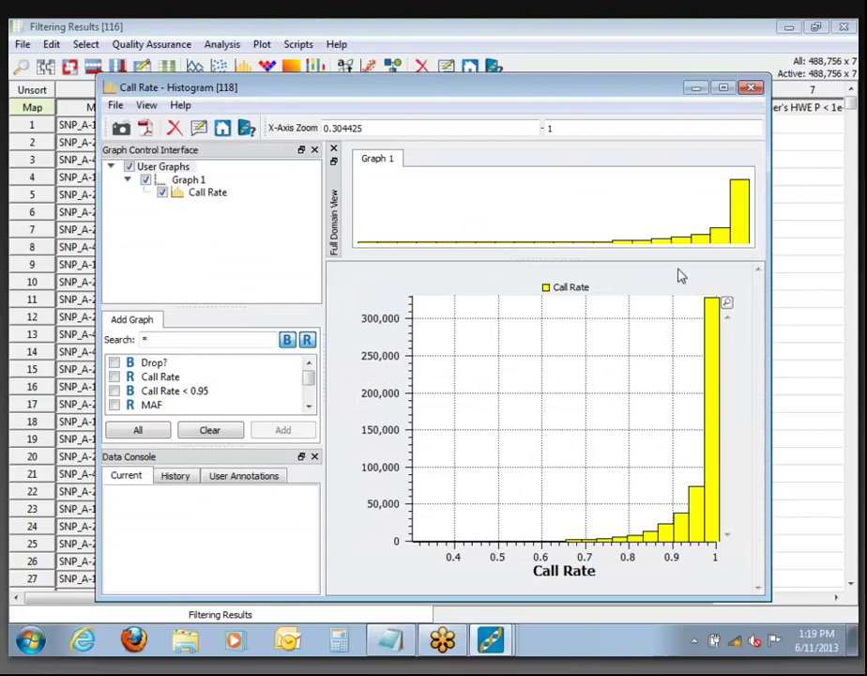
left_click(724, 91)
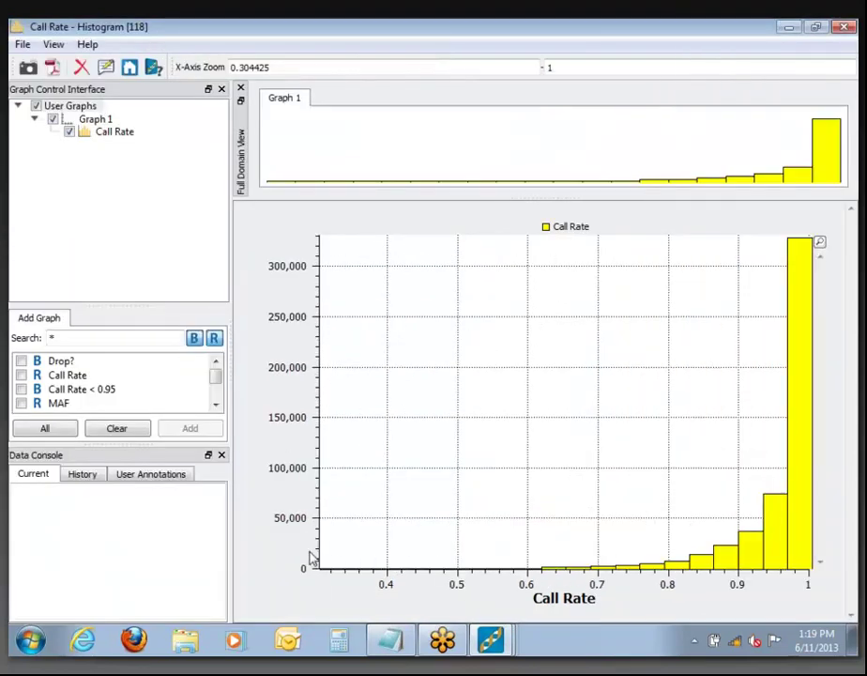
left_click(321, 588)
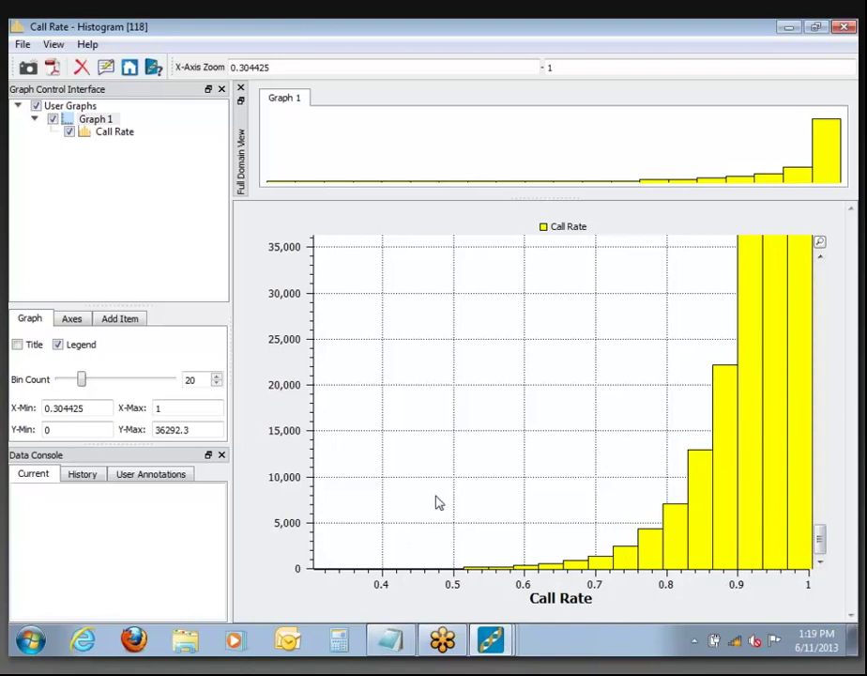
right_click(617, 393)
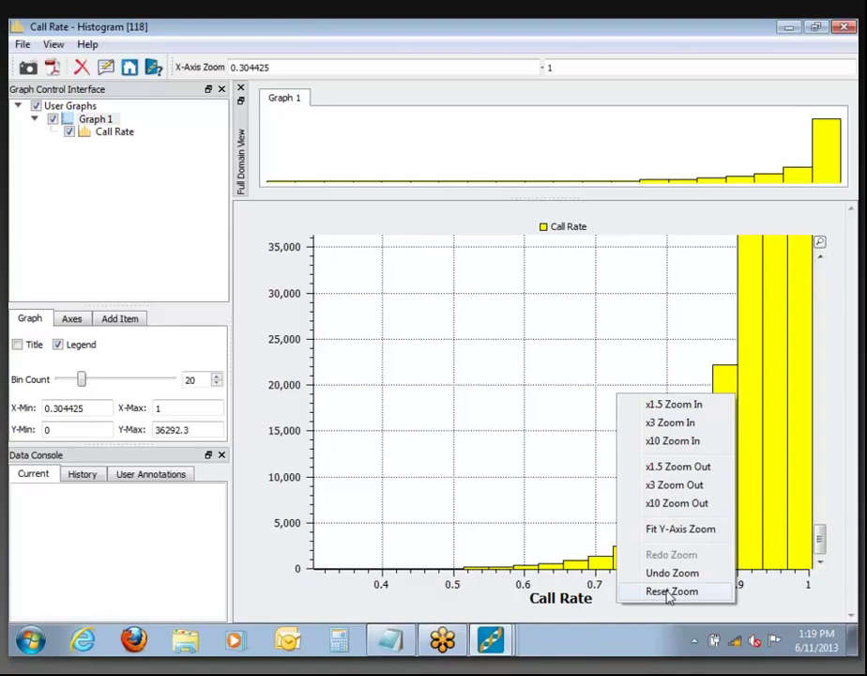
left_click(682, 585)
left_click(843, 26)
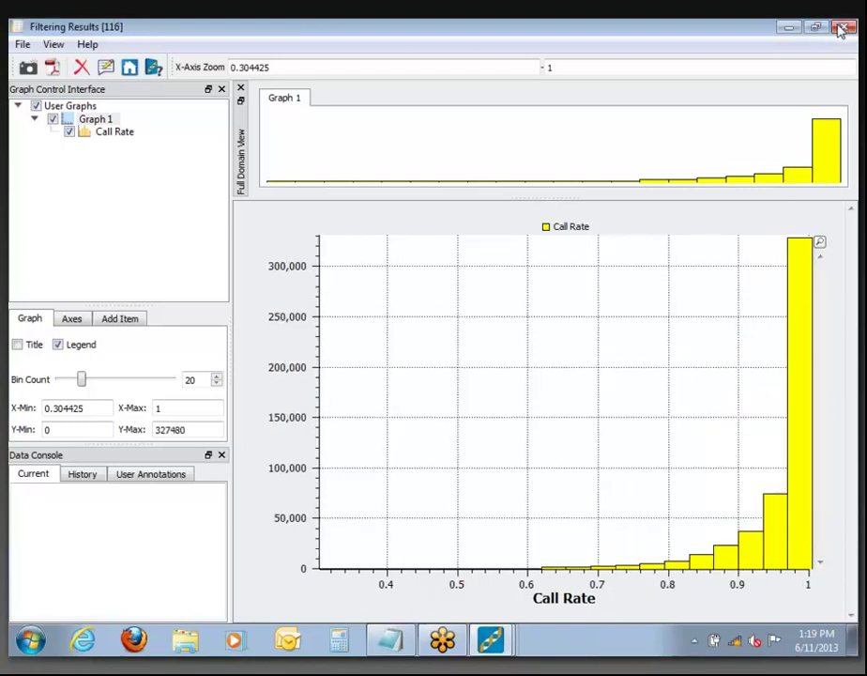
Plot a histogram of the MAF column and close both the graph and the Filtering Results spreadsheet
right_click(474, 111)
left_click(507, 304)
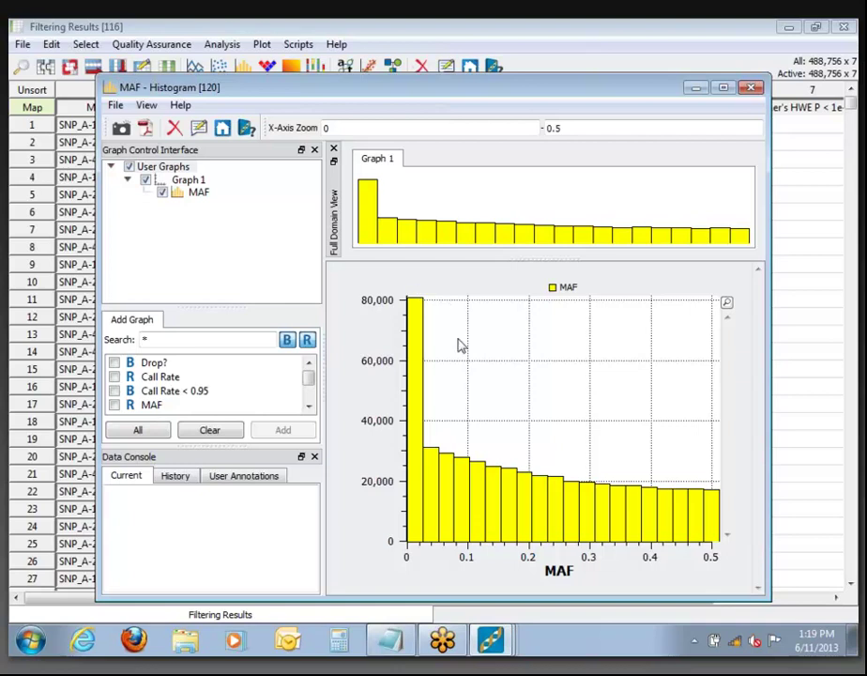
left_click(751, 87)
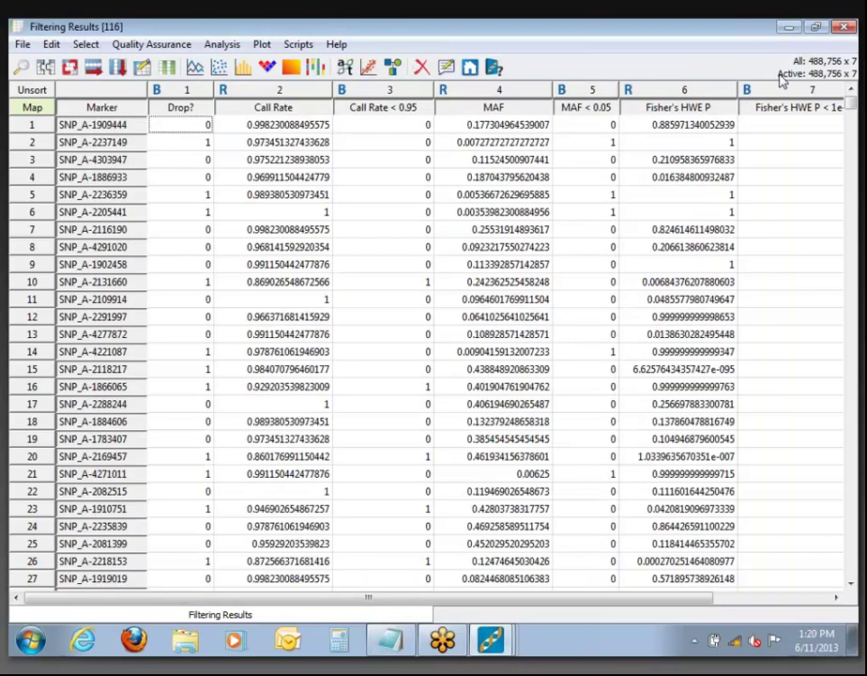
left_click(846, 28)
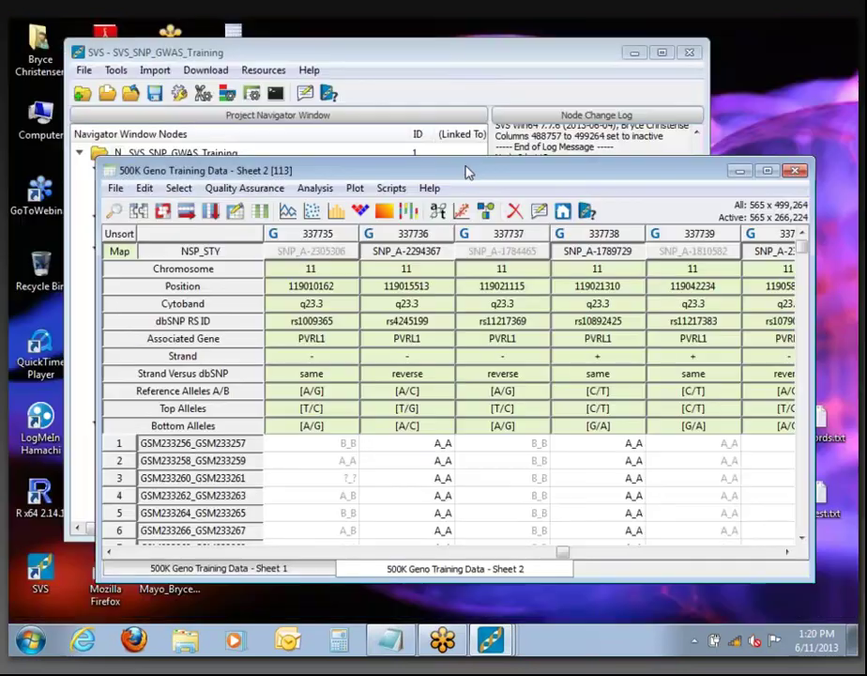
Maximize the Sheet 2 genotype spreadsheet, hide its marker map rows and return to the first marker column
left_click_drag(479, 170, 453, 108)
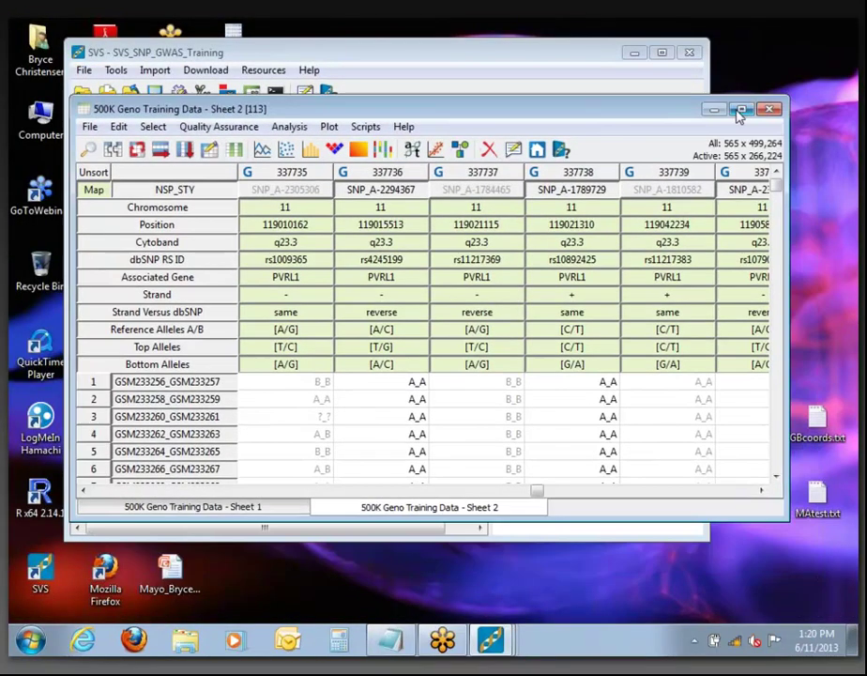
left_click(742, 110)
left_click(27, 109)
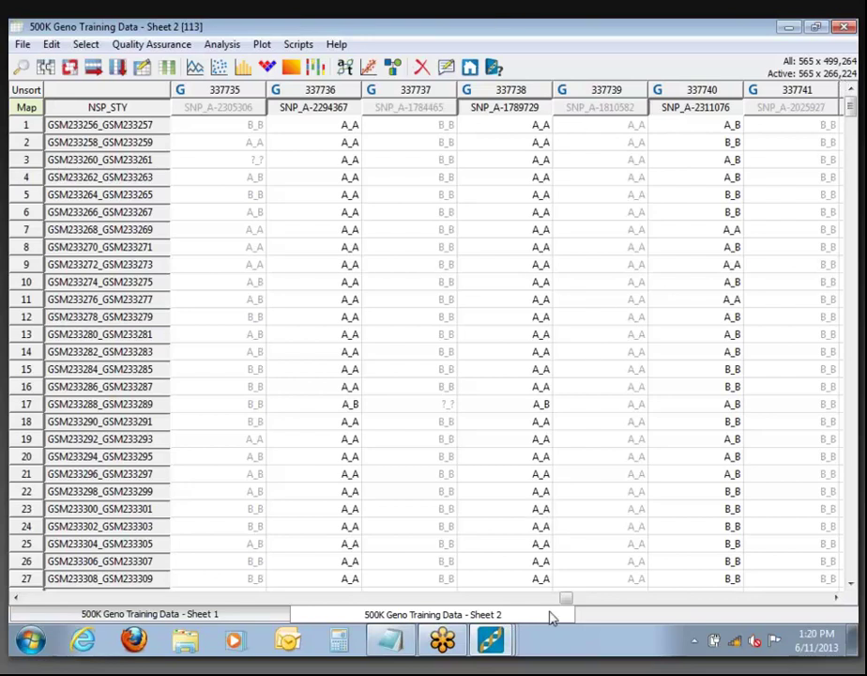
left_click_drag(567, 602, 24, 598)
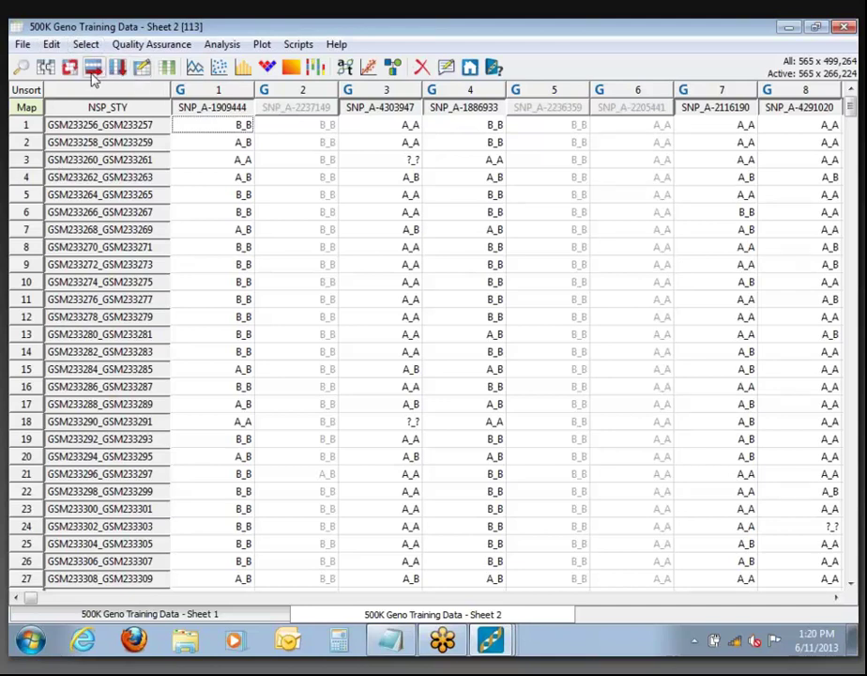
Create a subset spreadsheet from the active columns of Sheet 2 and close Sheet 2
left_click(93, 69)
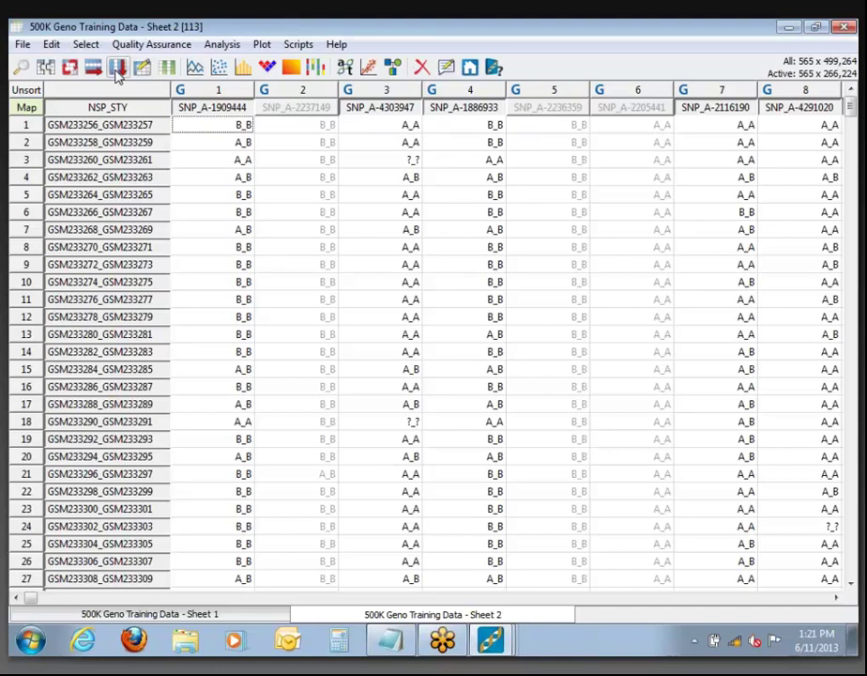
left_click(117, 67)
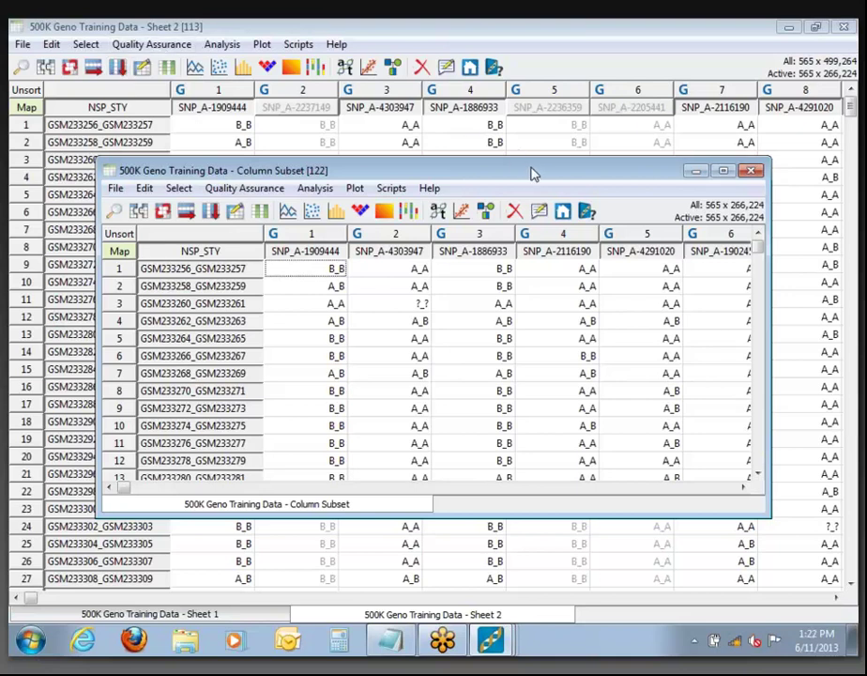
left_click_drag(531, 173, 554, 160)
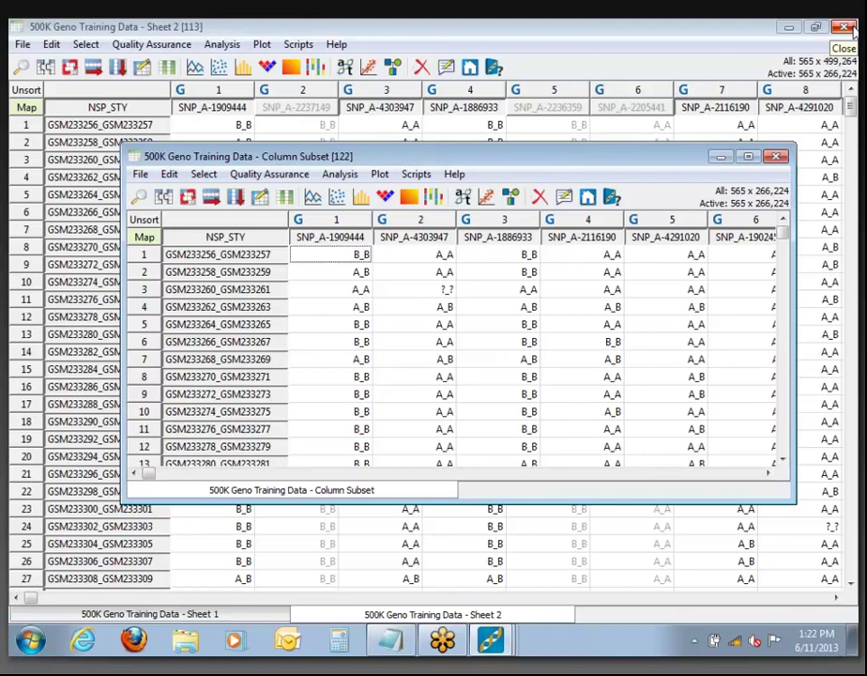
left_click(846, 29)
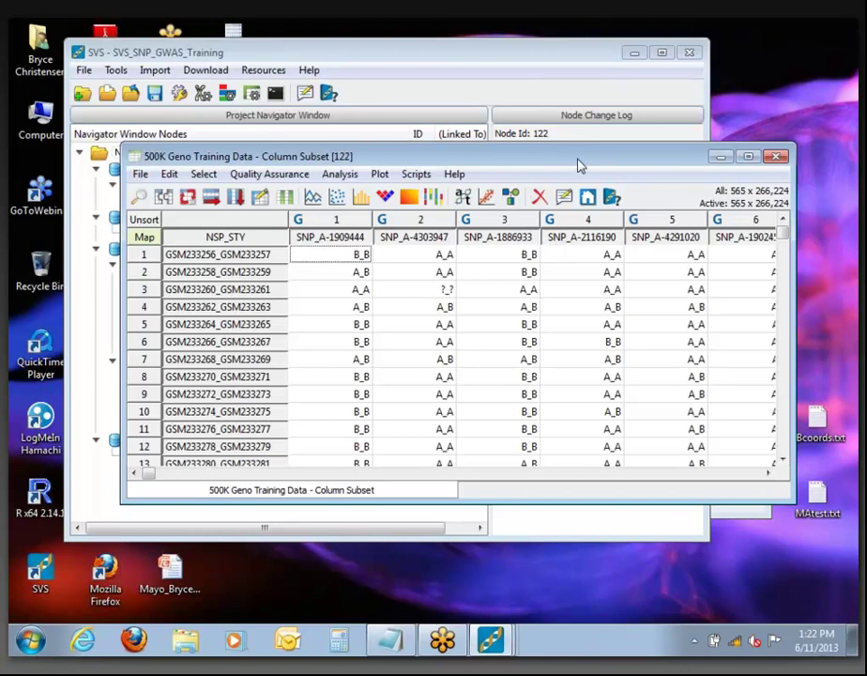
Rename the column subset node in the project navigator to "500K Geno Training Data - Filtered Data"
left_click_drag(570, 160, 598, 76)
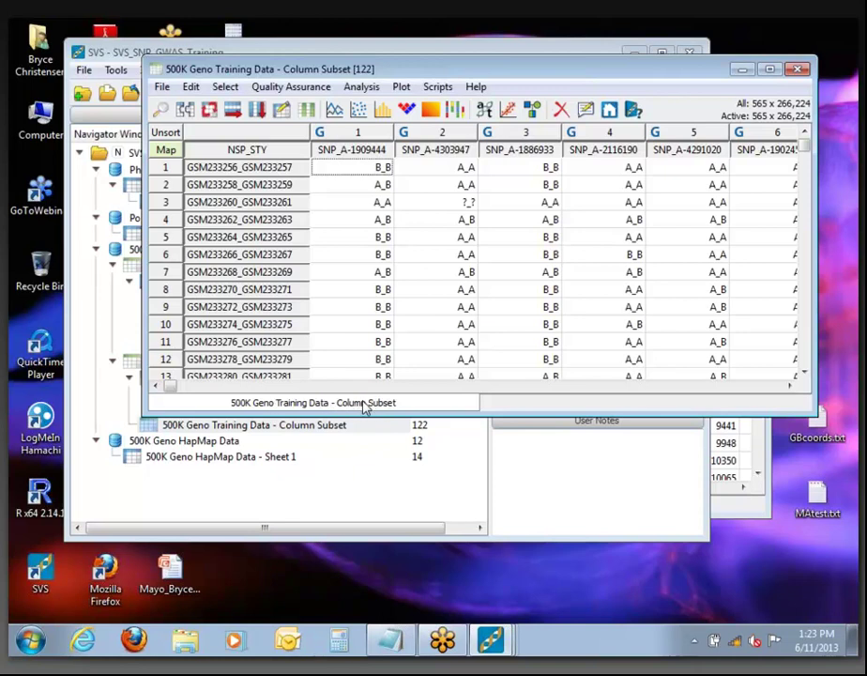
left_click(308, 426)
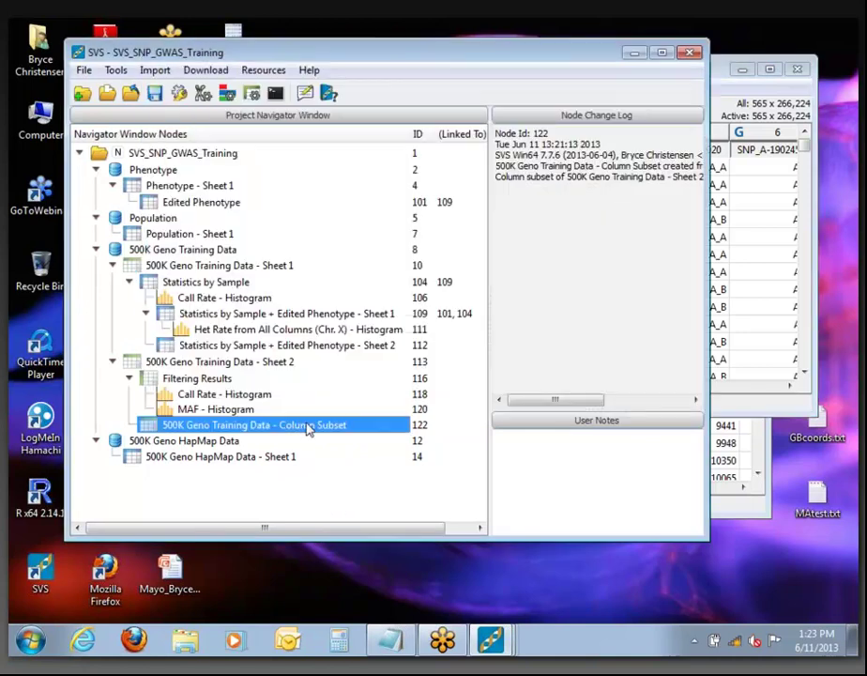
right_click(306, 428)
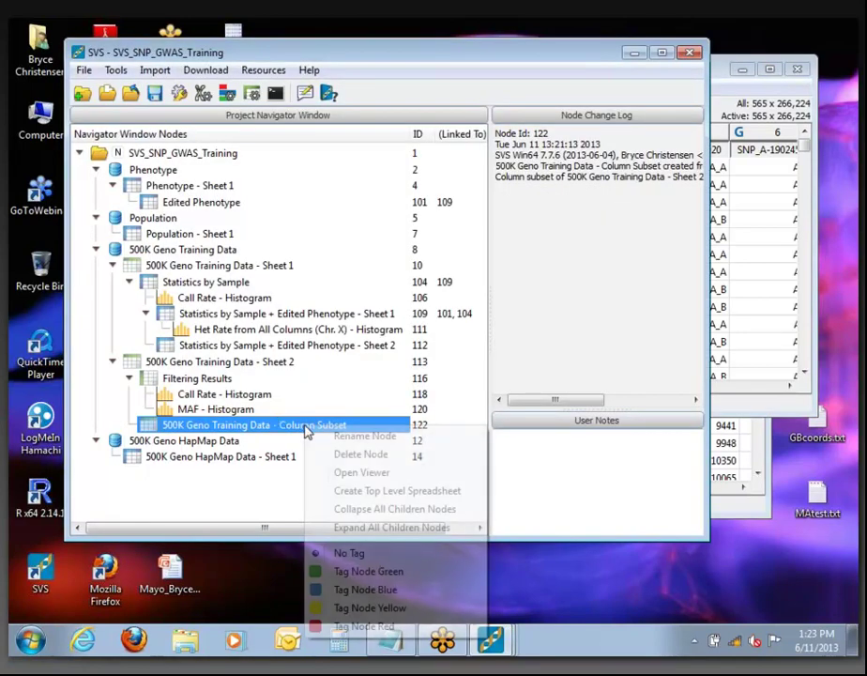
left_click(274, 428)
left_click(274, 428)
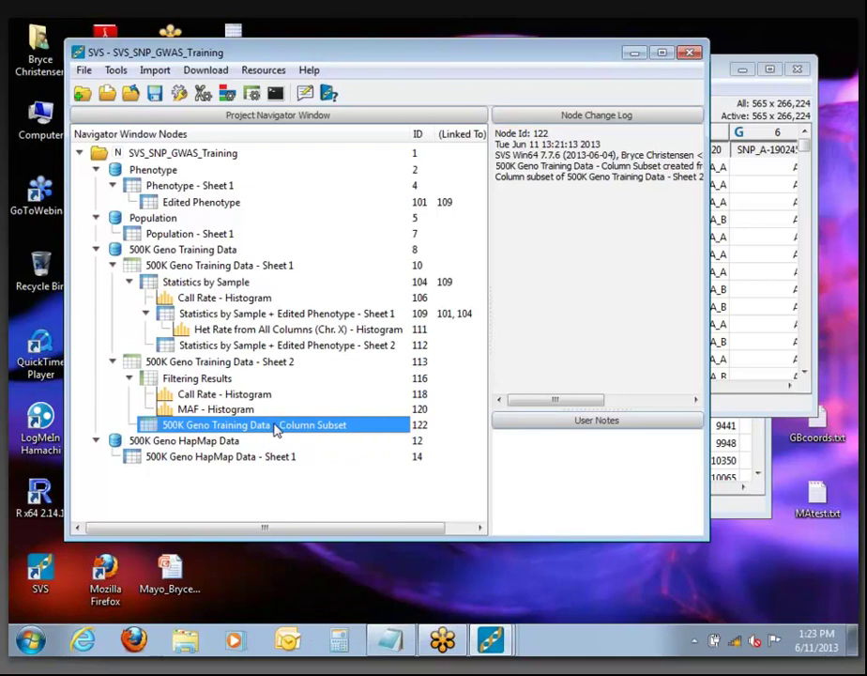
left_click(363, 425)
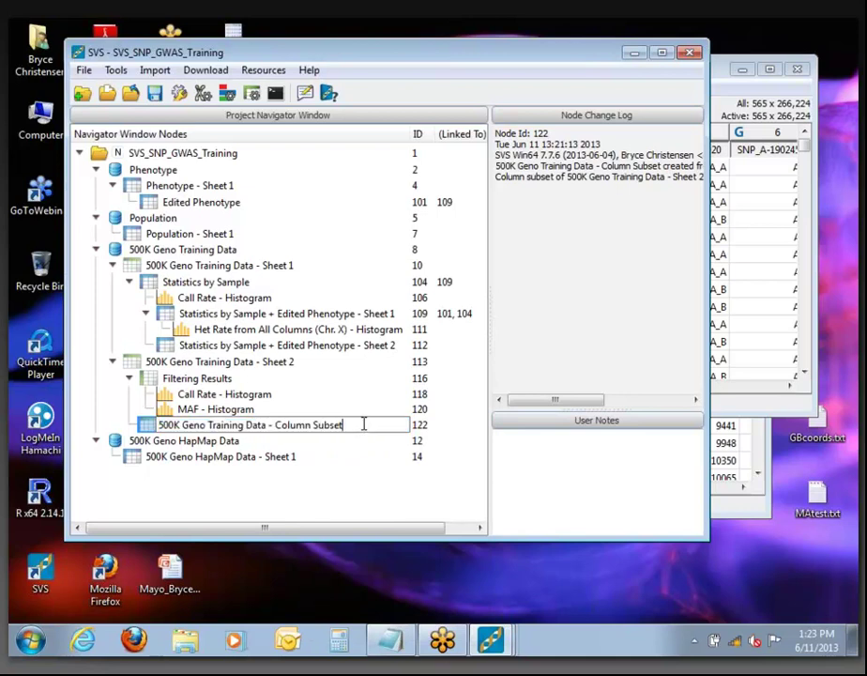
key("BackSpace")
key("BackSpace")
key("BackSpace")
key("BackSpace")
key("BackSpace")
key("BackSpace")
key("BackSpace")
key("BackSpace")
key("BackSpace")
key("BackSpace")
key("BackSpace")
key("BackSpace")
key("BackSpace")
type("Filtered Data")
key("Return")
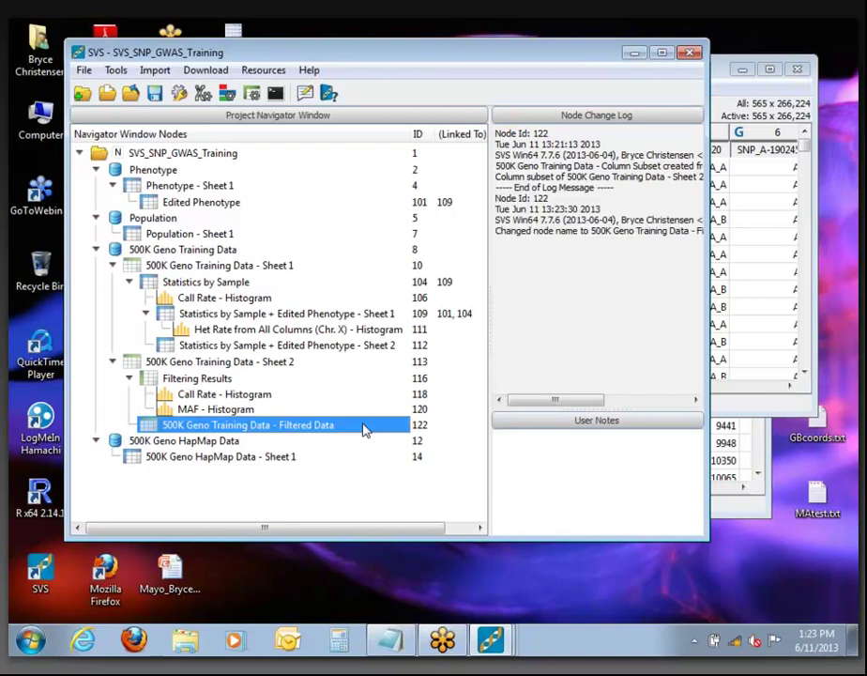
Open the Filtered Data spreadsheet from the project navigator and check the options available on its sheet tab
double_click(202, 428)
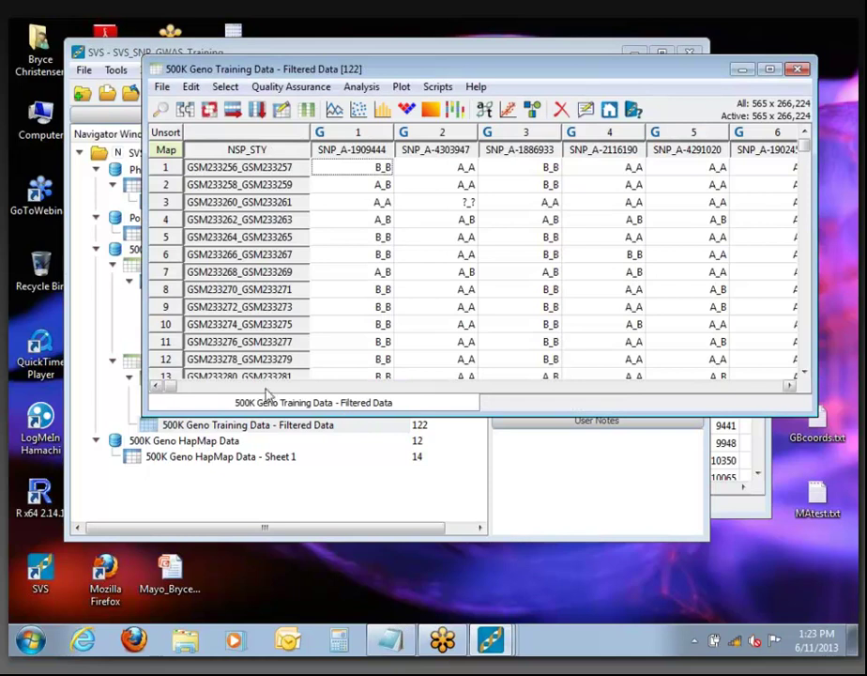
right_click(364, 404)
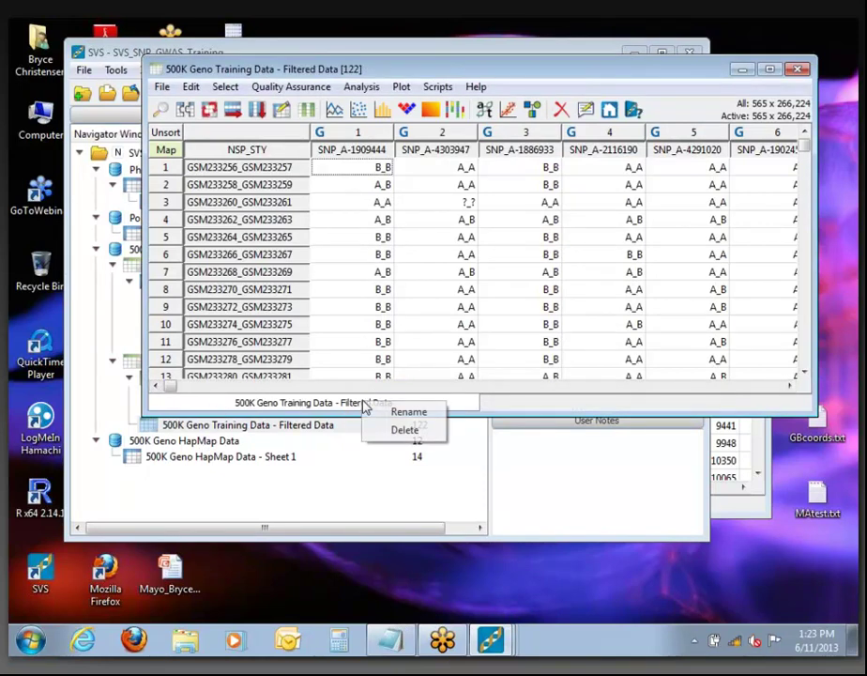
left_click(465, 404)
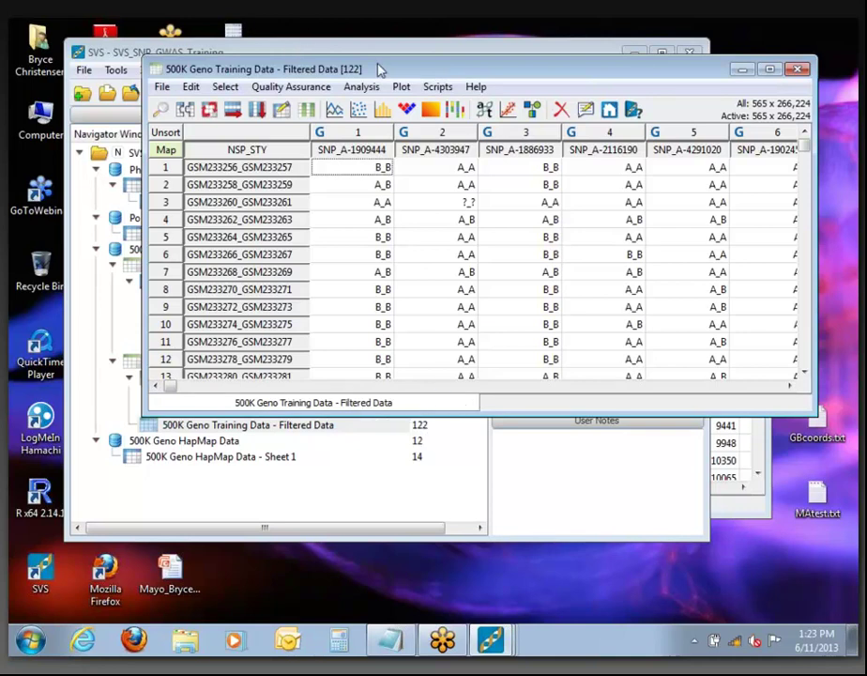
Review the node change log of the Filtered Data spreadsheet in the project navigator
left_click_drag(377, 70, 495, 69)
left_click(261, 425)
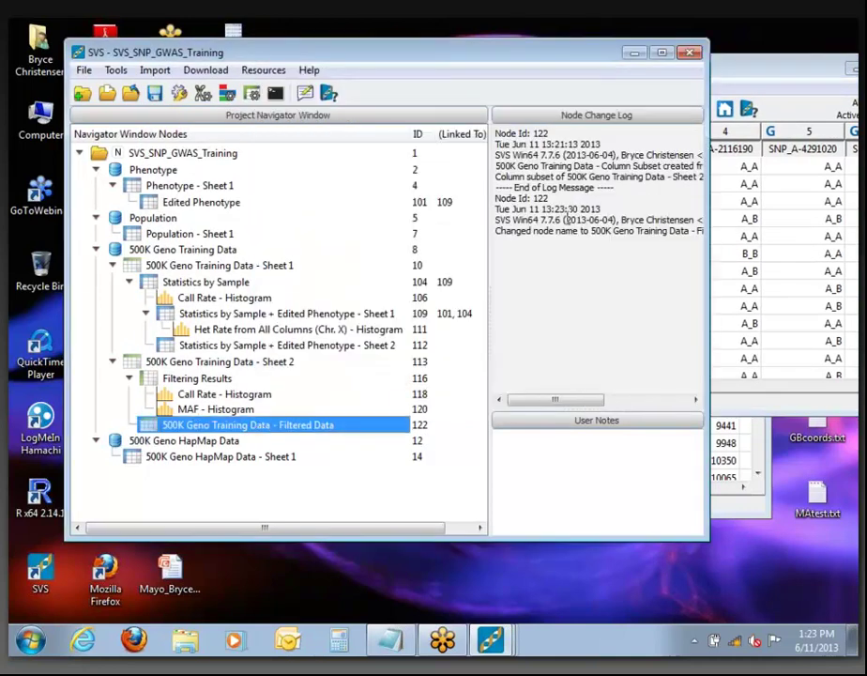
left_click(563, 401)
mouse_move(566, 405)
left_mouse_down()
mouse_move(616, 401)
mouse_move(552, 396)
left_mouse_up()
left_click_drag(463, 55, 441, 45)
Start LD Pruning on the Filtered Data spreadsheet with a window size of 30 and a window increment of 15
left_click(782, 73)
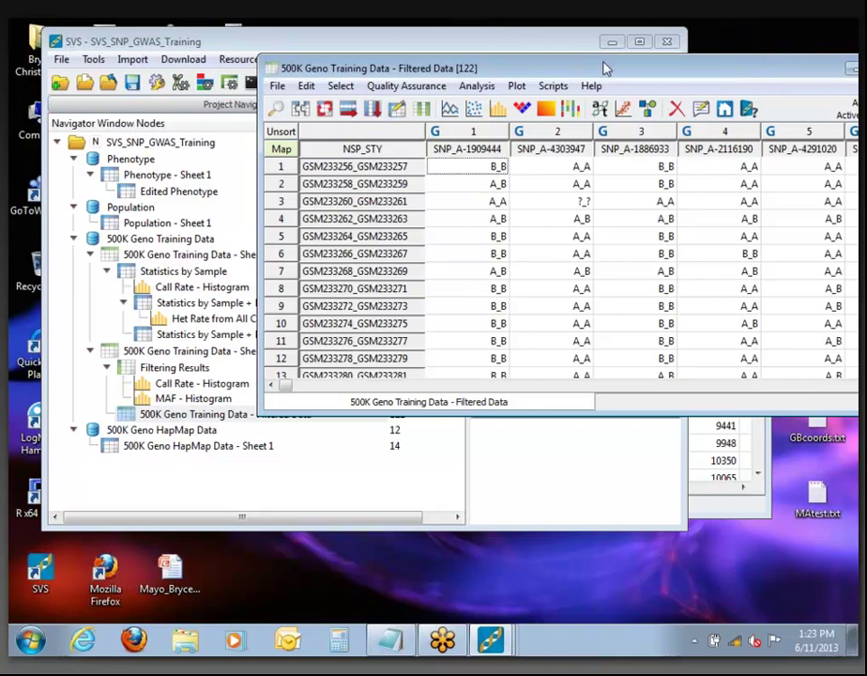
left_click_drag(604, 70, 484, 75)
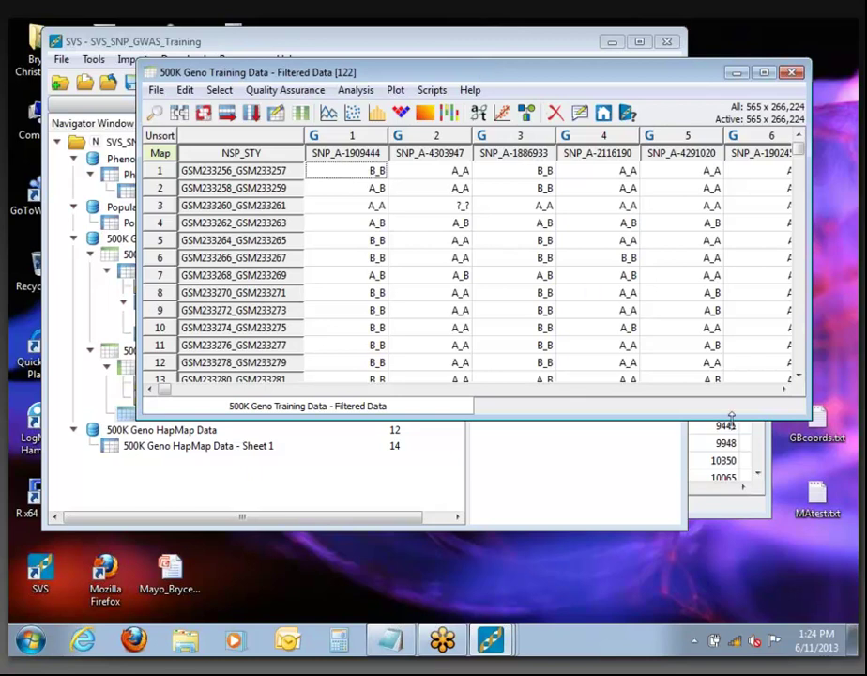
left_click(303, 90)
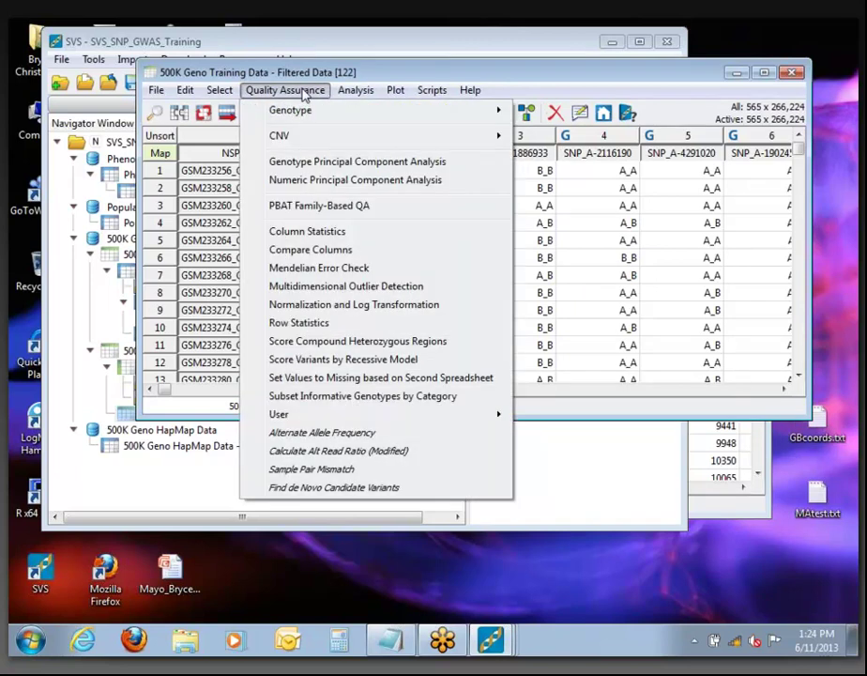
mouse_move(303, 115)
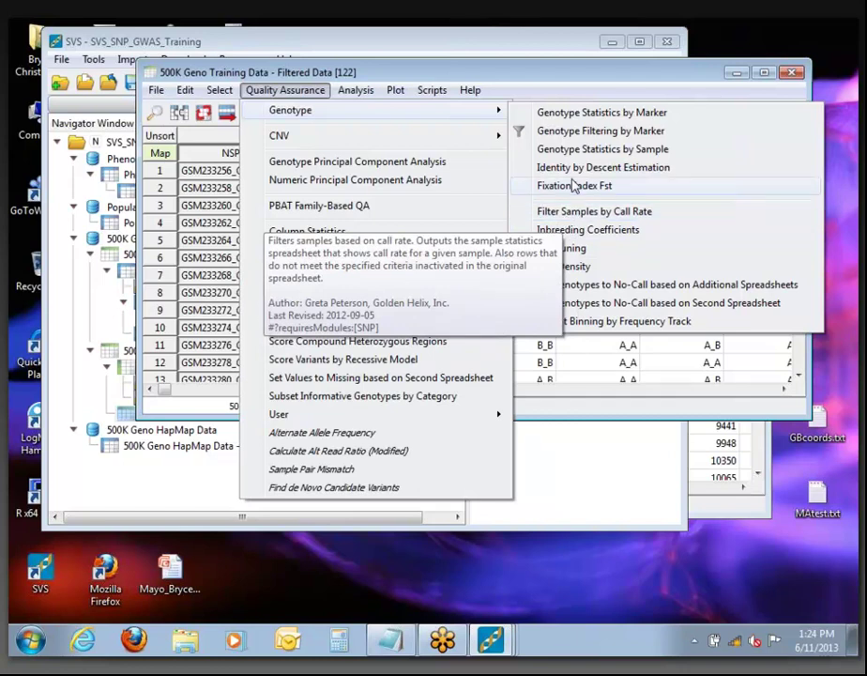
left_click(563, 249)
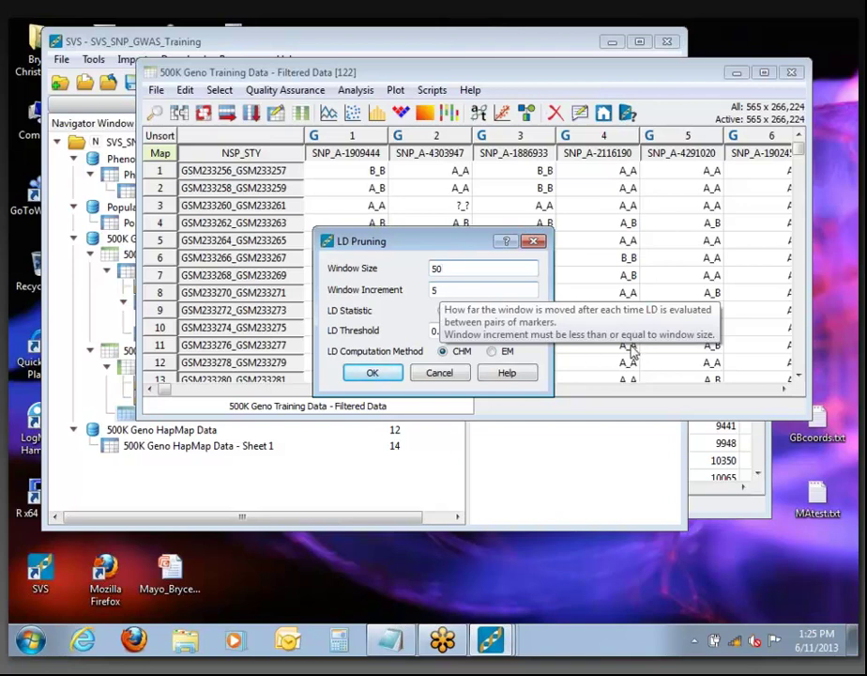
key("BackSpace")
key("BackSpace")
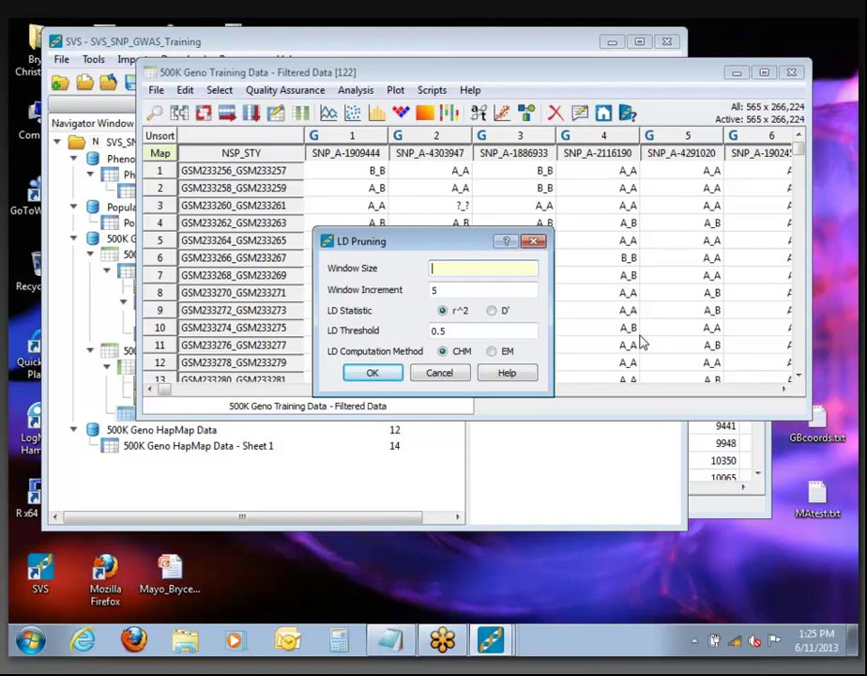
type("30")
double_click(436, 291)
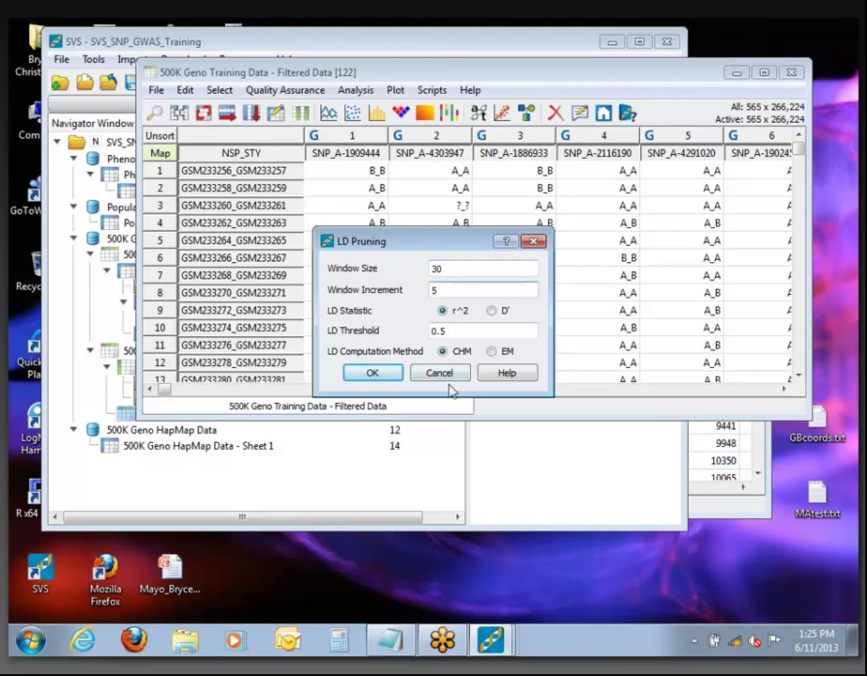
type("15")
Set the LD threshold to 0.1, run the pruning and dismiss the completion message
left_click(441, 331)
key("BackSpace")
type("1")
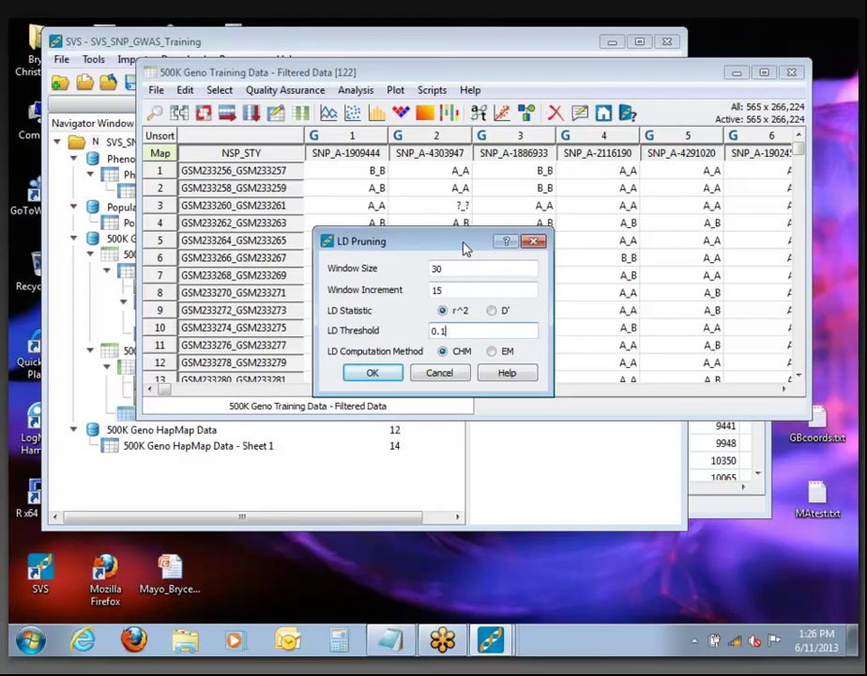
left_click(392, 376)
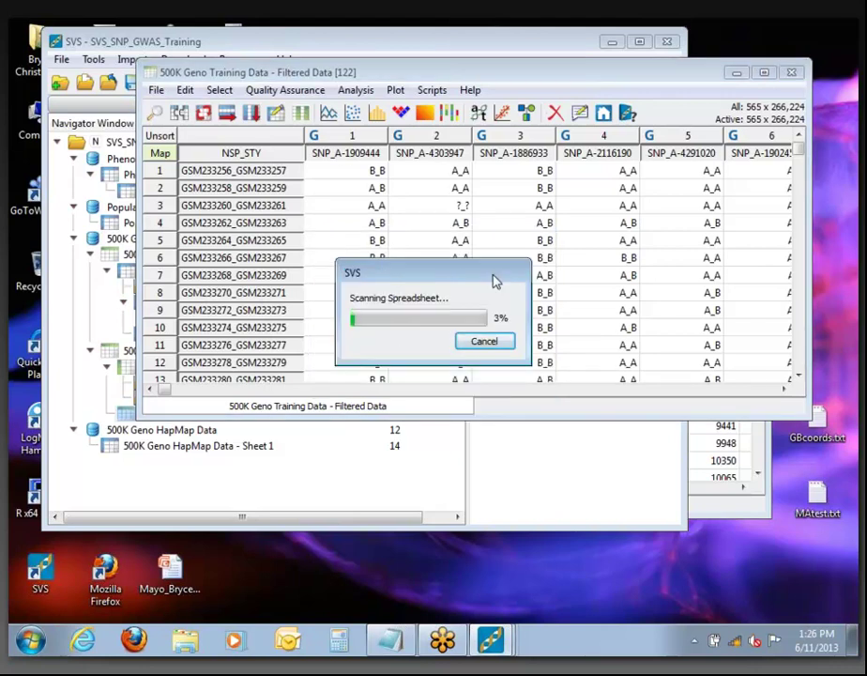
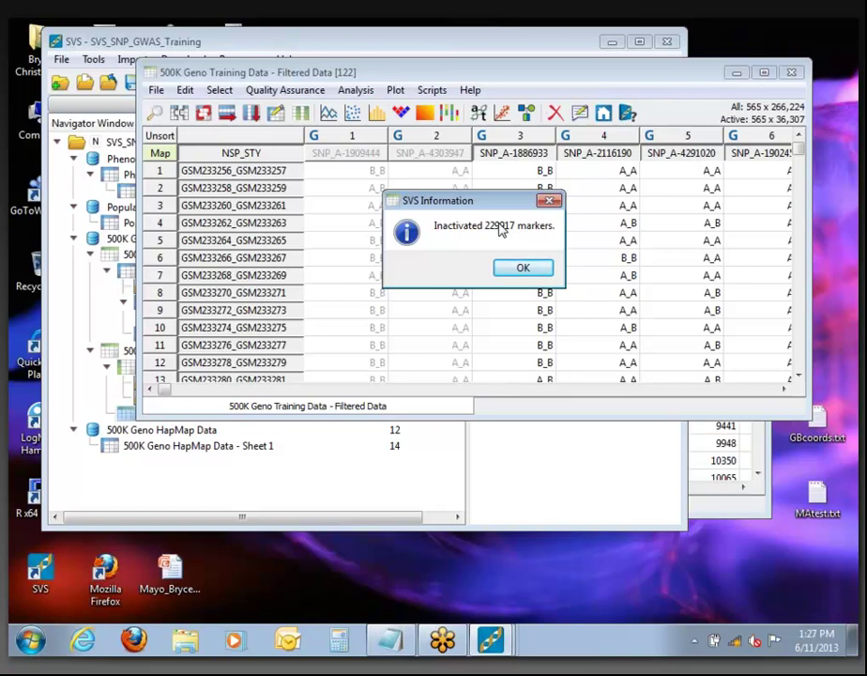
left_click(531, 272)
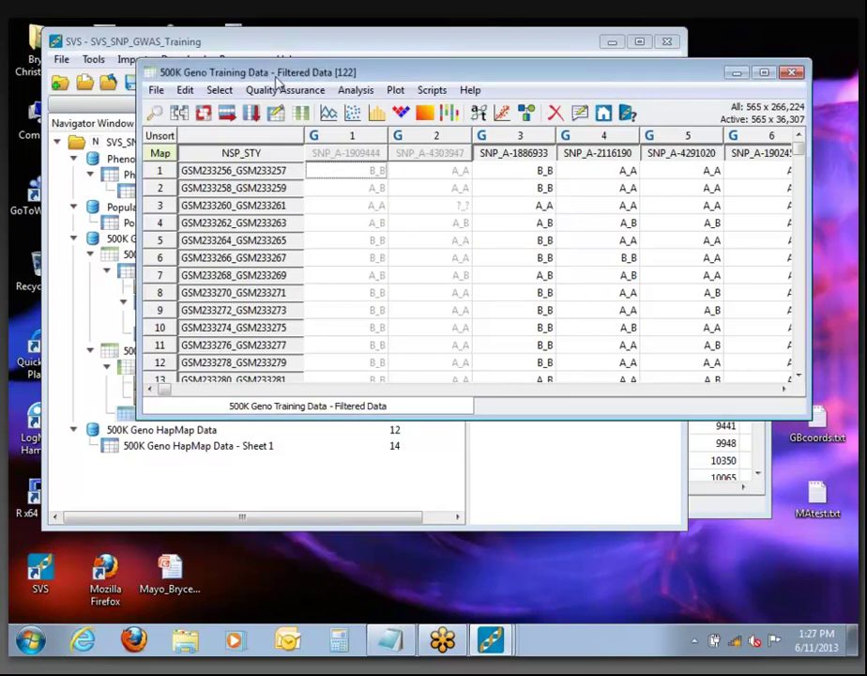
Review the LD Pruning parameters for the Filtered Data spreadsheet again without running the pruning
left_click(285, 90)
mouse_move(442, 110)
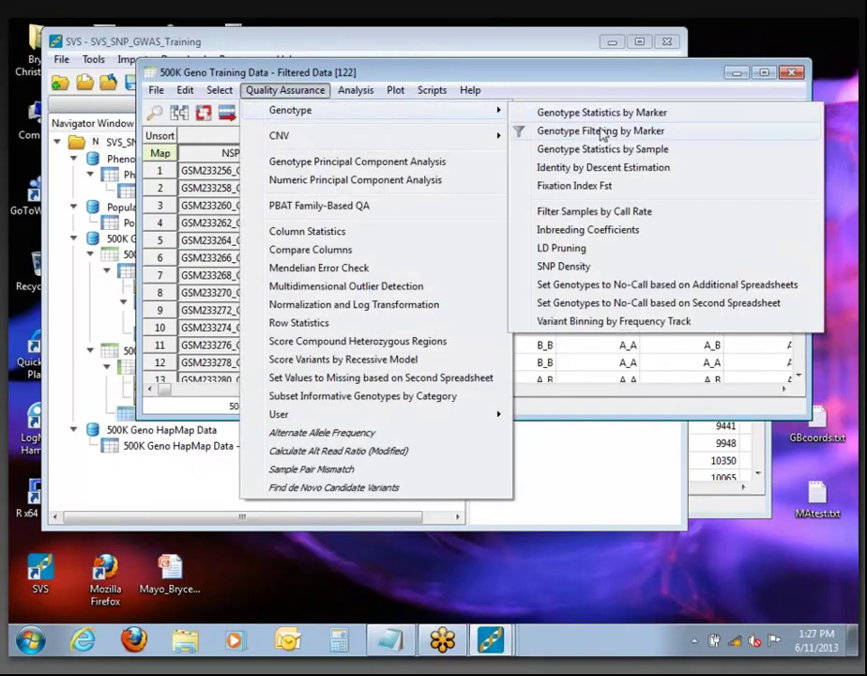
left_click(575, 250)
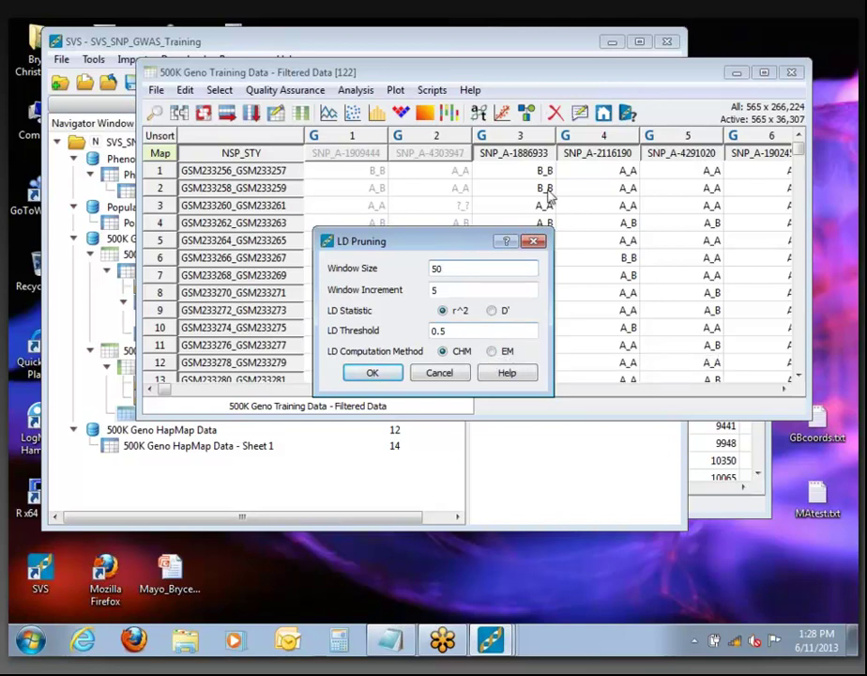
left_click(435, 376)
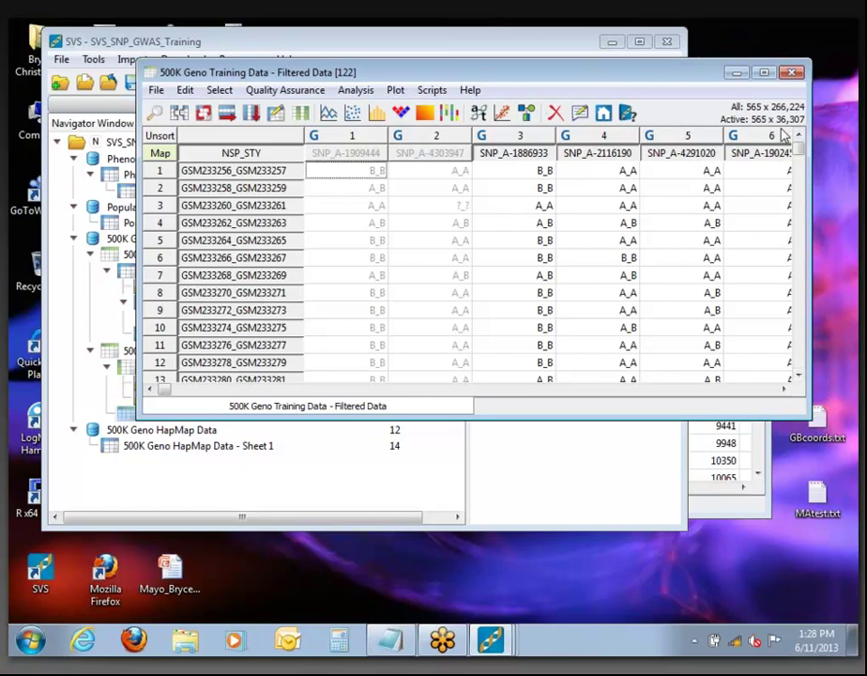
Create a subset spreadsheet from the active columns of Filtered Data and enlarge its window
left_click(252, 113)
left_click_drag(625, 175, 569, 74)
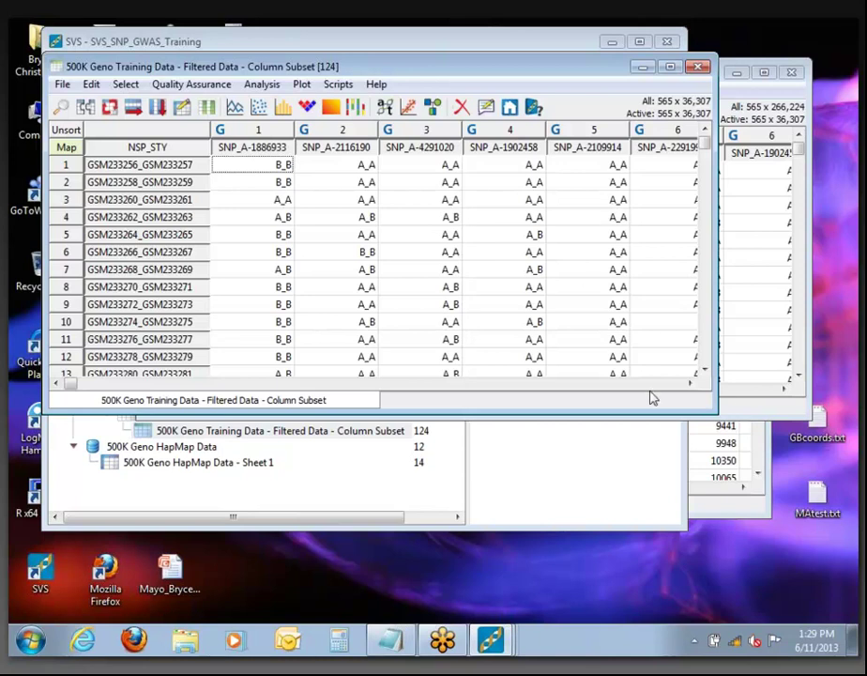
left_click_drag(708, 411, 769, 430)
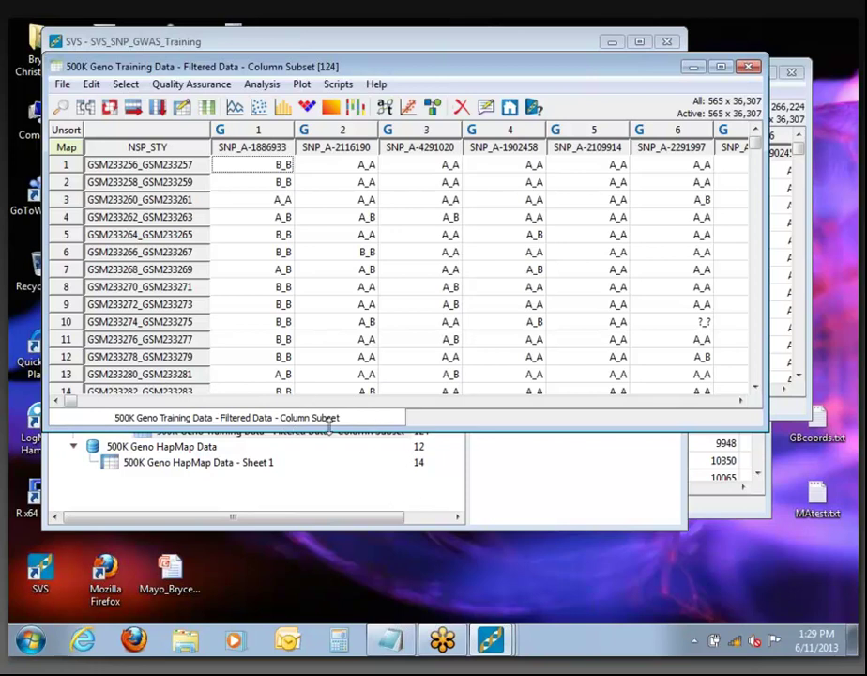
Rename the column subset to "500K Geno Training Data - Filtered, Pruned" and close the Filtered Data spreadsheet
right_click(281, 418)
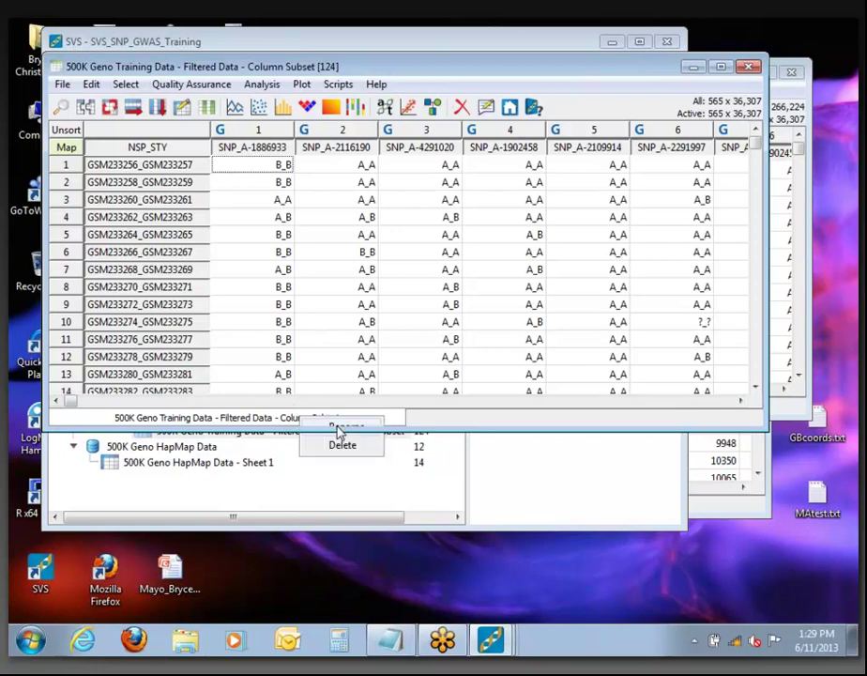
left_click(341, 426)
key("BackSpace")
key("BackSpace")
key("BackSpace")
key("BackSpace")
key("BackSpace")
key("BackSpace")
key("BackSpace")
key("BackSpace")
key("BackSpace")
key("BackSpace")
key("BackSpace")
key("BackSpace")
key("BackSpace")
key("BackSpace")
key("BackSpace")
key("BackSpace")
key("BackSpace")
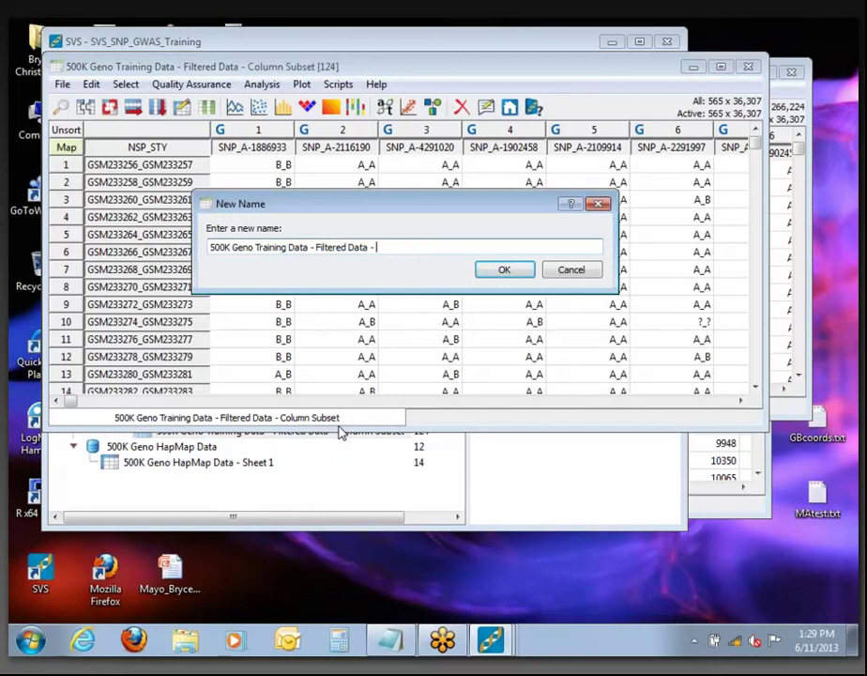
key("BackSpace")
key("BackSpace")
key("BackSpace")
key("BackSpace")
type(", Pruned")
key("Return")
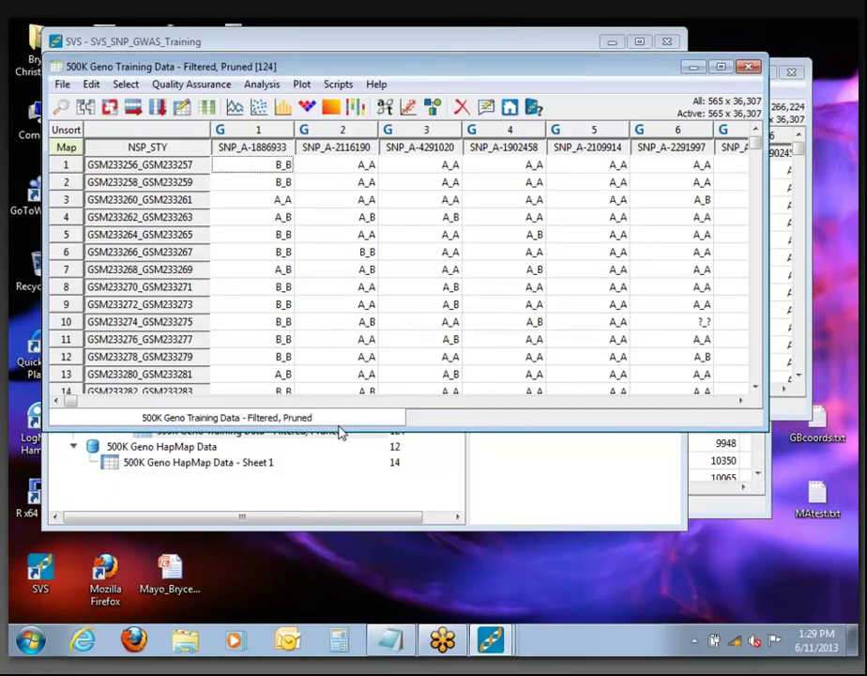
left_click(791, 74)
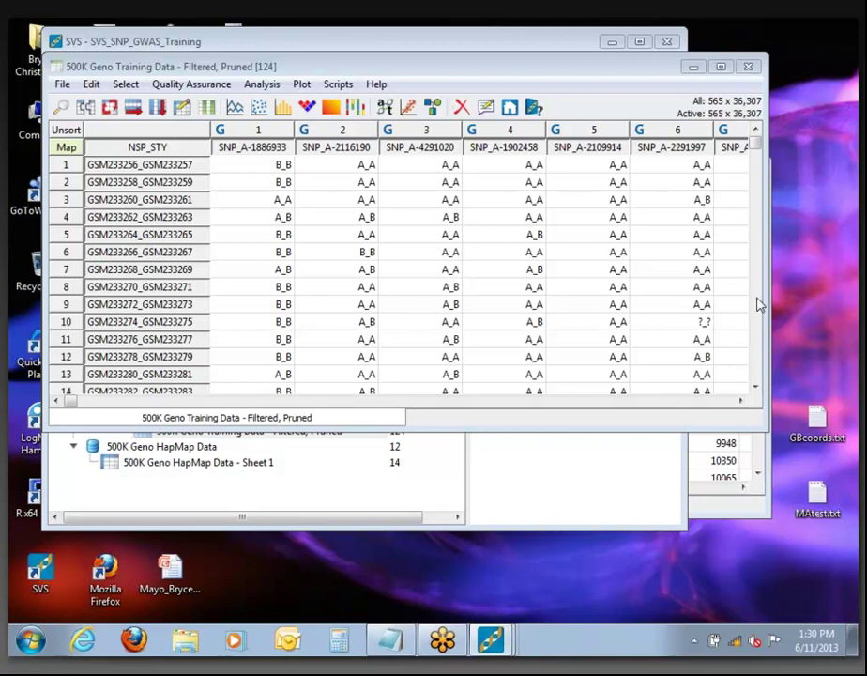
Open 500K Geno HapMap Data - Sheet 1 from the project navigator, examine its samples and markers, and close it
left_click_drag(553, 69, 513, 49)
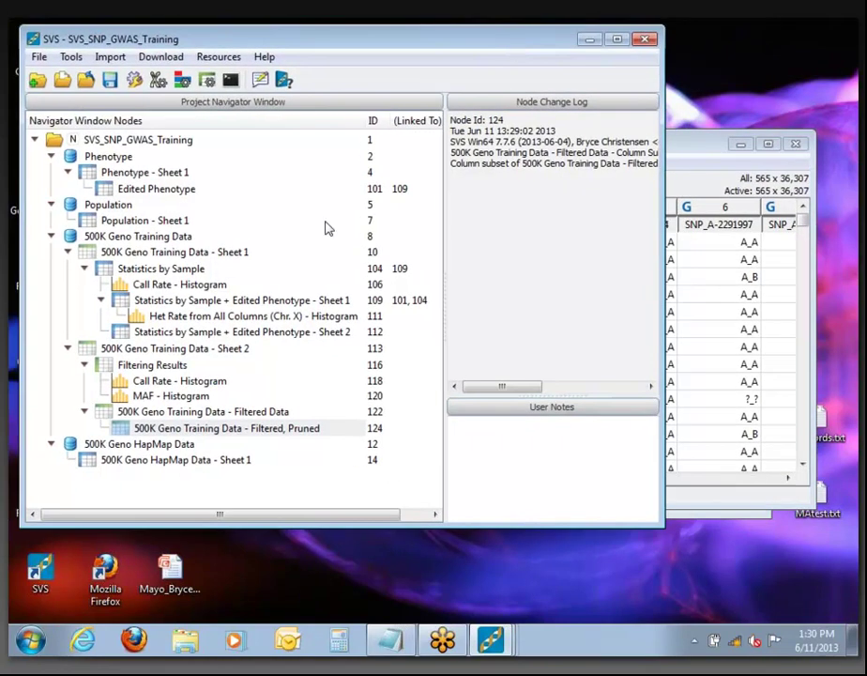
left_click(140, 469)
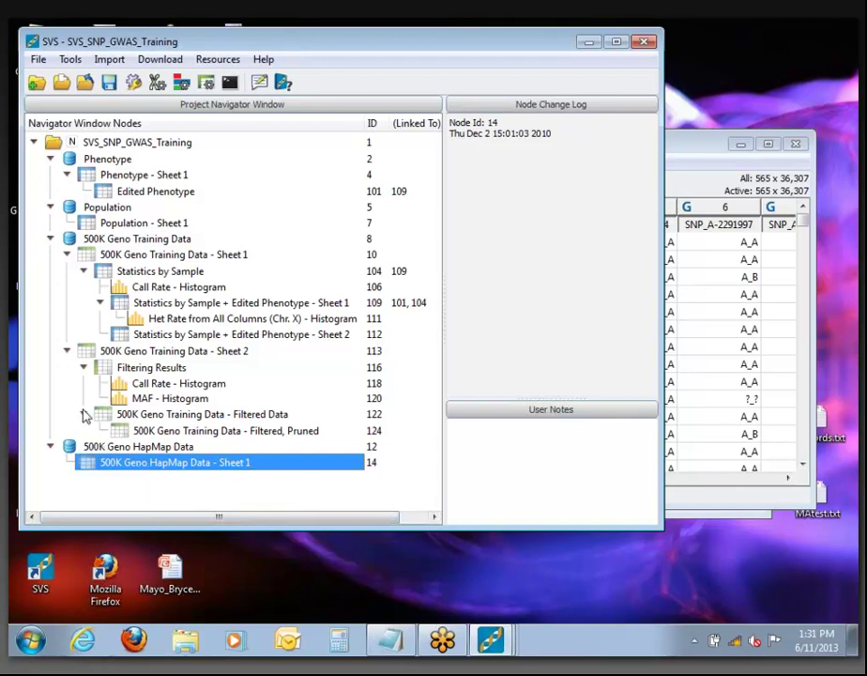
double_click(146, 464)
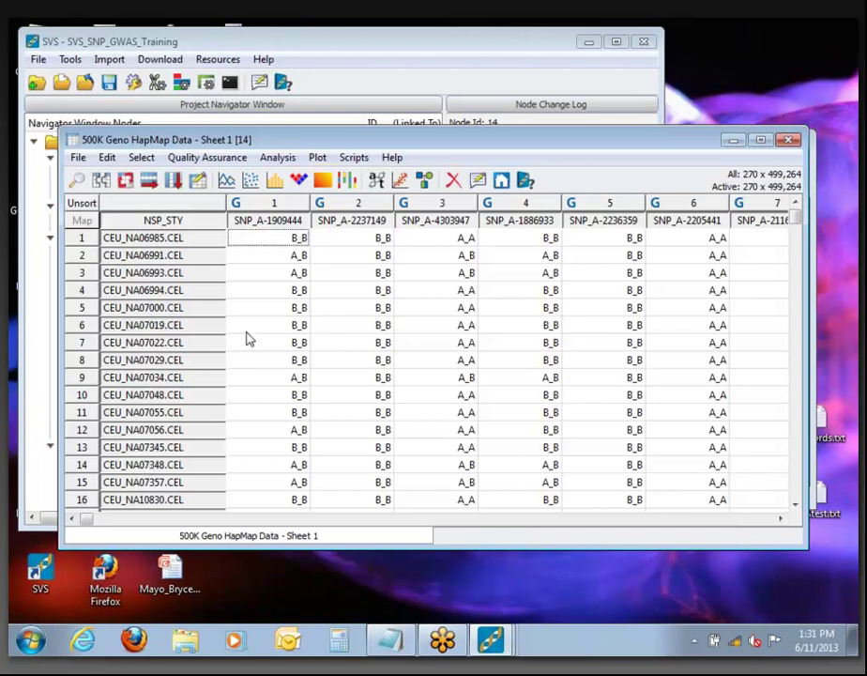
left_click_drag(551, 147, 548, 127)
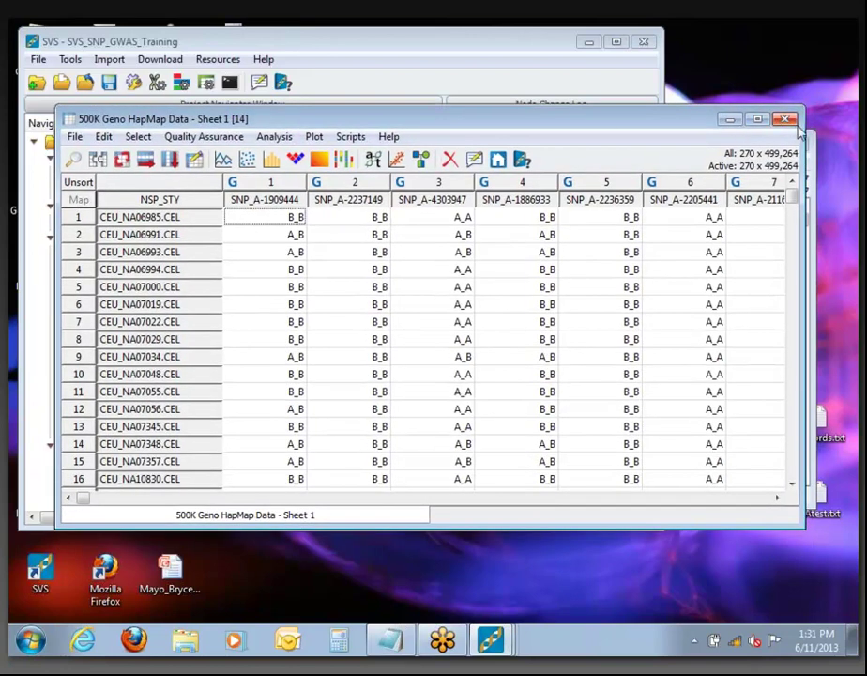
left_click(788, 120)
Start appending to the Filtered, Pruned spreadsheet and choose 500K Geno HapMap Data - Sheet 1 as the spreadsheet to append
left_click(709, 148)
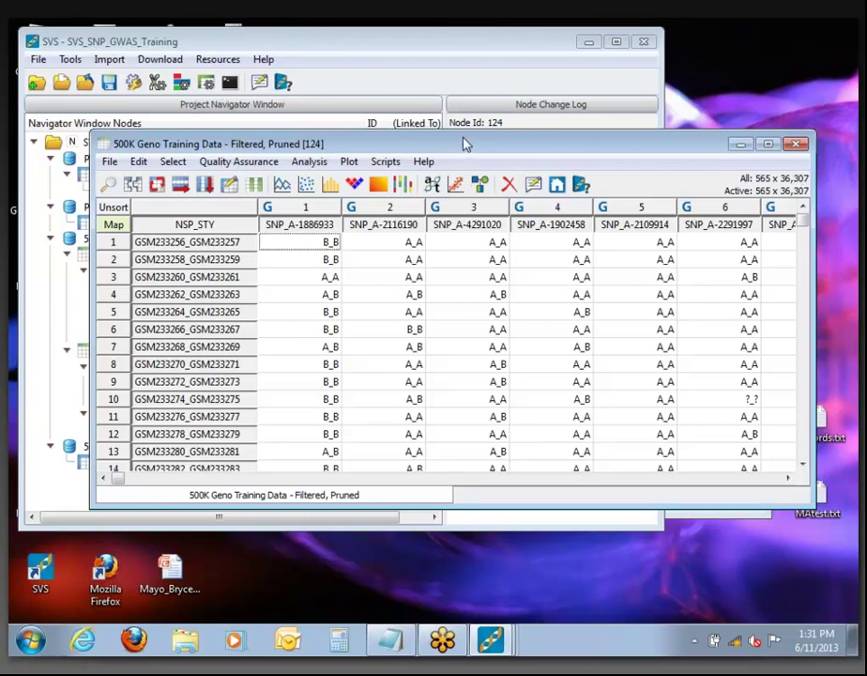
left_click_drag(470, 143, 476, 74)
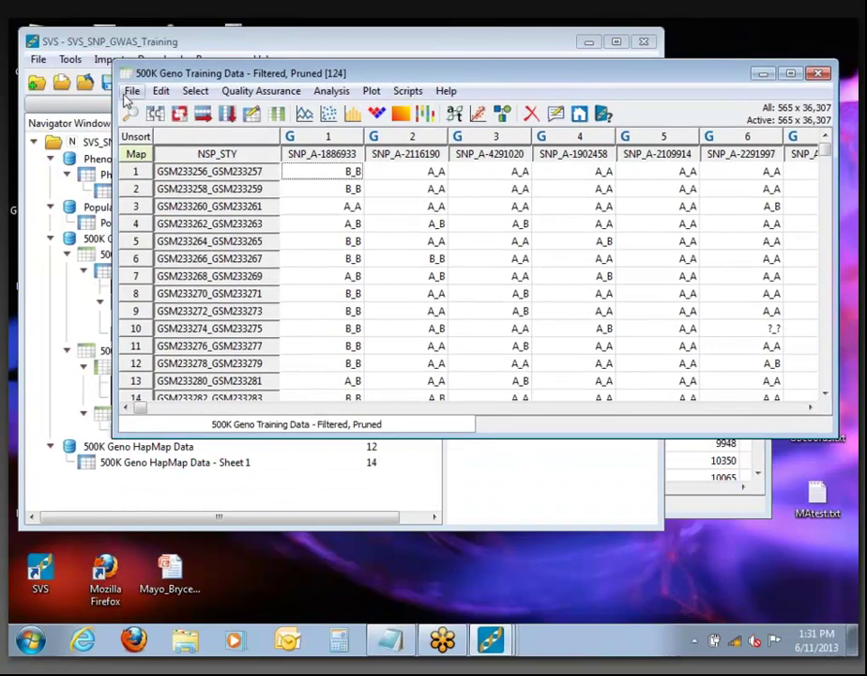
left_click(130, 91)
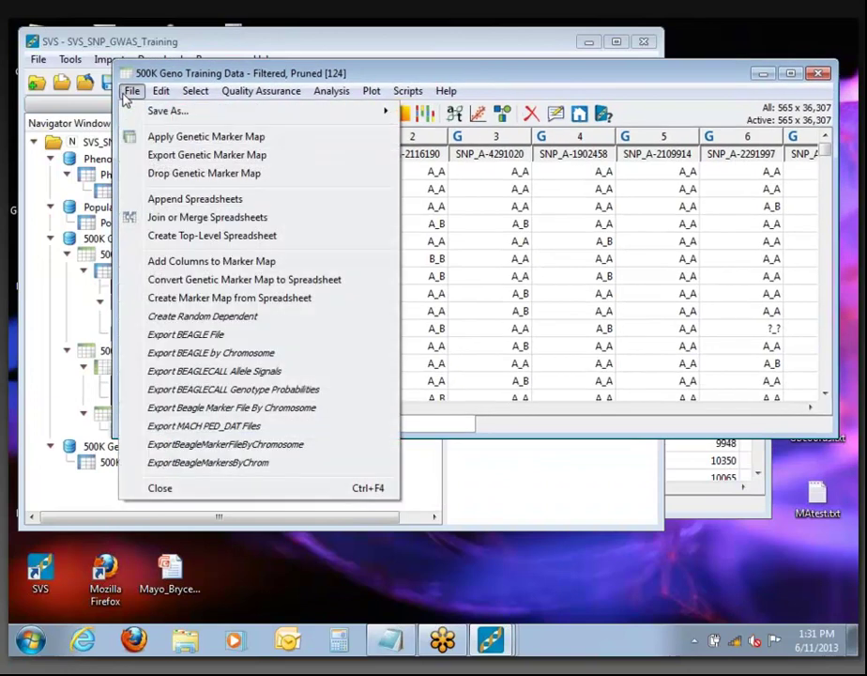
left_click(197, 199)
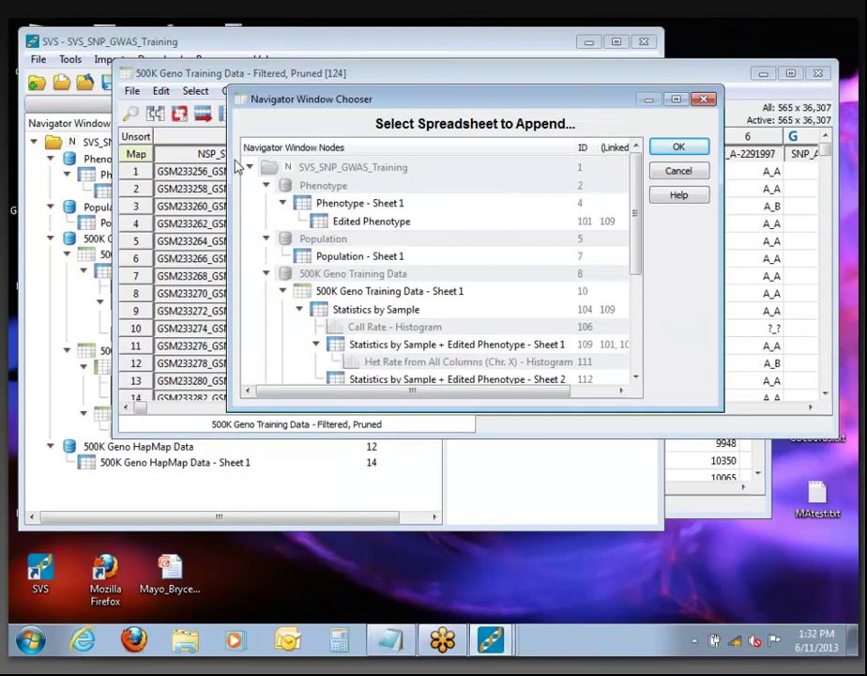
left_click_drag(483, 103, 452, 81)
left_click_drag(688, 384, 772, 533)
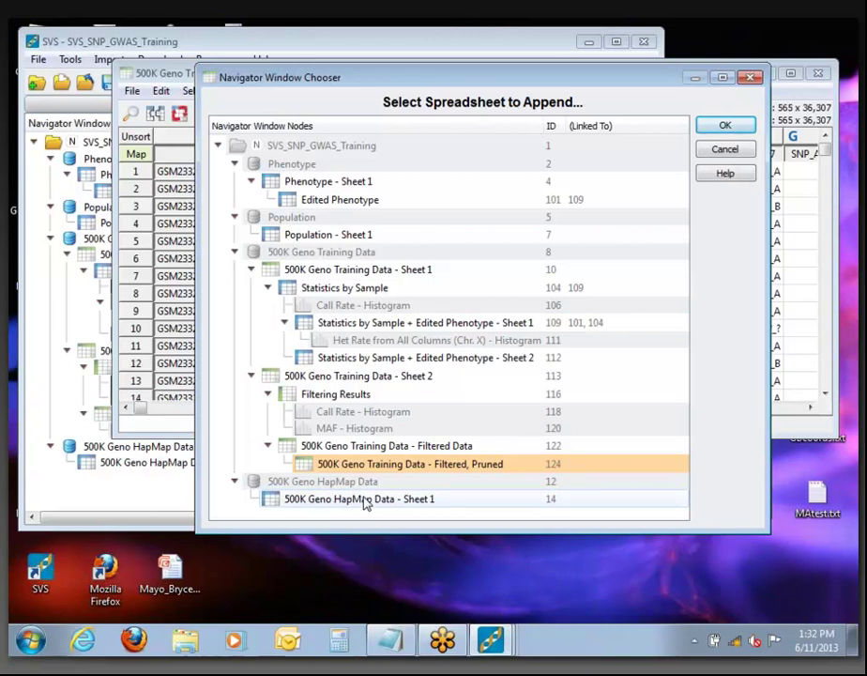
left_click(321, 504)
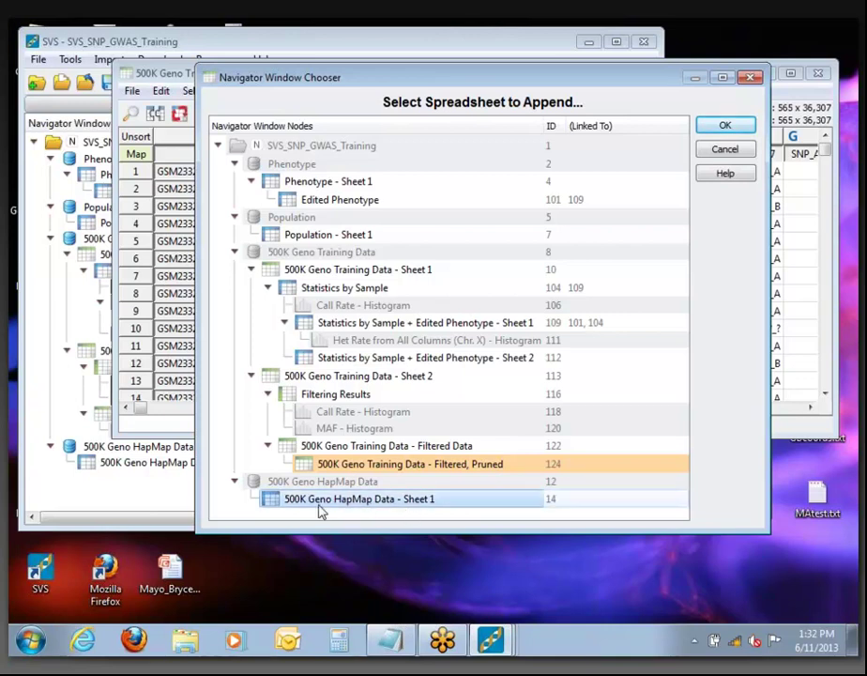
left_click(727, 125)
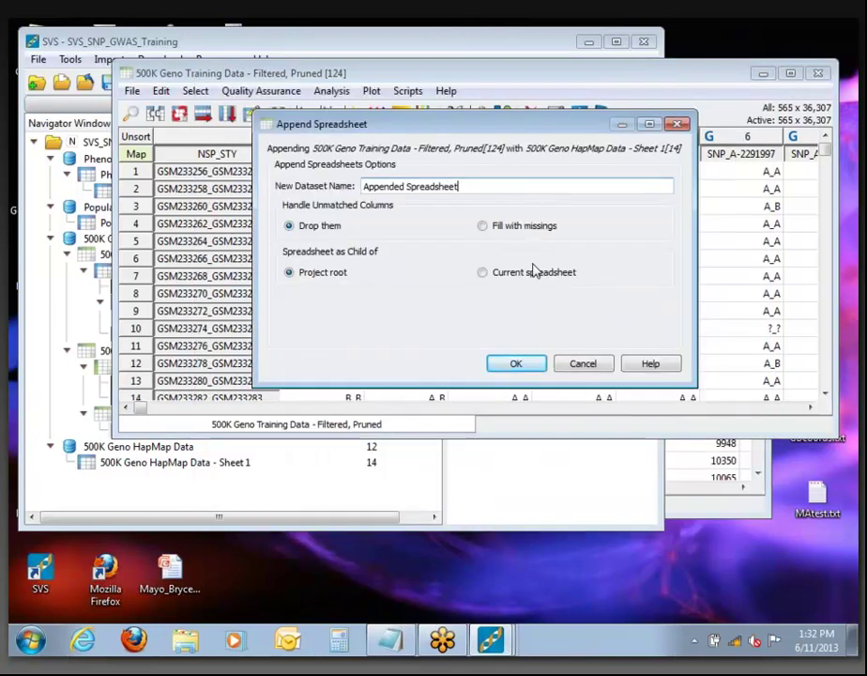
Create the appended spreadsheet as a child of the current spreadsheet, dropping unmatched columns, and close the Filtered, Pruned spreadsheet
left_click(479, 186)
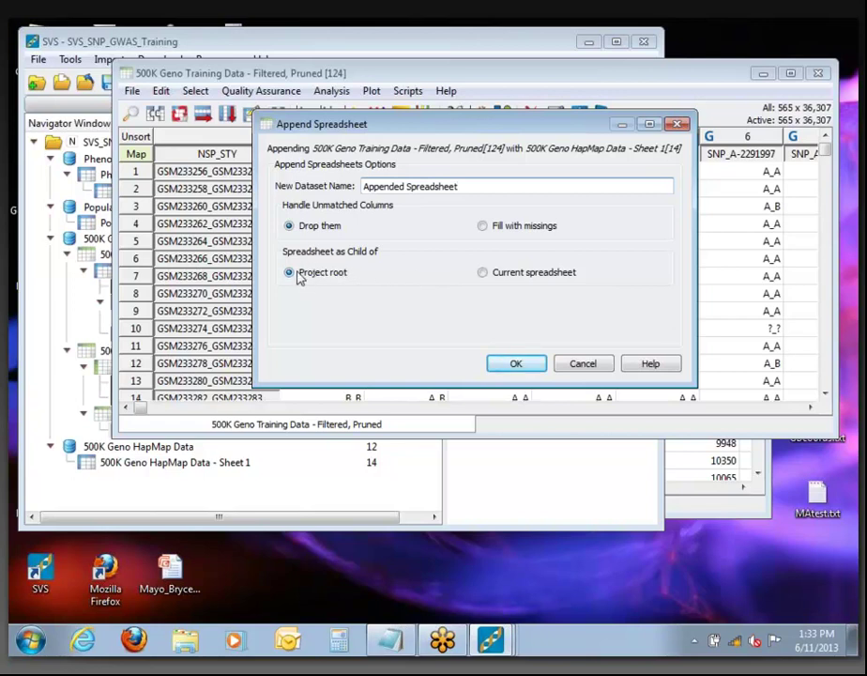
left_click(483, 274)
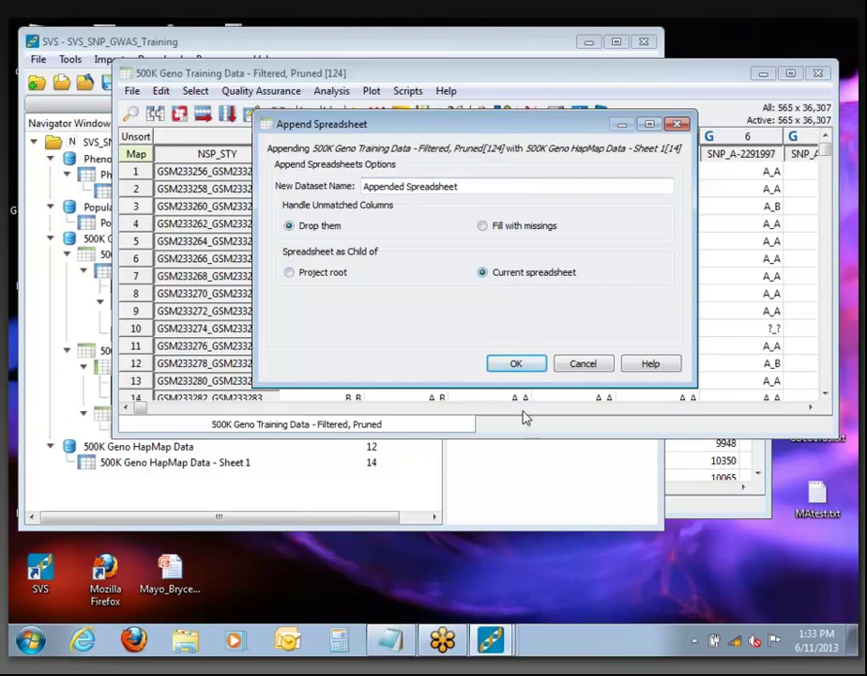
left_click(519, 364)
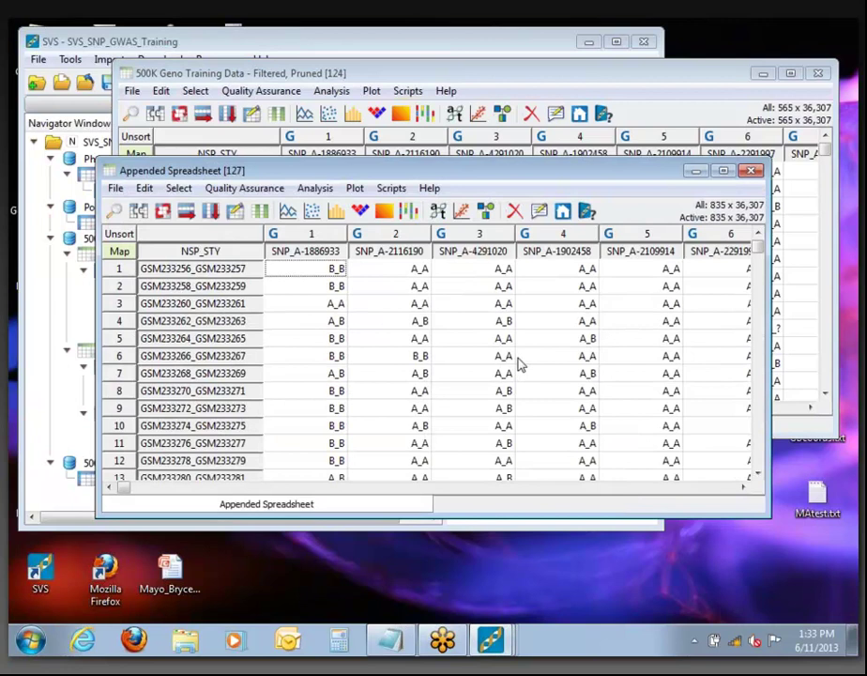
left_click_drag(612, 170, 675, 120)
left_click(819, 74)
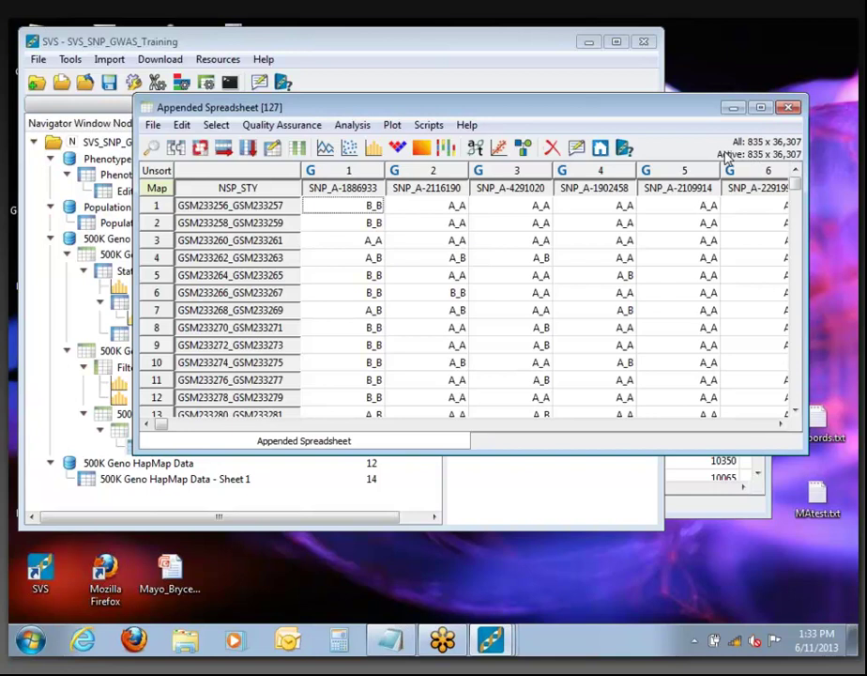
Run a Genotype Principal Component Analysis on the Appended Spreadsheet, finding up to the top 5 components
scroll(799, 192, "down", 2)
mouse_move(798, 192)
left_mouse_down()
mouse_move(794, 403)
mouse_move(793, 174)
left_mouse_up()
left_click(761, 109)
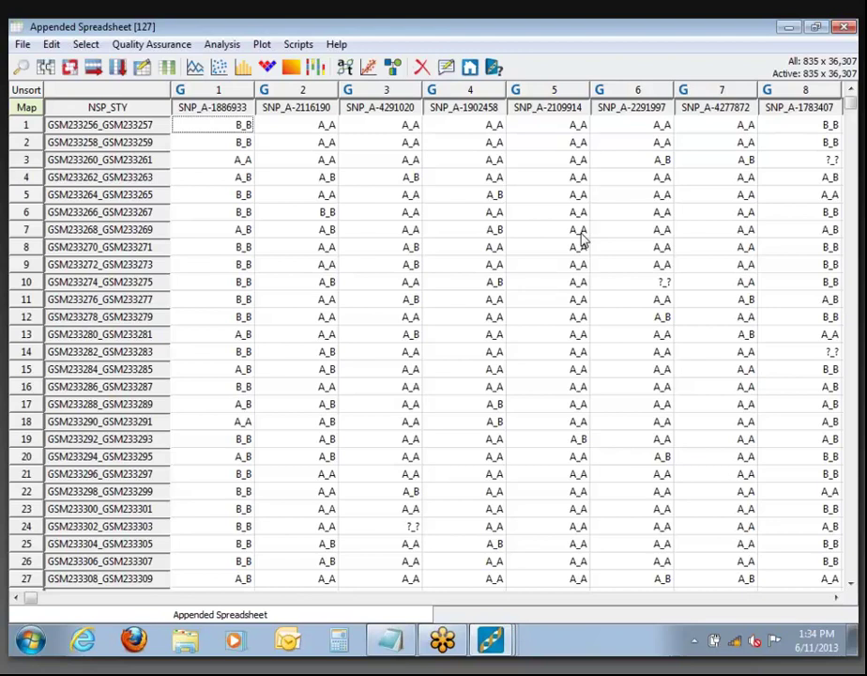
scroll(535, 341, "down", 14)
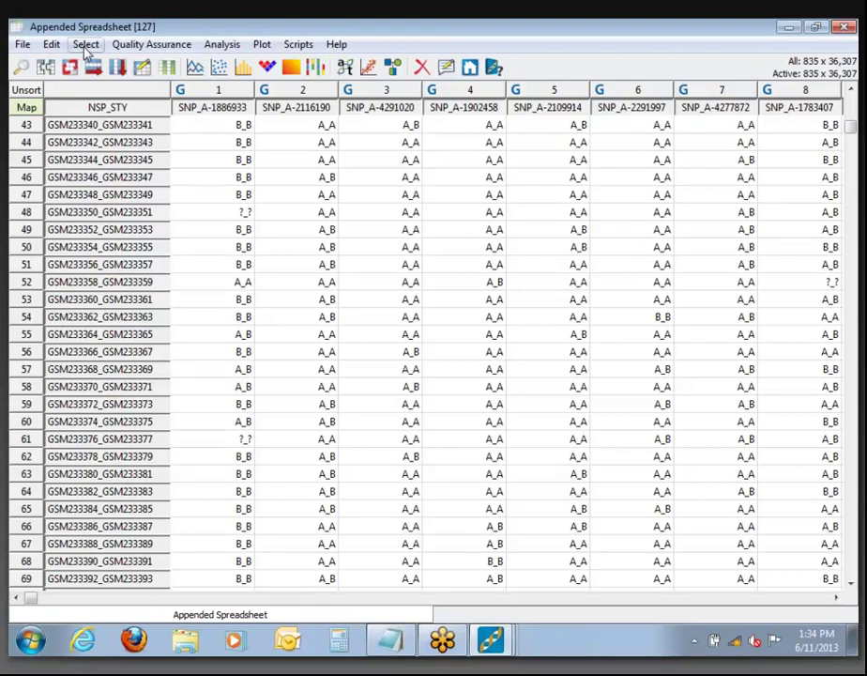
left_click(122, 45)
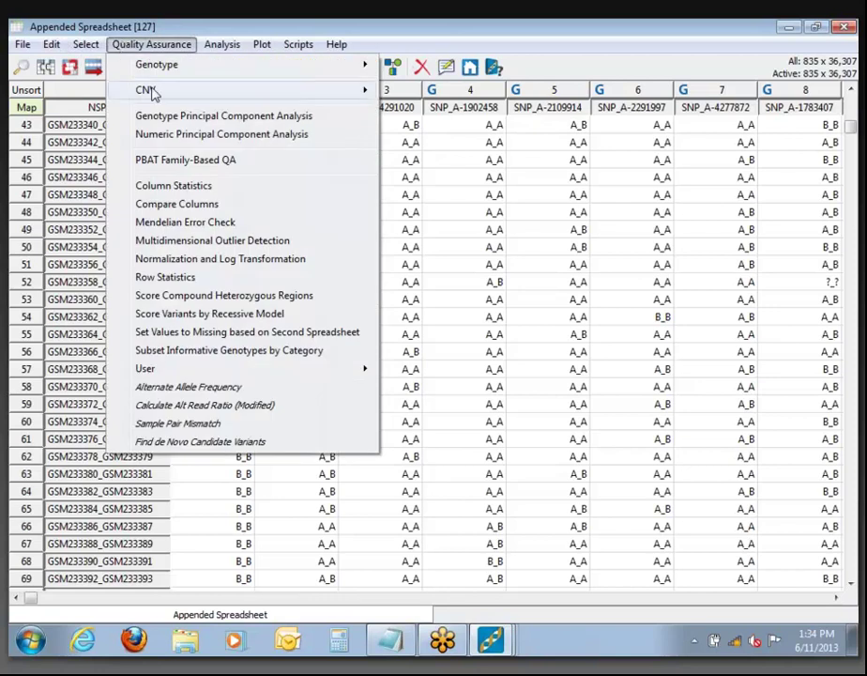
left_click(240, 117)
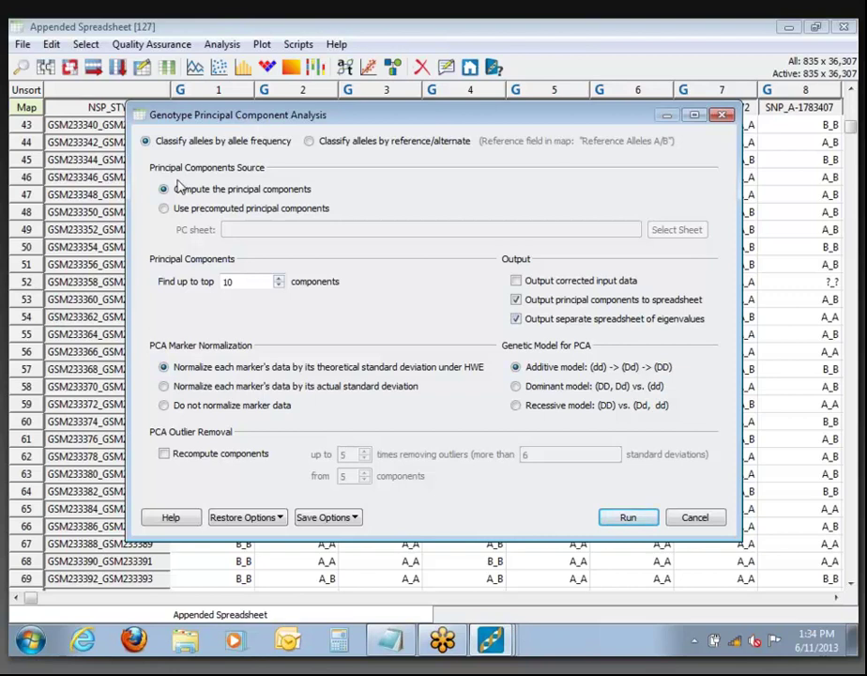
left_click(246, 279)
key("BackSpace")
key("BackSpace")
type("5")
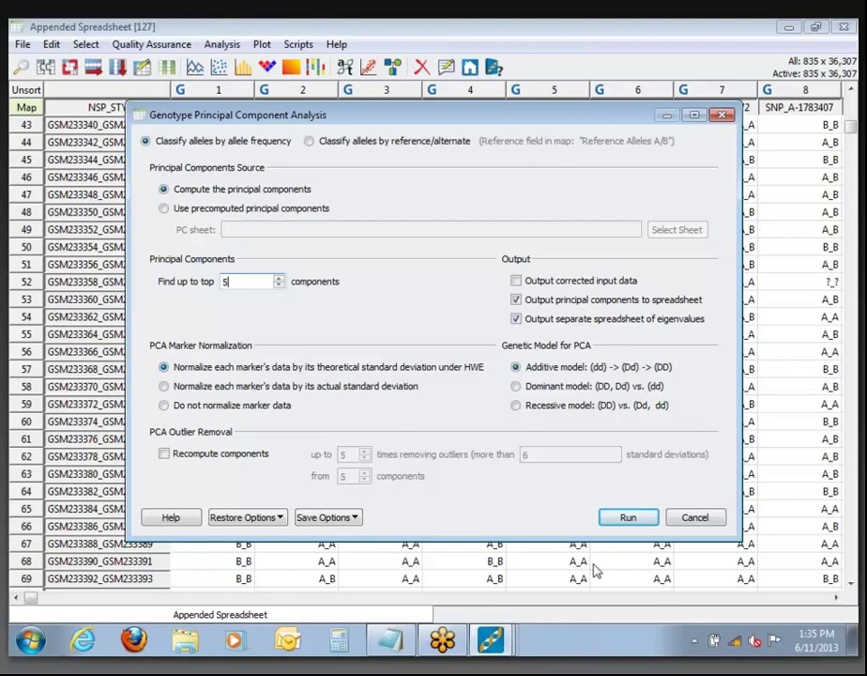
left_click(629, 527)
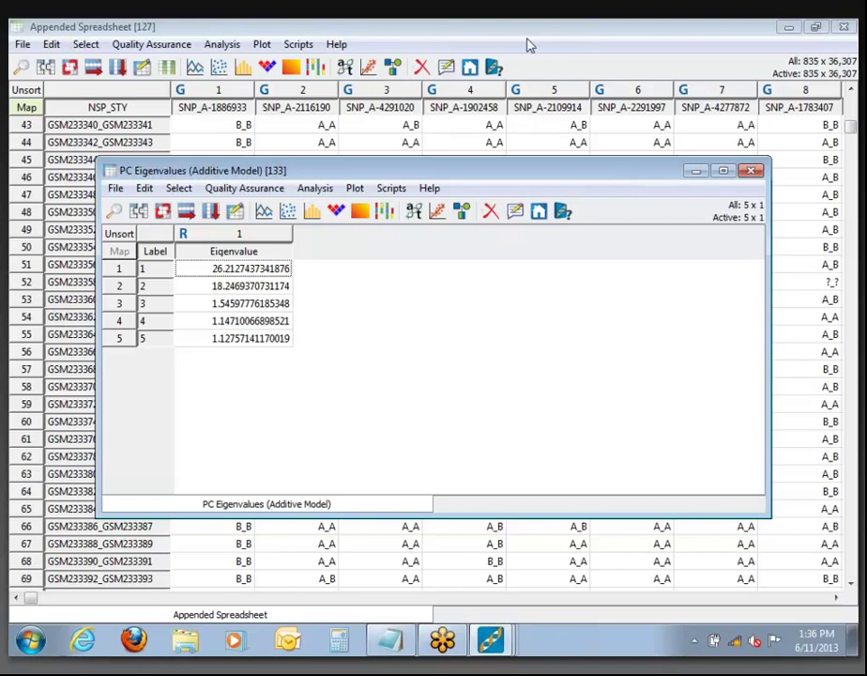
Review the change logs of the Principal Components and PC Eigenvalues nodes, then examine the eigenvalues and close their spreadsheet
left_click_drag(451, 178, 496, 228)
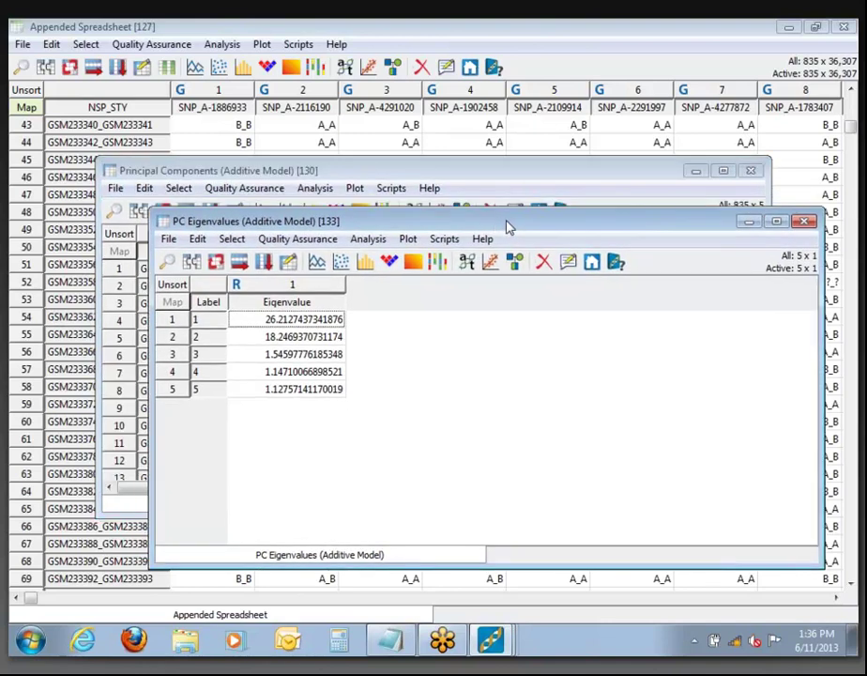
left_click(598, 267)
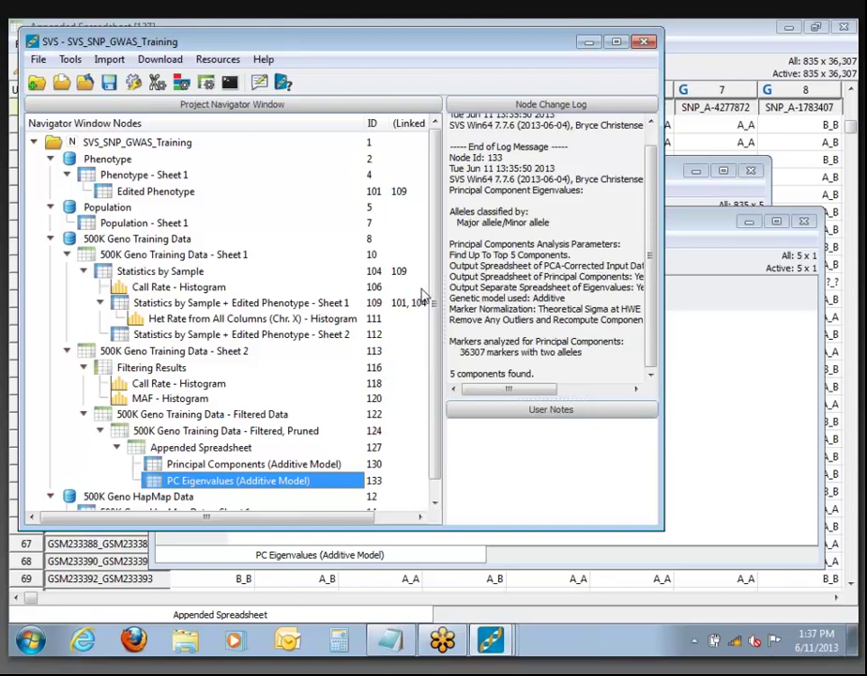
scroll(191, 453, "down", 1)
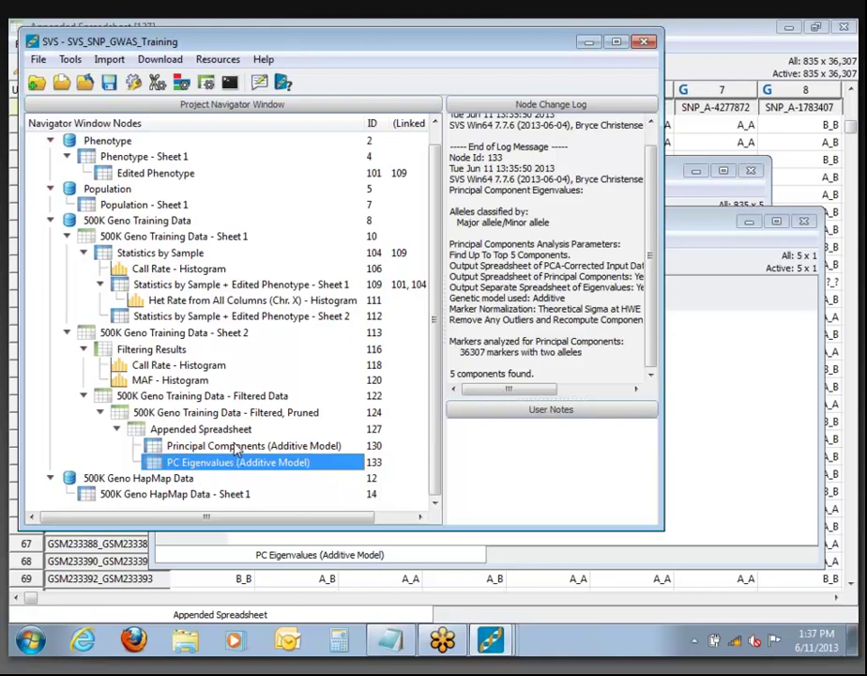
left_click(237, 447)
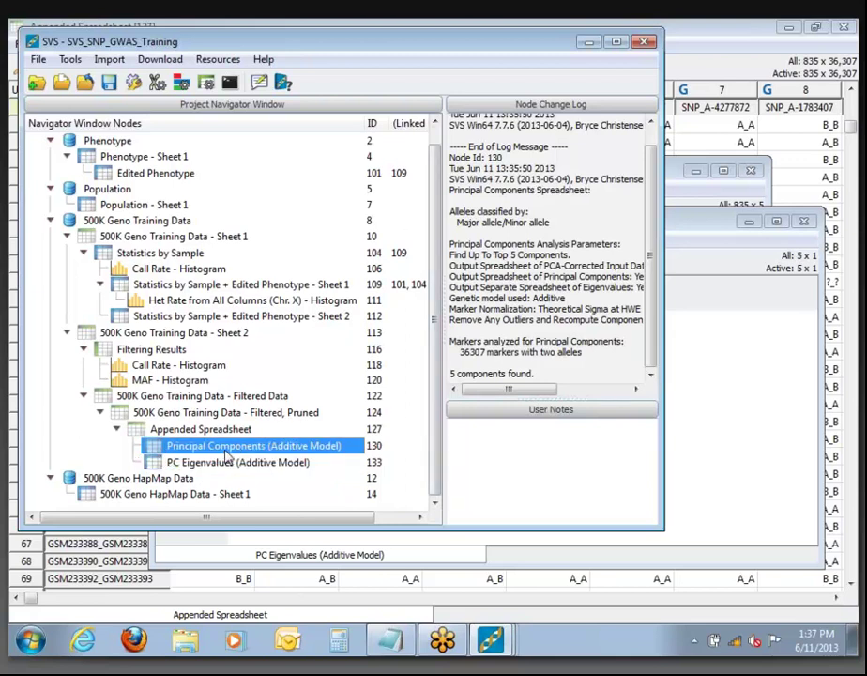
left_click_drag(488, 394, 559, 396)
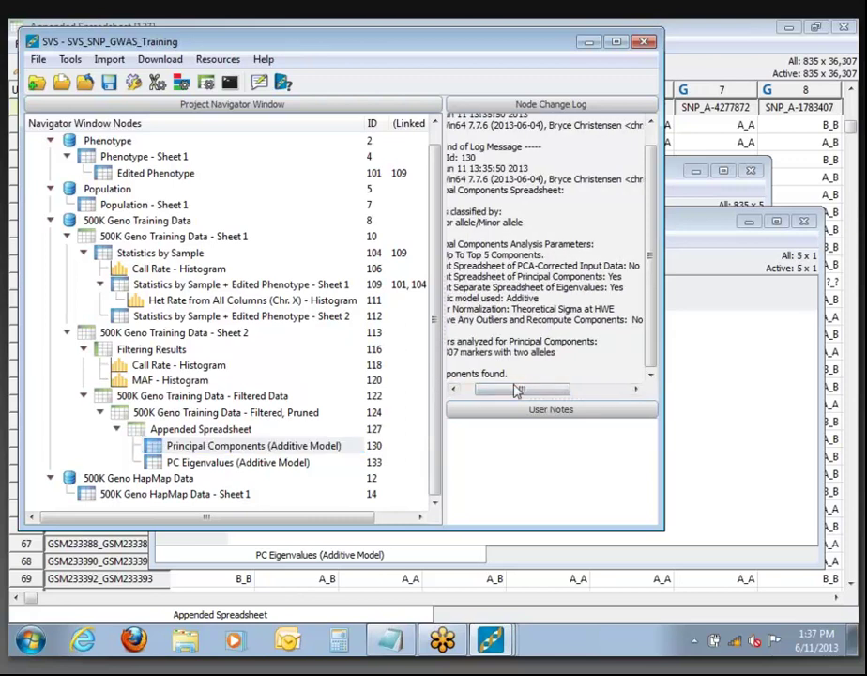
left_click_drag(518, 389, 457, 388)
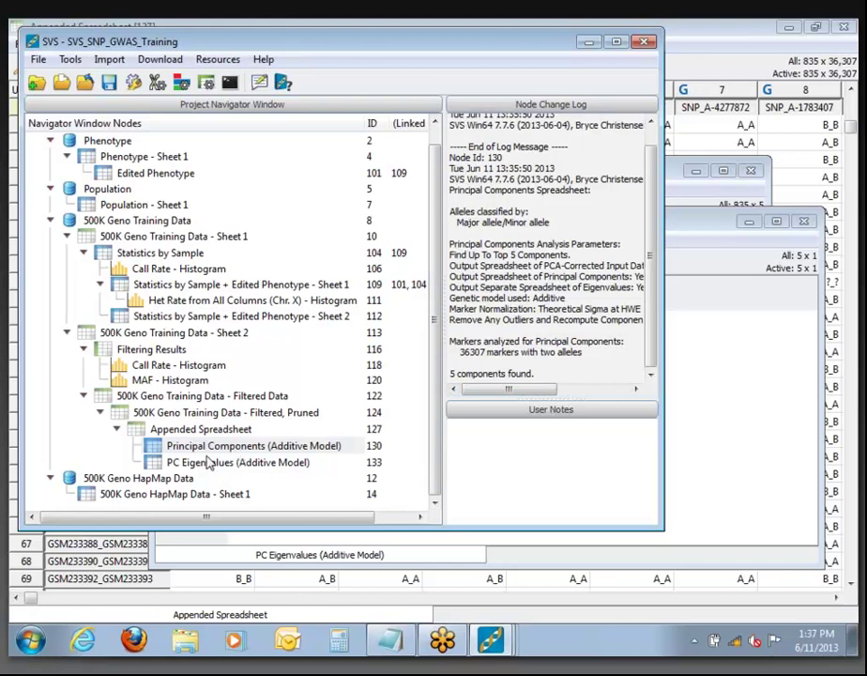
left_click(207, 471)
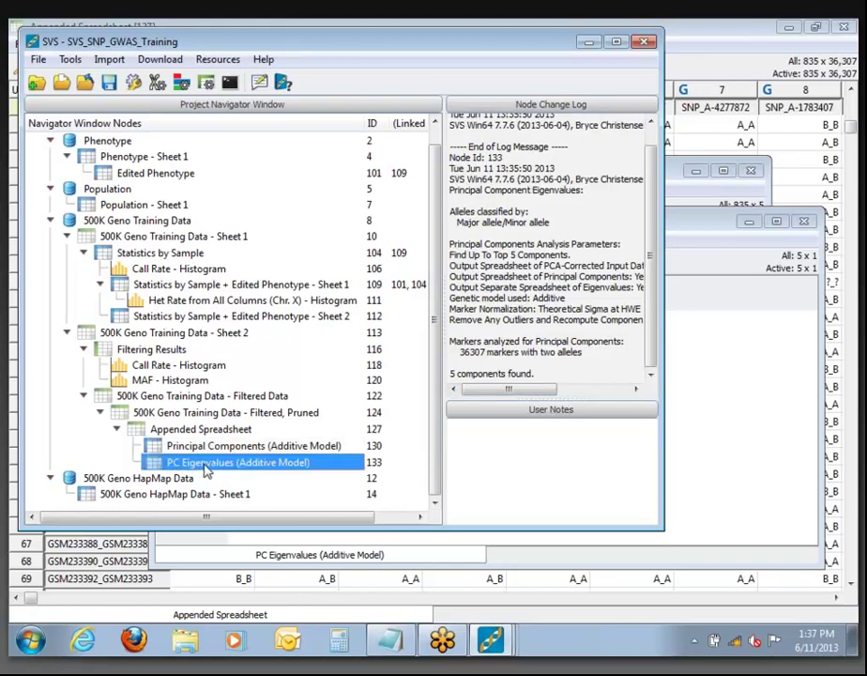
double_click(207, 471)
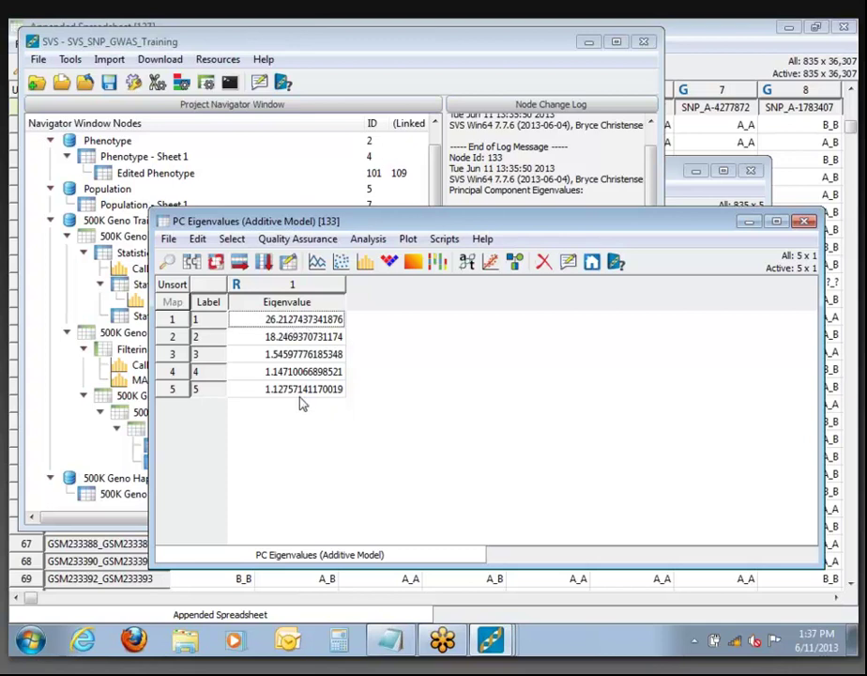
left_click(806, 222)
Bring up the Principal Components (Additive Model) spreadsheet at full size and examine the component values across all samples
left_click(681, 212)
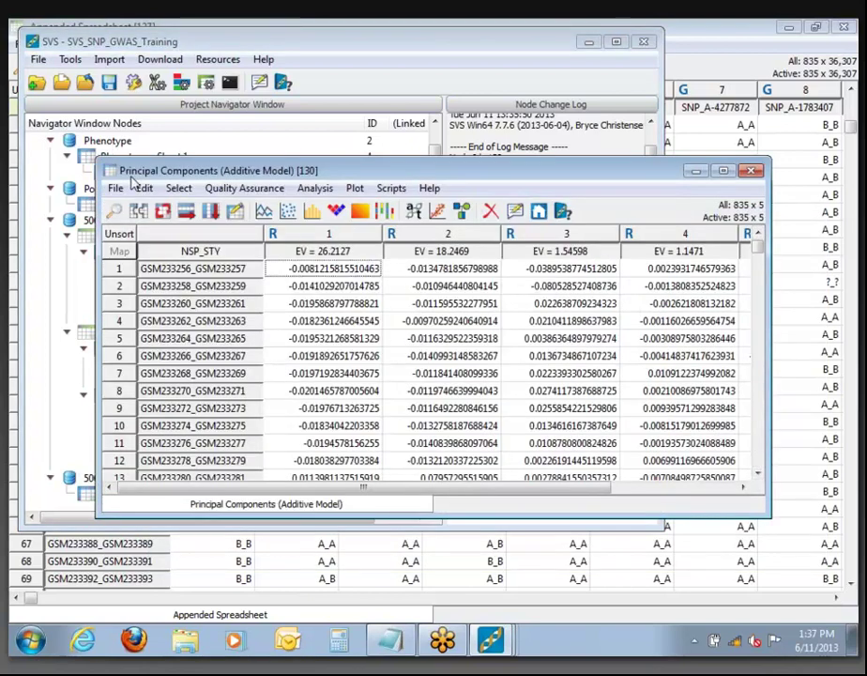
left_click(724, 170)
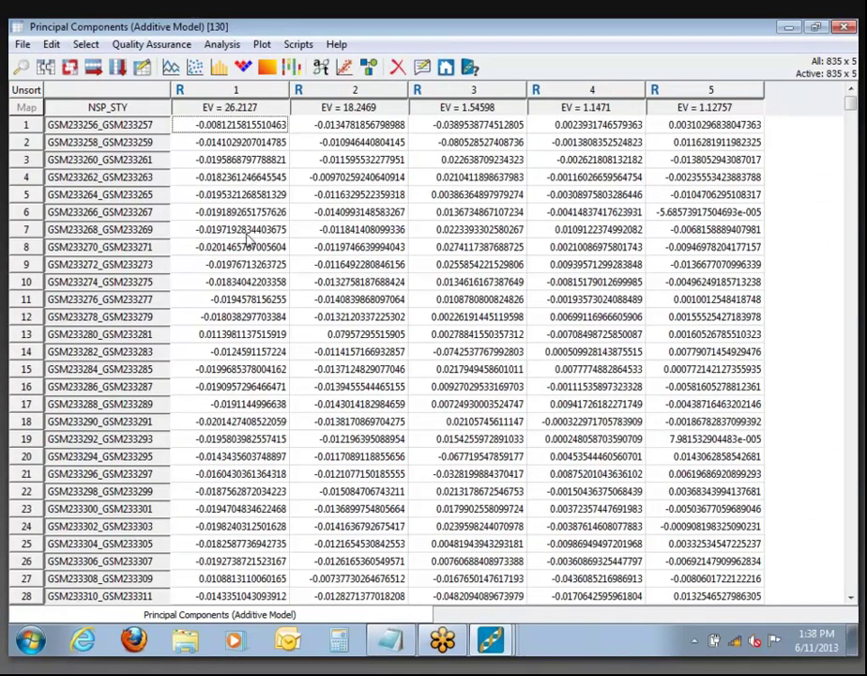
scroll(249, 241, "down", 1)
scroll(848, 131, "down", 5)
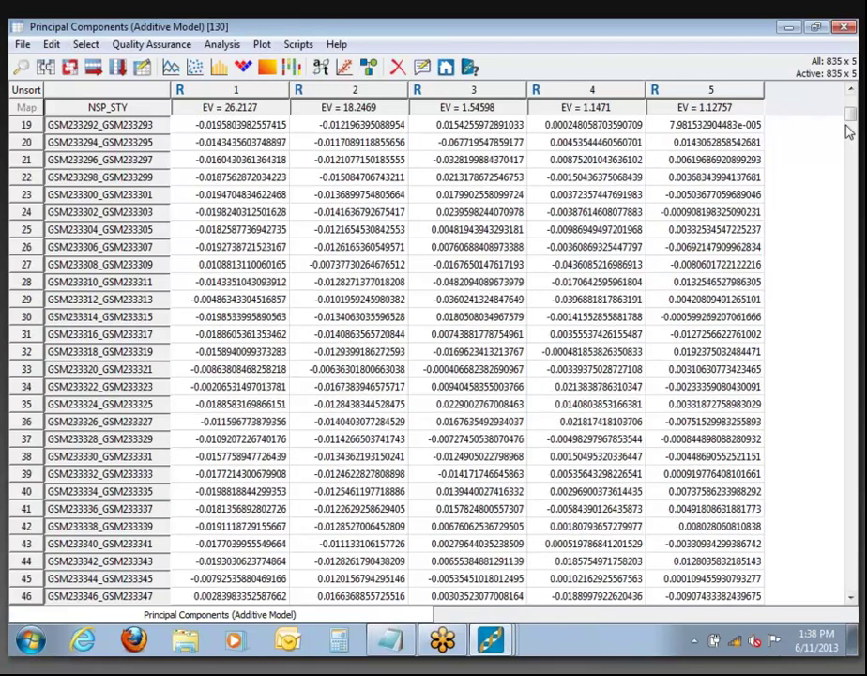
scroll(851, 113, "up", 1)
left_click_drag(850, 112, 849, 586)
left_click_drag(843, 184, 850, 94)
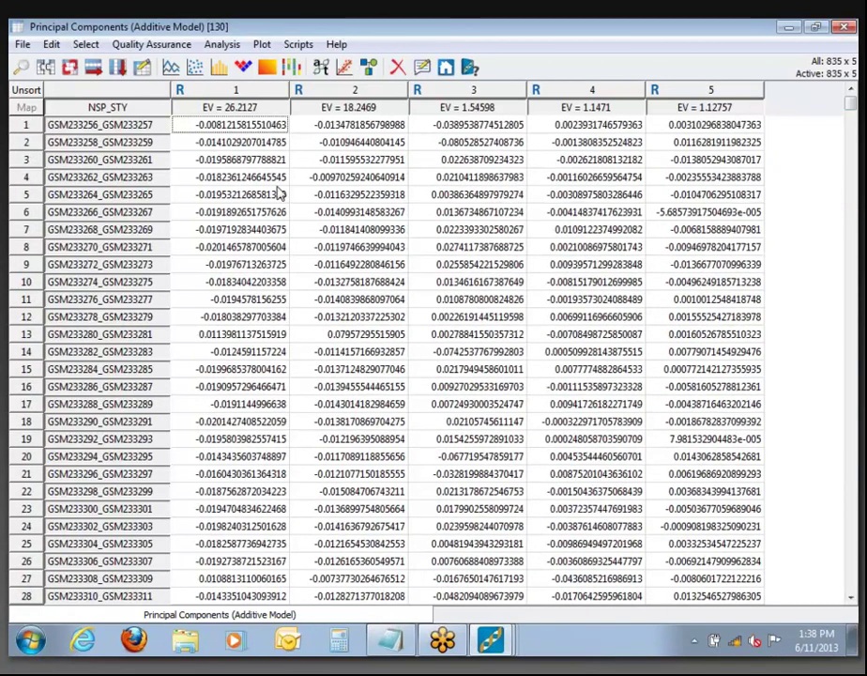
Join the Principal Components spreadsheet with Population - Sheet 1 by row labels, dropping unmatched rows, as a child of the current spreadsheet
left_click(23, 47)
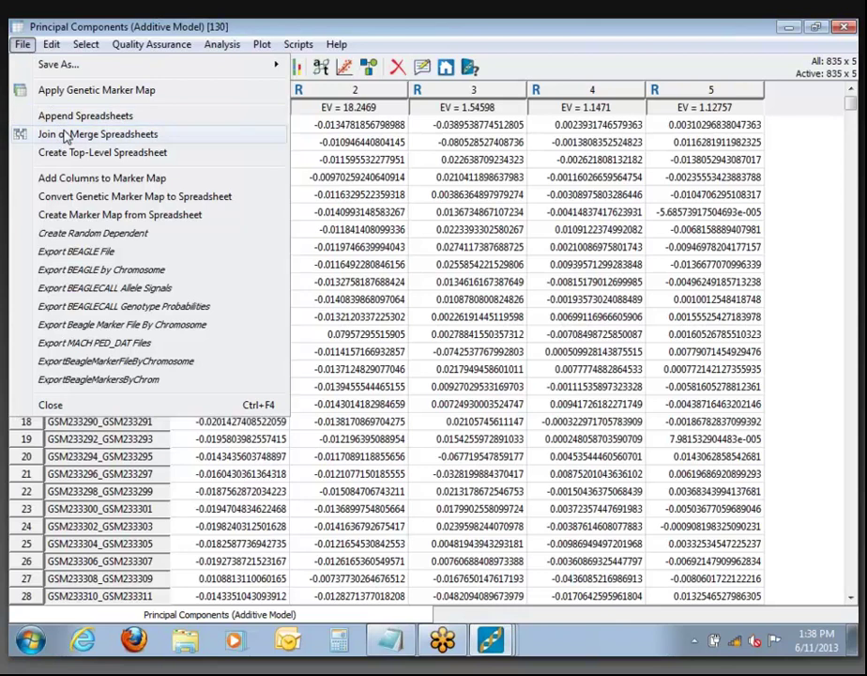
left_click(66, 138)
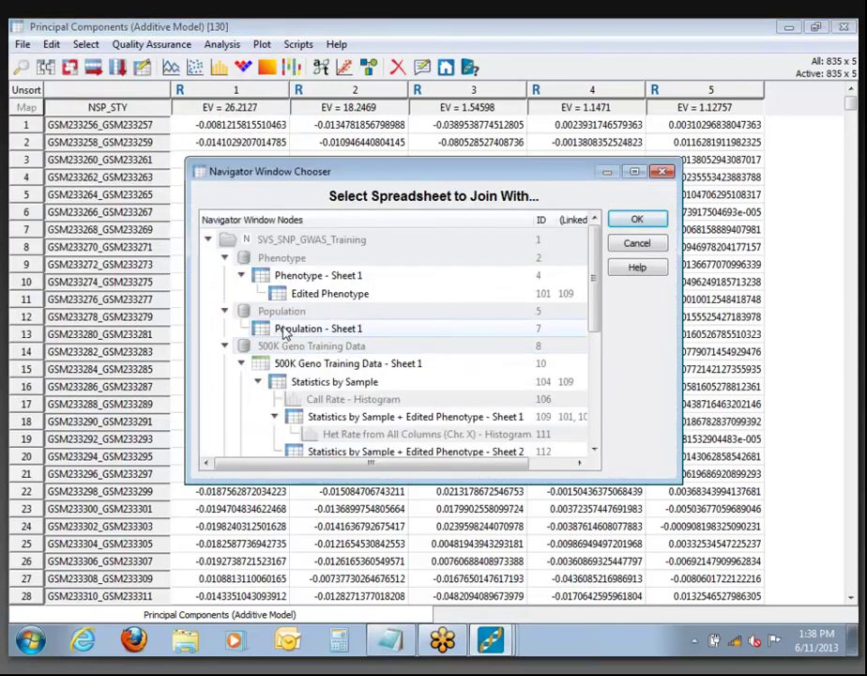
left_click(291, 331)
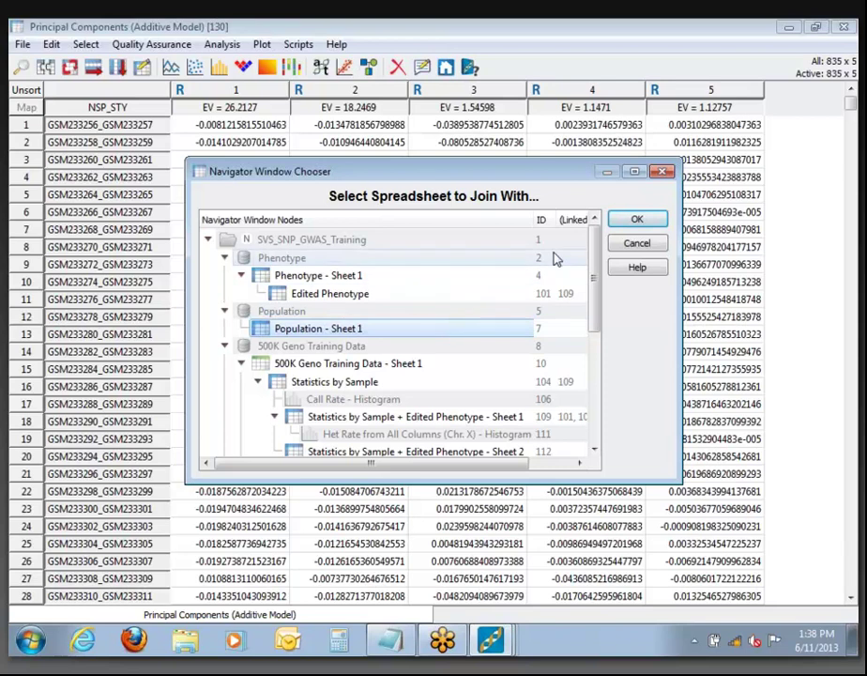
left_click(631, 220)
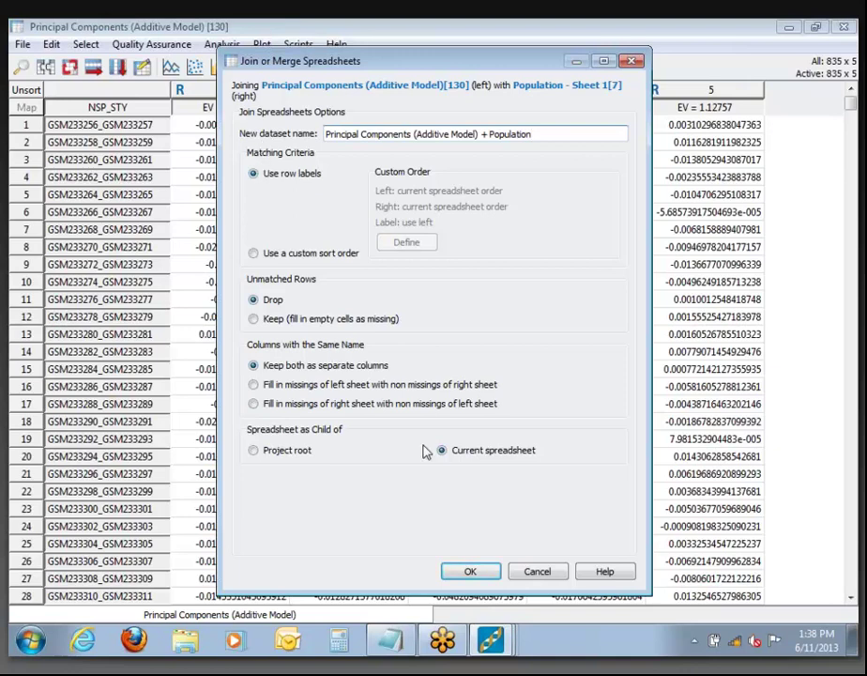
left_click(465, 576)
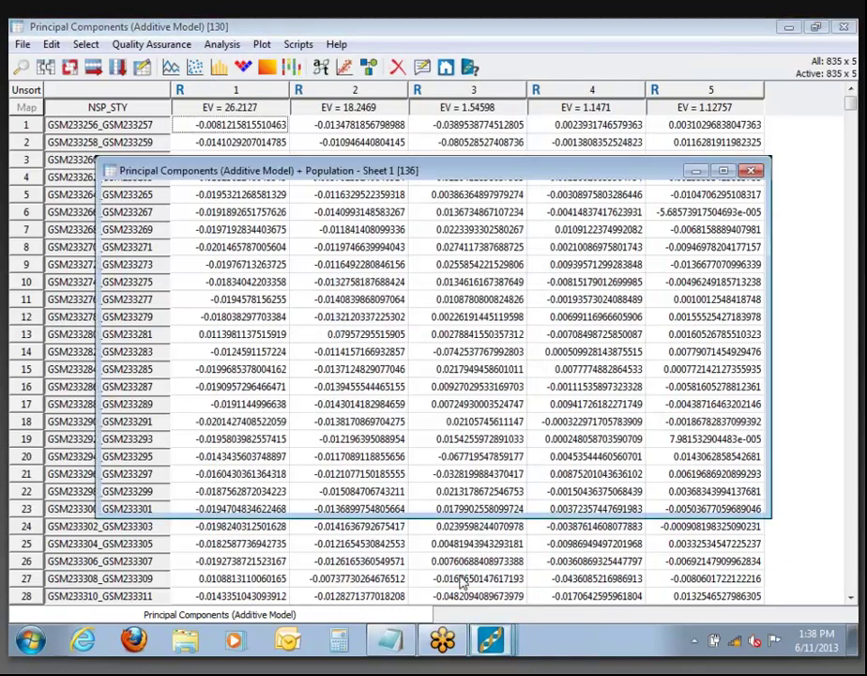
Enlarge the joined spreadsheet and count the occurrences of each value in its Population column
left_click(723, 170)
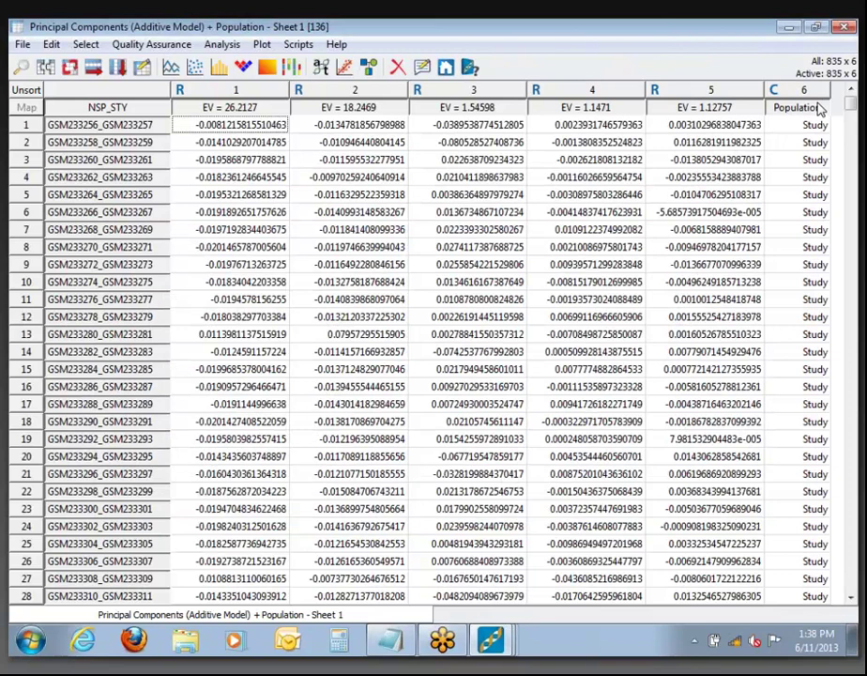
right_click(818, 109)
left_click(798, 334)
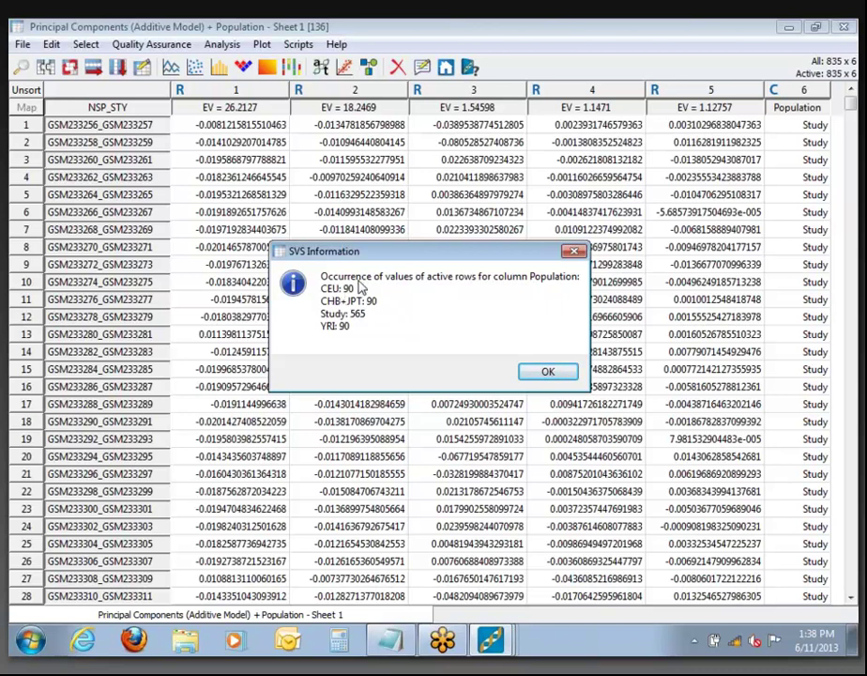
left_click(554, 375)
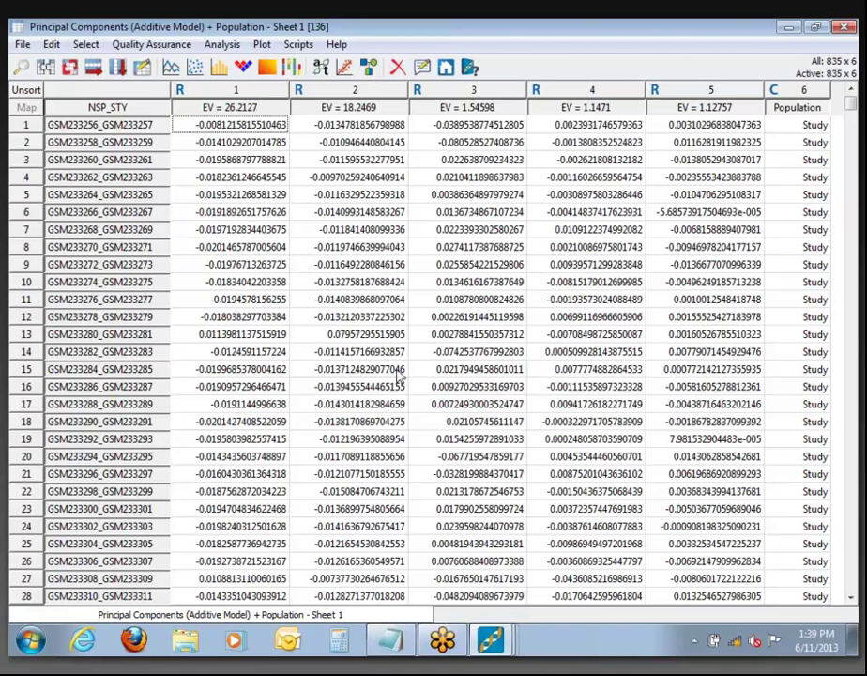
Create an XY scatter plot with EV = 26.2127 as the X axis and EV = 18.2469 as the Y axis, and maximize it
left_click(196, 68)
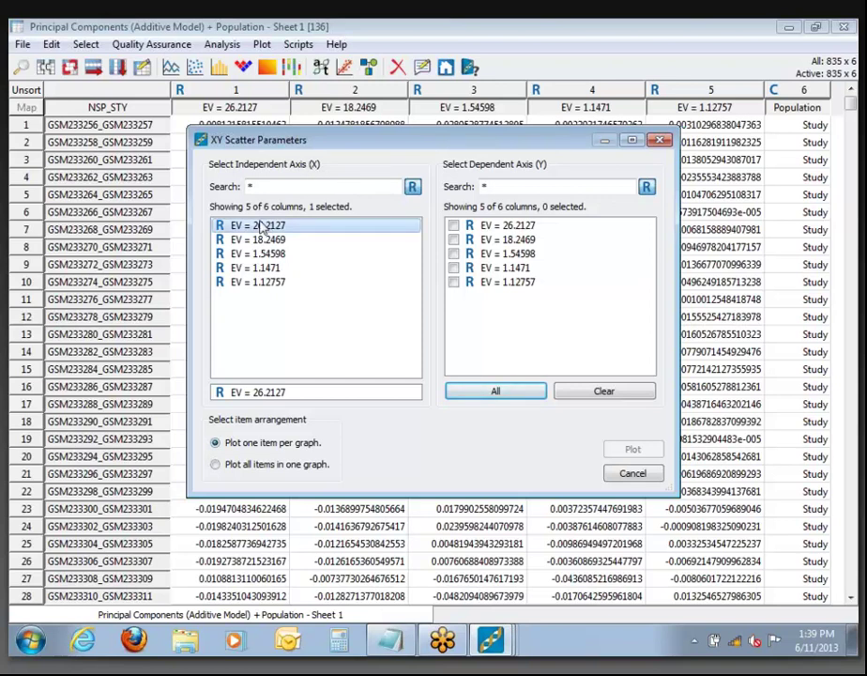
left_click(512, 227)
left_click(512, 240)
left_click(514, 254)
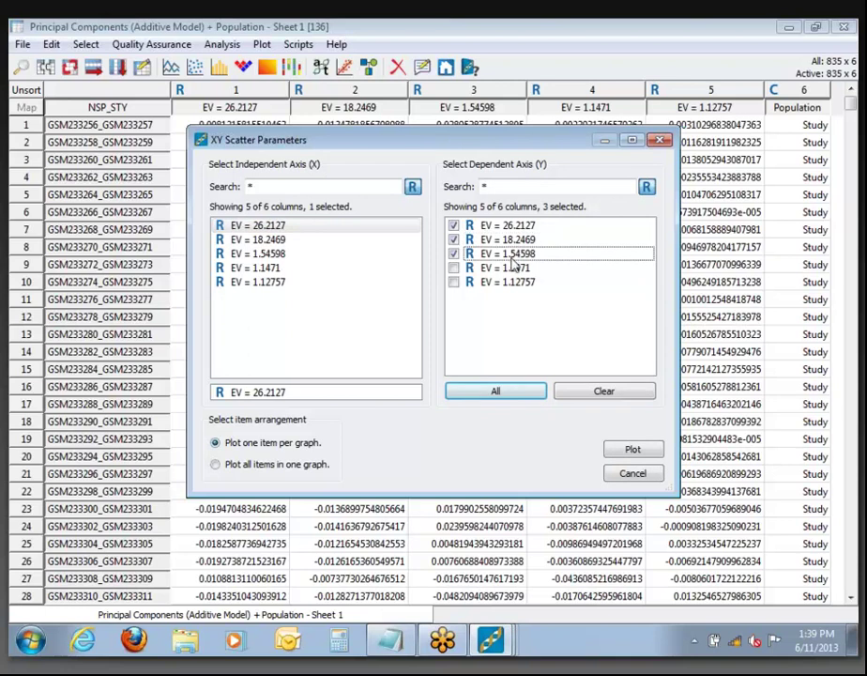
left_click(453, 226)
left_click(453, 255)
left_click(453, 254)
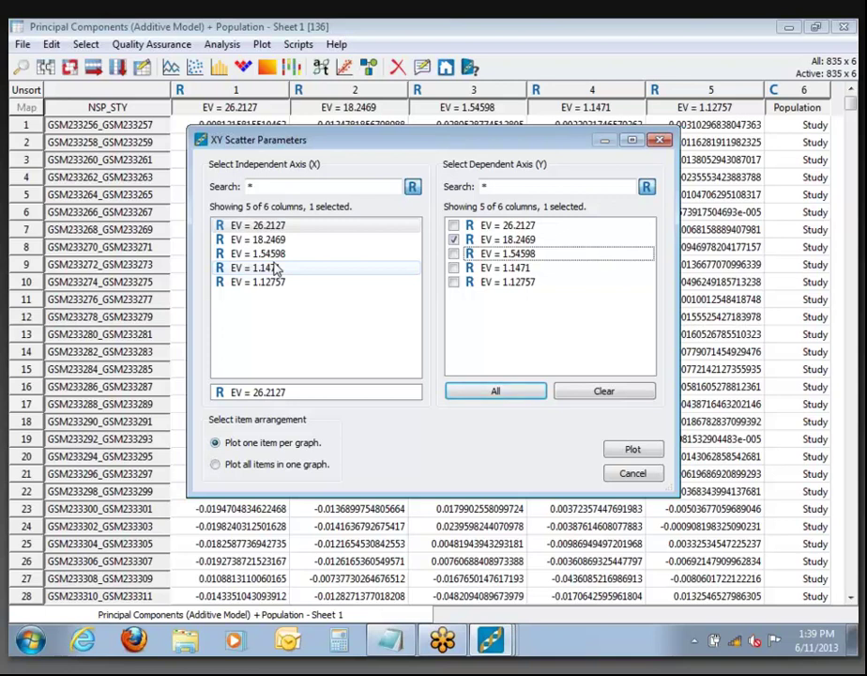
left_click(322, 228)
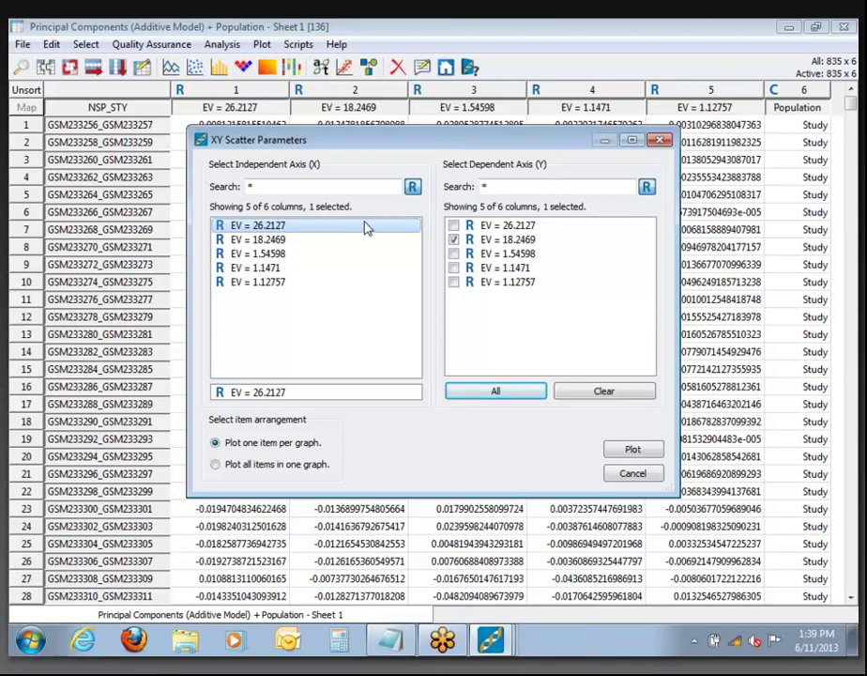
left_click(633, 449)
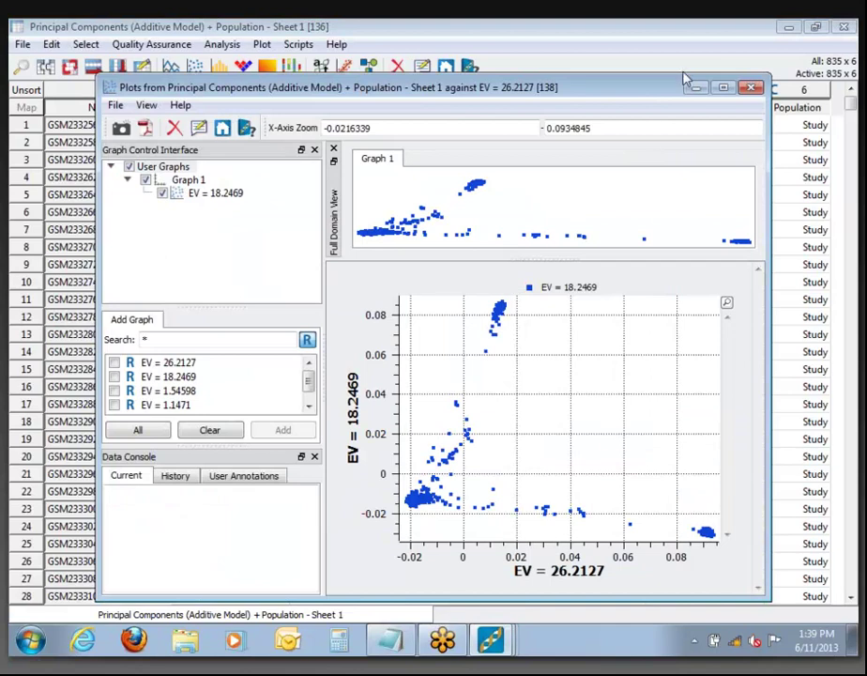
left_click(725, 89)
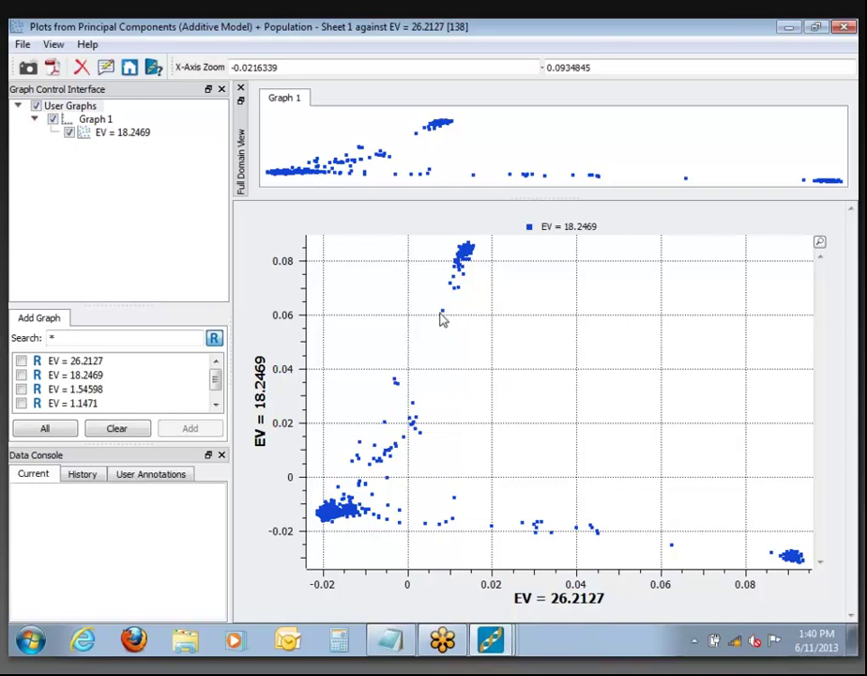
Color the scatter plot's EV = 18.2469 points by the Population variable
left_click(97, 134)
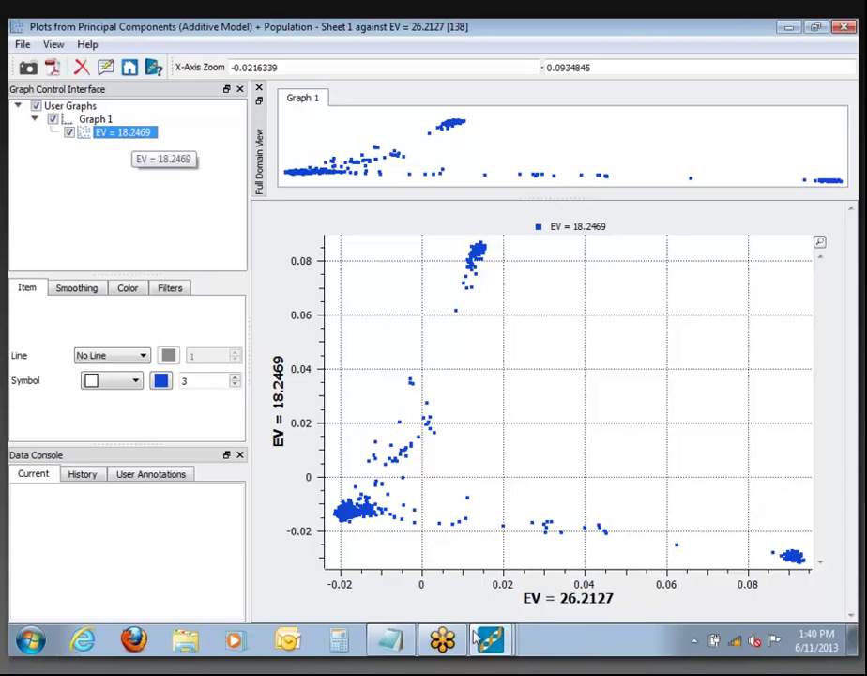
left_click(787, 590)
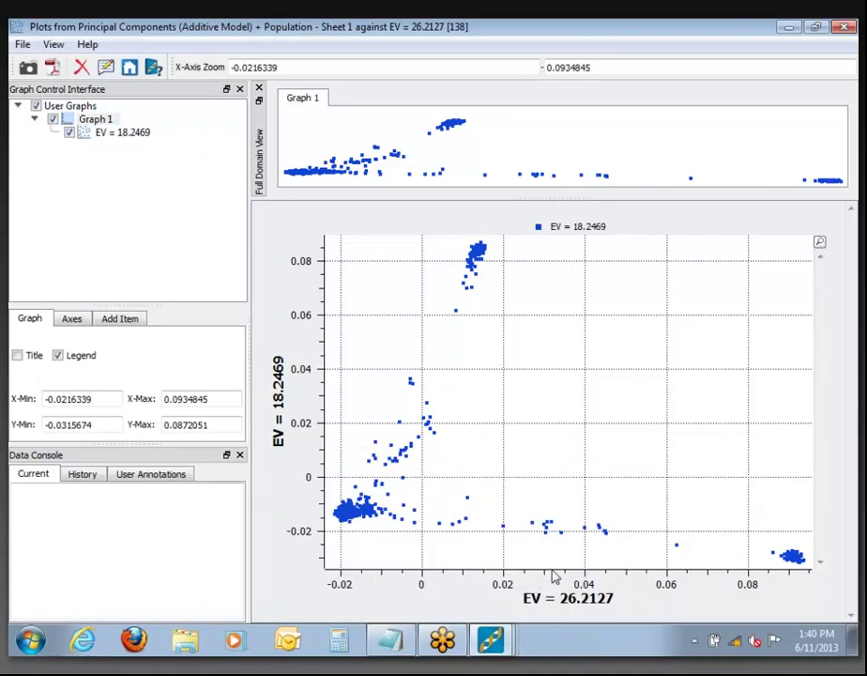
left_click(127, 137)
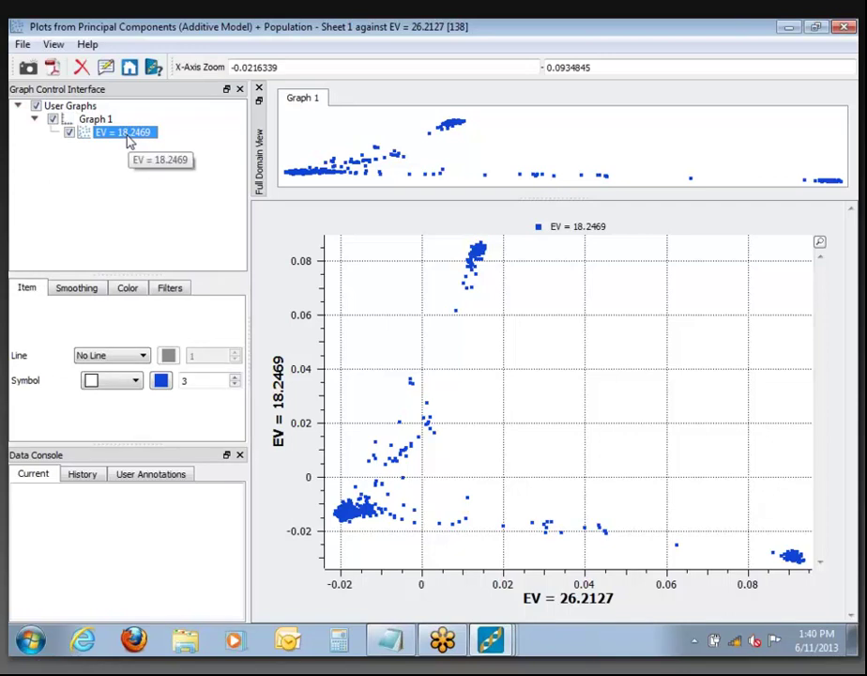
left_click(137, 292)
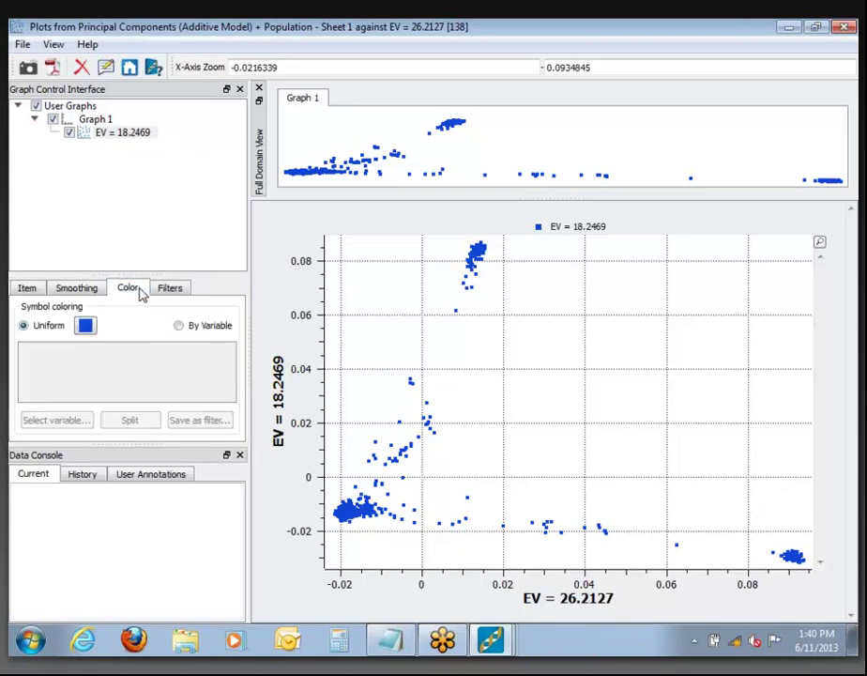
left_click(178, 327)
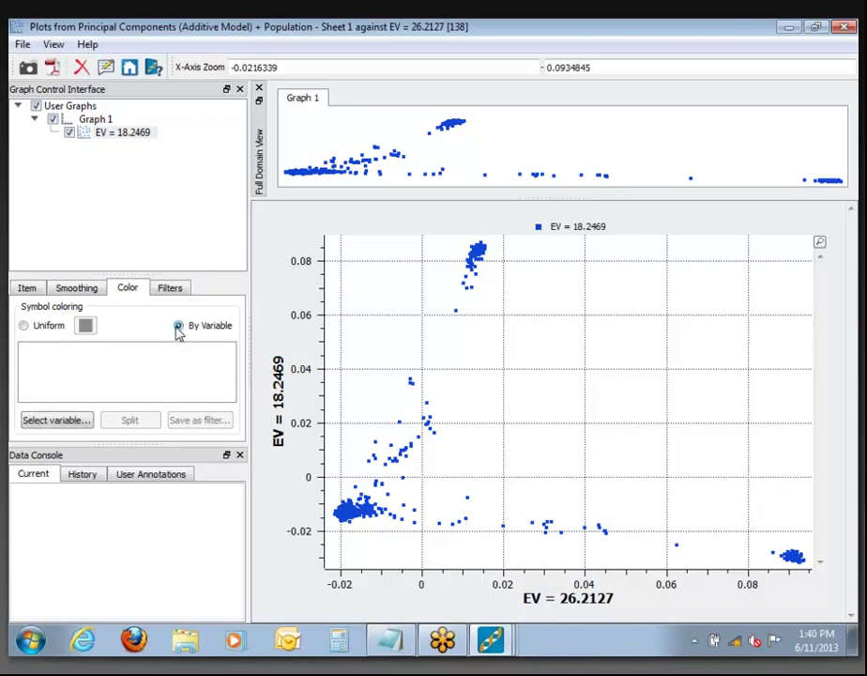
left_click(89, 420)
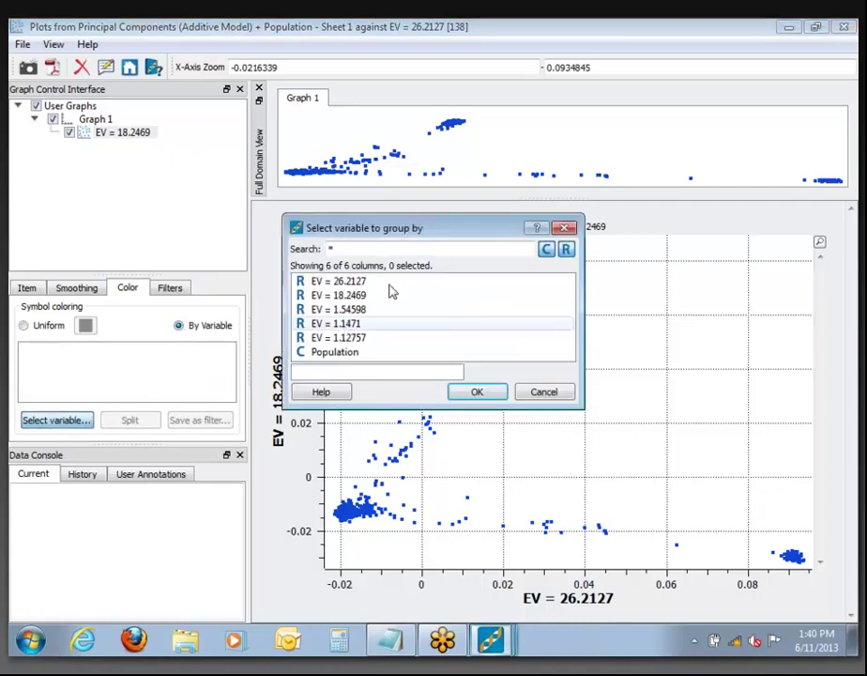
left_click(349, 353)
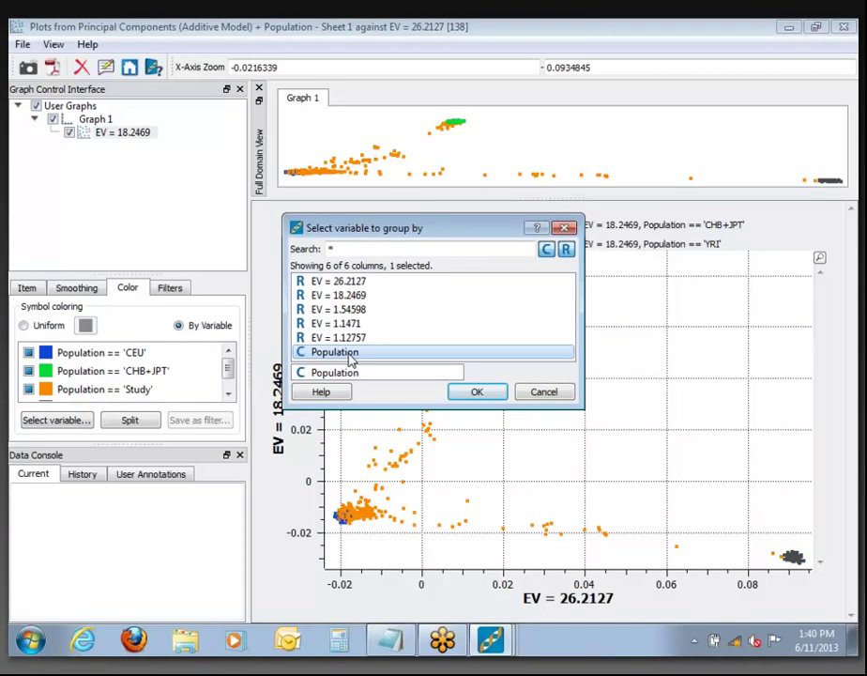
left_click(477, 395)
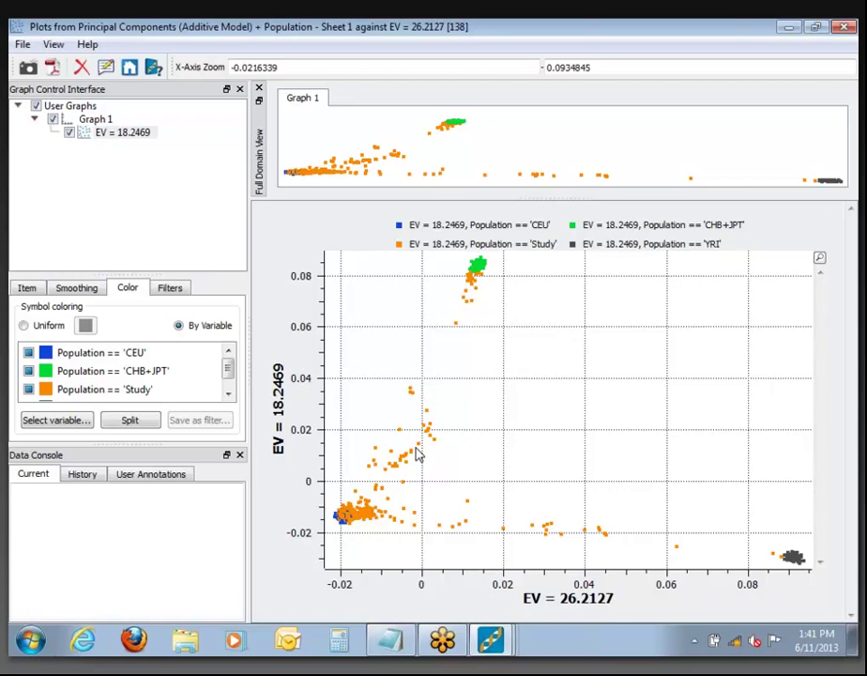
Query four Study points lying between the HapMap clusters for their sample labels and component values
left_click(457, 328)
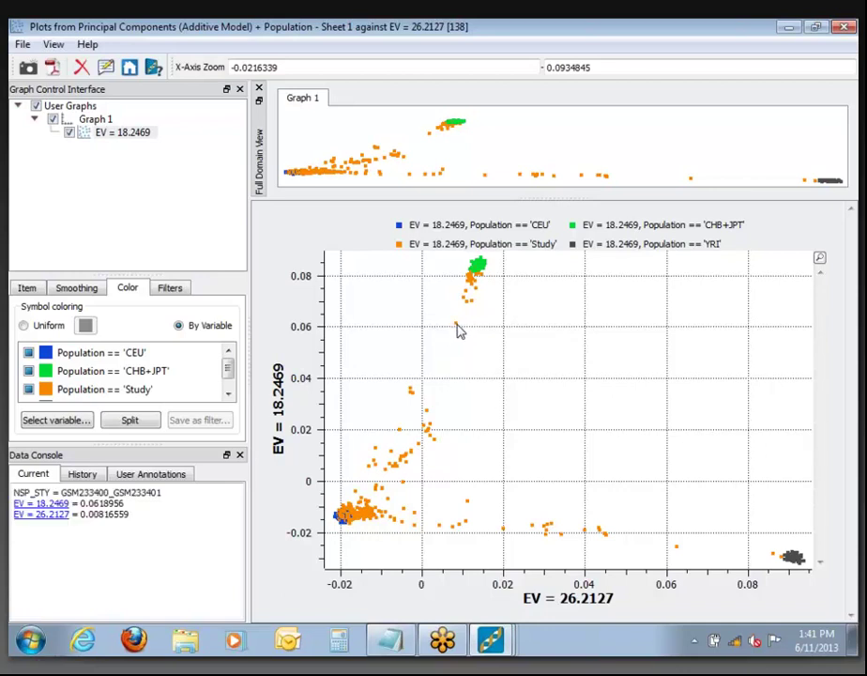
left_click(429, 417)
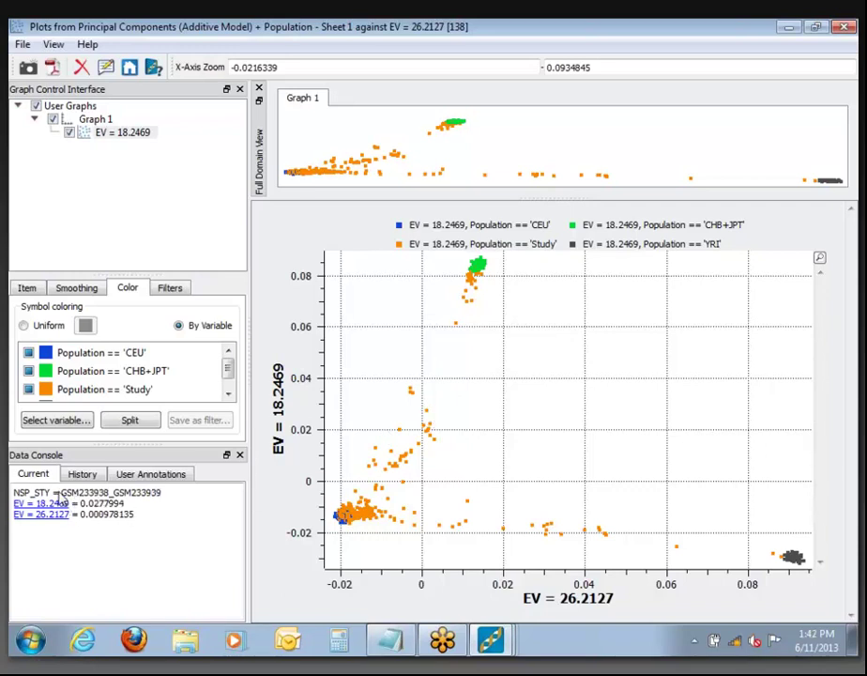
left_click(467, 507)
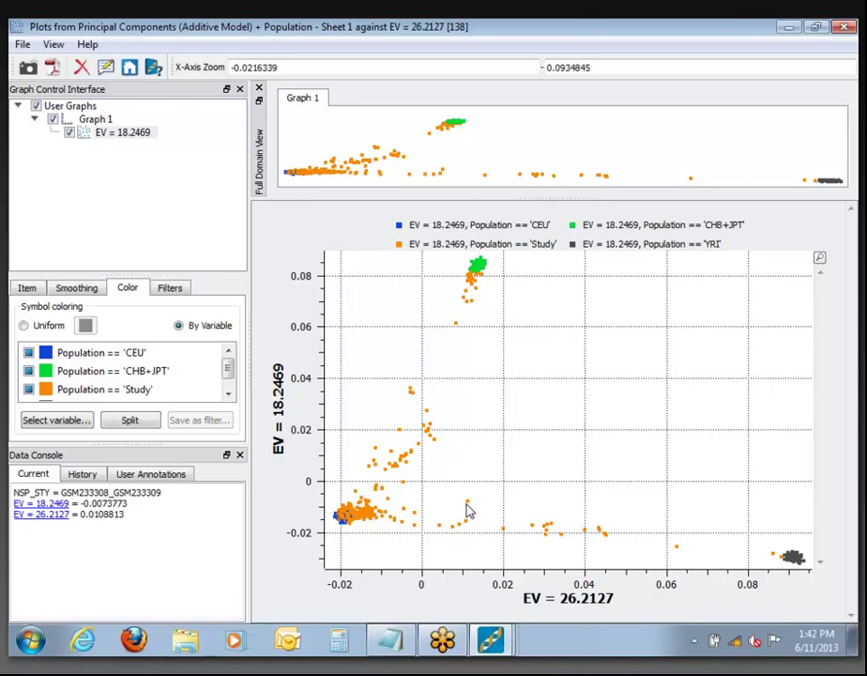
left_click(535, 530)
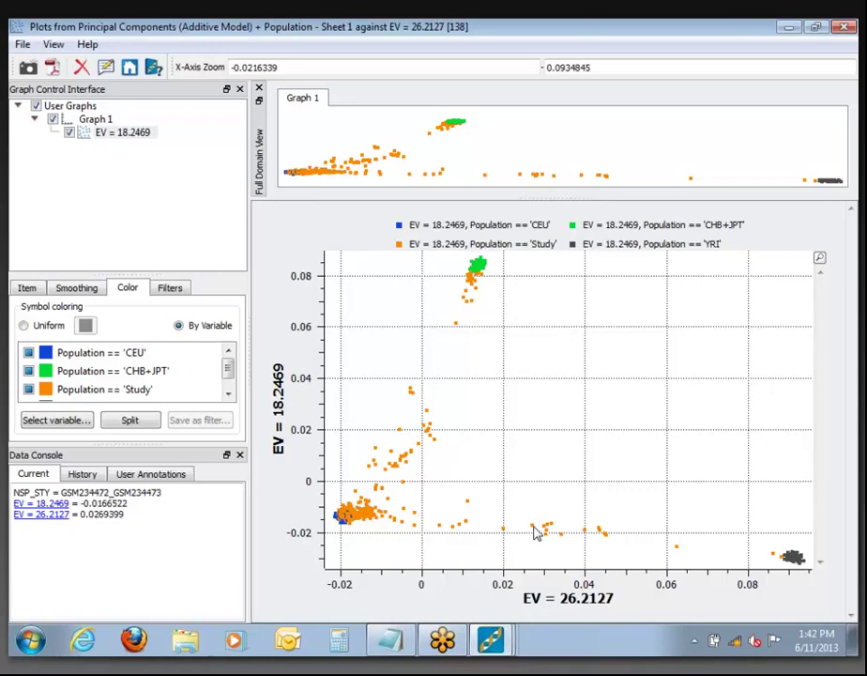
Look up sample GSM234472_GSM234473 in the joined spreadsheet from the plot's data console and check its row through to the Population column
left_click(57, 520)
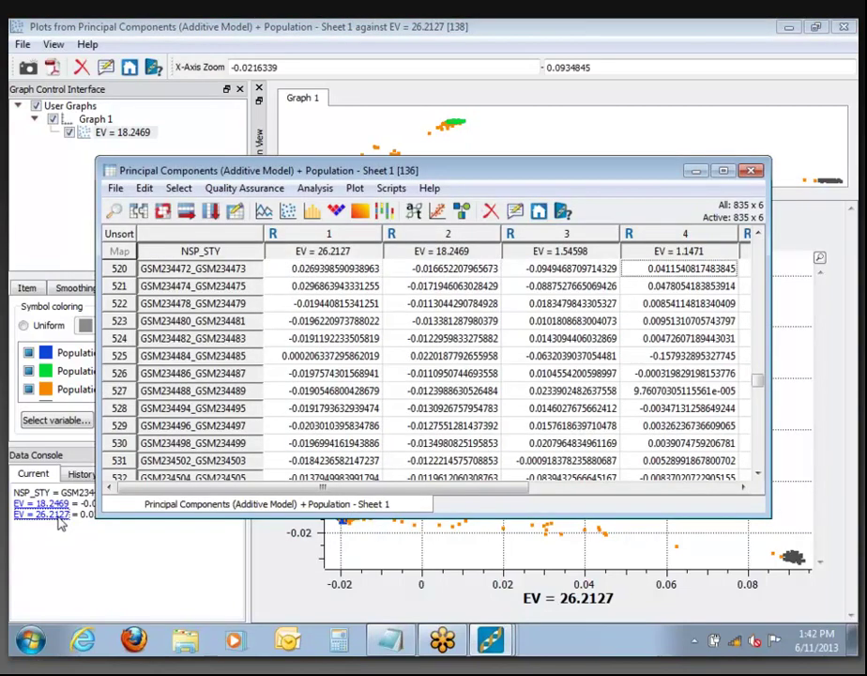
key("Right")
key("Right")
key("Right")
key("Right")
key("Right")
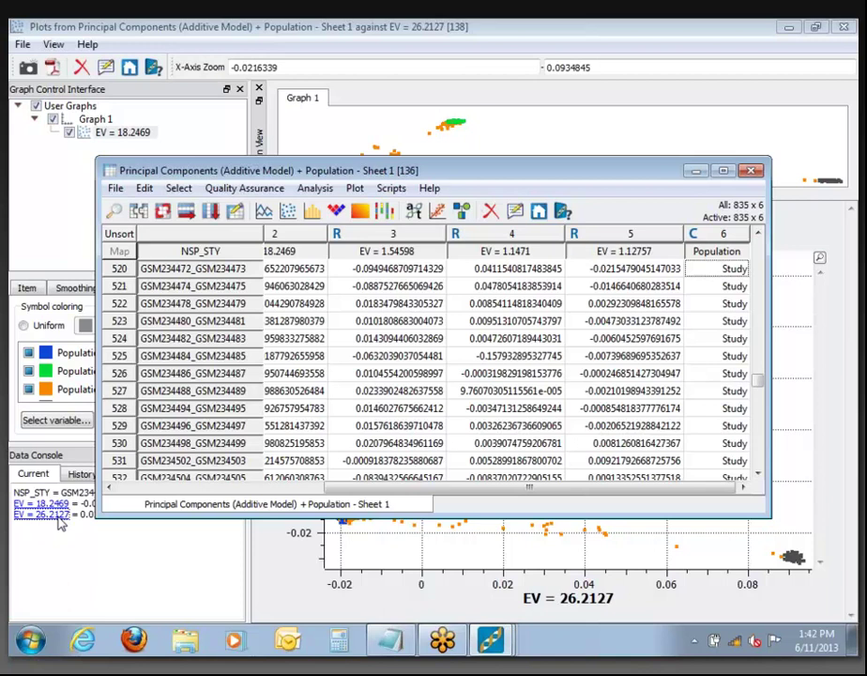
key("Left")
key("Left")
key("Left")
key("Left")
key("Left")
key("Right")
key("Right")
key("Right")
key("Right")
key("Right")
left_click(753, 171)
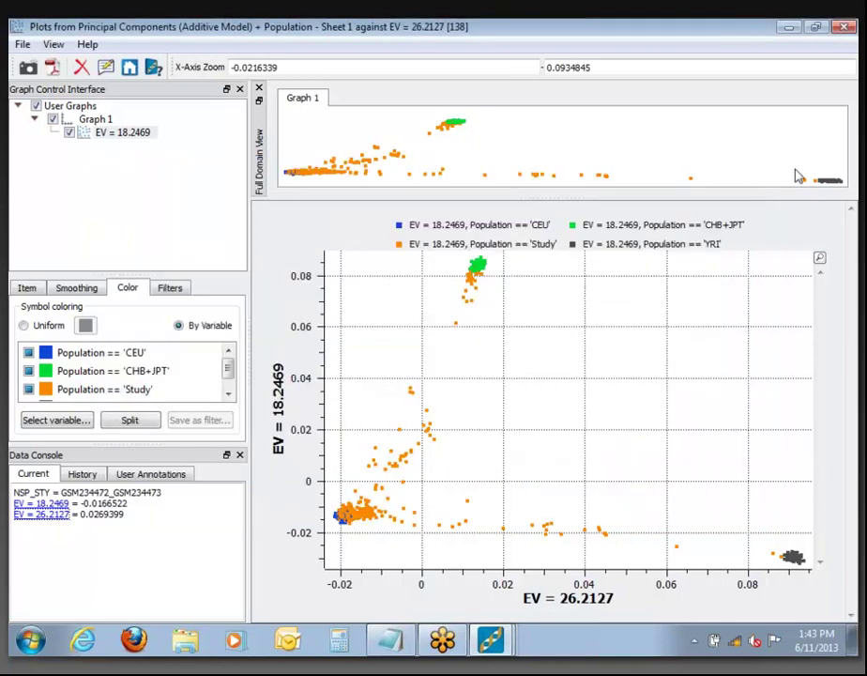
Close the scatter plot and the Principal Components spreadsheet, and open the Edited Phenotype spreadsheet from the project
left_click(848, 28)
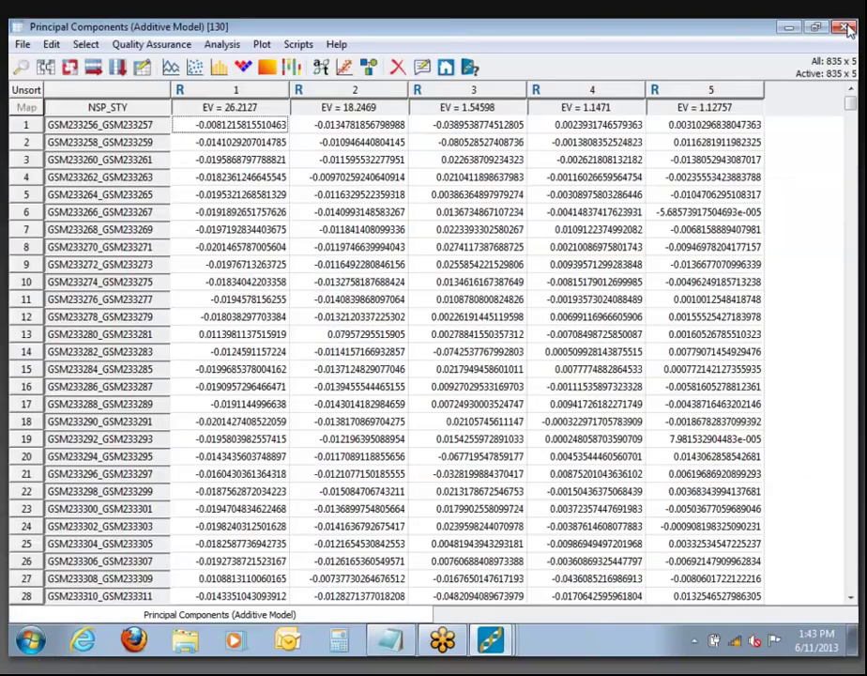
left_click(843, 13)
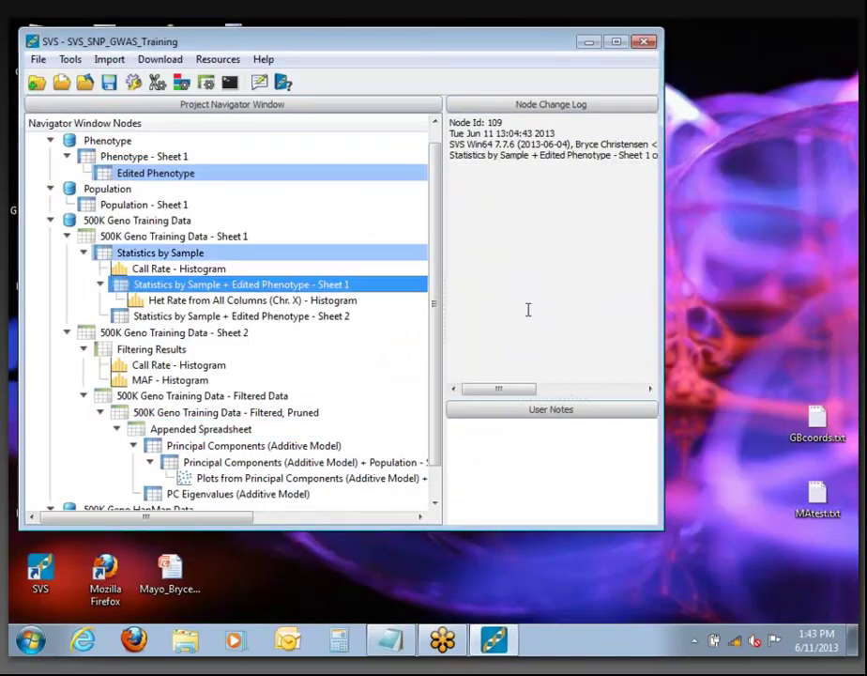
left_click_drag(435, 301, 441, 379)
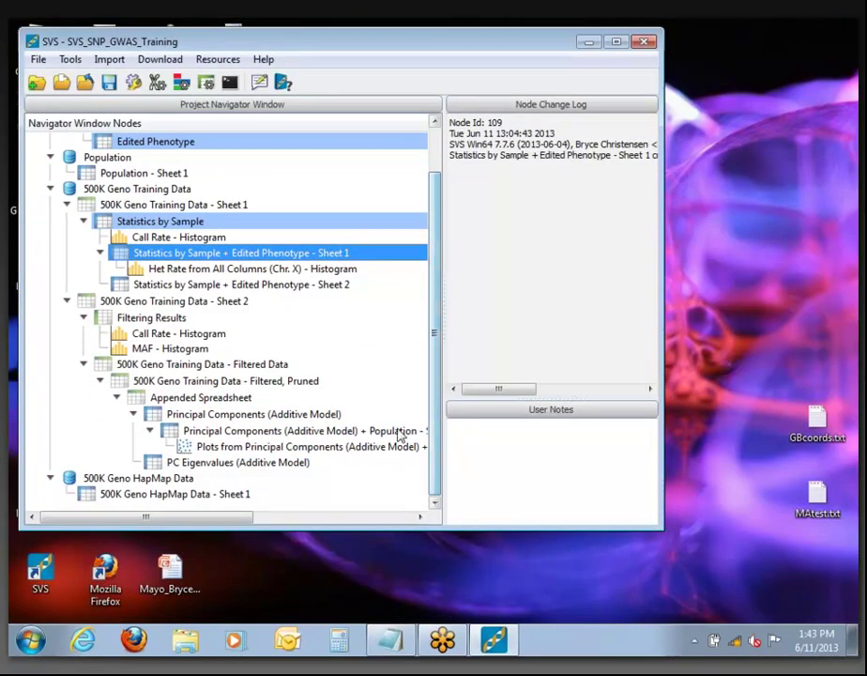
scroll(399, 427, "up", 1)
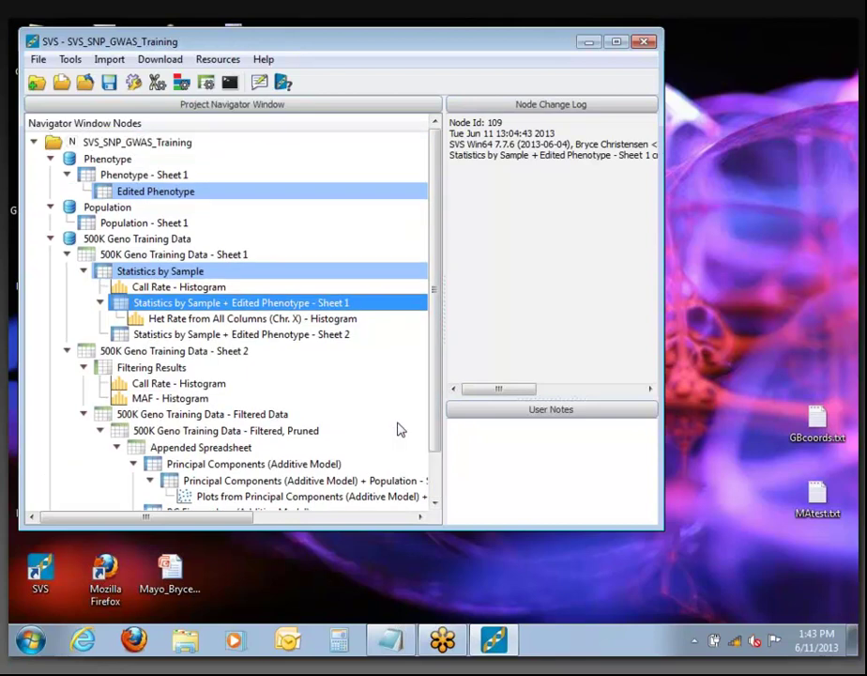
double_click(122, 191)
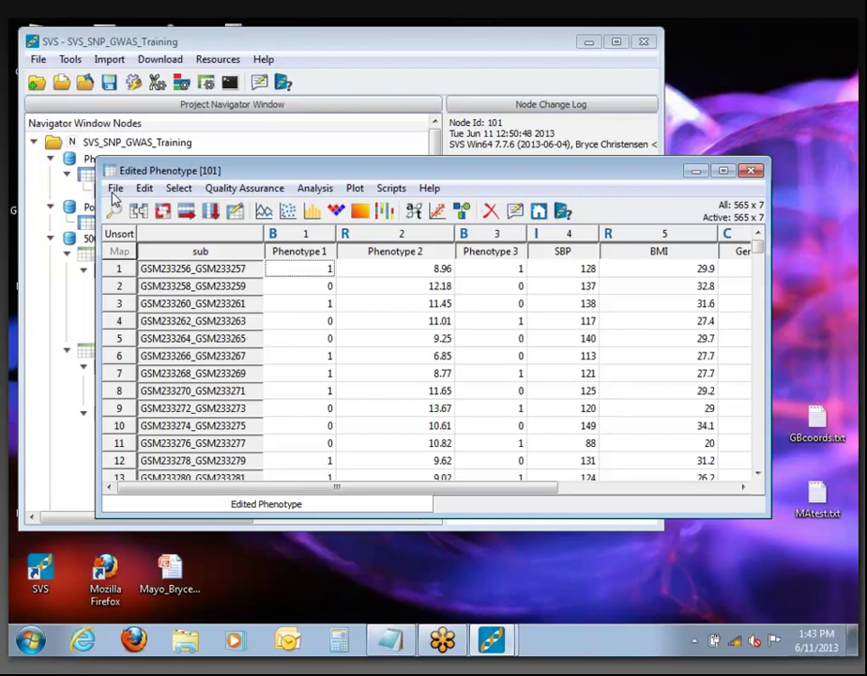
Open 500K Geno Training Data - Sheet 1 from the project and move its window up over the navigator
left_click(403, 47)
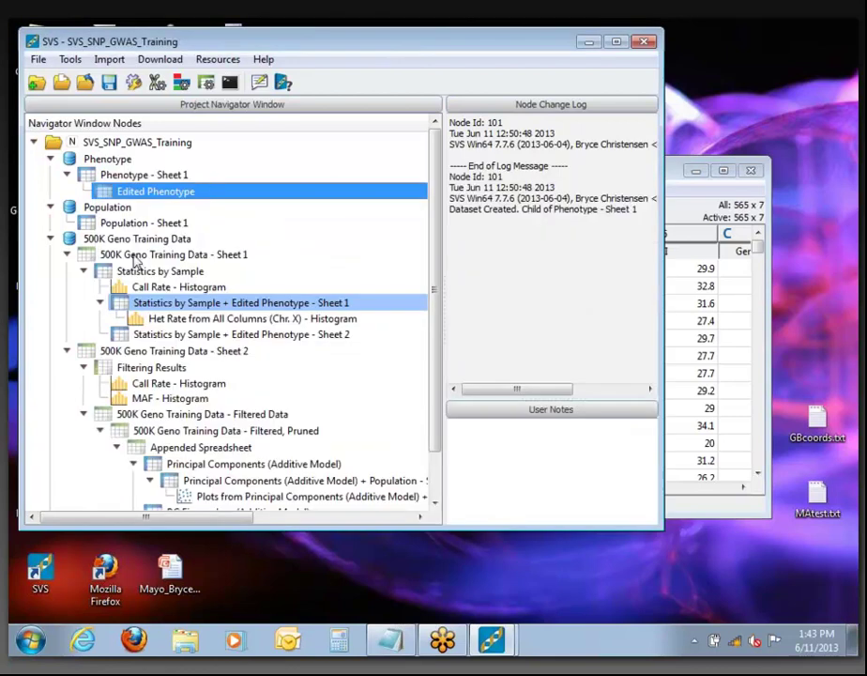
double_click(136, 256)
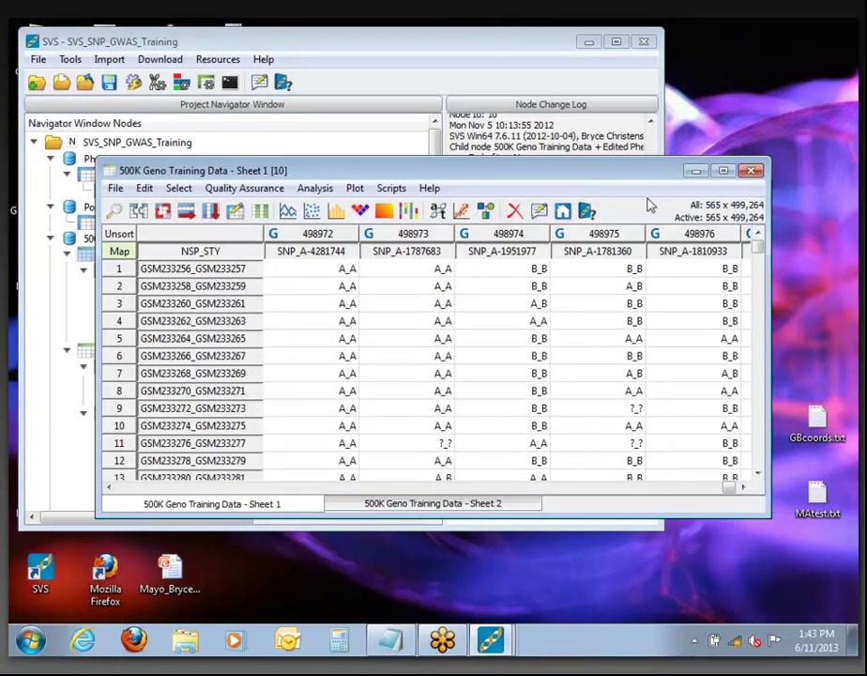
left_click_drag(606, 174, 690, 230)
left_click(133, 274)
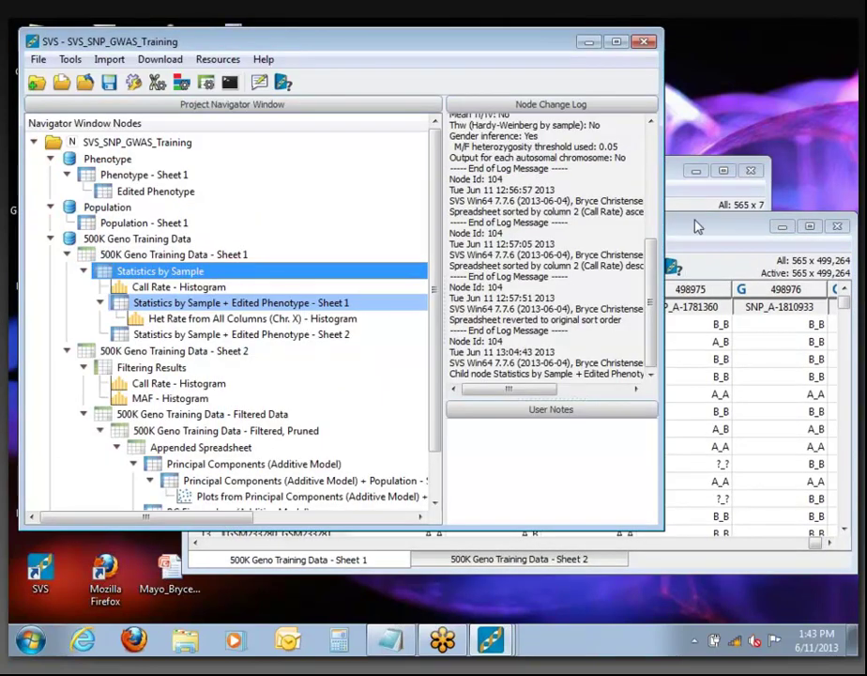
left_click(159, 256)
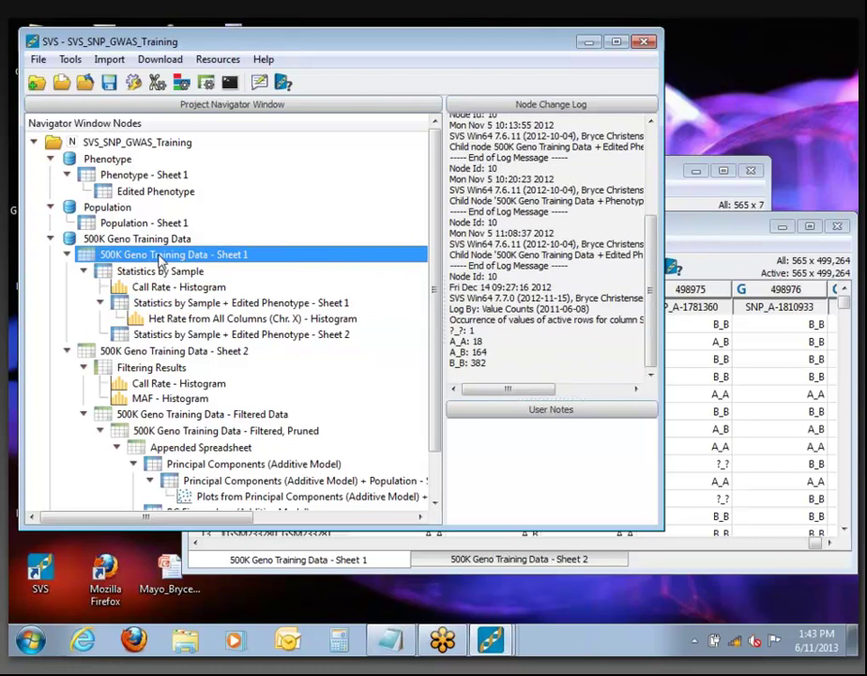
left_click(717, 242)
left_click_drag(705, 230, 639, 136)
left_click_drag(682, 102, 698, 89)
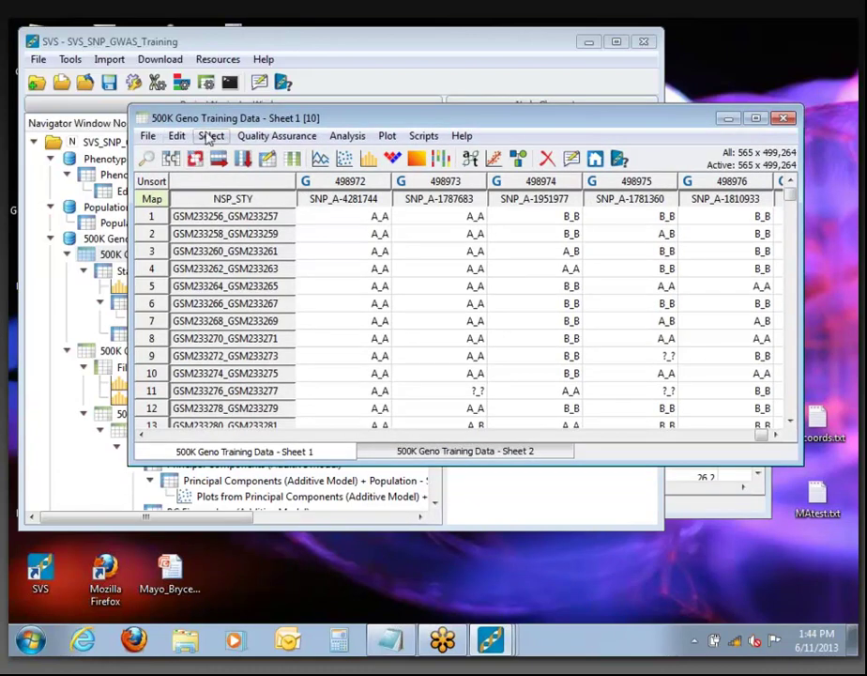
left_click(210, 136)
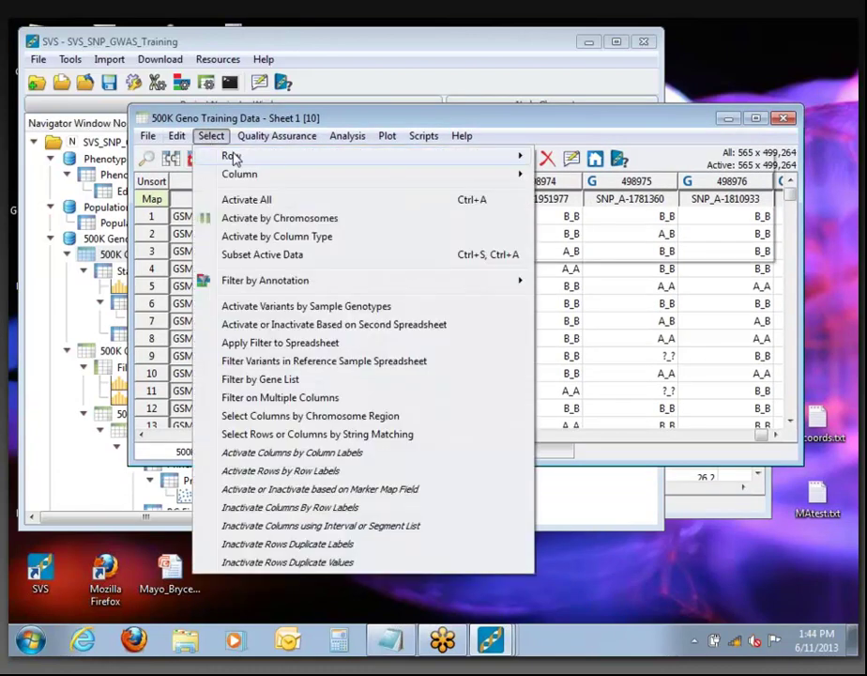
left_click(246, 221)
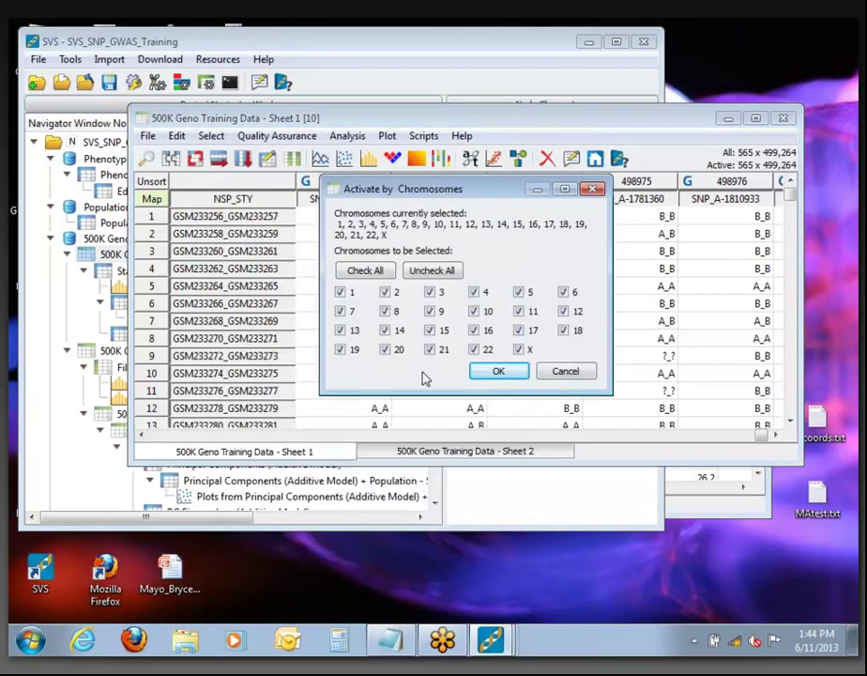
left_click(565, 372)
Make a new 500K Geno Training Data sheet and join it to Edited Phenotype by row labels, dropping unmatched rows, as a child of the current spreadsheet
left_click(211, 137)
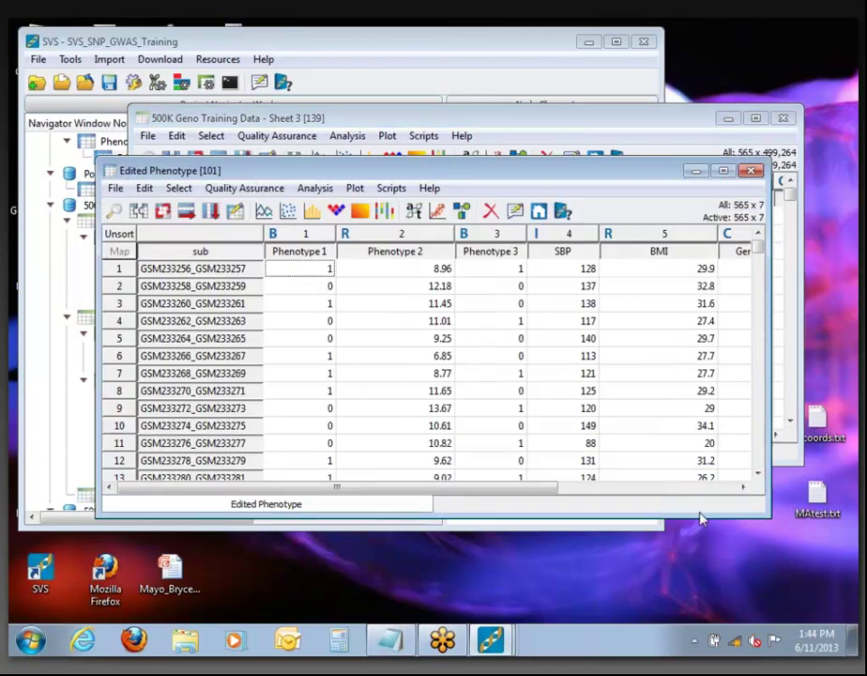
left_click(115, 189)
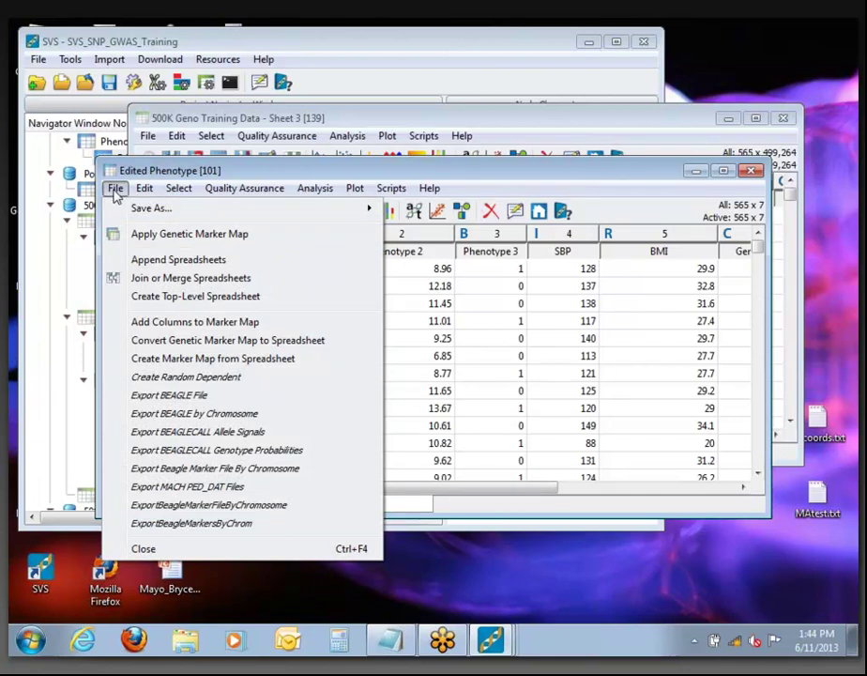
left_click(165, 281)
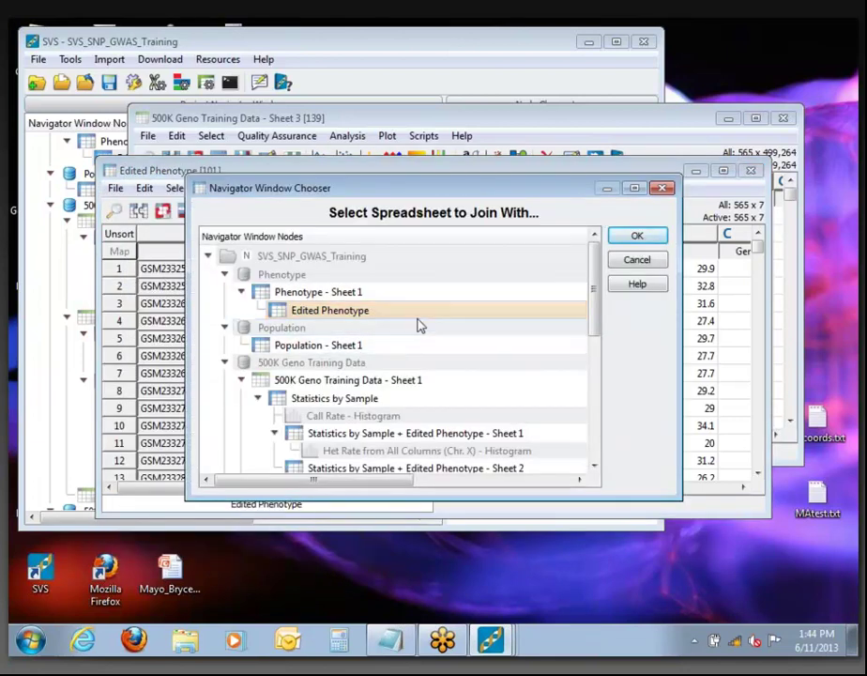
scroll(333, 394, "down", 3)
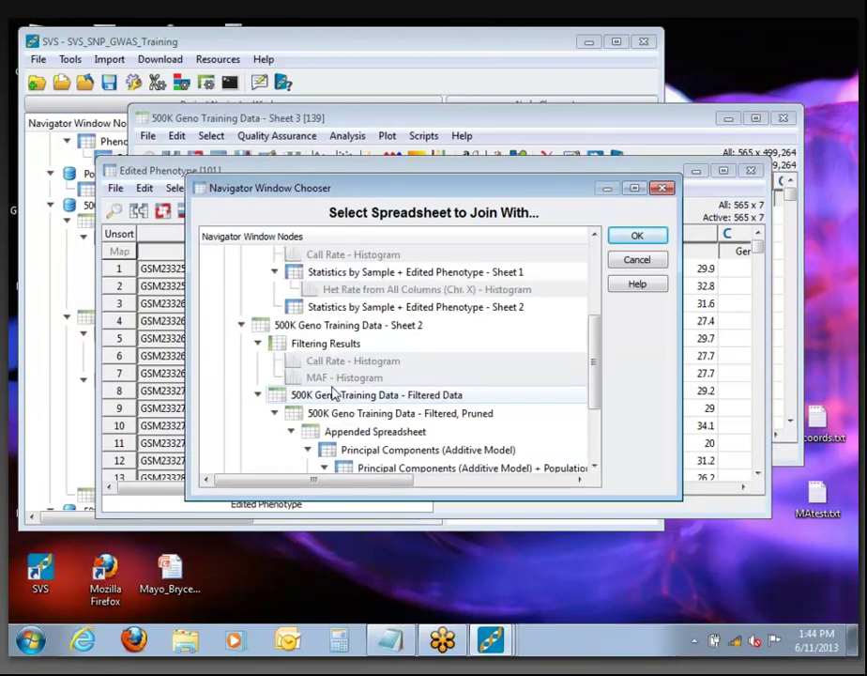
scroll(334, 395, "down", 2)
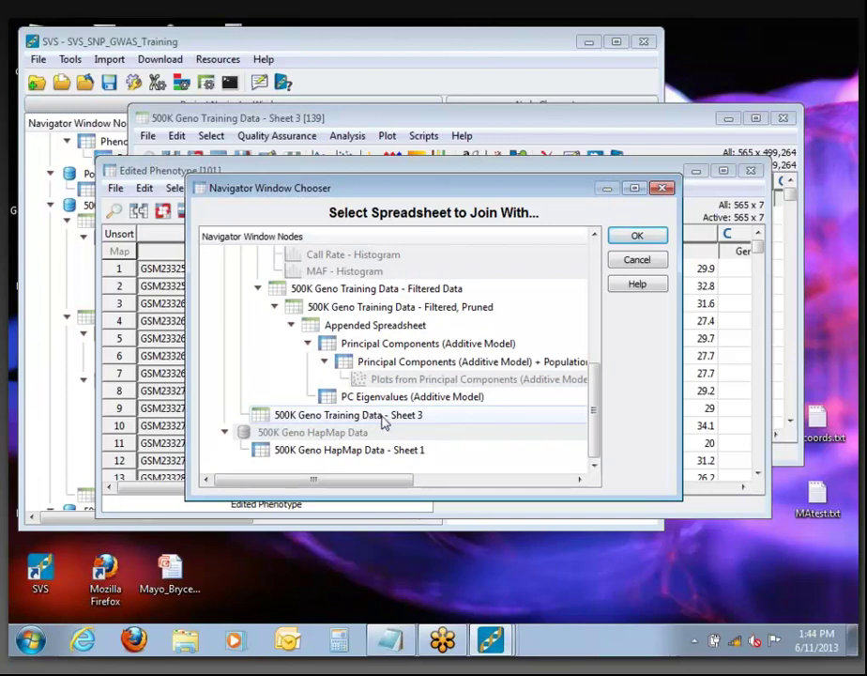
left_click(390, 420)
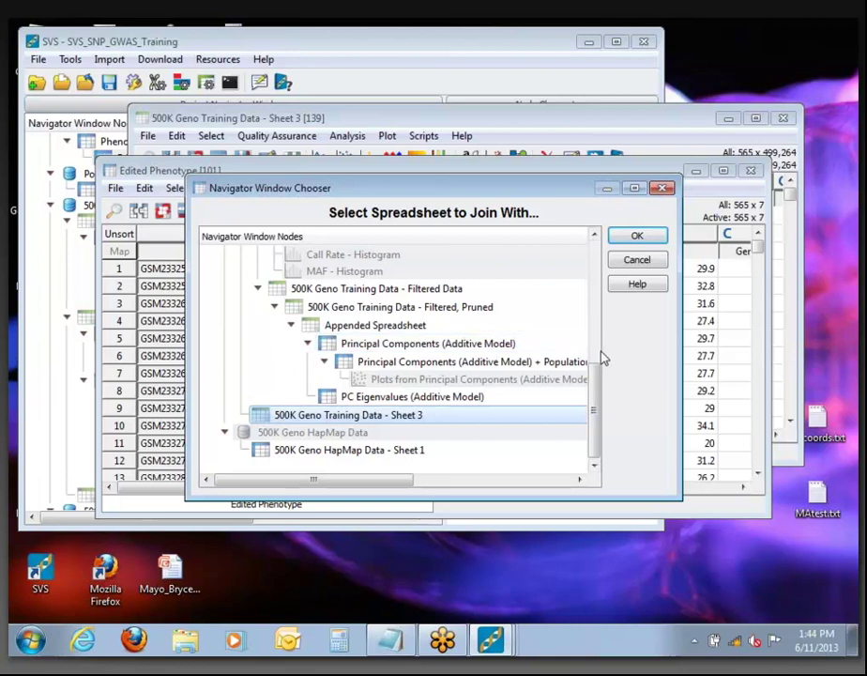
left_click(639, 236)
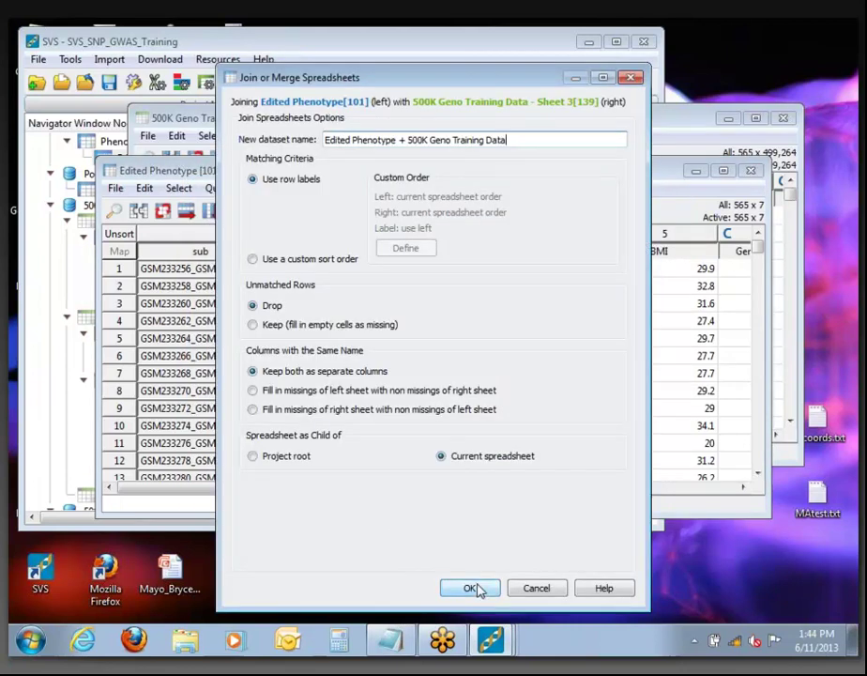
left_click(474, 588)
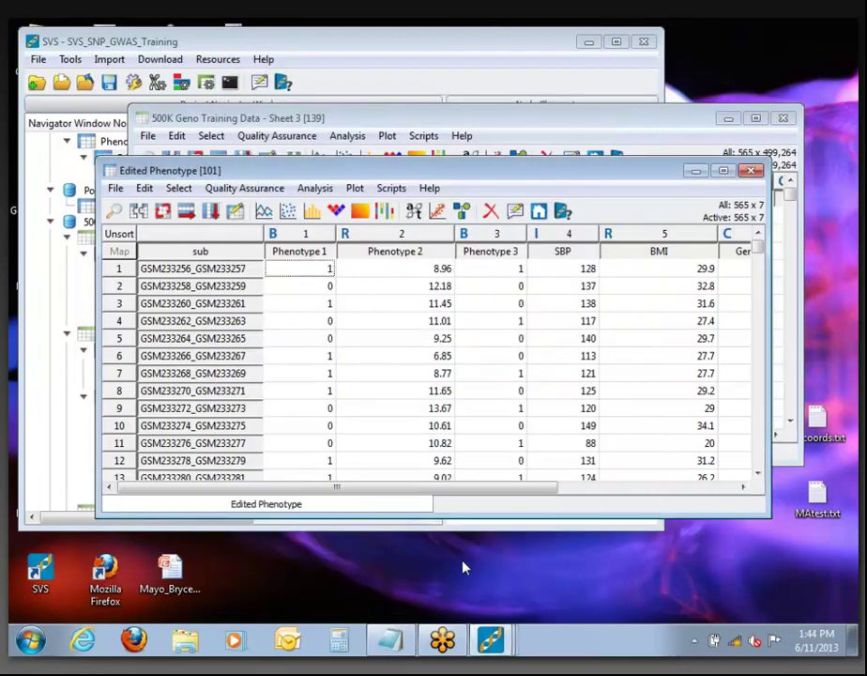
Make Phenotype 1 the dependent variable in the joined spreadsheet and inactivate the markers on chromosome X
left_click(723, 173)
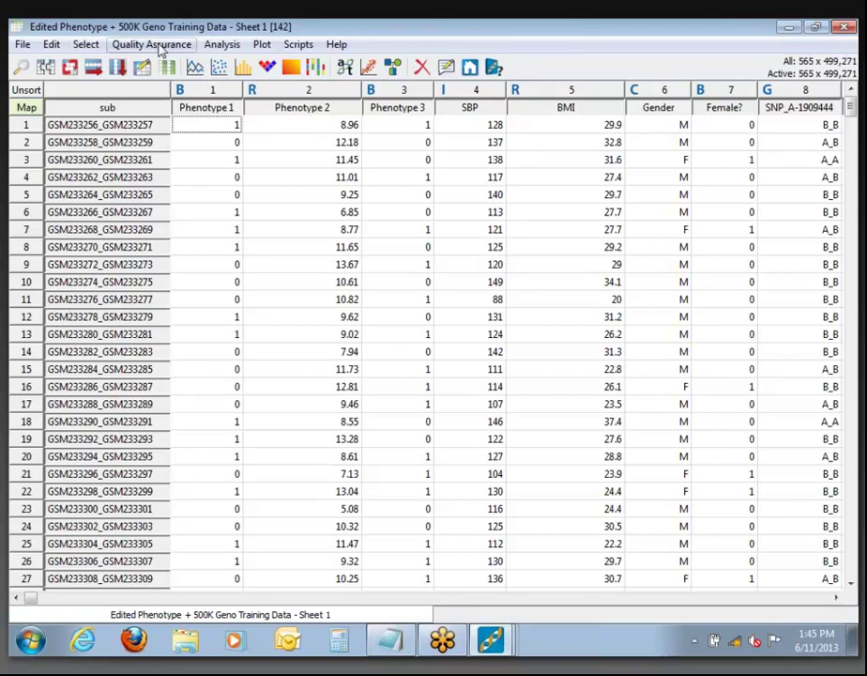
left_click(206, 111)
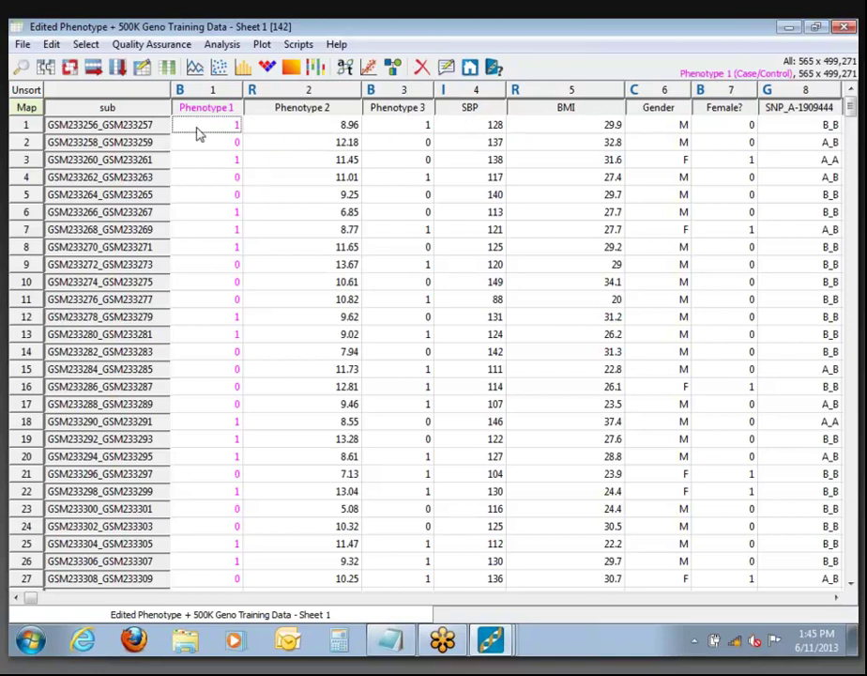
left_click(168, 73)
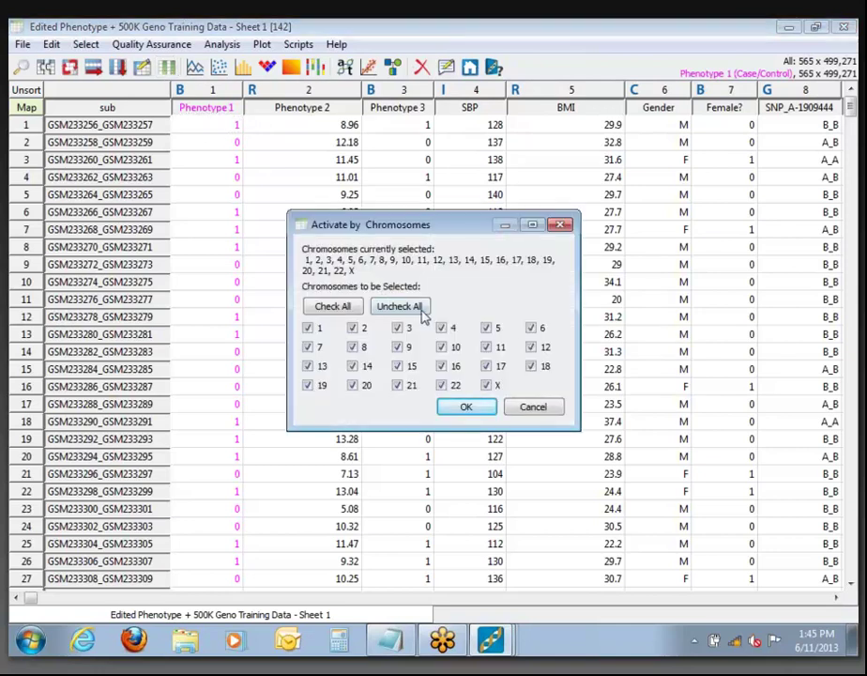
left_click(488, 388)
left_click(466, 407)
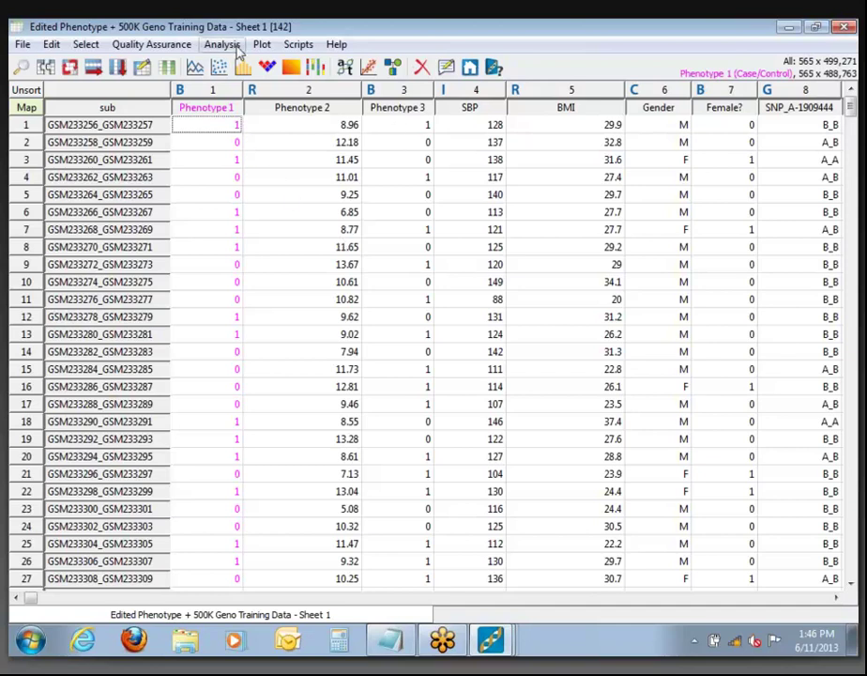
Filter out markers with call rate below 0.95, MAF below 0.01 or Fisher's HWE P-value below 1e-005 in controls, and close the filtering results
left_click(183, 49)
mouse_move(331, 64)
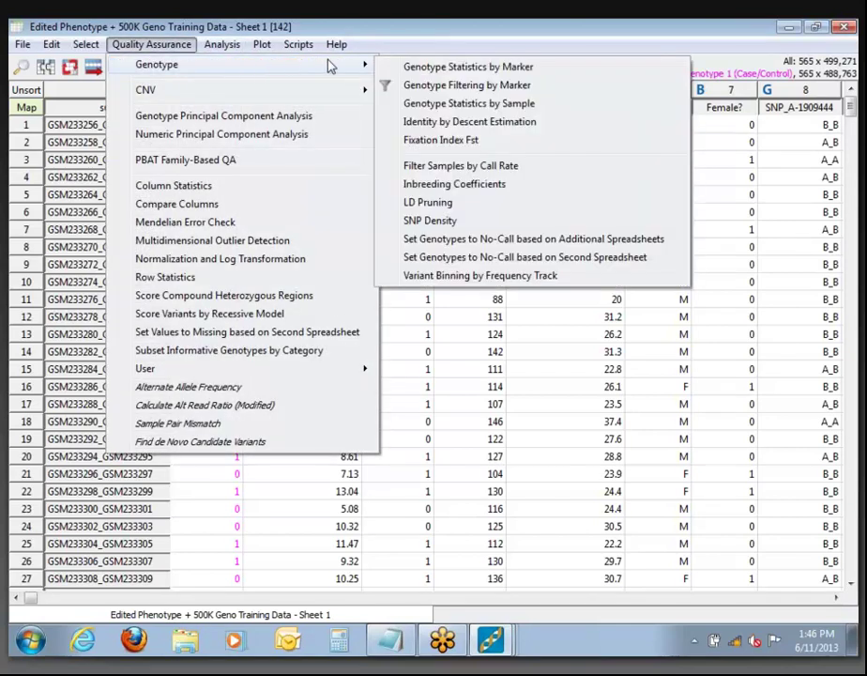
left_click(403, 86)
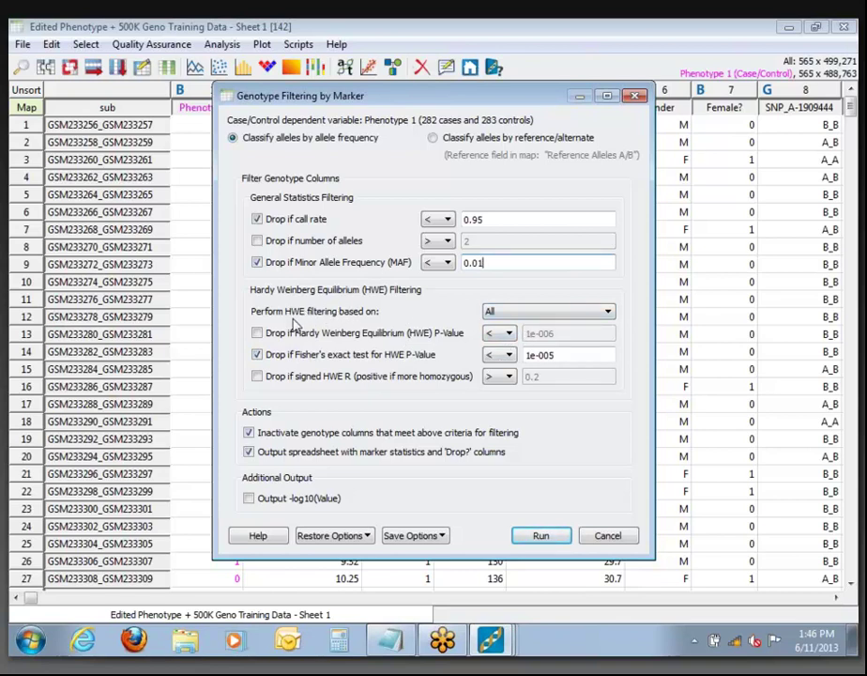
left_click(489, 313)
left_click_drag(378, 97, 505, 87)
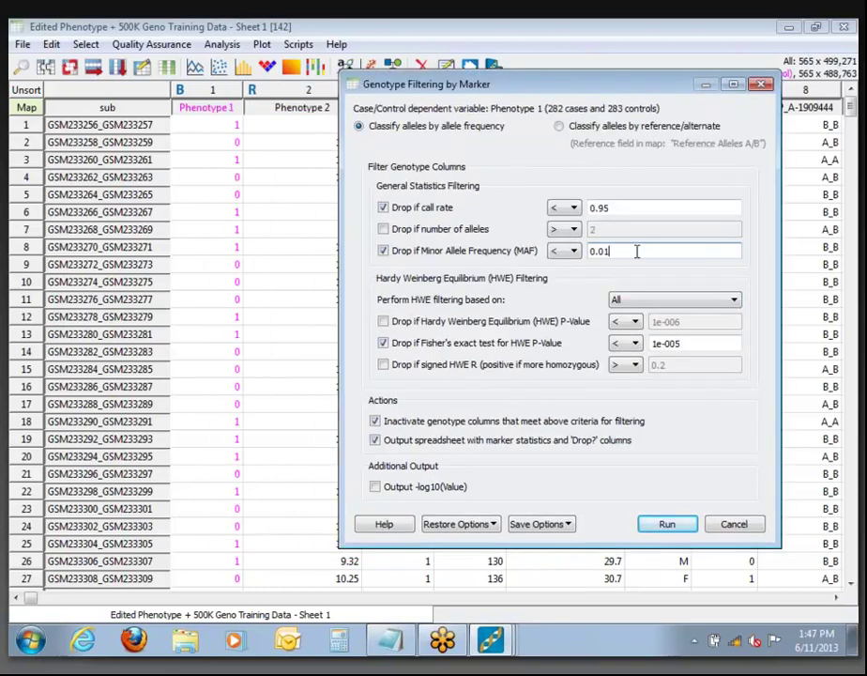
left_click(617, 300)
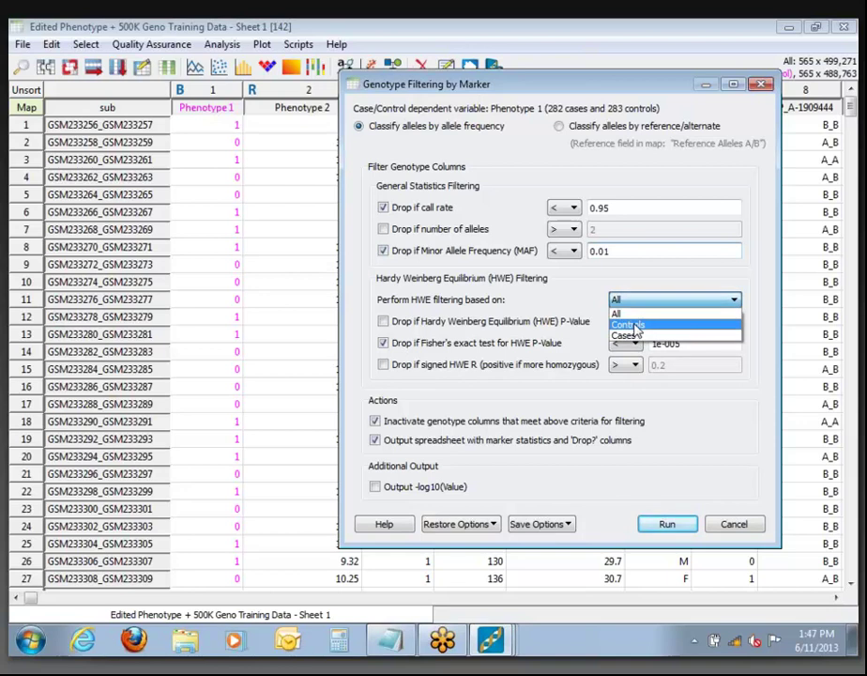
left_click(637, 326)
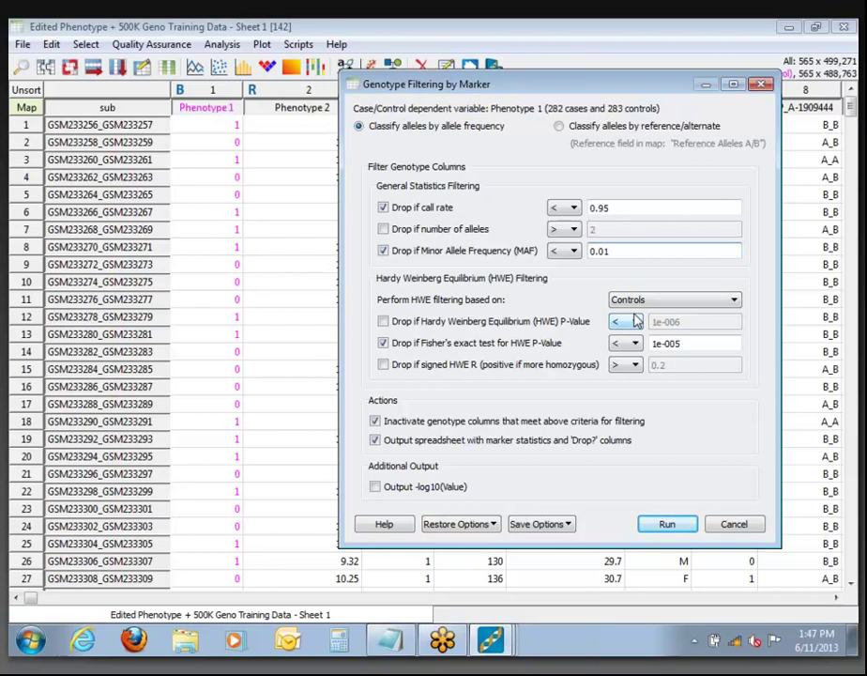
left_click(664, 522)
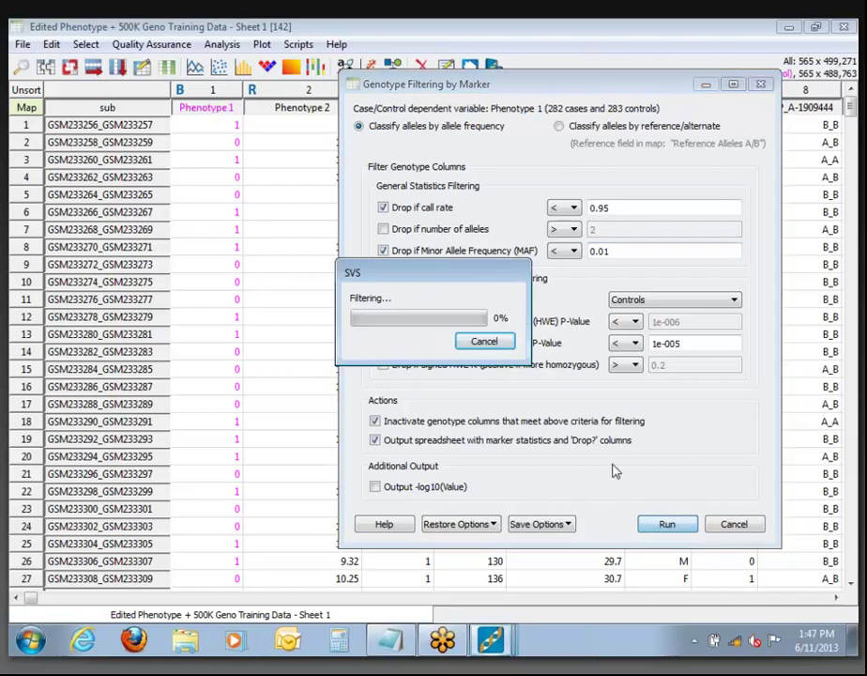
left_click_drag(430, 275, 211, 207)
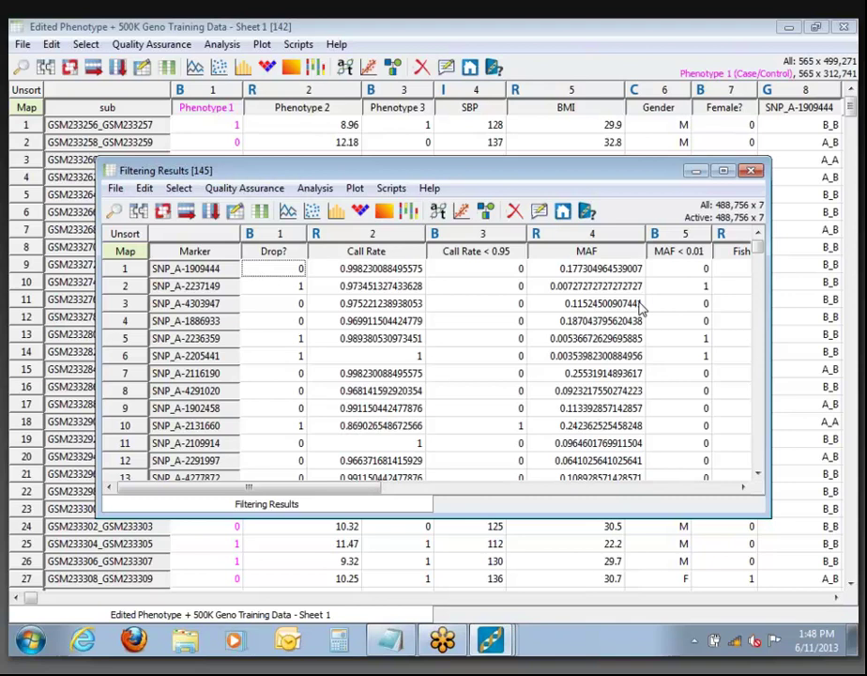
left_click_drag(612, 177, 572, 97)
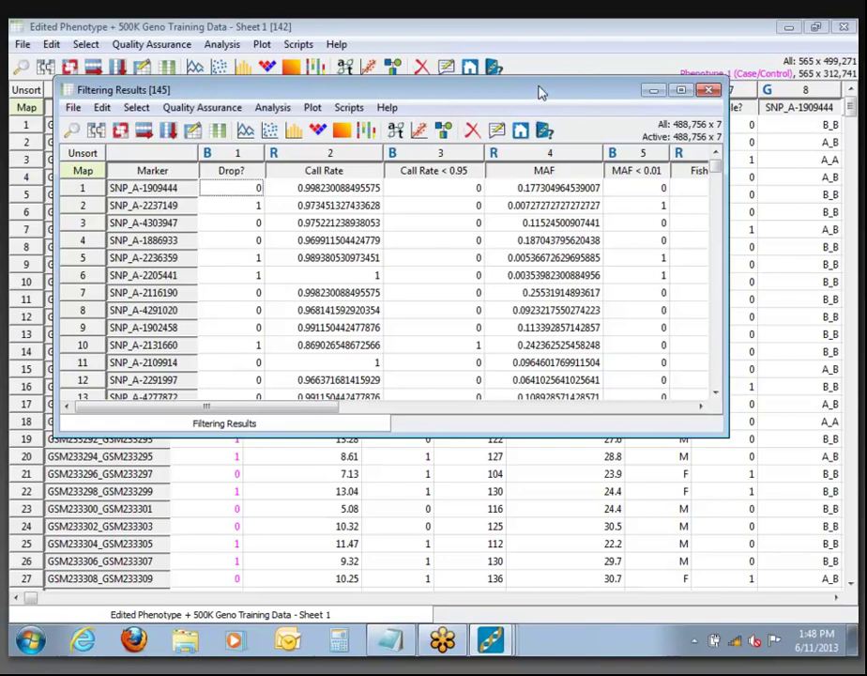
left_click(709, 91)
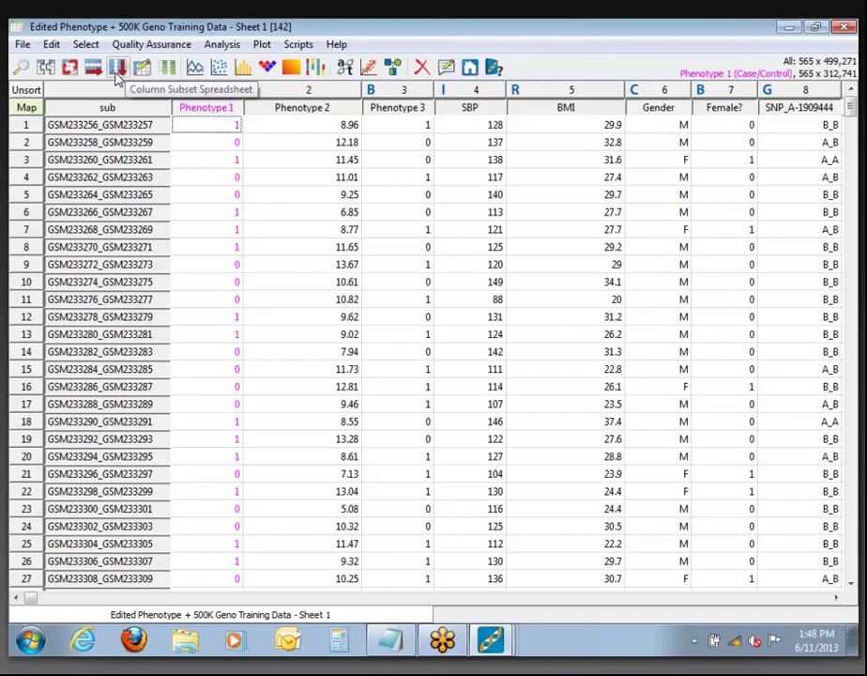
Create a column subset of the active columns and rename the new spreadsheet Filtered SNPs for analysis
left_click(116, 74)
right_click(335, 508)
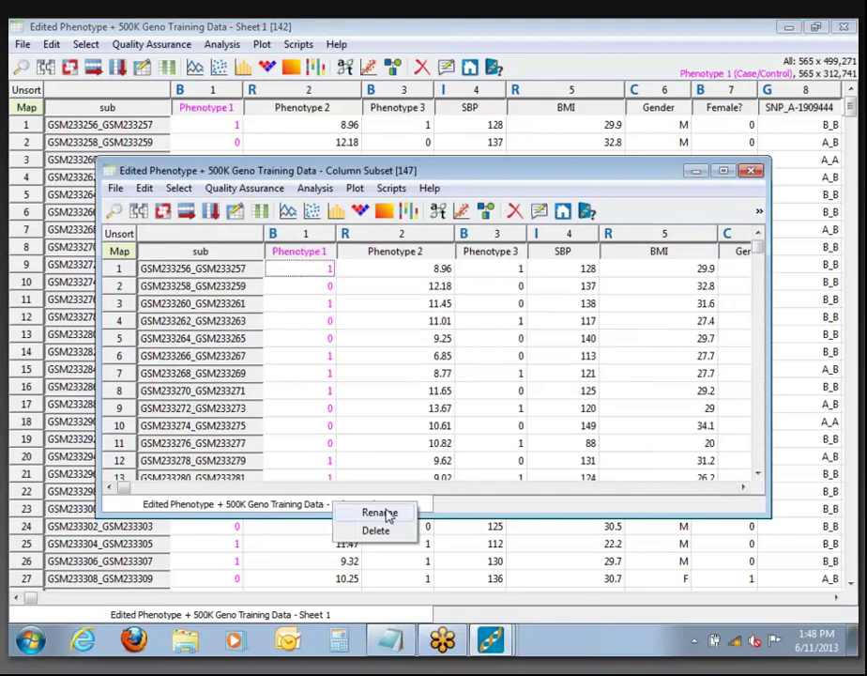
left_click(379, 512)
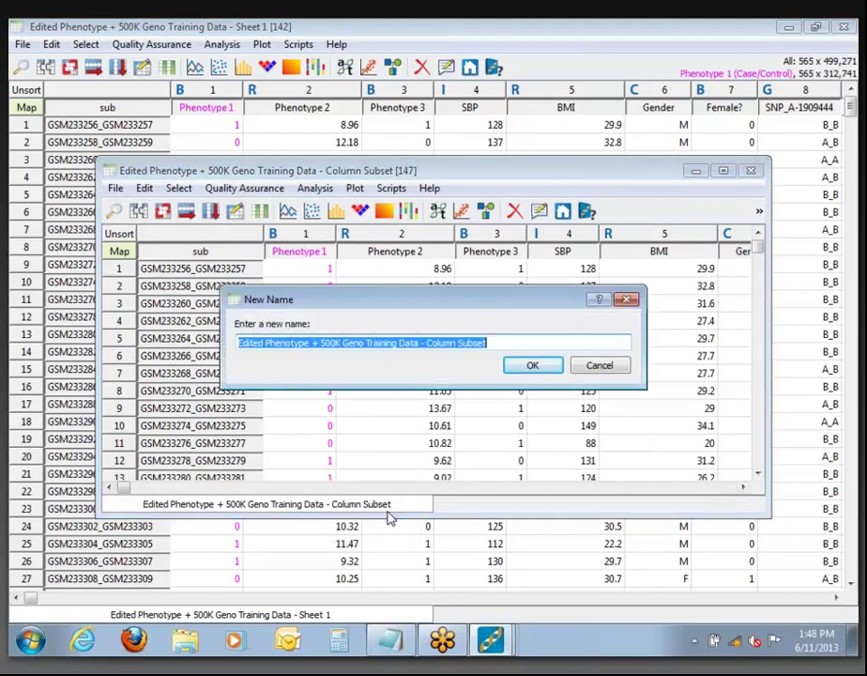
type("Filtered SNPS")
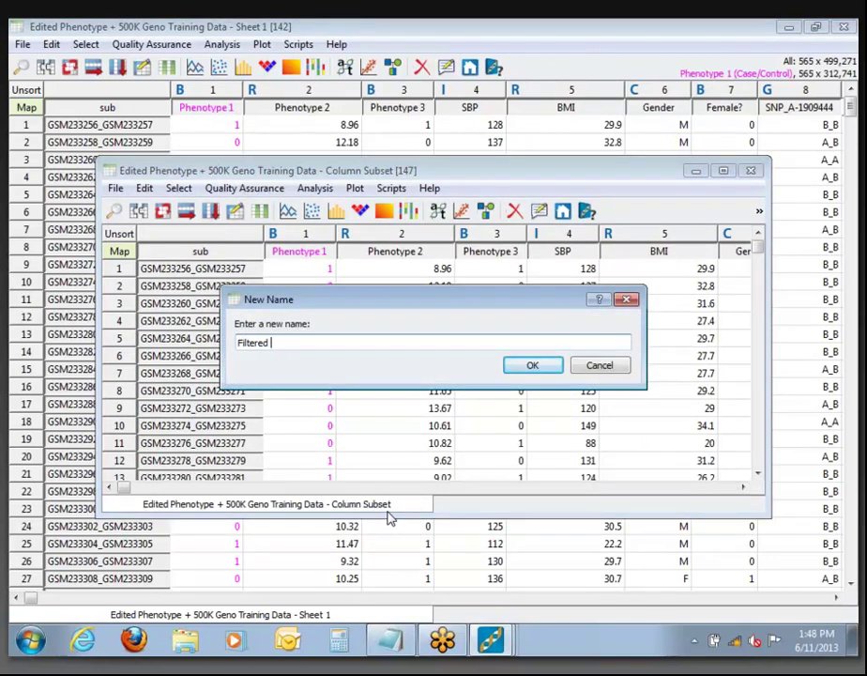
key("BackSpace")
type("s for analysis")
key("Return")
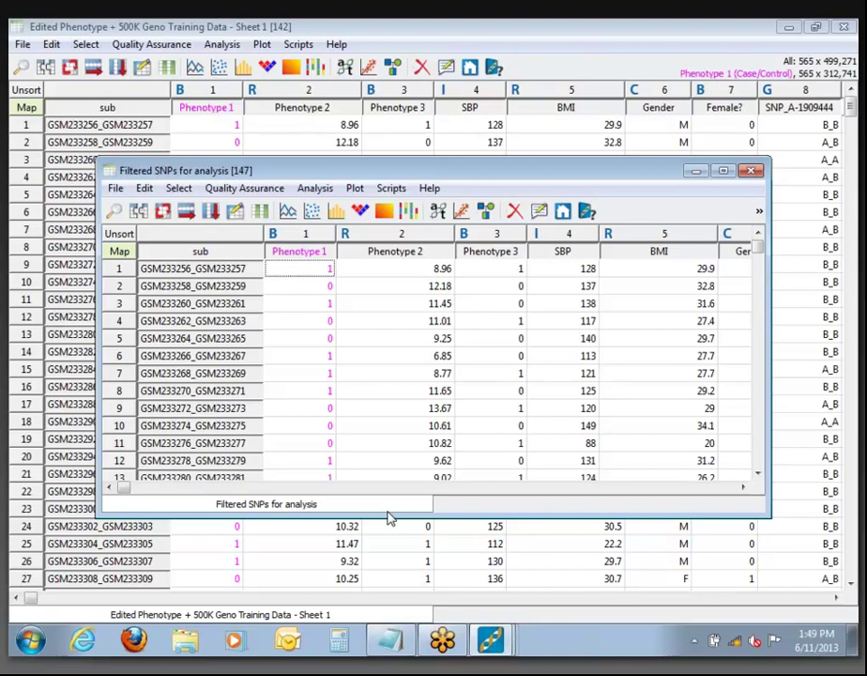
Set up Genotype Association Tests on the filtered SNPs with the additive model, Cochran-Armitage test, odds ratios and alleles classified by allele frequency
left_click(723, 171)
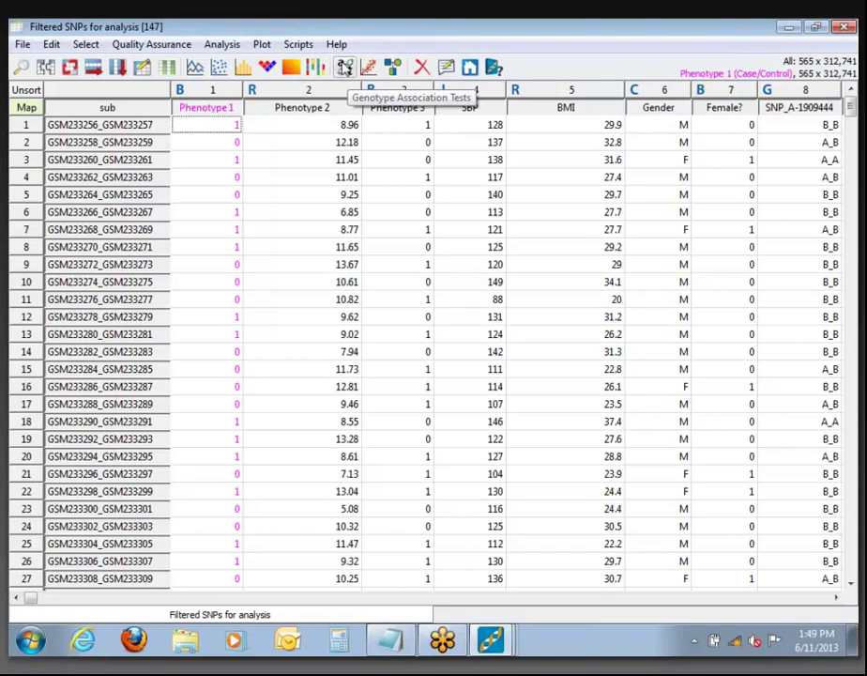
left_click(223, 44)
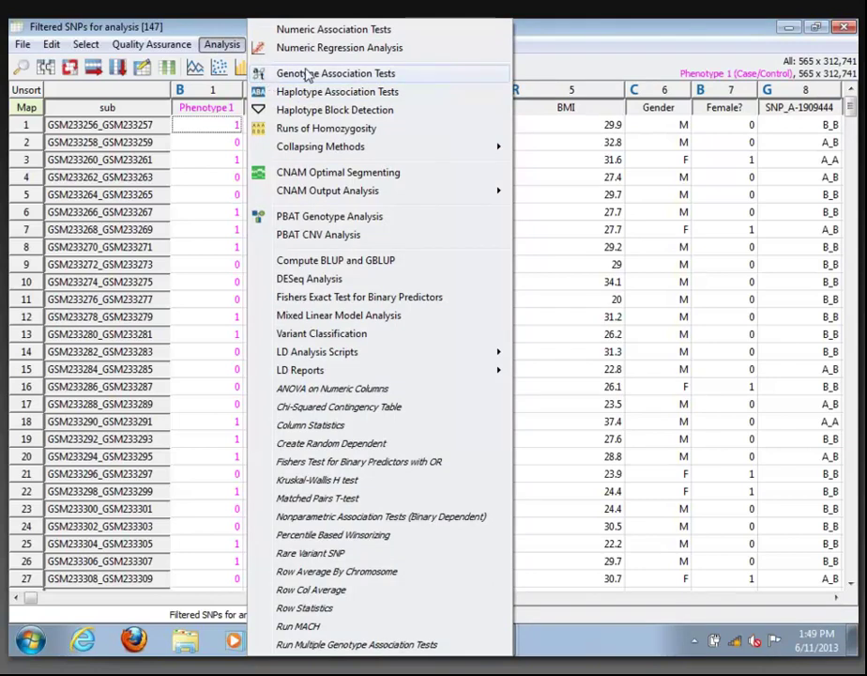
left_click(306, 75)
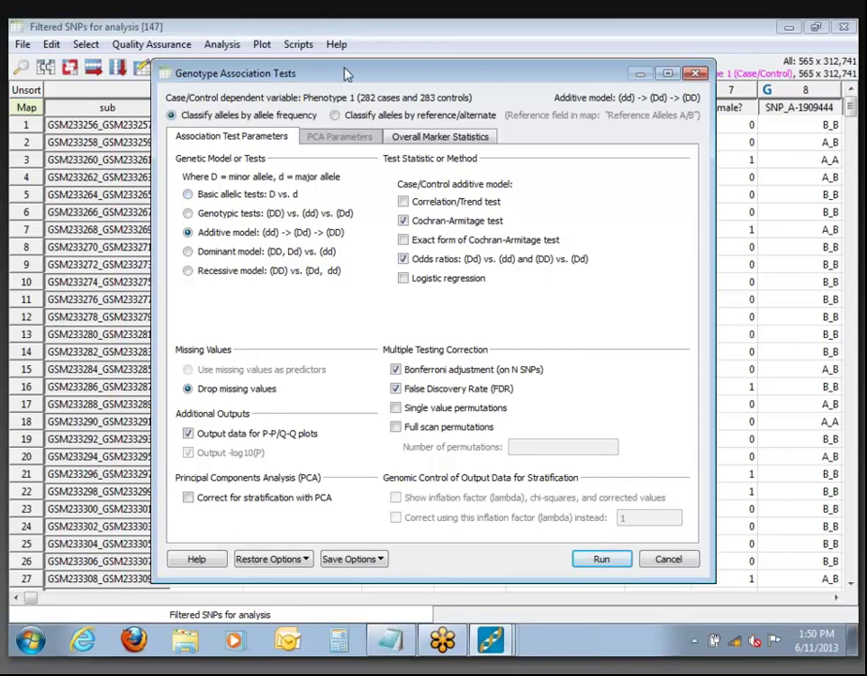
left_click_drag(340, 80, 380, 54)
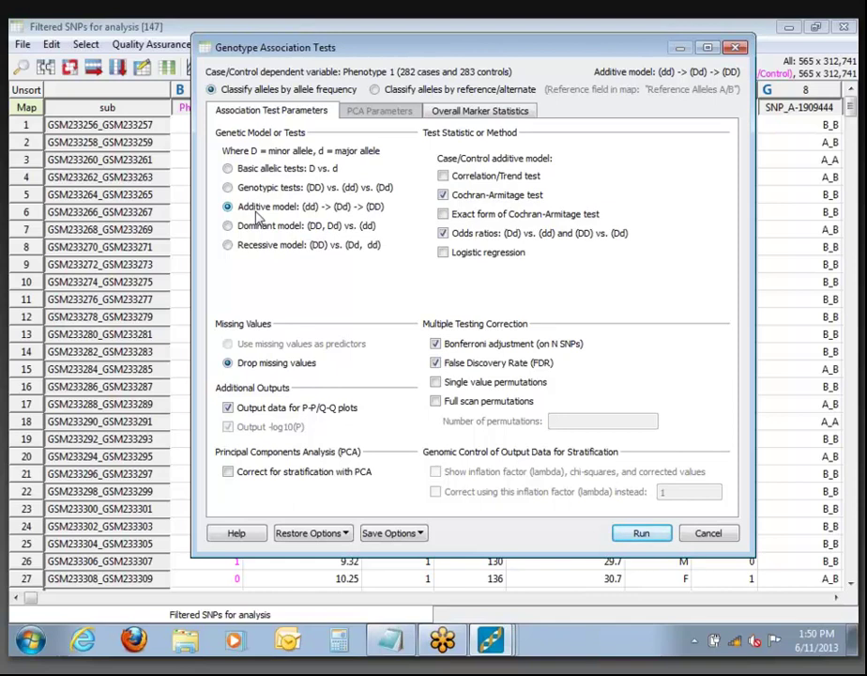
left_click(229, 169)
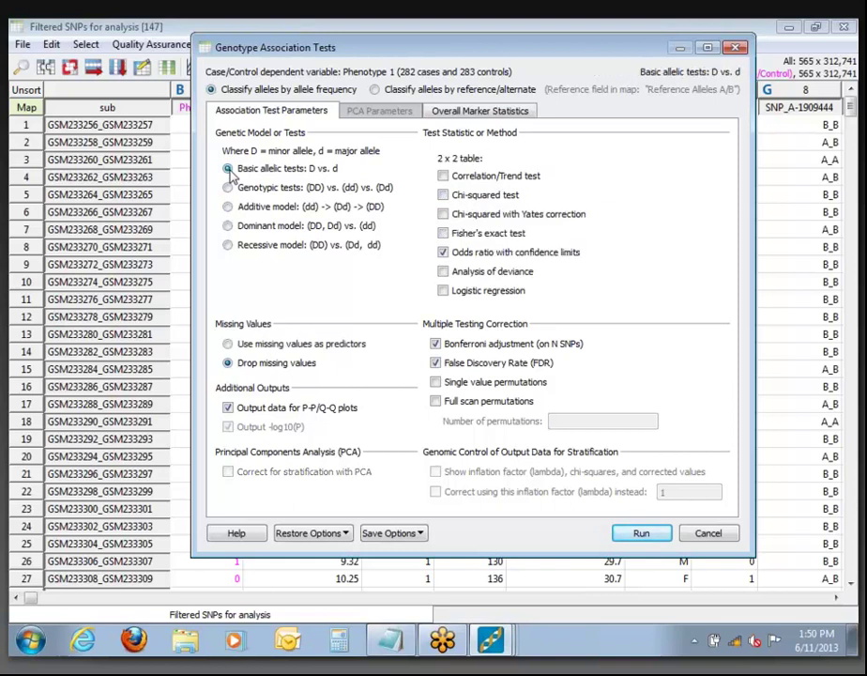
left_click(228, 207)
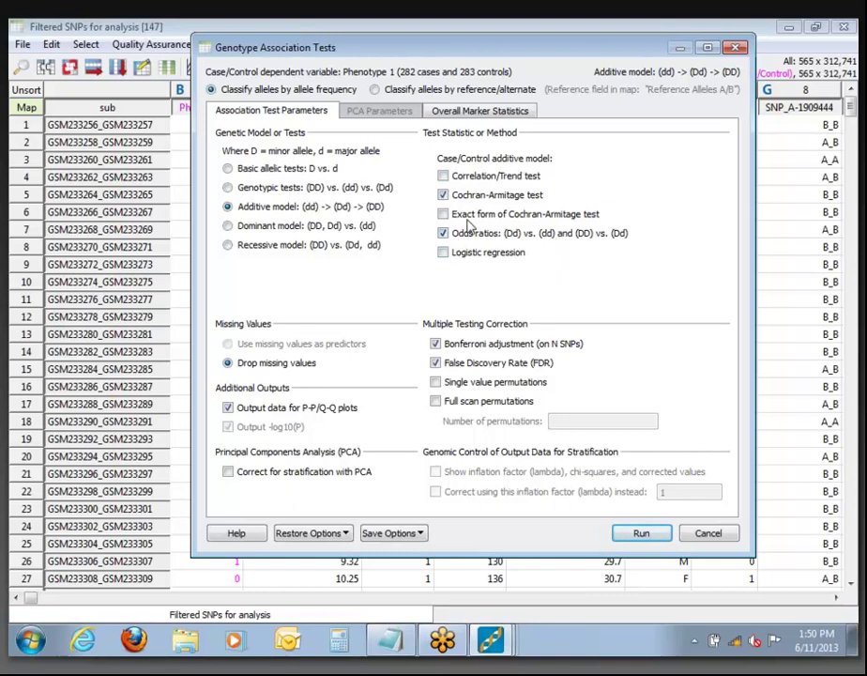
left_click(443, 194)
left_click(420, 91)
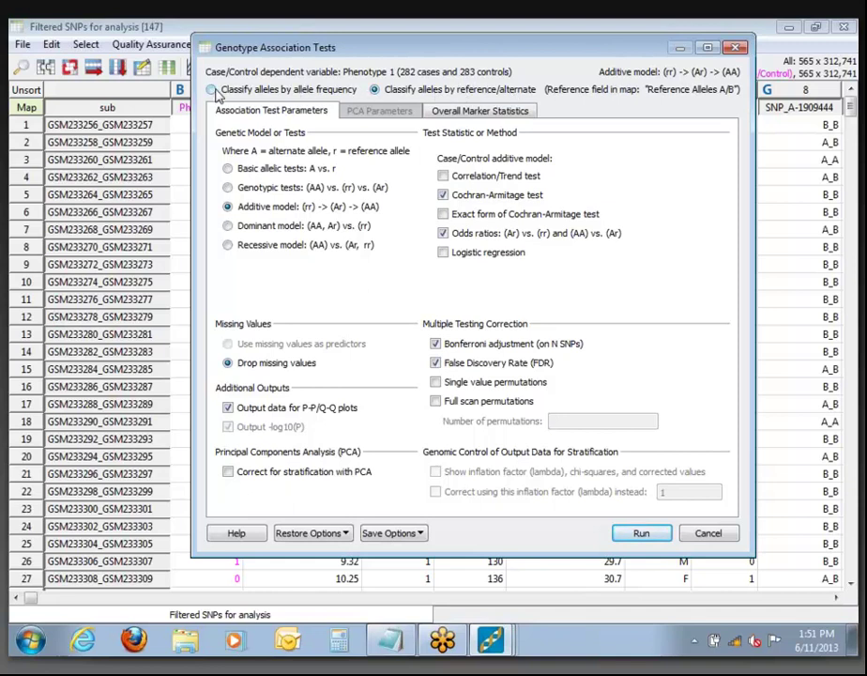
left_click(212, 90)
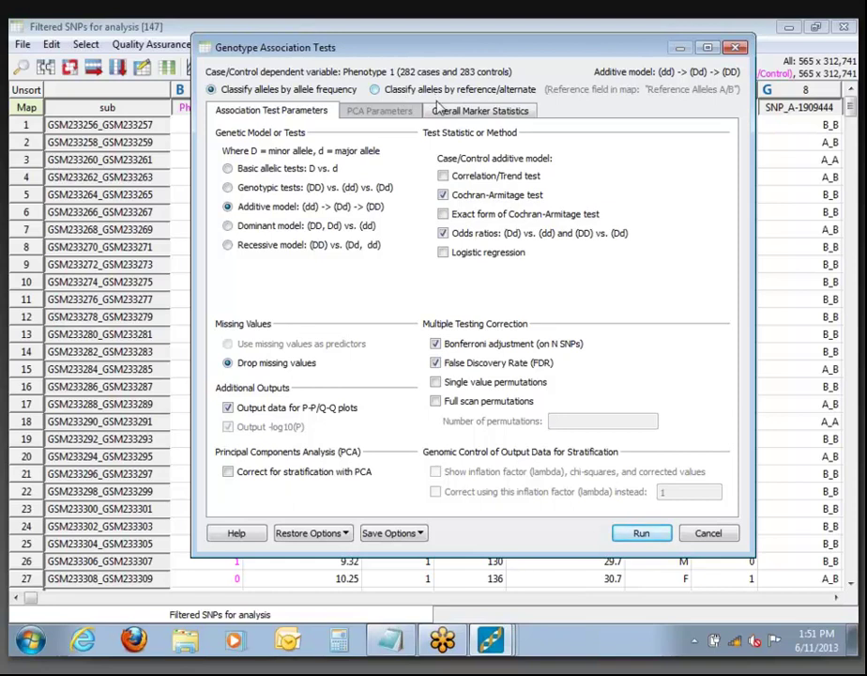
Include call rate, allele frequencies and genotype counts in the overall marker statistics and run the association tests
left_click(483, 113)
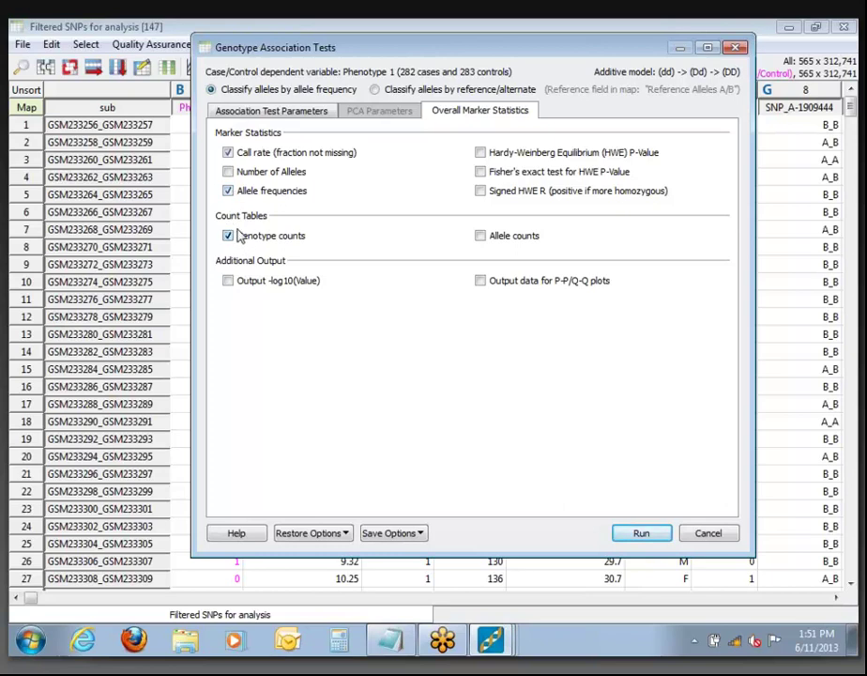
left_click(481, 235)
left_click(271, 110)
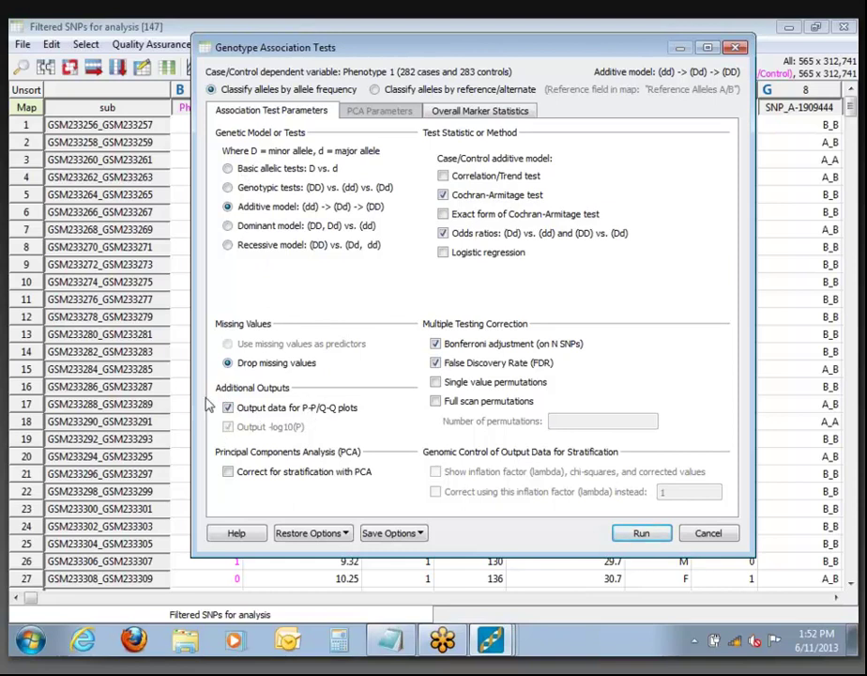
left_click(660, 539)
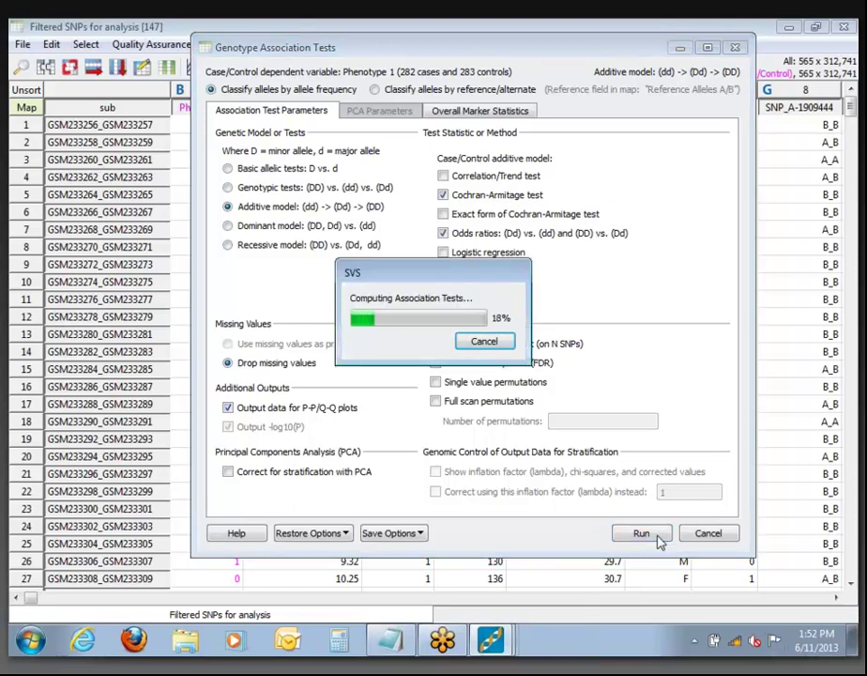
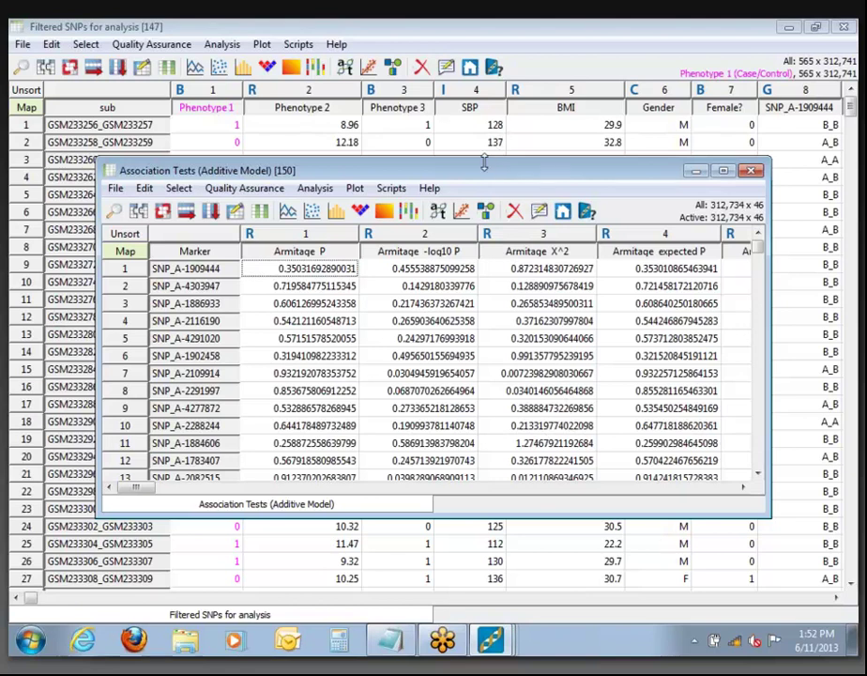
Maximize the Association Tests (Additive Model) spreadsheet and sort it ascending by the Armitage Bonf. P column
left_click_drag(484, 159, 456, 85)
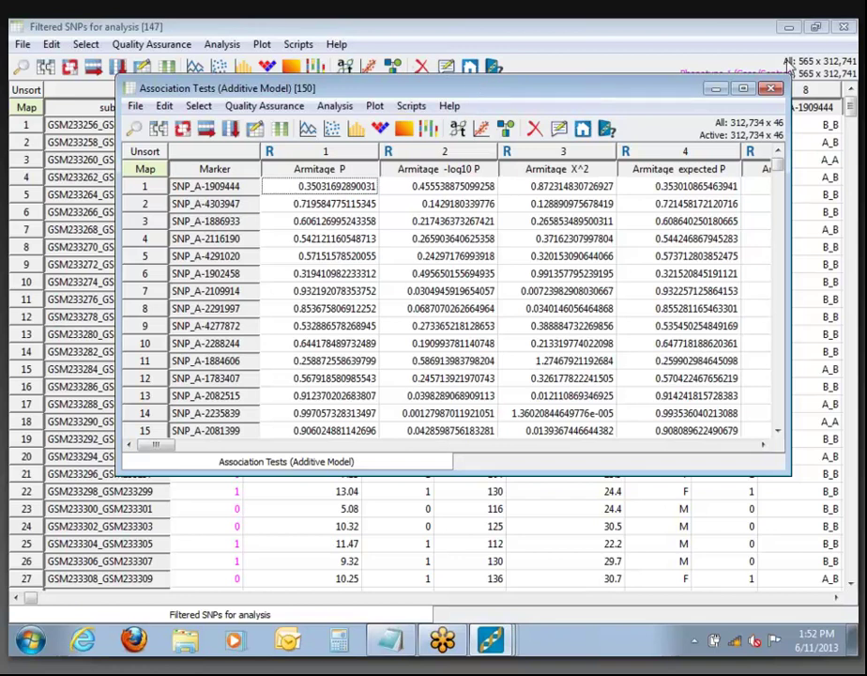
left_click(744, 91)
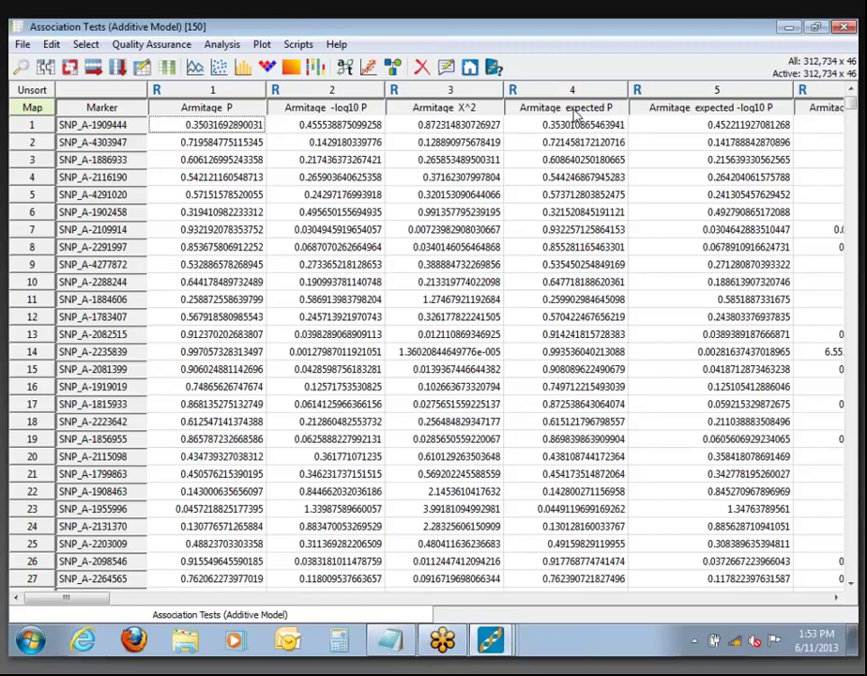
left_click(673, 131)
scroll(672, 134, "right", 3)
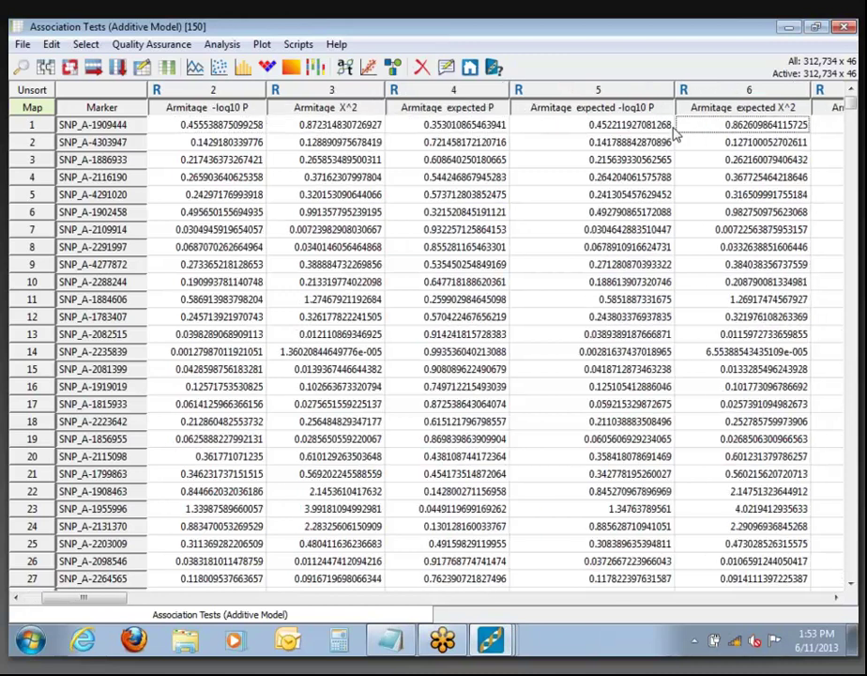
key("Right")
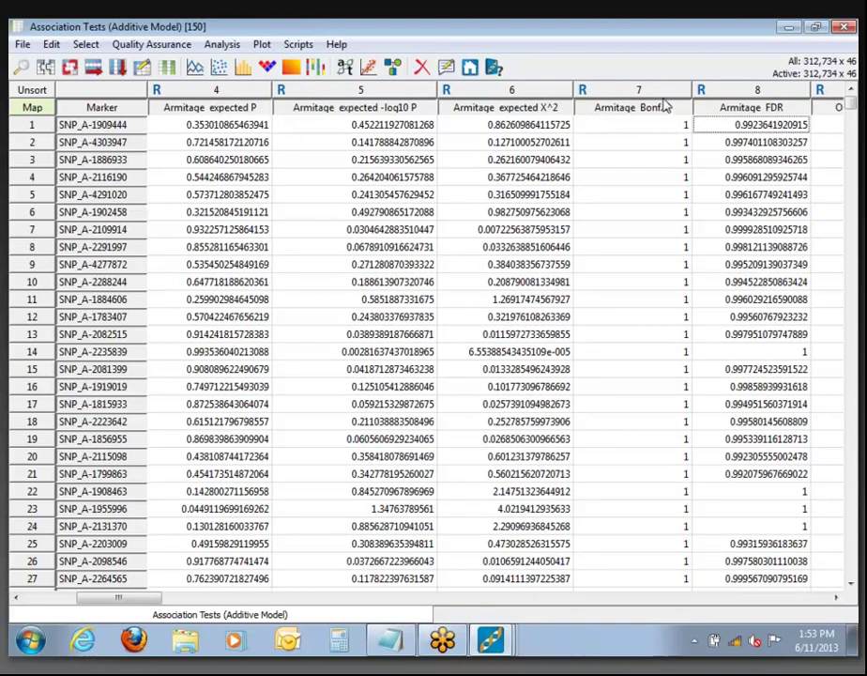
right_click(664, 106)
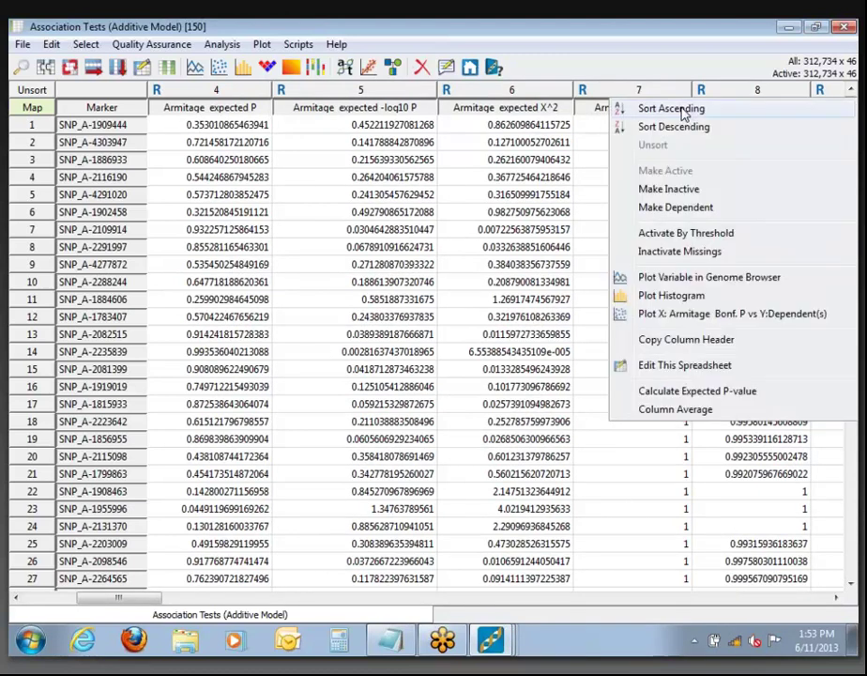
left_click(683, 109)
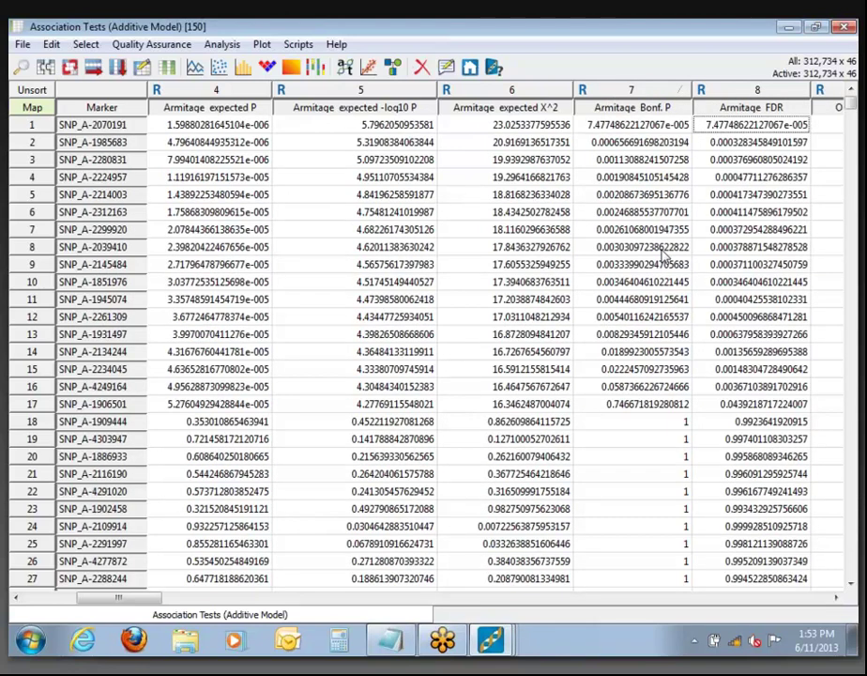
Examine the odds ratio, confidence bound and call rate columns for the top SNPs, returning to the first column
key("Right")
key("Right")
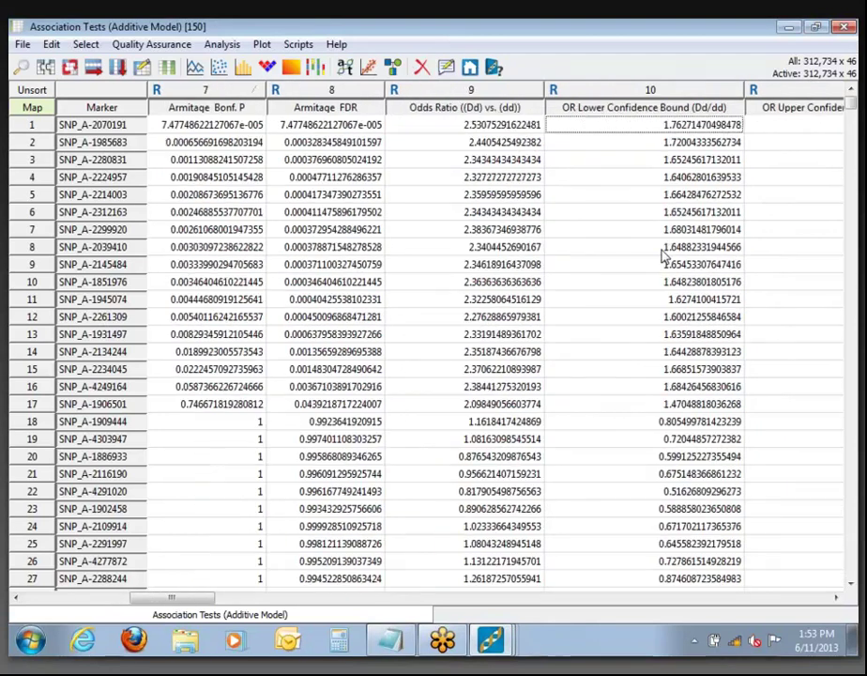
key("Right")
key("Right")
key("Right")
key("Right")
key("Right")
key("Right")
key("Right")
key("Right")
key("Right")
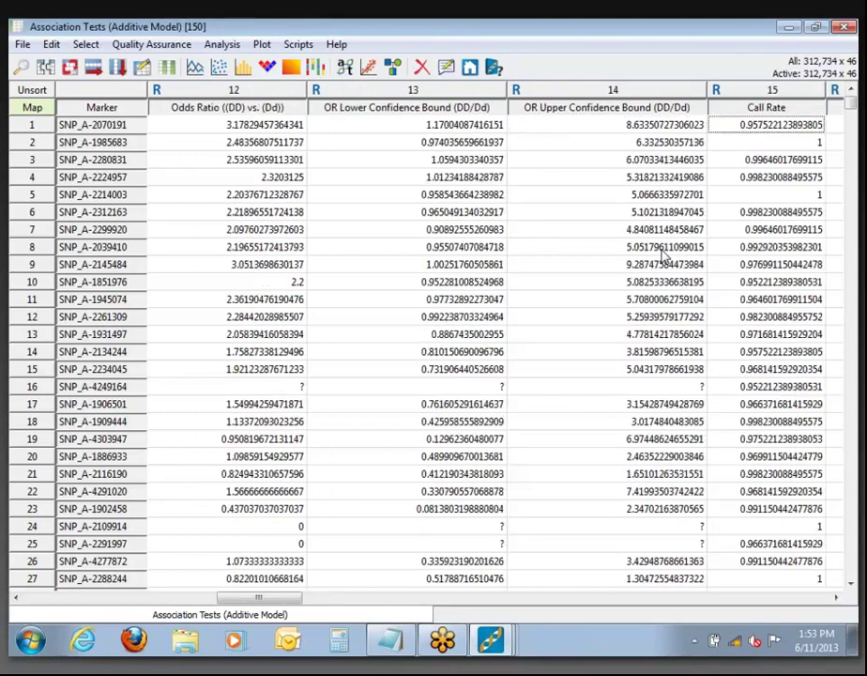
key("Left")
key("Left")
key("Left")
key("Left")
key("Left")
key("Left")
key("Left")
key("Left")
key("Left")
key("Left")
key("Left")
key("Left")
key("Left")
key("Left")
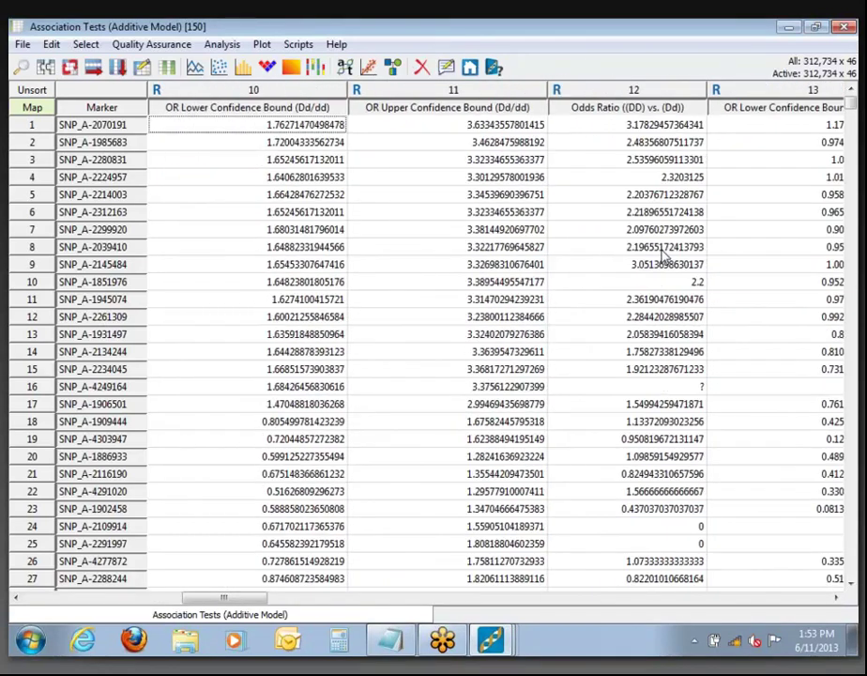
key("Home")
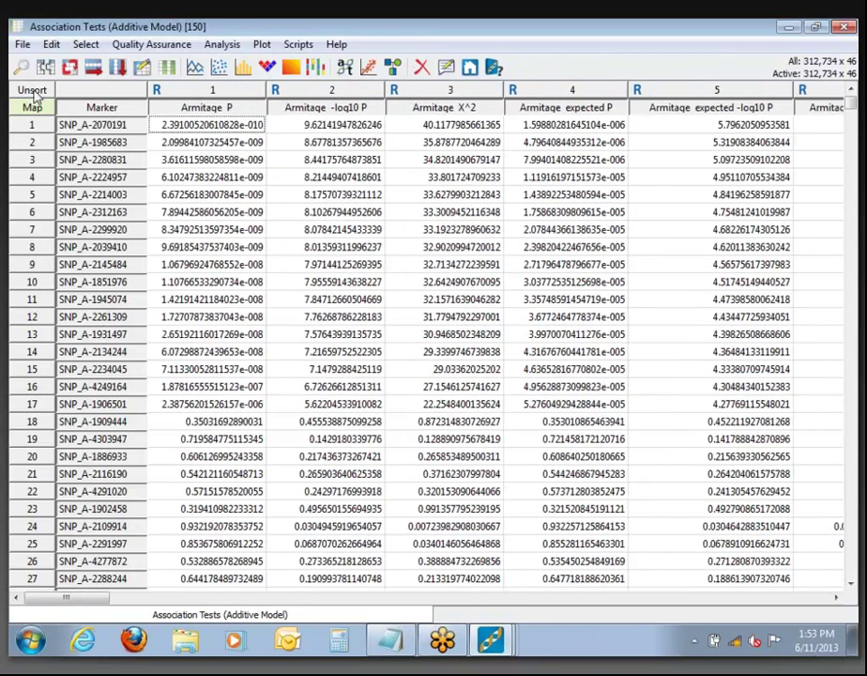
Restore the spreadsheet's original row order and create an XY scatter plot of Armitage -log10 P against Armitage expected -log10 P
left_click(33, 92)
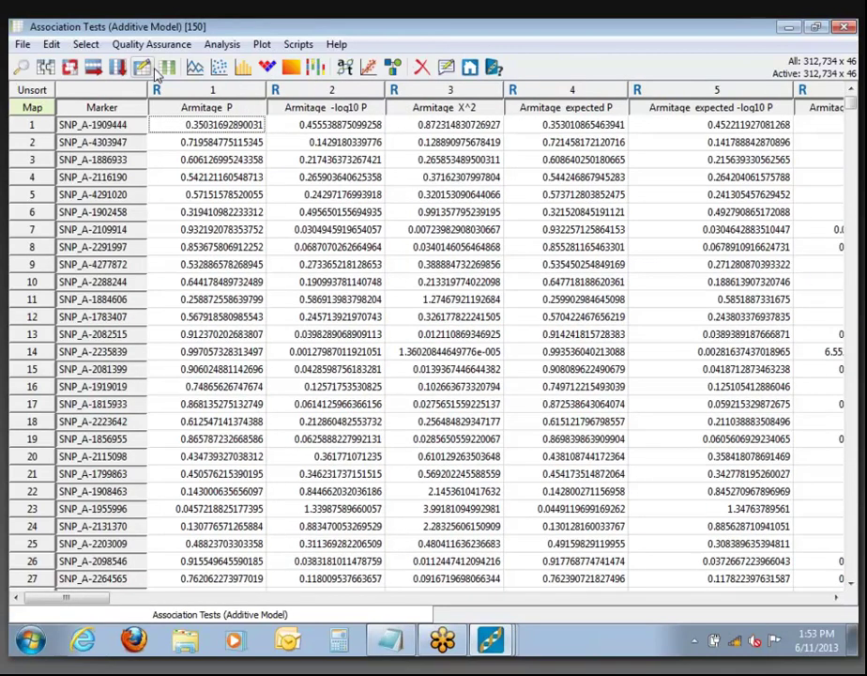
left_click(219, 71)
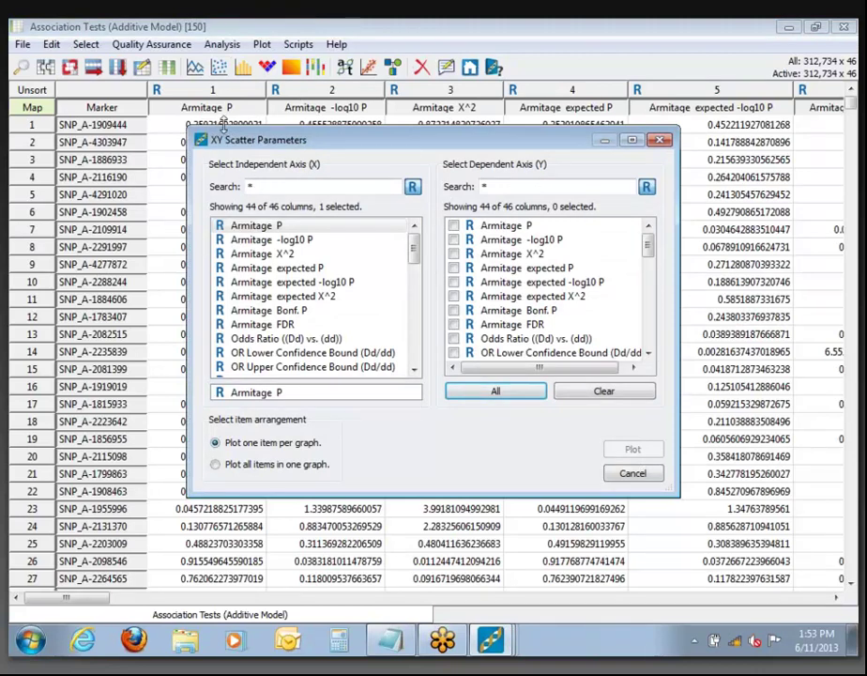
left_click(319, 283)
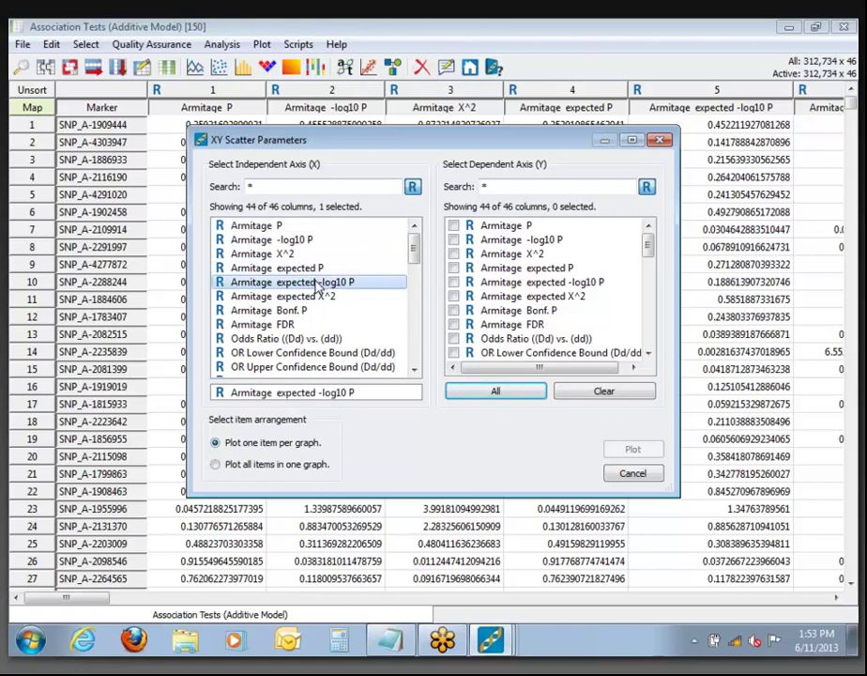
left_click(309, 295)
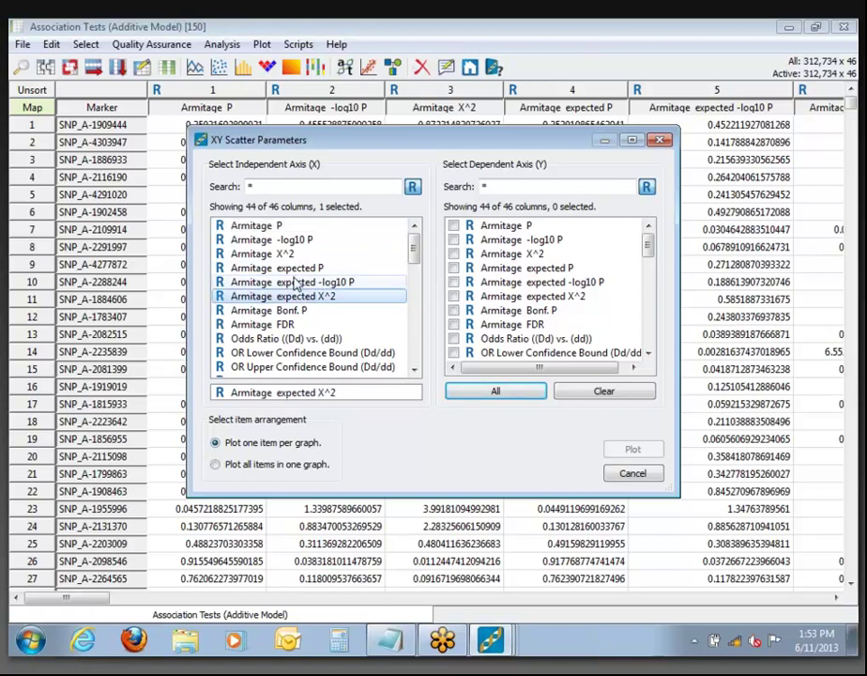
left_click(296, 283)
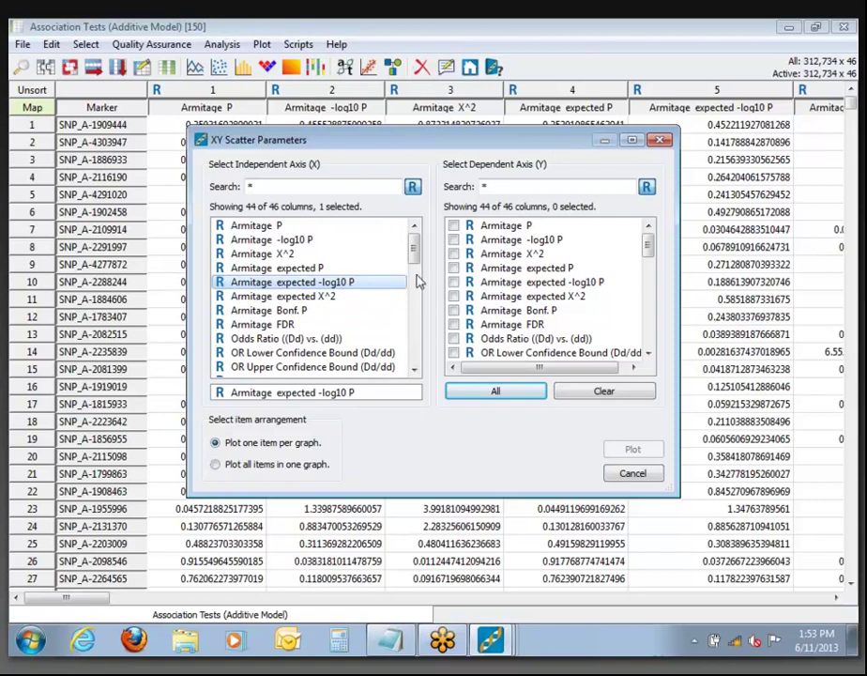
left_click(521, 241)
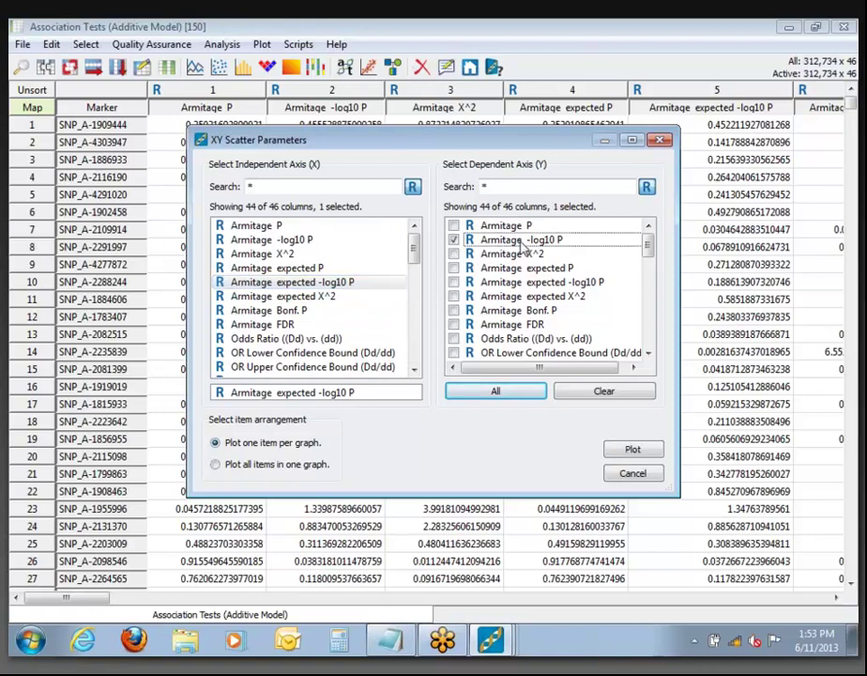
left_click(622, 449)
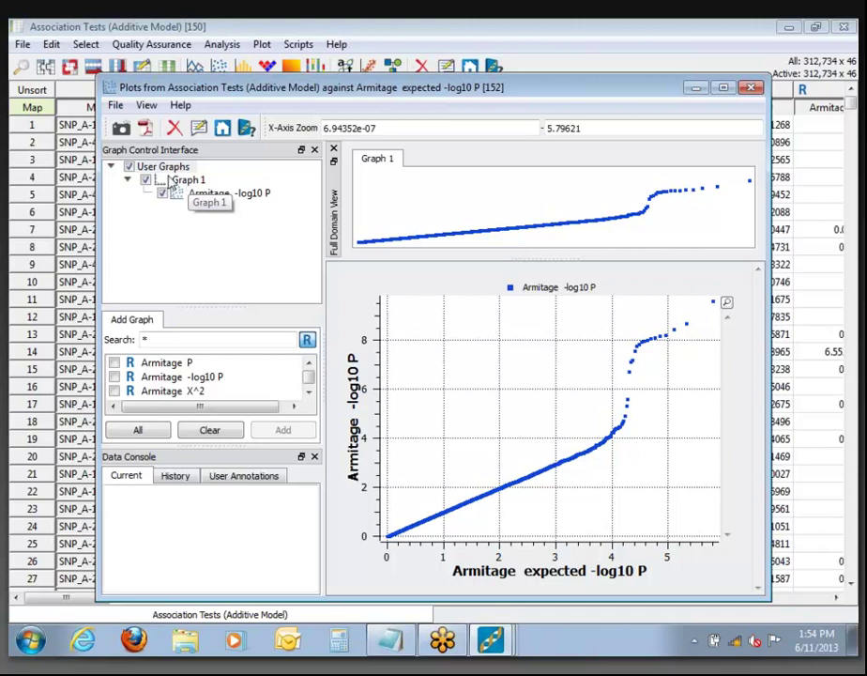
Add an f(x) = m(x) + b reference line with slope 1 and y-intercept 0 to Graph 1
left_click(188, 182)
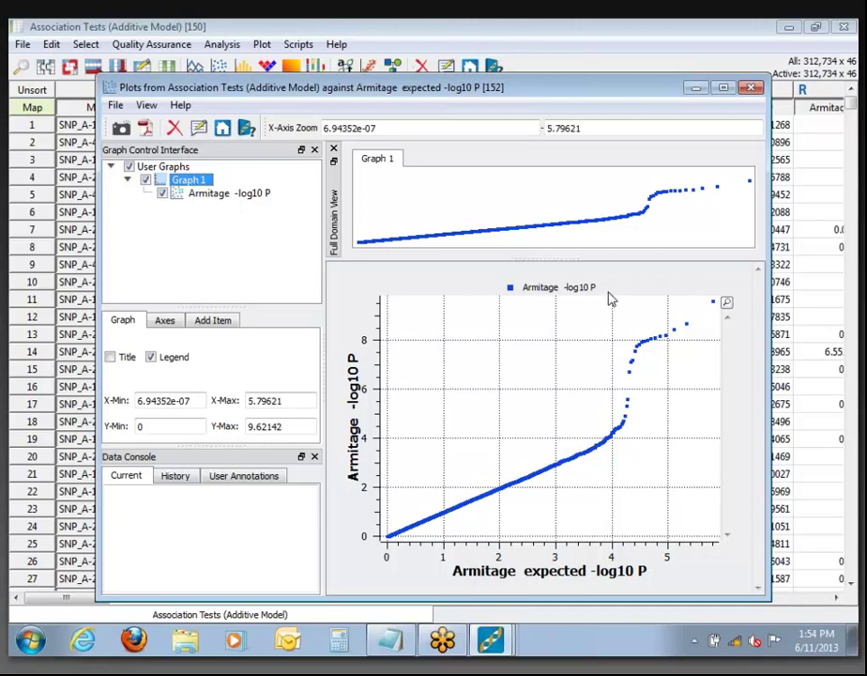
left_click(214, 321)
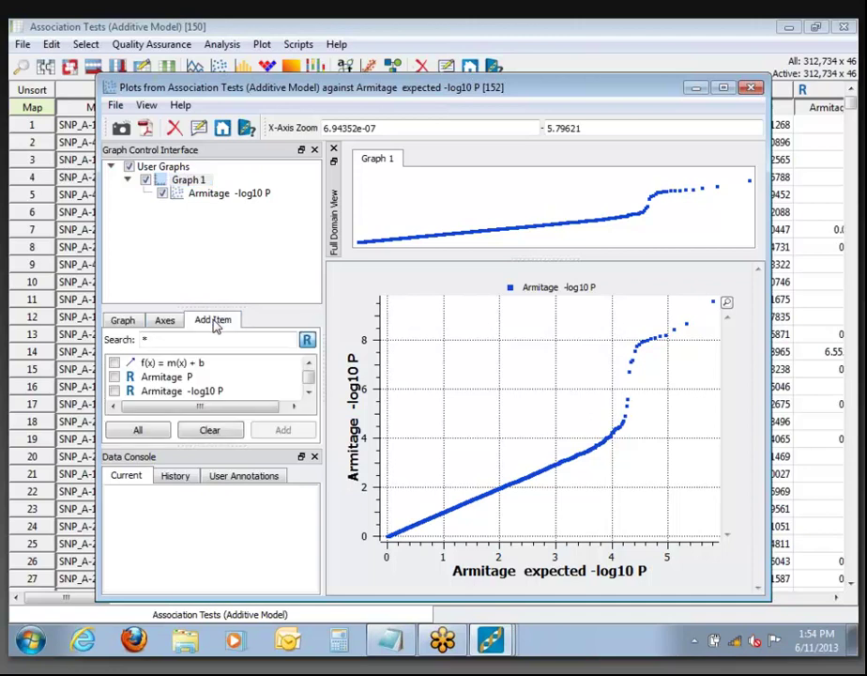
left_click(146, 366)
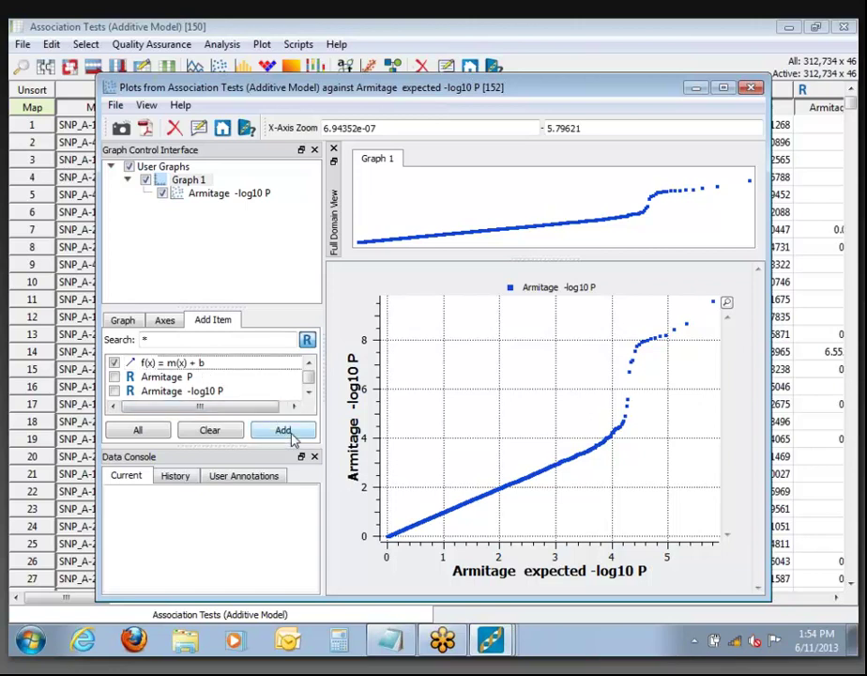
left_click(286, 432)
left_click_drag(217, 351, 228, 302)
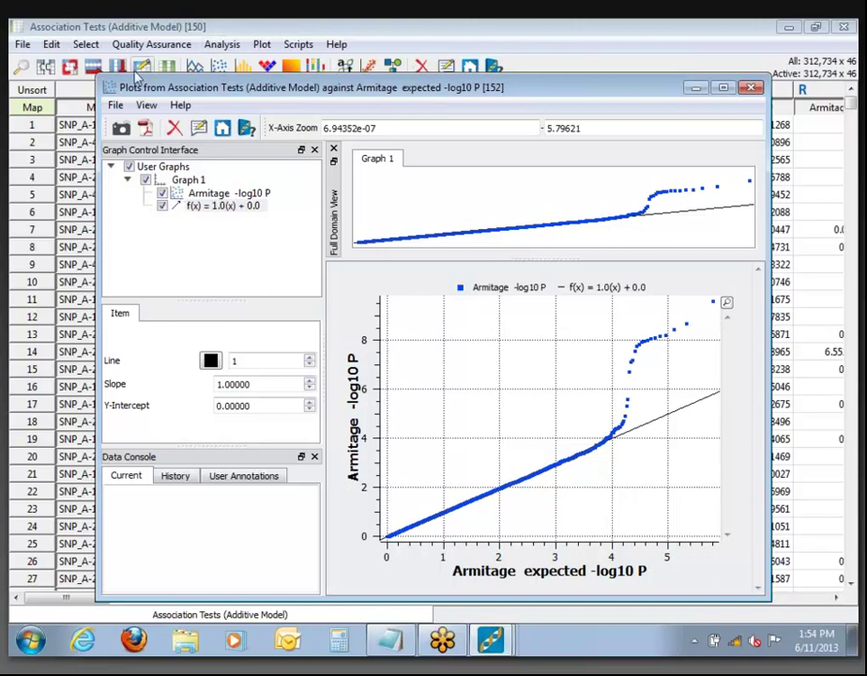
left_click(94, 68)
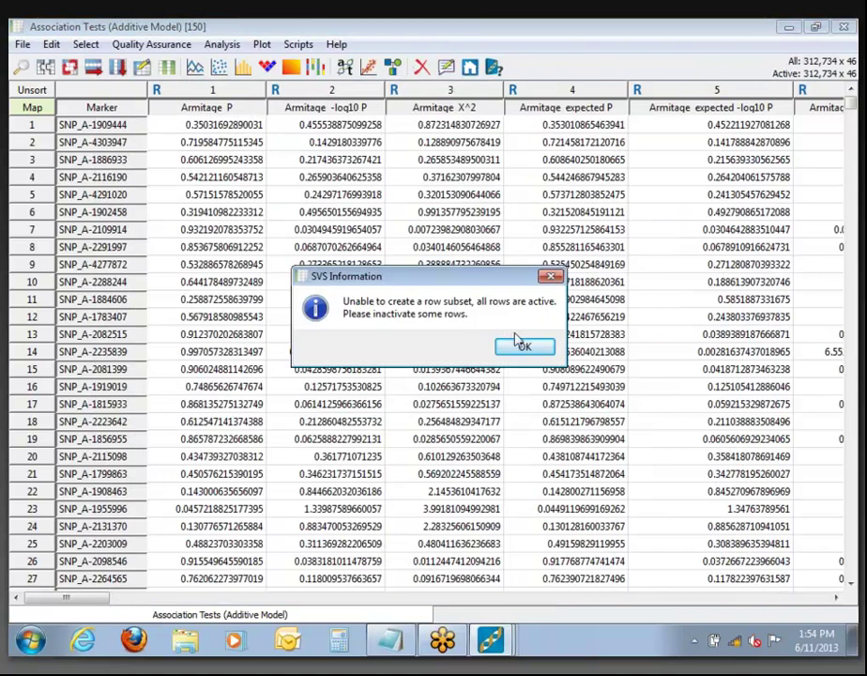
left_click(521, 347)
left_click(490, 641)
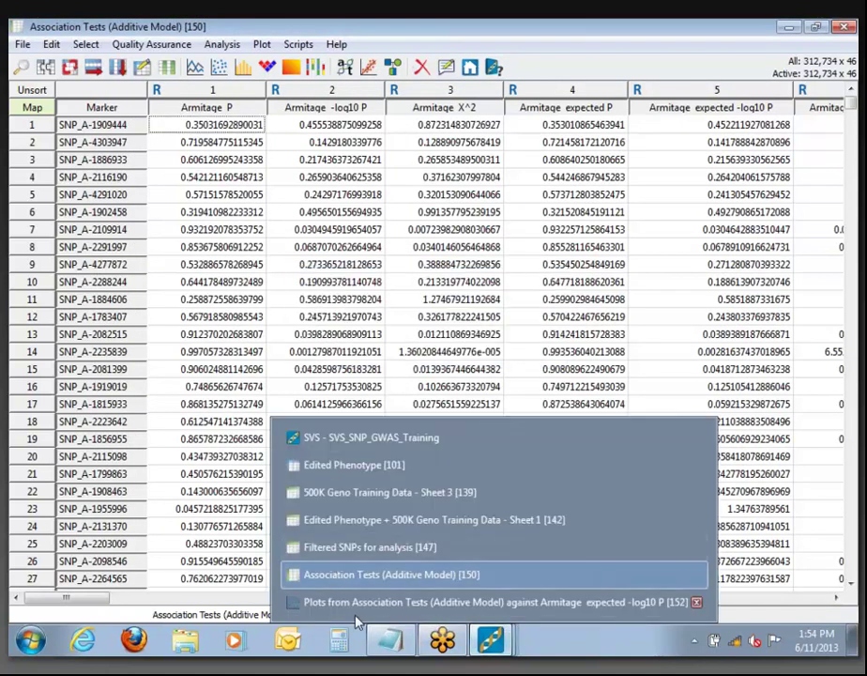
left_click(347, 602)
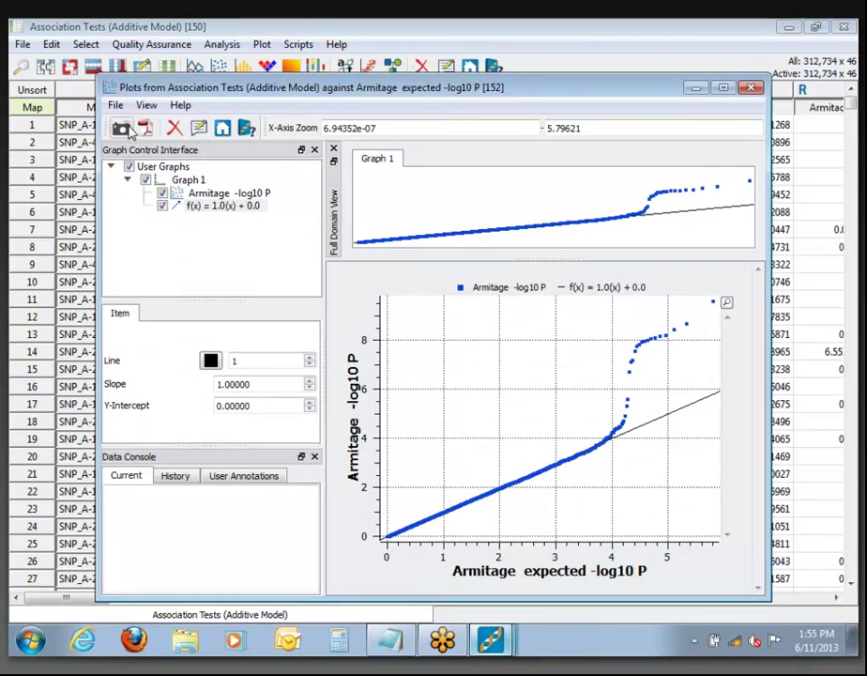
Review the scatter plot's PDF and image export settings without saving, and close the plot window
left_click(144, 129)
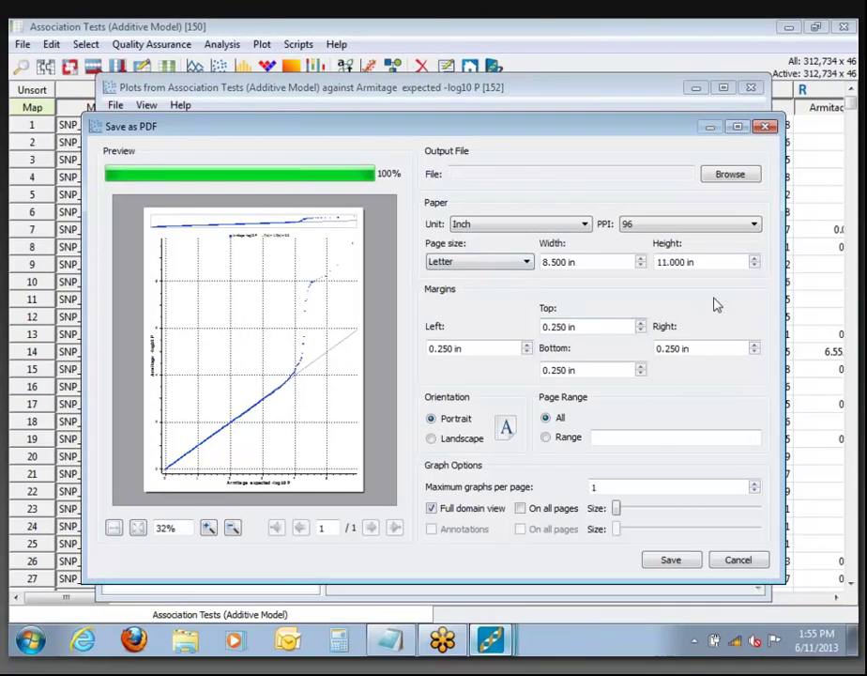
left_click(738, 560)
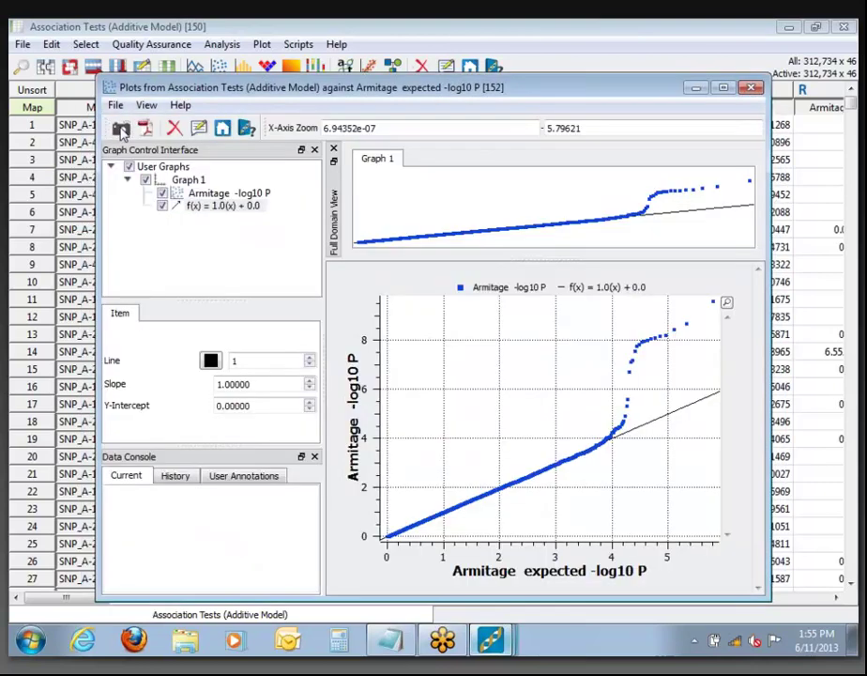
left_click(121, 129)
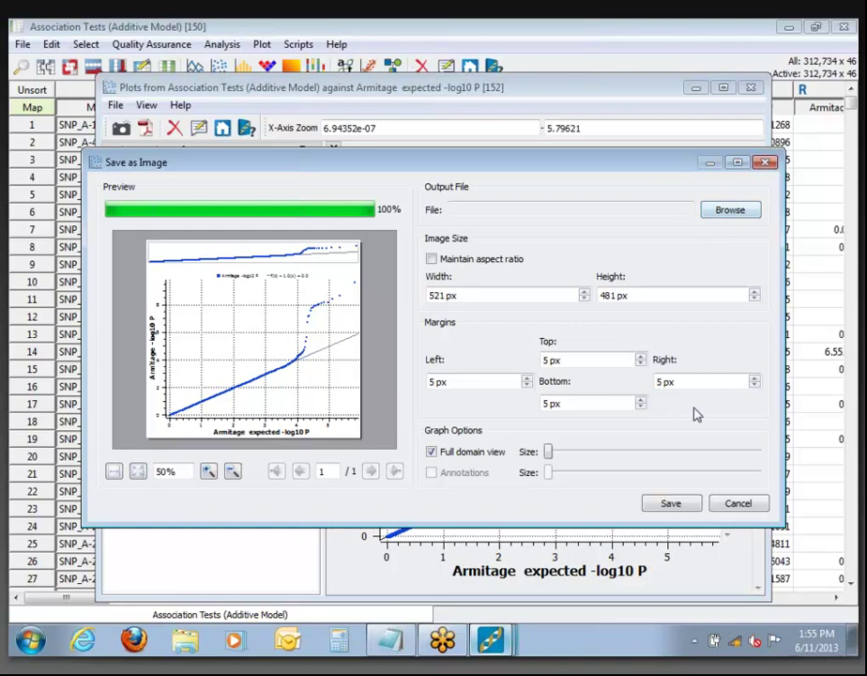
left_click(741, 506)
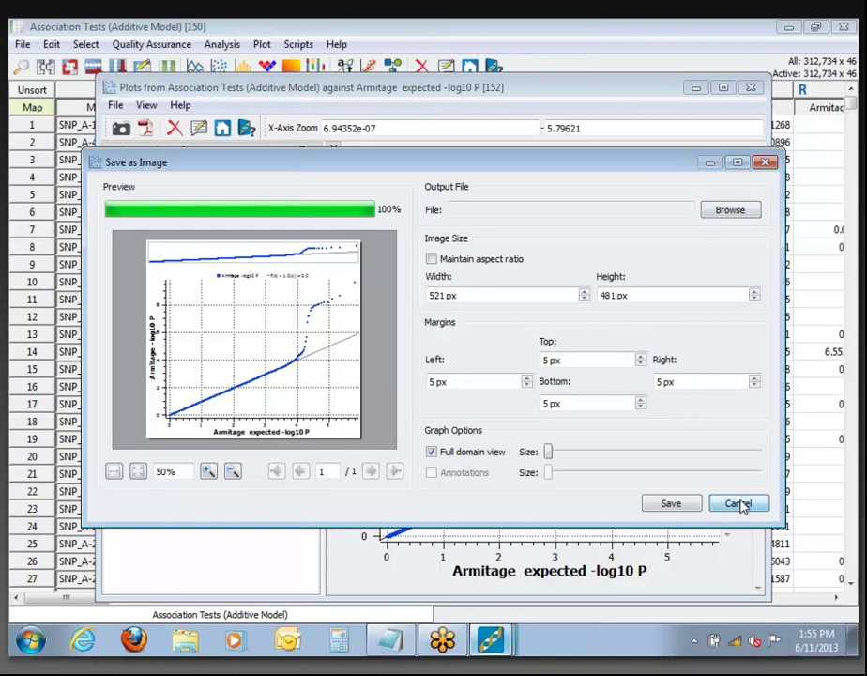
left_click(751, 88)
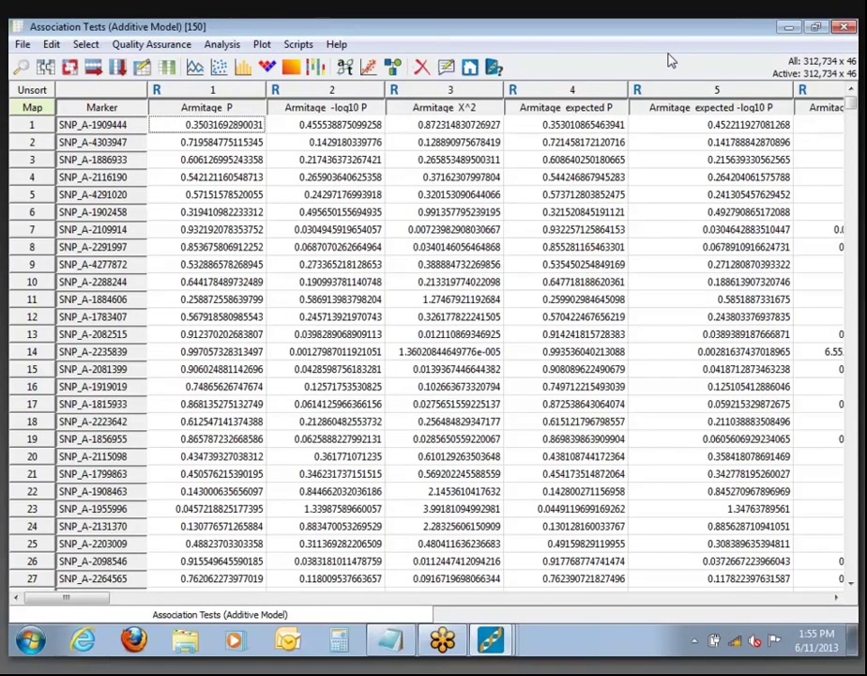
Plot the Armitage -log10 P column in the genome browser and maximize the plot window
right_click(336, 111)
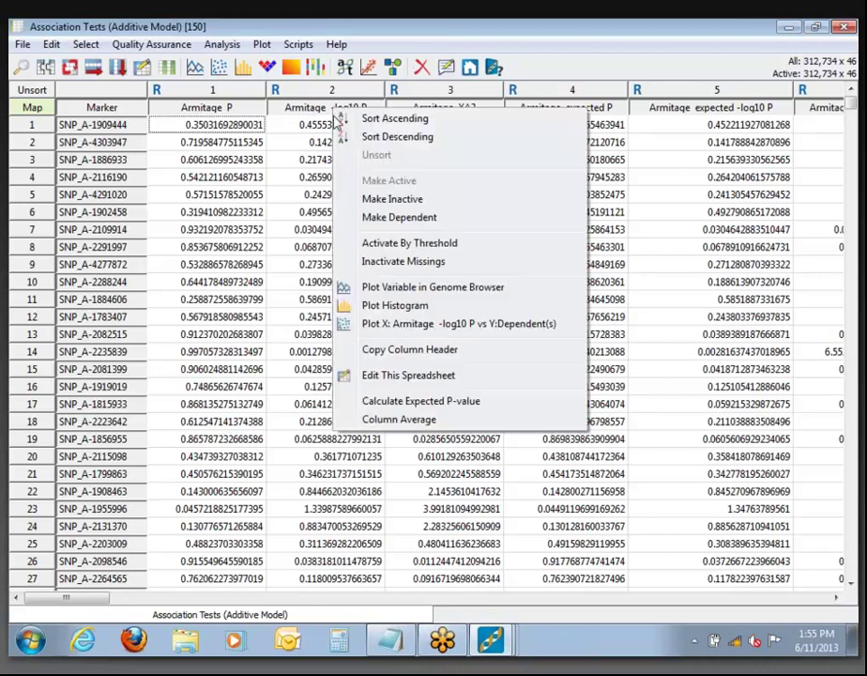
left_click(414, 291)
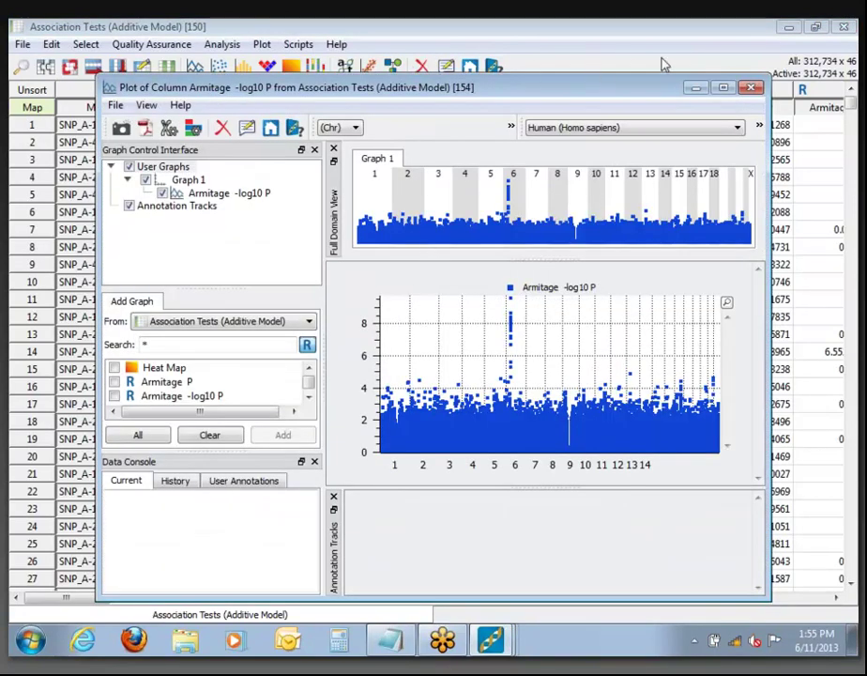
left_click(723, 88)
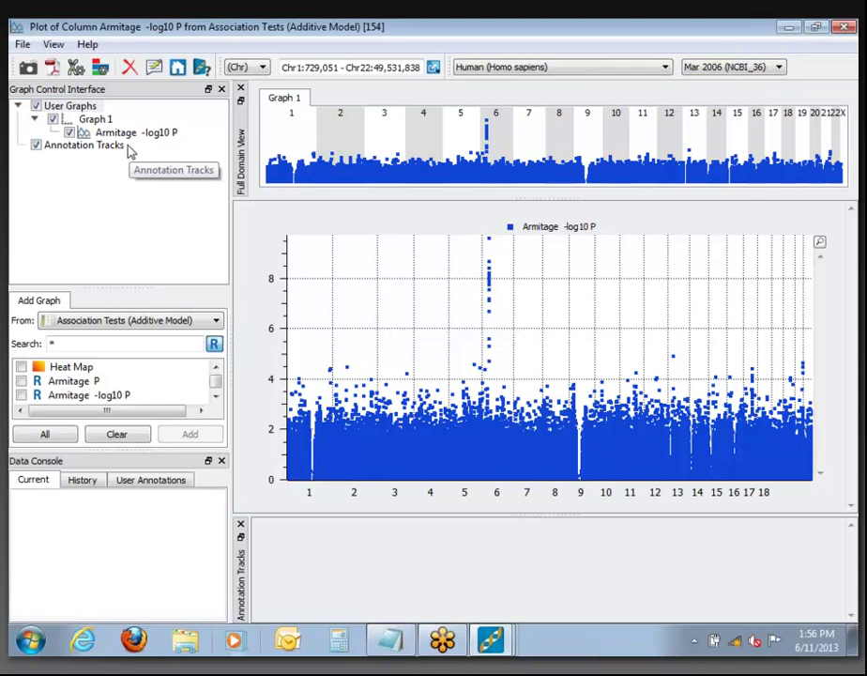
Add the local annotation tracks GWAS Catalog, UCSC and RefSeq Genes with Summary, UCSC to the Armitage -log10 P plot
left_click(73, 149)
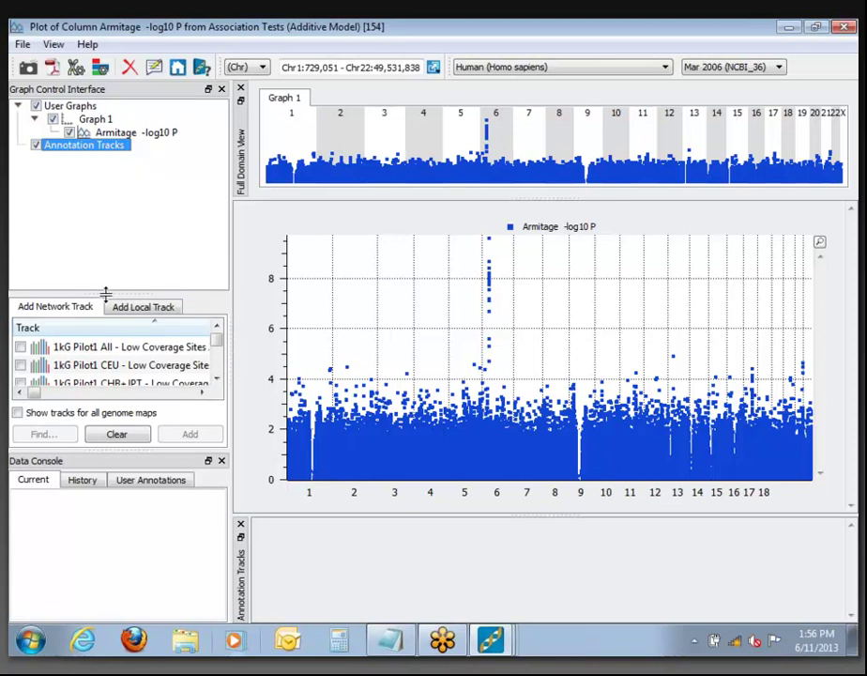
left_click(95, 250)
left_click_drag(95, 251, 89, 199)
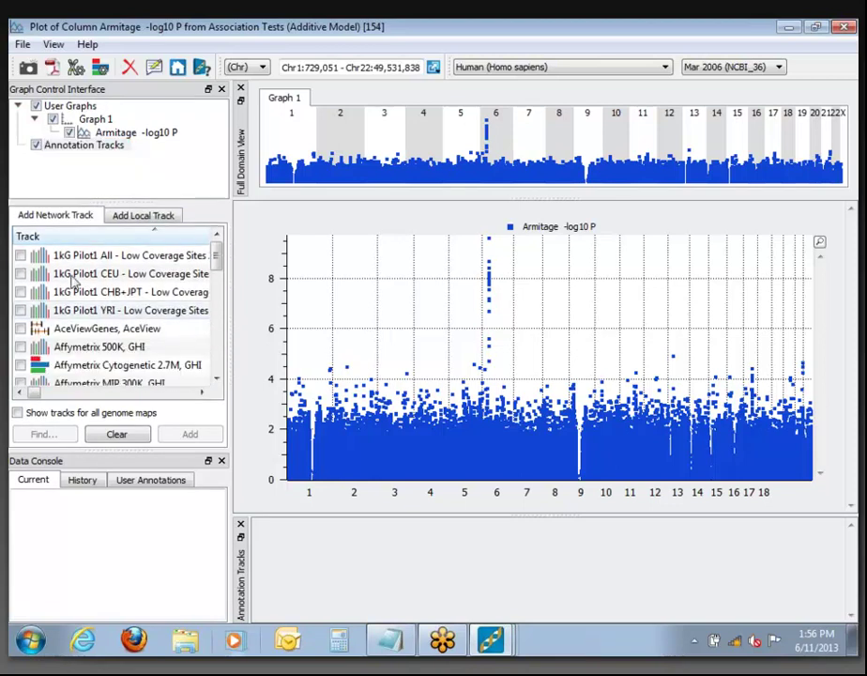
scroll(86, 277, "down", 7)
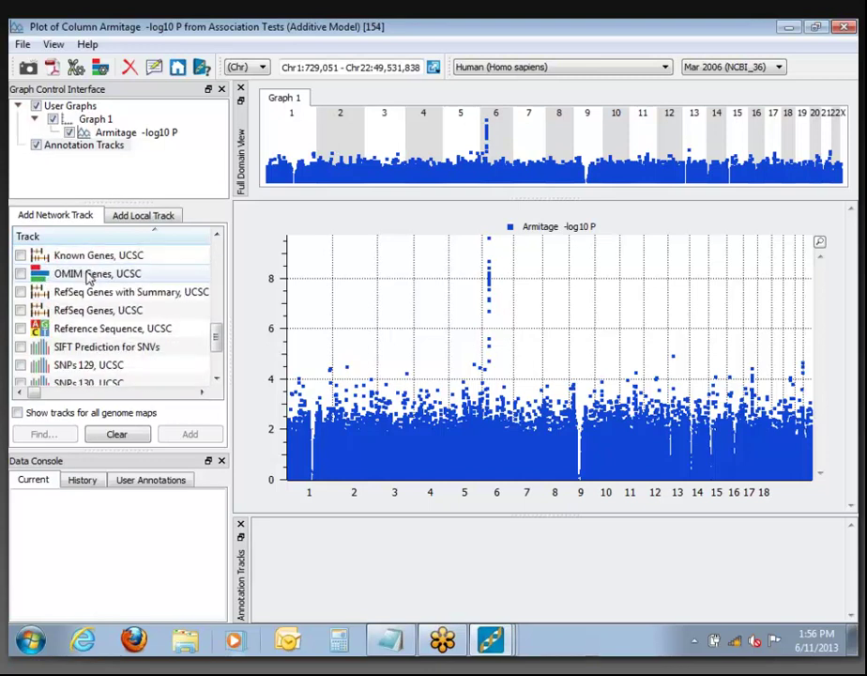
scroll(87, 338, "up", 7)
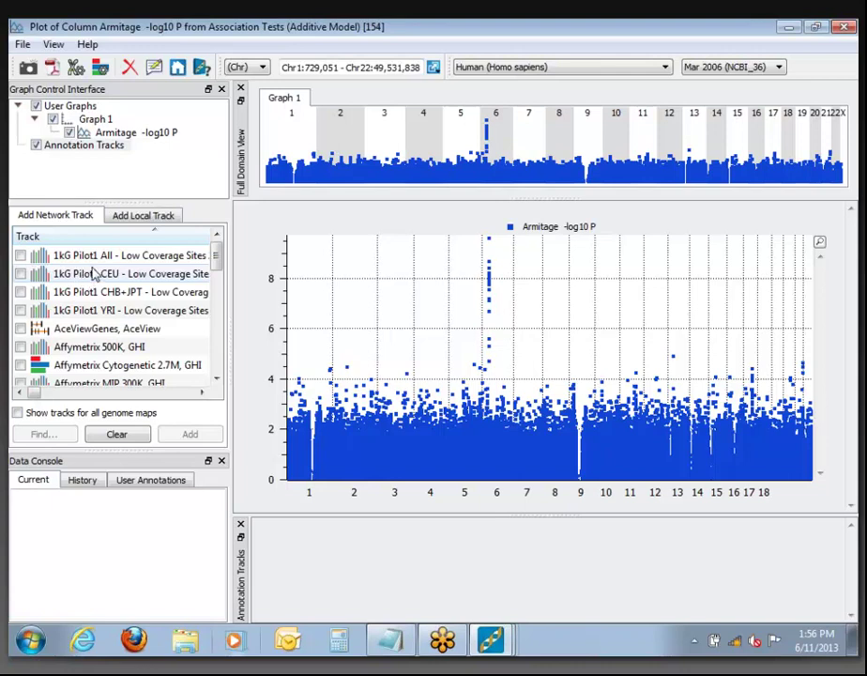
left_click(157, 218)
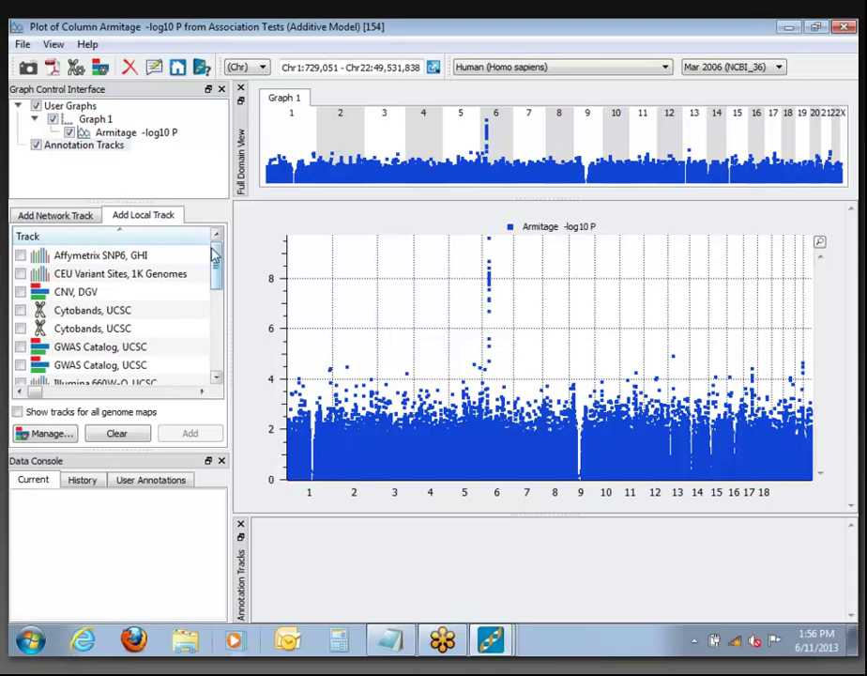
mouse_move(217, 257)
left_mouse_down()
mouse_move(201, 327)
mouse_move(217, 300)
mouse_move(215, 272)
left_mouse_up()
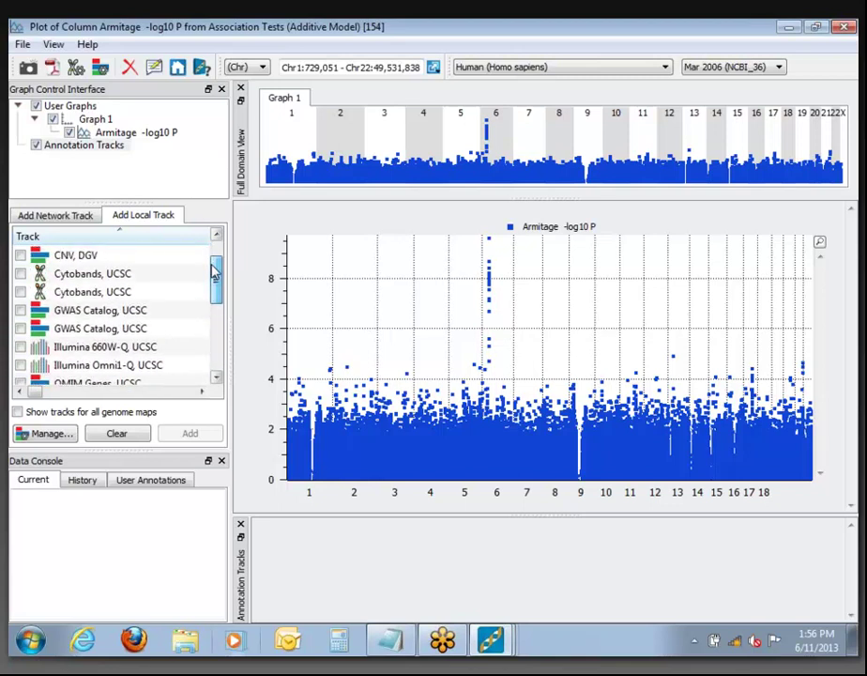
left_click(67, 315)
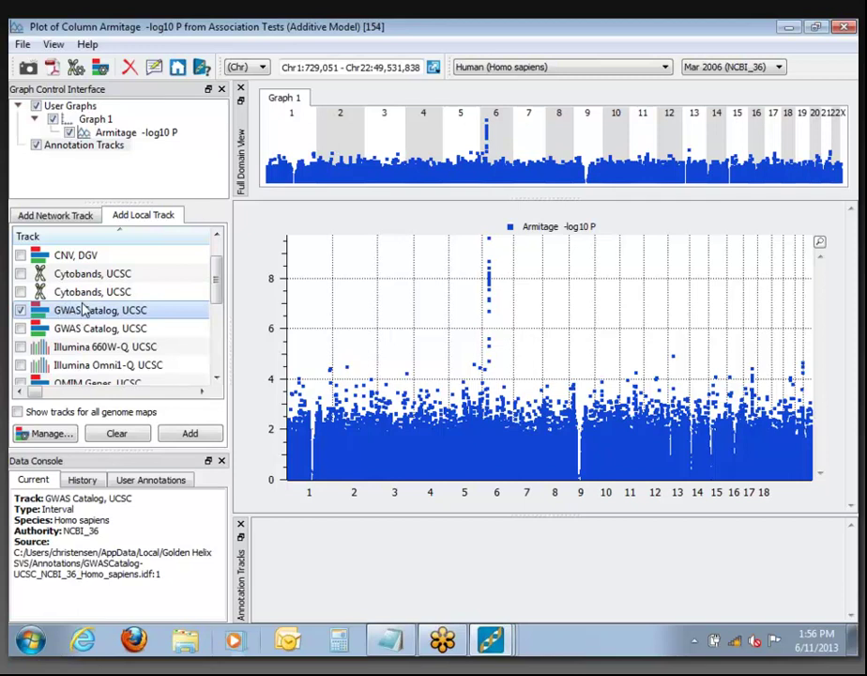
scroll(94, 319, "down", 2)
left_click(64, 295)
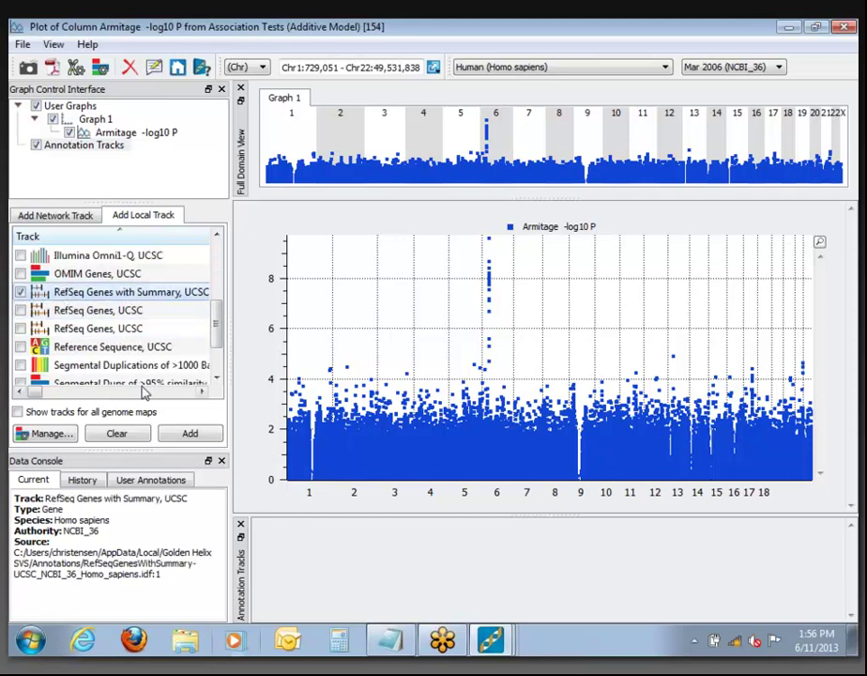
left_click(203, 437)
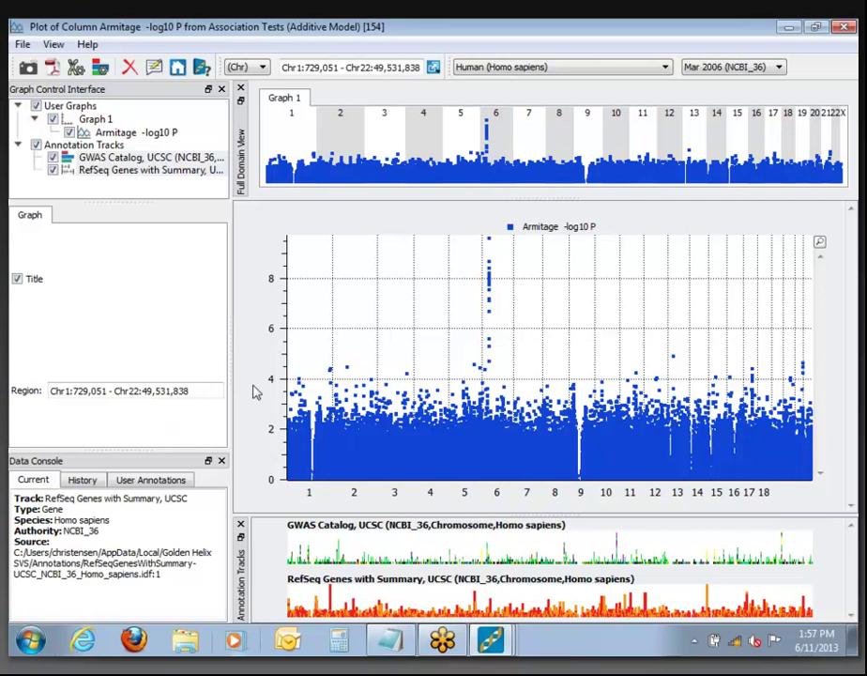
Zoom in on the chromosome 6 association peak, and zoom the plot to the DCC gene on chromosome 18
left_click_drag(458, 492, 520, 490)
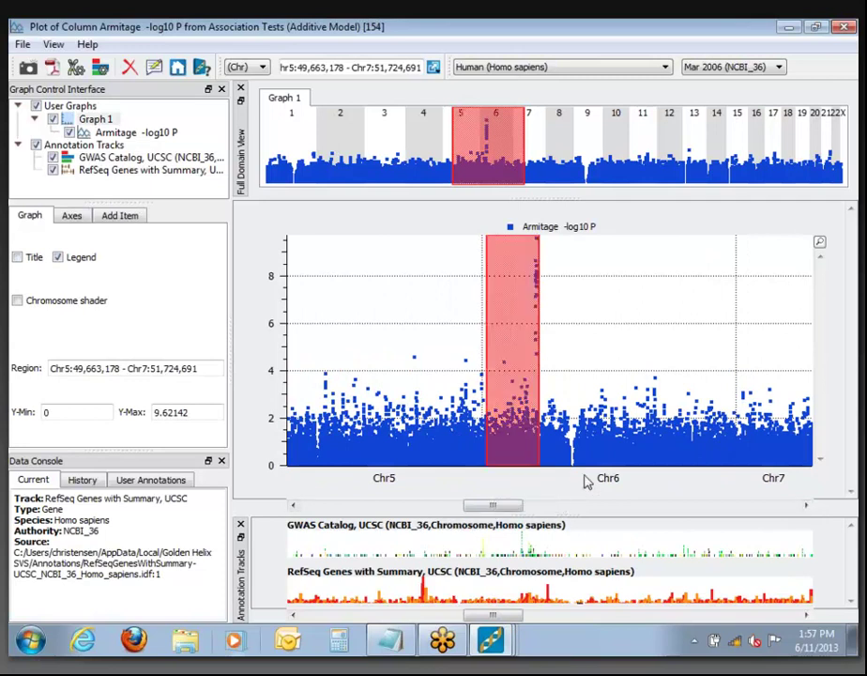
left_click_drag(492, 480, 519, 474)
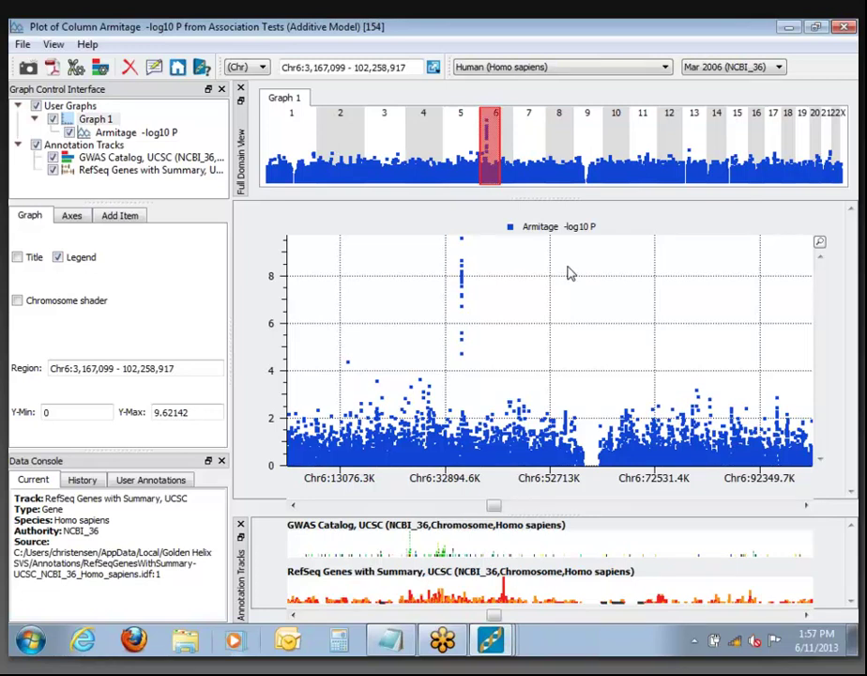
left_click(790, 132)
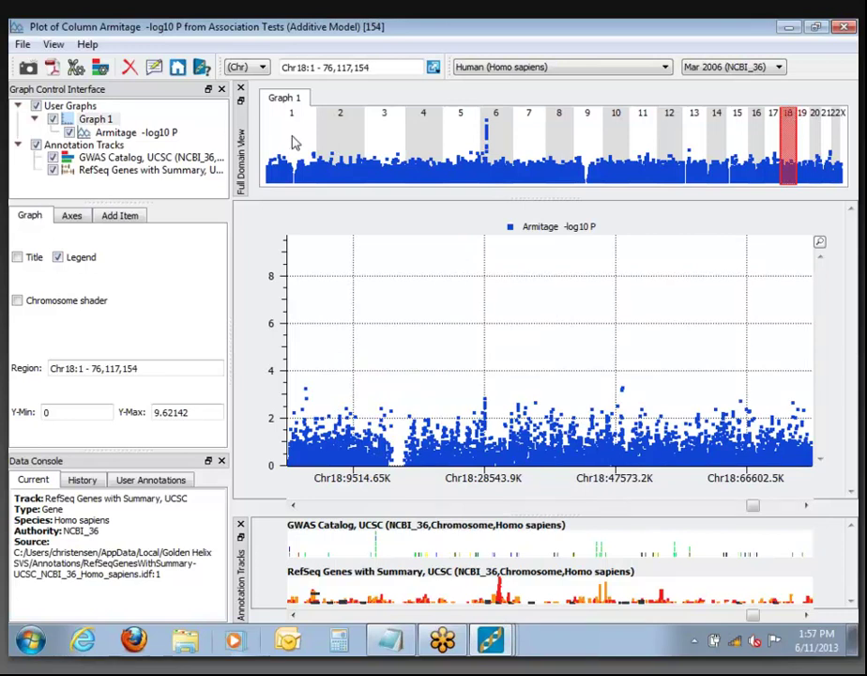
left_click_drag(580, 483, 646, 487)
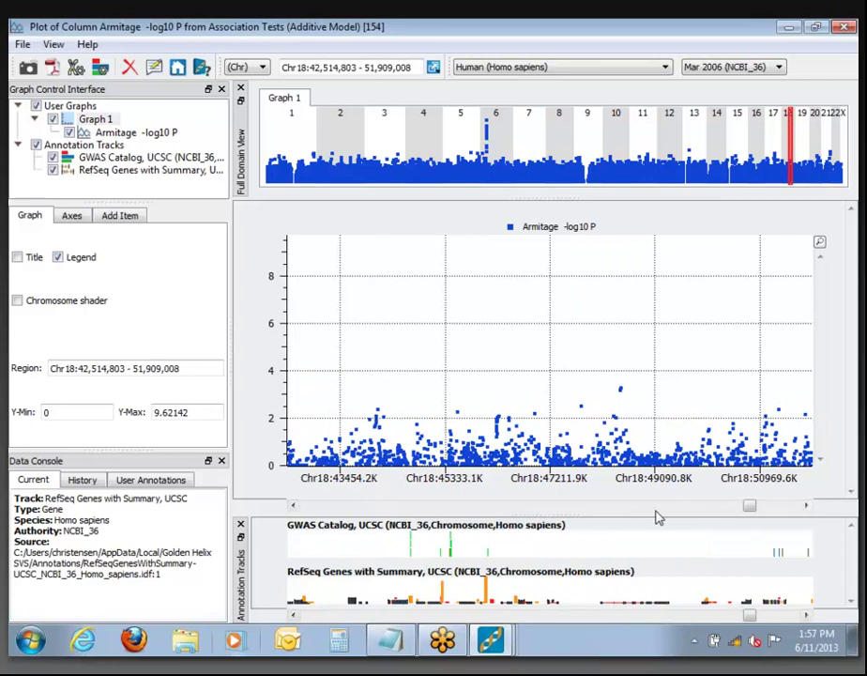
left_click(645, 608)
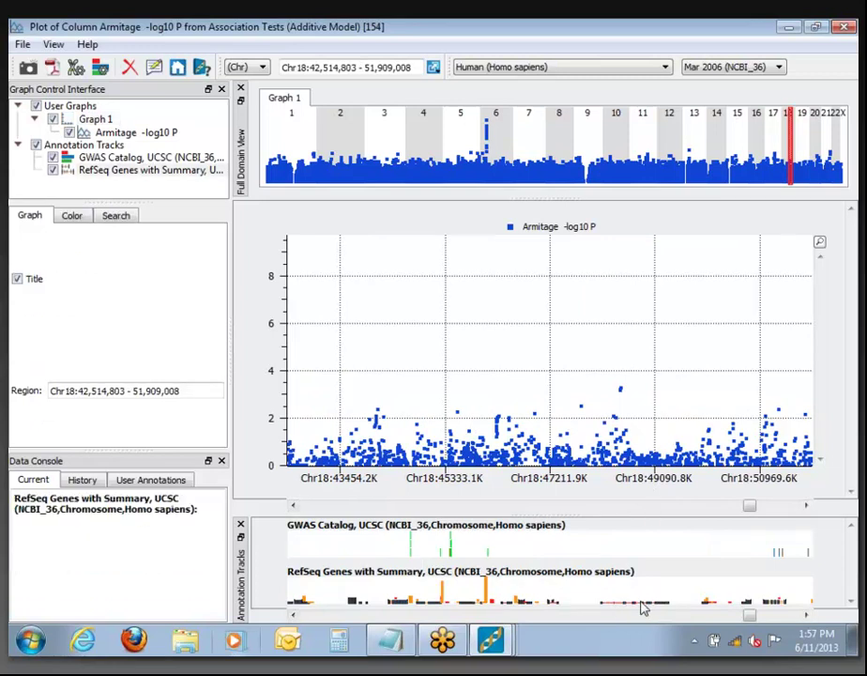
double_click(641, 611)
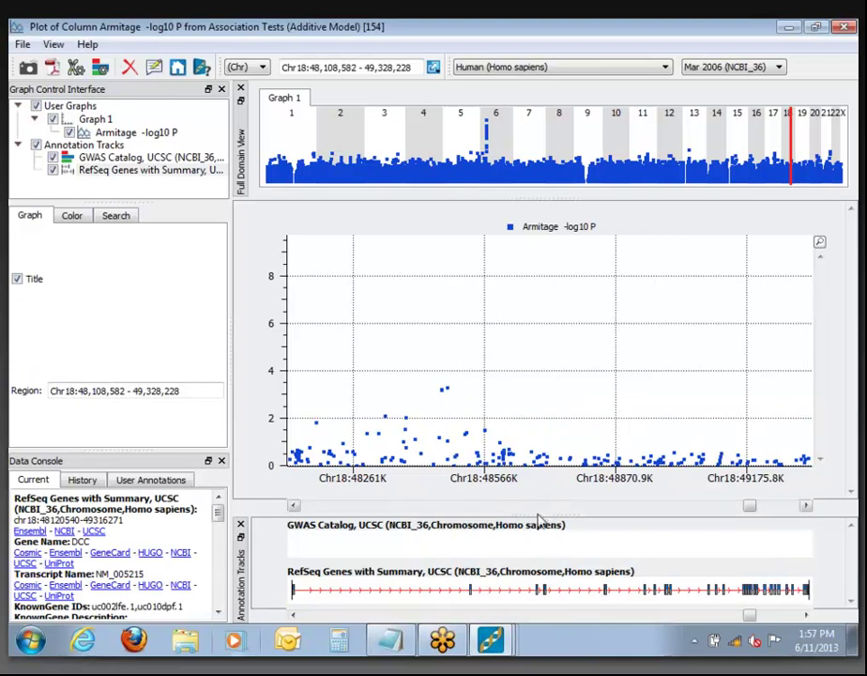
Enlarge the annotation tracks and the Data Console, and read through the RefSeq details of the DCC gene
left_click_drag(544, 514, 539, 366)
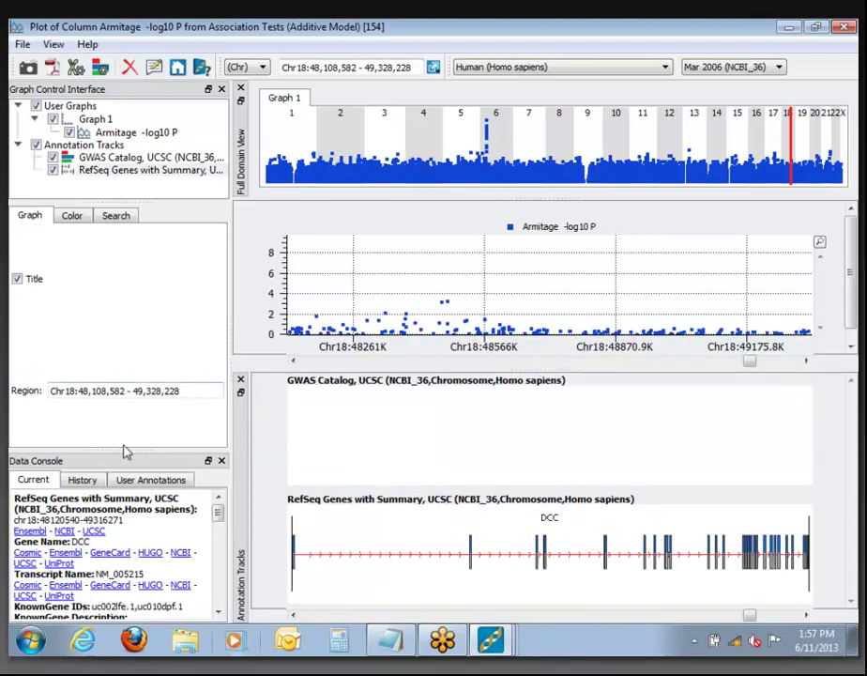
left_click_drag(122, 453, 122, 376)
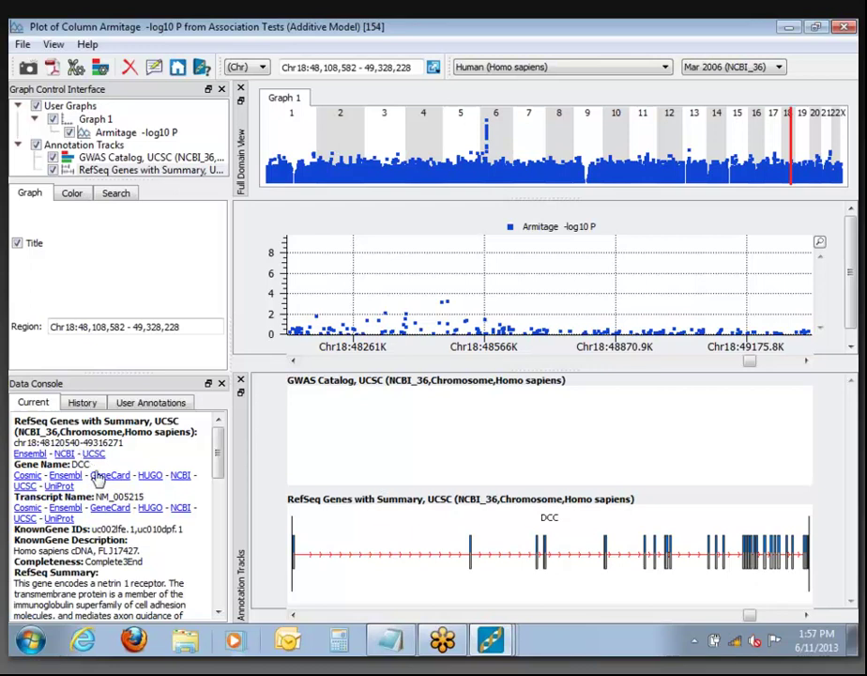
scroll(84, 495, "down", 3)
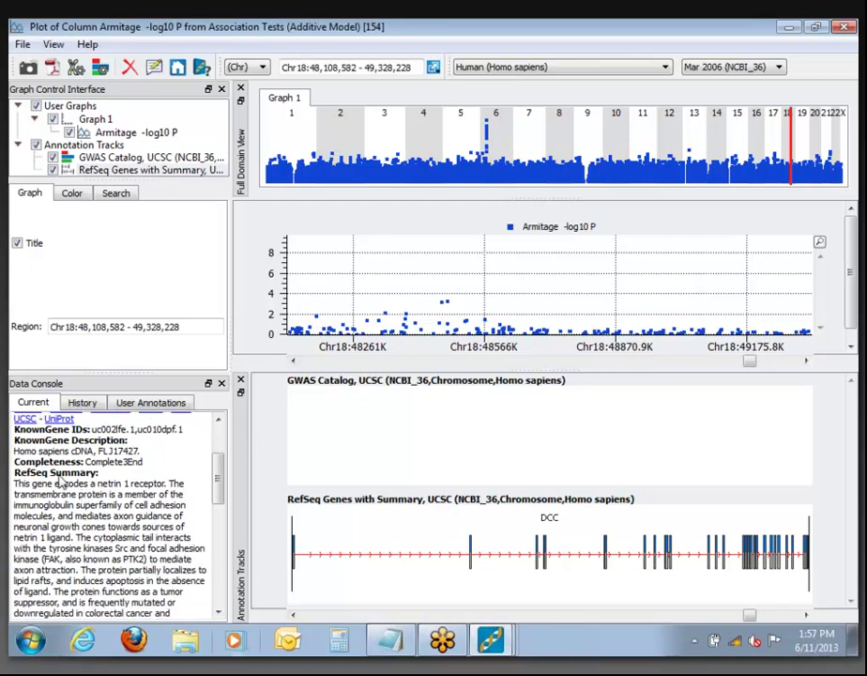
scroll(77, 505, "down", 5)
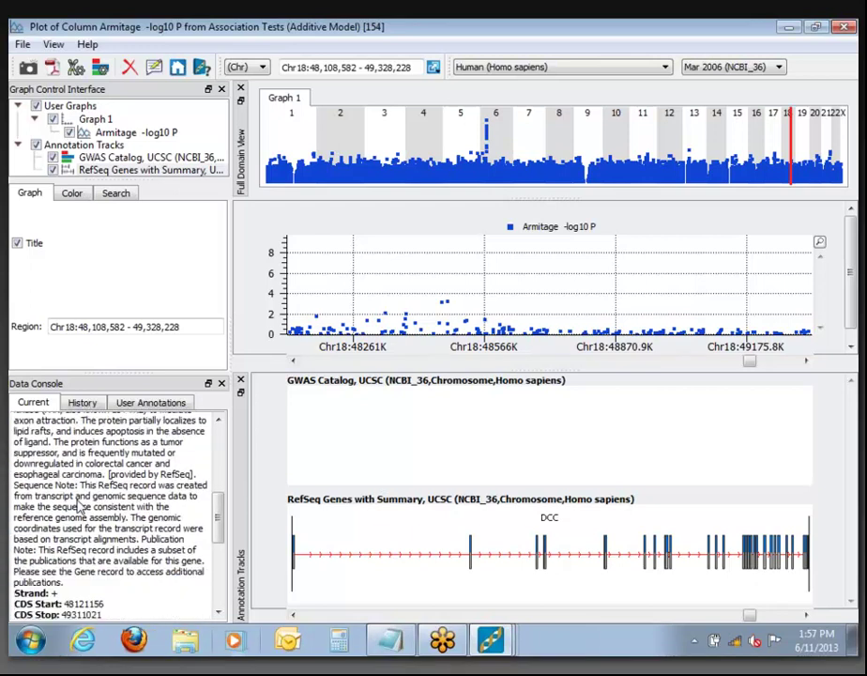
scroll(103, 525, "down", 3)
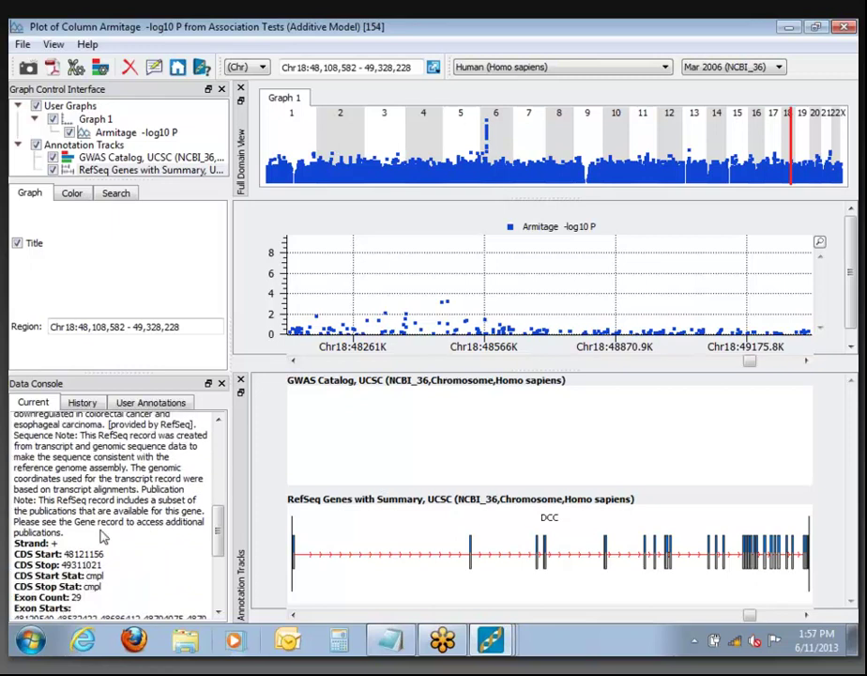
scroll(110, 532, "down", 2)
scroll(117, 545, "up", 13)
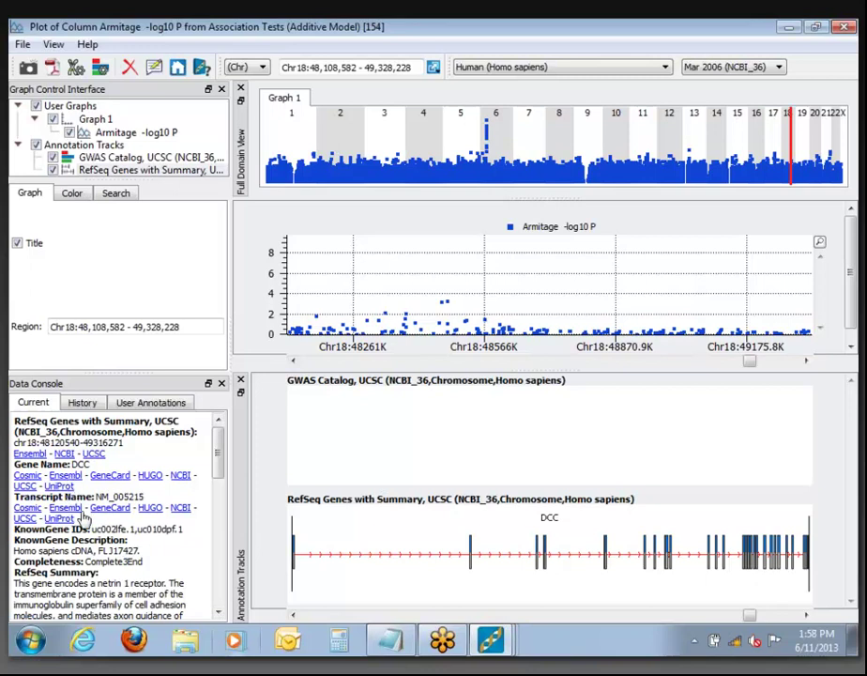
Look up the DCC gene in GeneCards from its gene name links, open its entry, and return to the plot
left_click(109, 479)
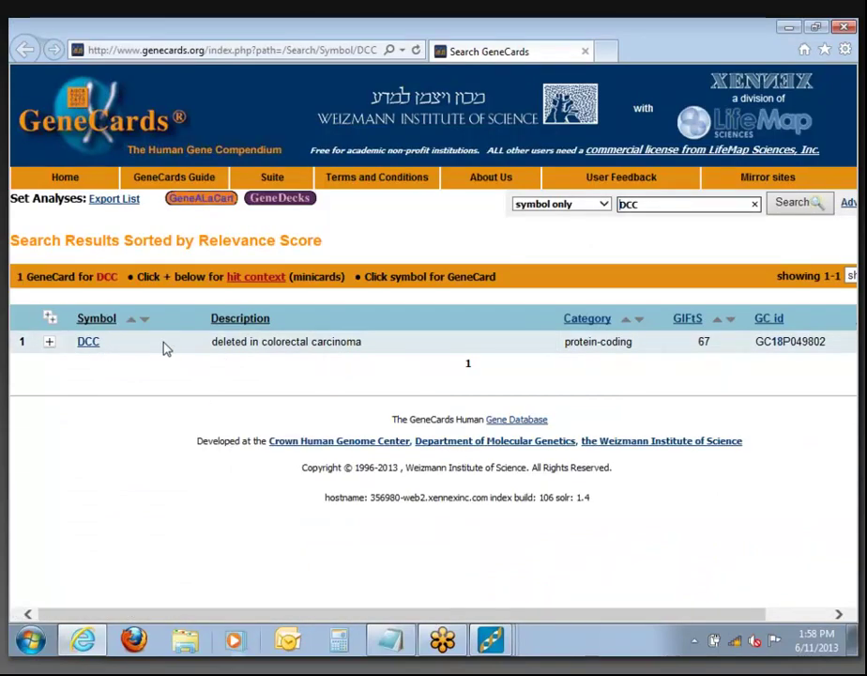
left_click(88, 344)
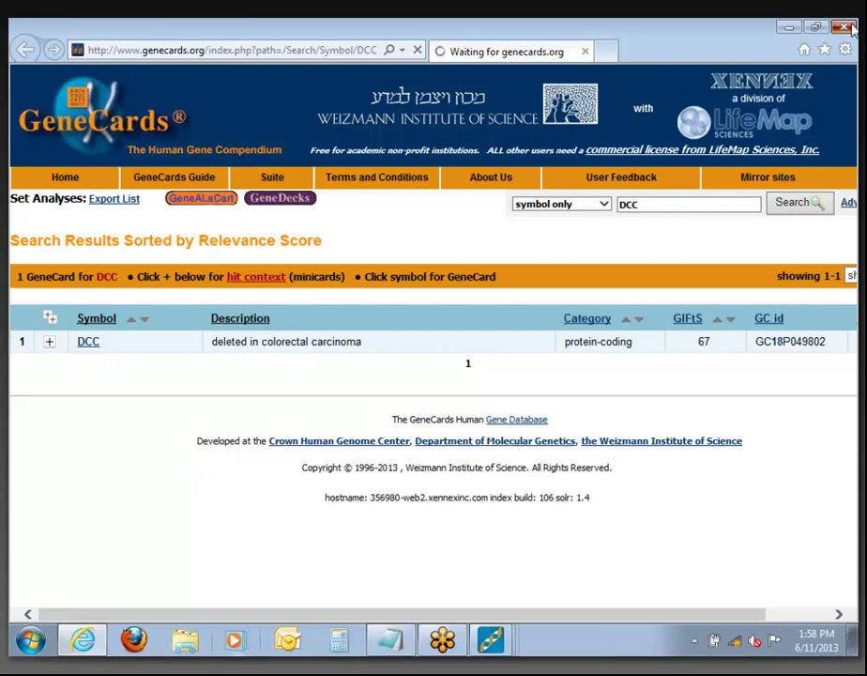
key("alt+Tab")
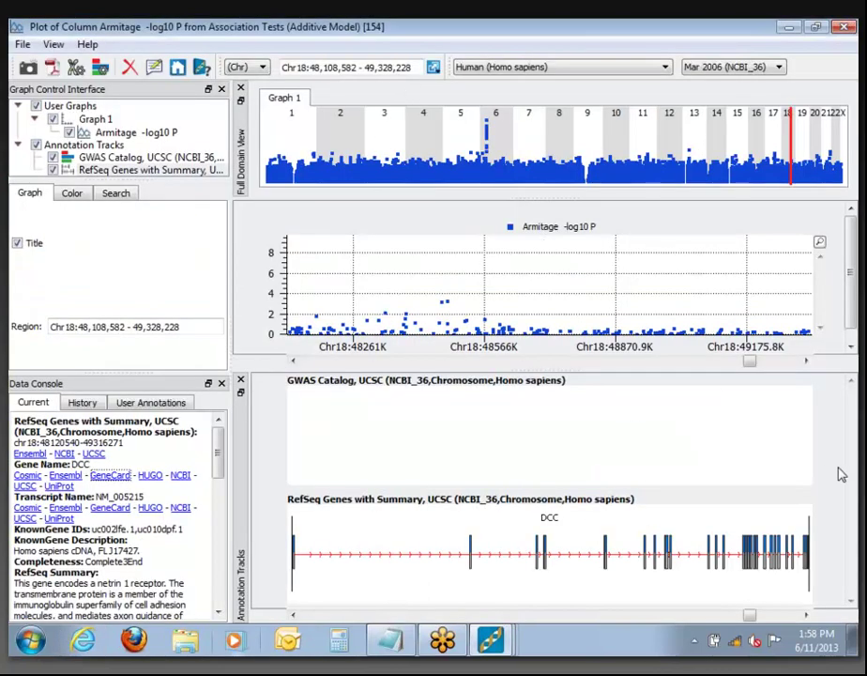
Open the plotted chromosome 18 region in the UCSC Genome Browser and examine its tracks around DCC
left_click(432, 67)
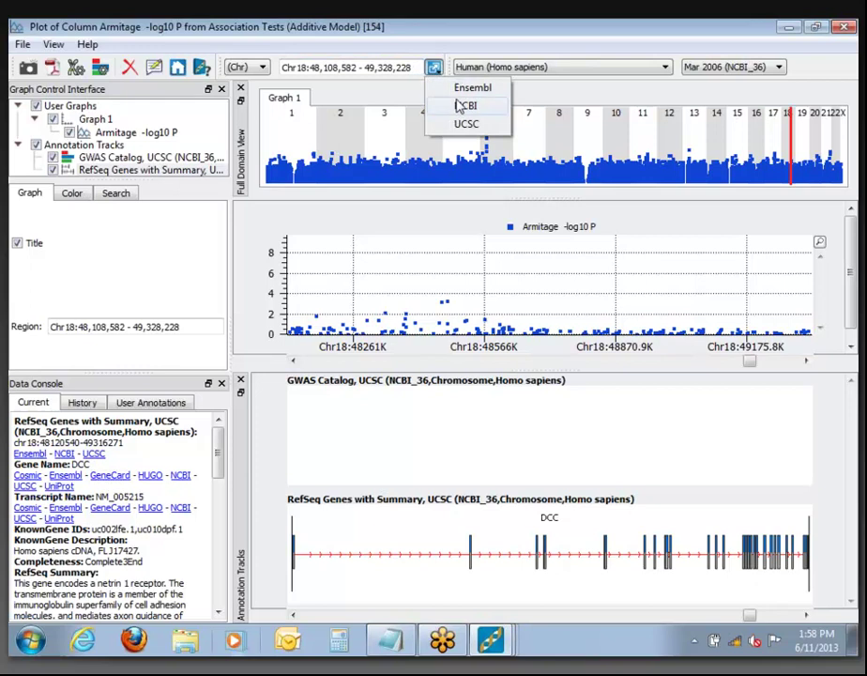
left_click(474, 128)
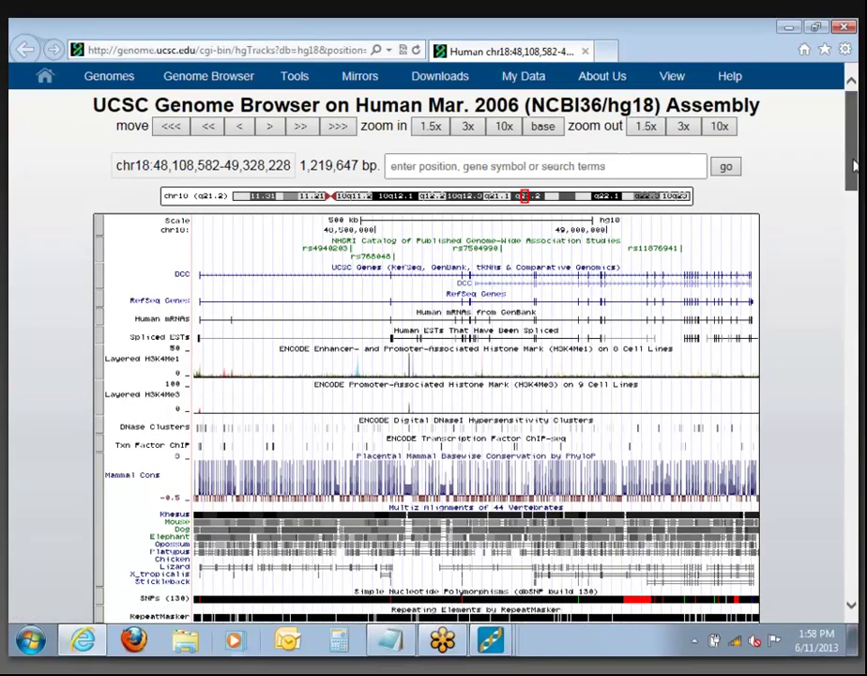
scroll(854, 185, "down", 2)
scroll(854, 185, "down", 4)
scroll(854, 185, "up", 6)
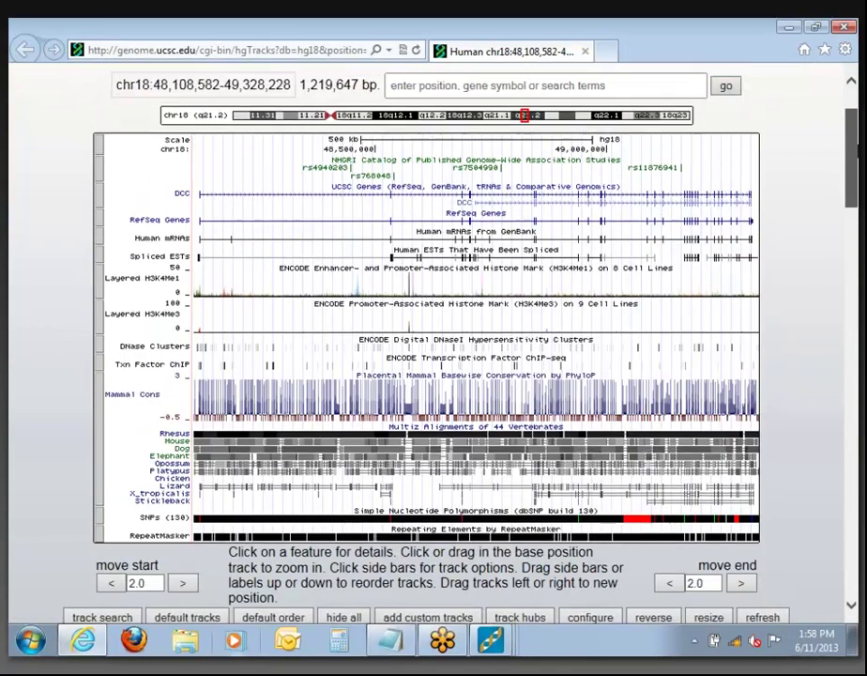
scroll(439, 255, "down", 4)
scroll(440, 255, "up", 3)
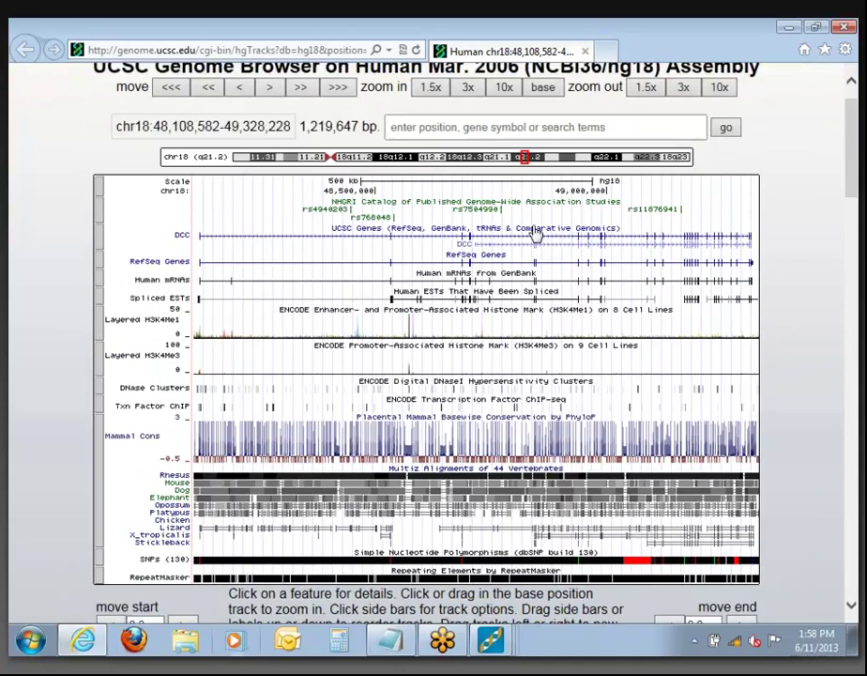